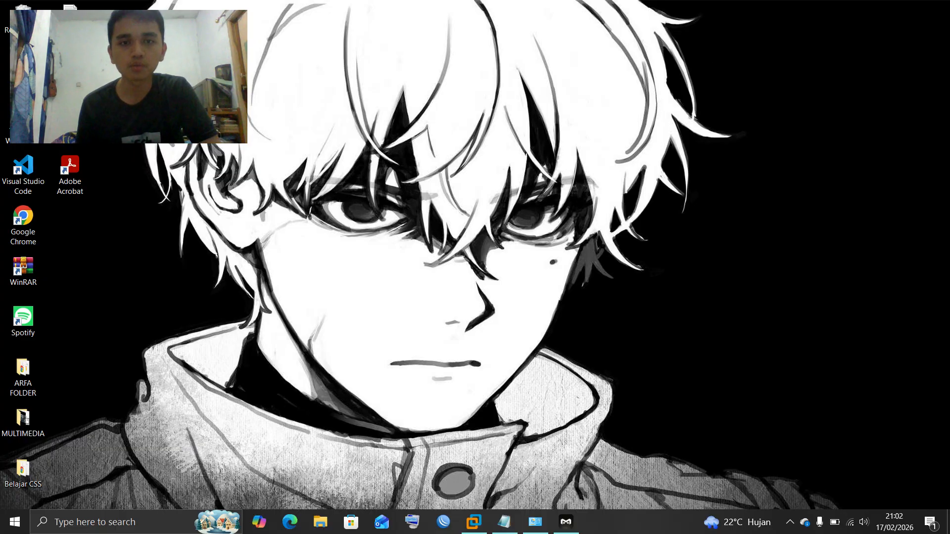
Launch VMware Workstation from the taskbar and start the New Virtual Machine Wizard
{"action": "left_click", "coordinate": [474, 523]}
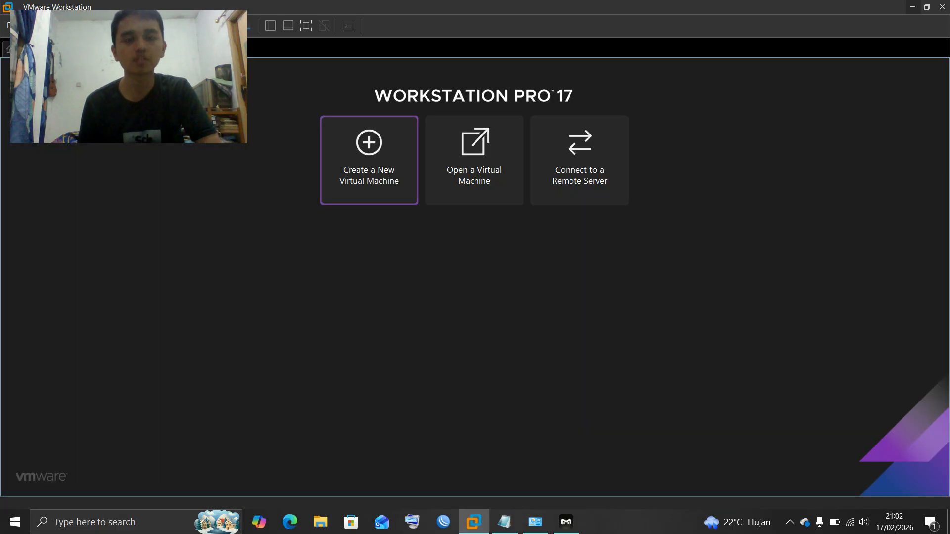
{"action": "left_click", "coordinate": [369, 160]}
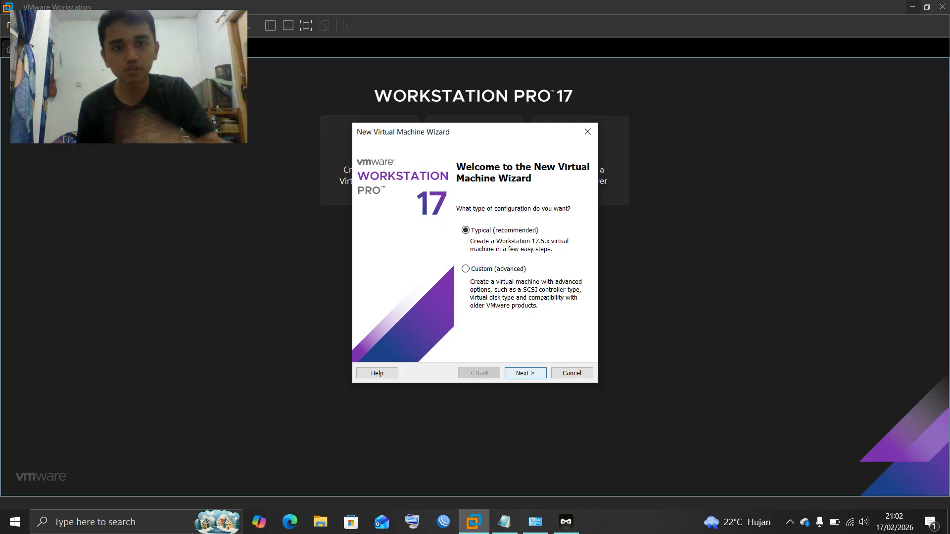
Choose a Typical setup, install the OS later, and accept the Other / MS-DOS guest type
{"action": "left_click_drag", "start_coordinate": [477, 127], "coordinate": [566, 150]}
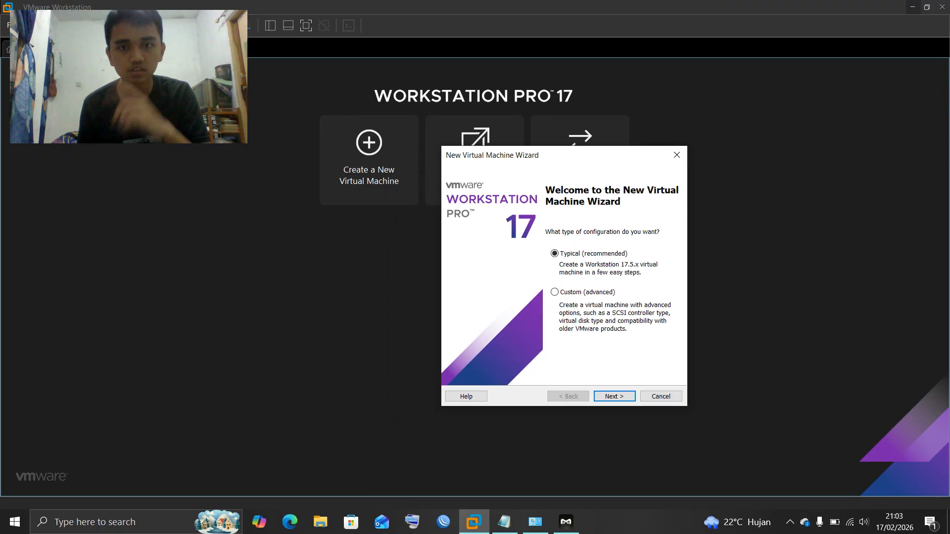
{"action": "left_click", "coordinate": [615, 397]}
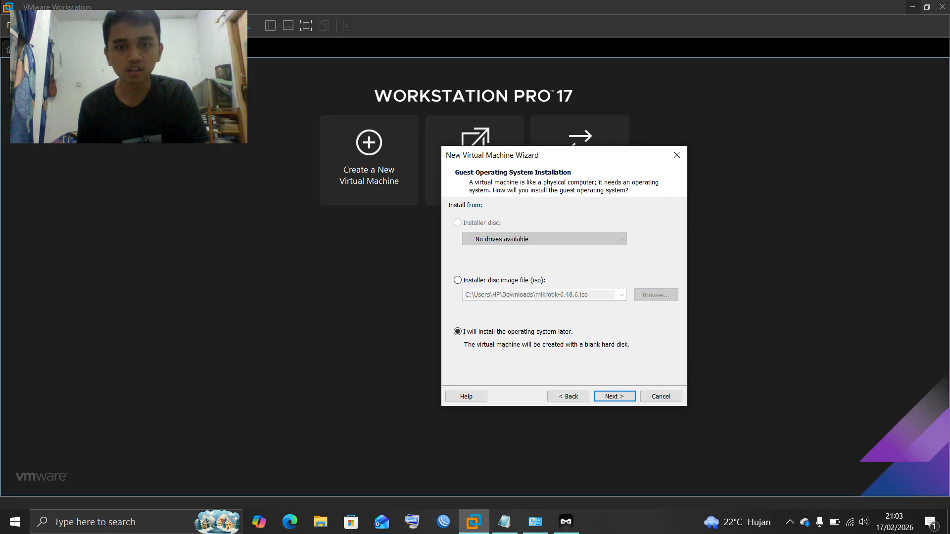
{"action": "key", "text": "Return"}
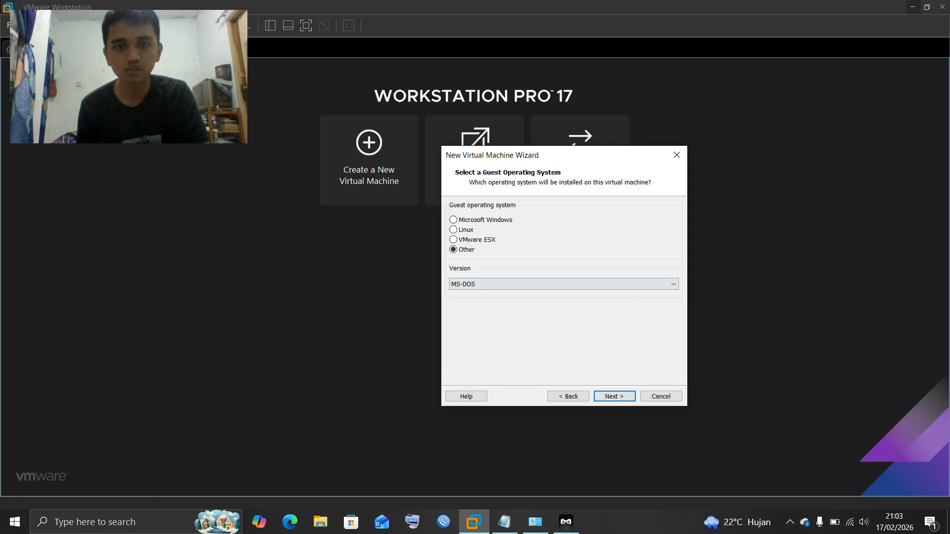
{"action": "key", "text": "Return"}
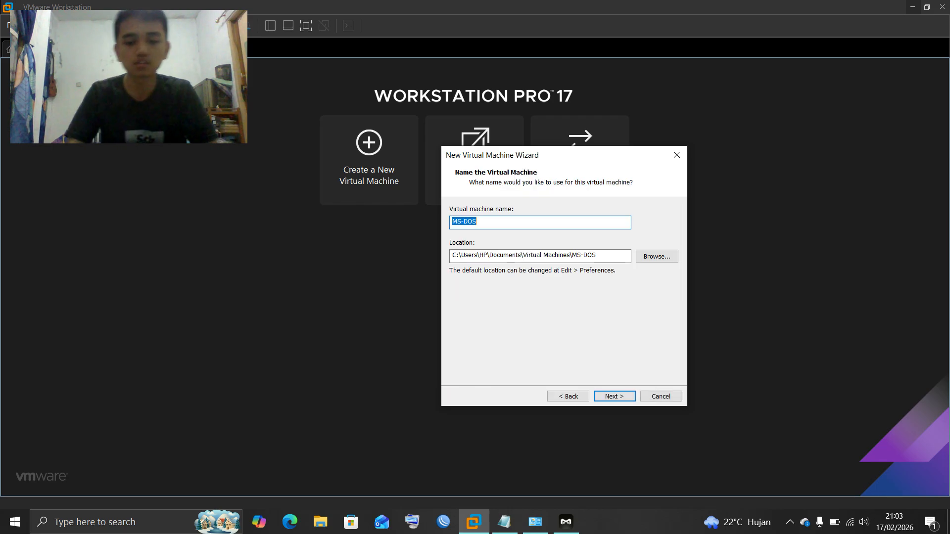
Name the VM 'Proxy', keep the 2 GB split disk, and open Customize Hardware
{"action": "key", "text": "BackSpace"}
{"action": "type", "text": "Proxy"}
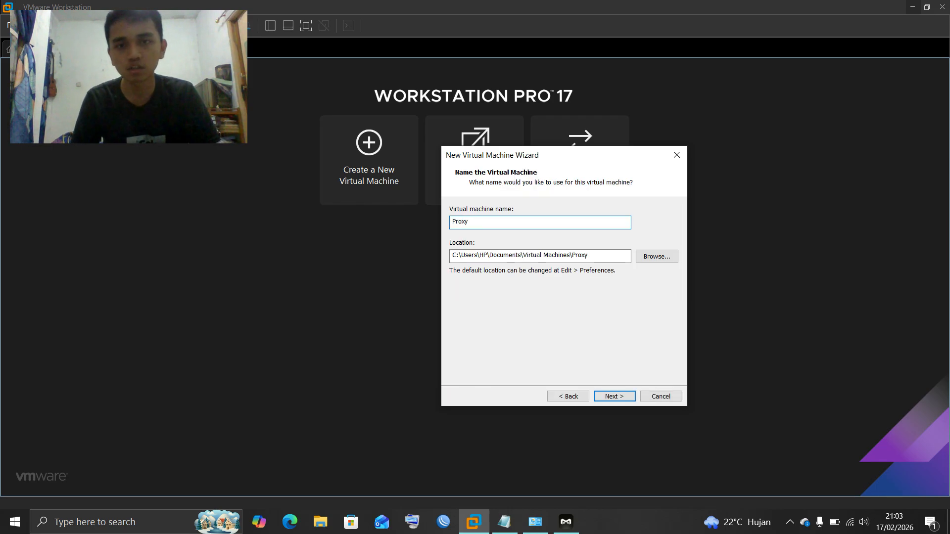
{"action": "key", "text": "Return"}
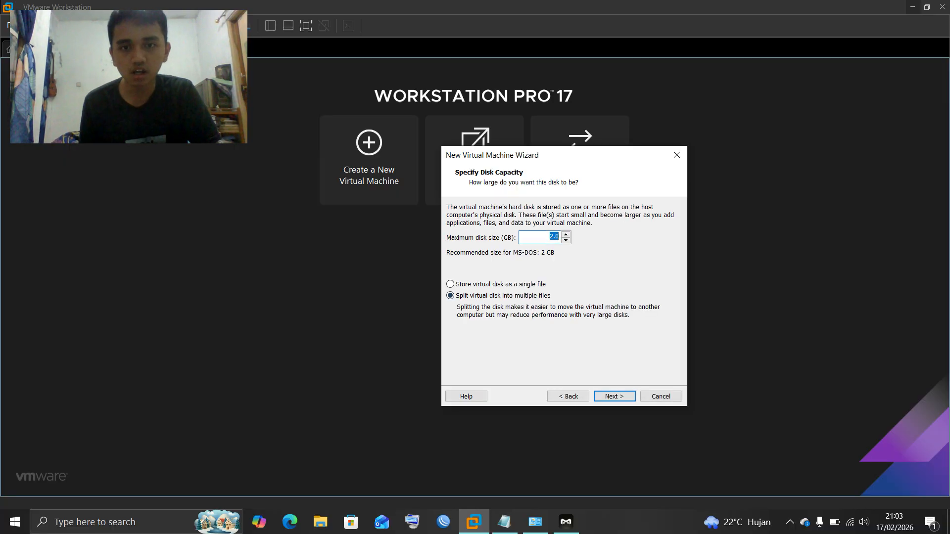
{"action": "key", "text": "Return"}
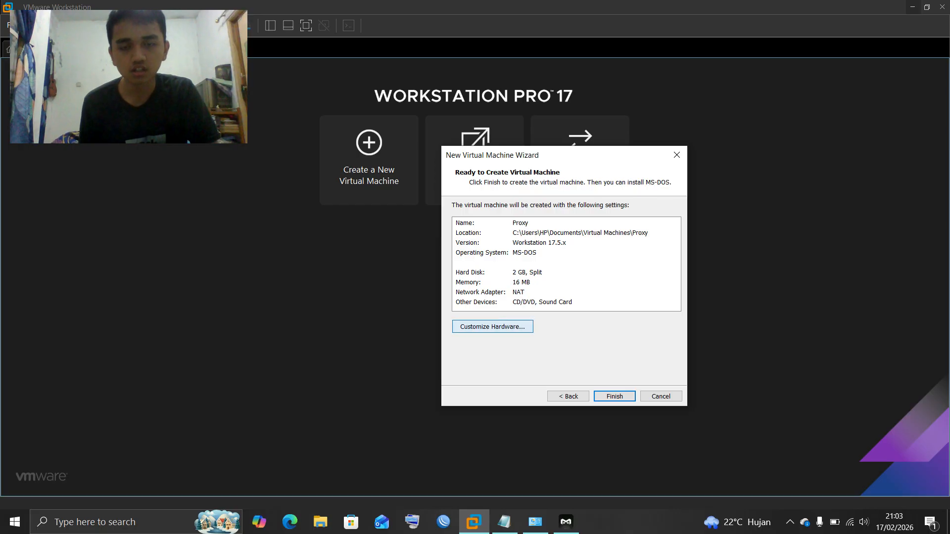
{"action": "left_click", "coordinate": [493, 327]}
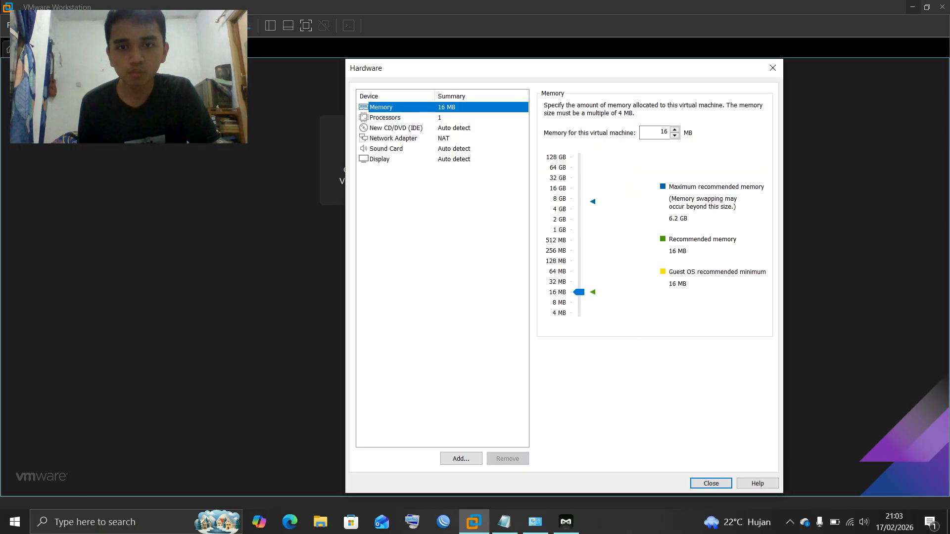
Set memory to 128 MB and mount mikrotik-6.48.6.iso in the CD/DVD drive
{"action": "left_click", "coordinate": [579, 261]}
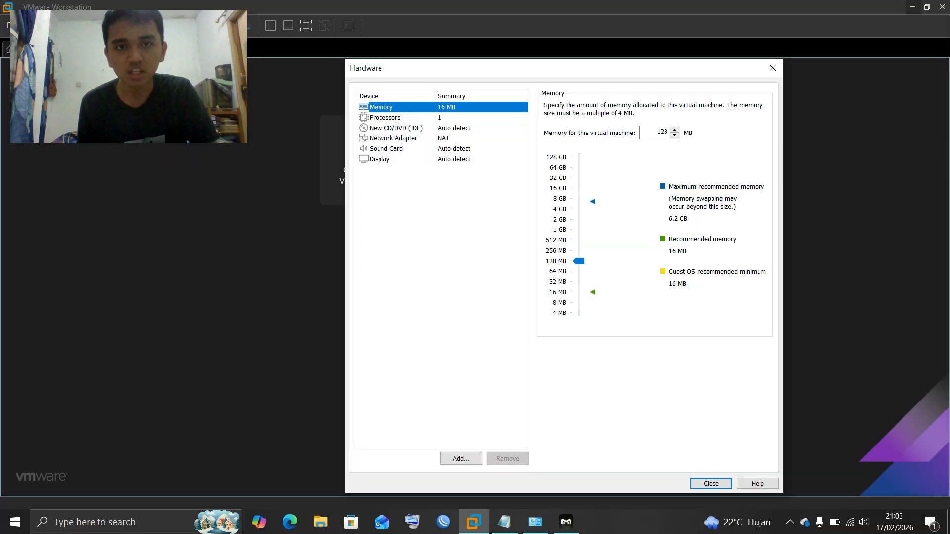
{"action": "left_click", "coordinate": [396, 118]}
{"action": "left_click", "coordinate": [395, 128]}
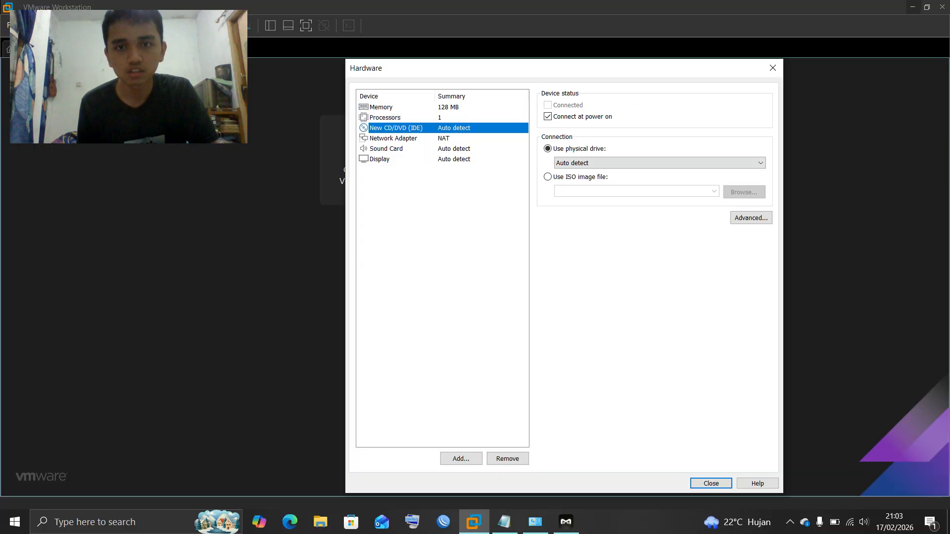
{"action": "left_click", "coordinate": [580, 177]}
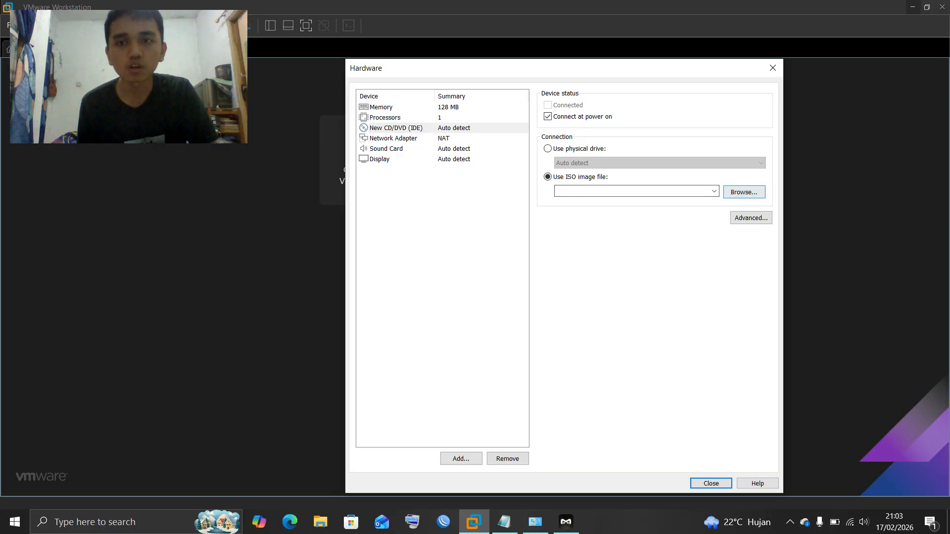
{"action": "left_click", "coordinate": [744, 192]}
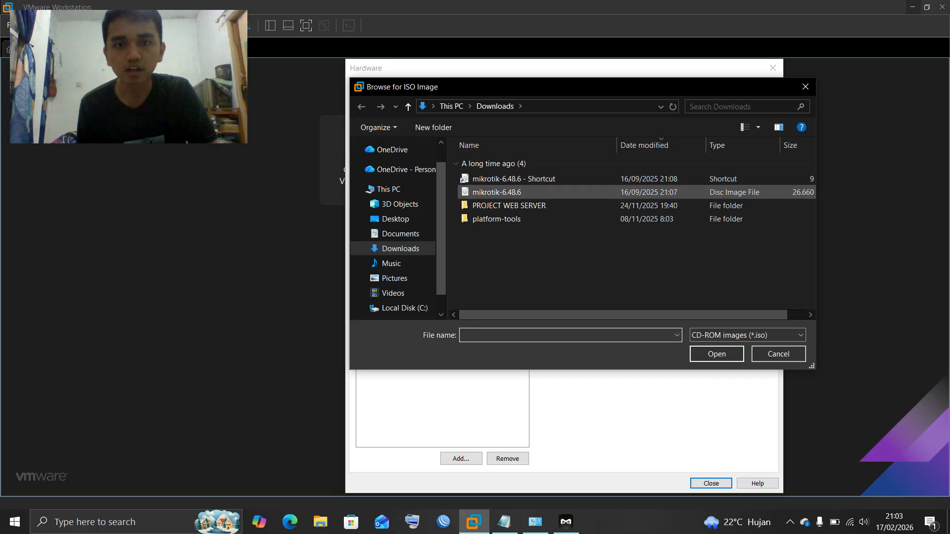
{"action": "left_click", "coordinate": [496, 192]}
{"action": "left_click", "coordinate": [717, 354]}
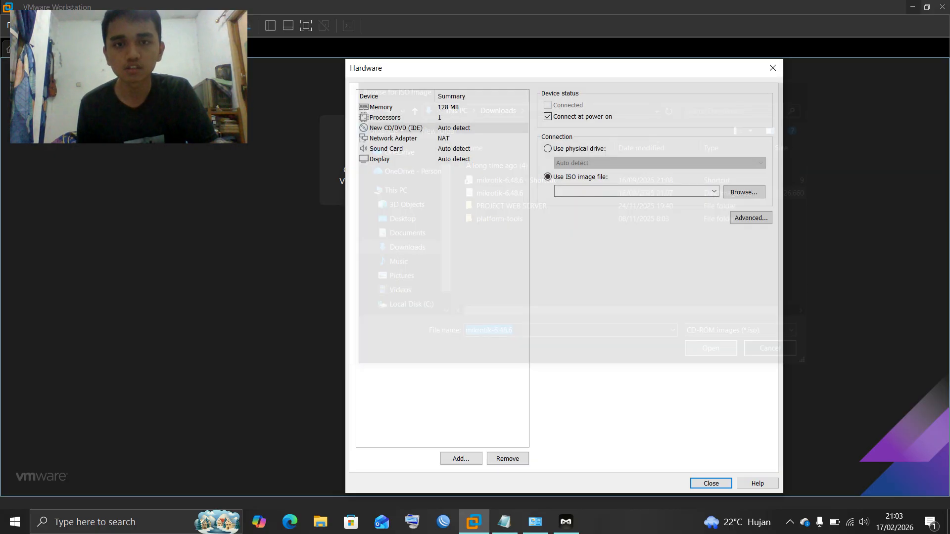
Set the first network adapter to Bridged and add a second adapter on custom VMnet2
{"action": "left_click", "coordinate": [393, 138]}
{"action": "left_click", "coordinate": [547, 149]}
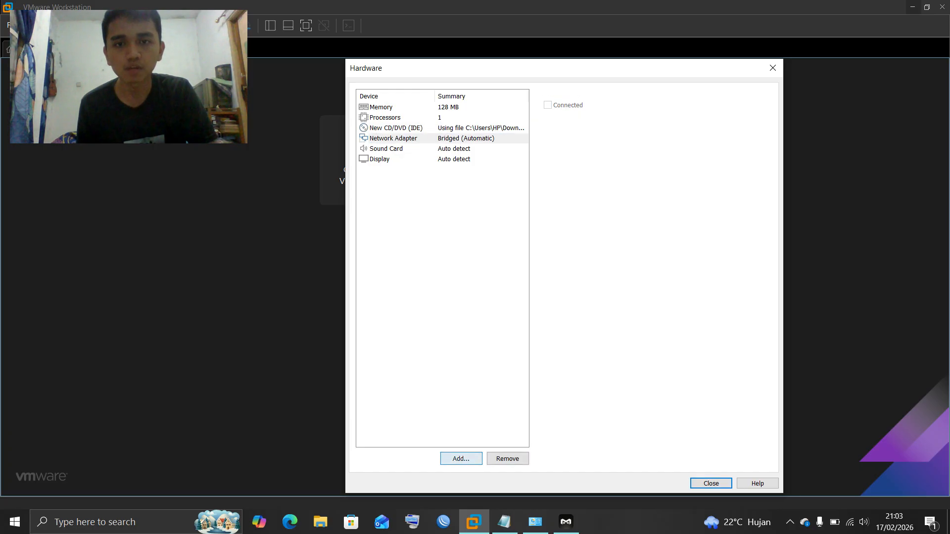
{"action": "left_click", "coordinate": [460, 458]}
{"action": "left_click", "coordinate": [475, 251]}
{"action": "left_click", "coordinate": [479, 241]}
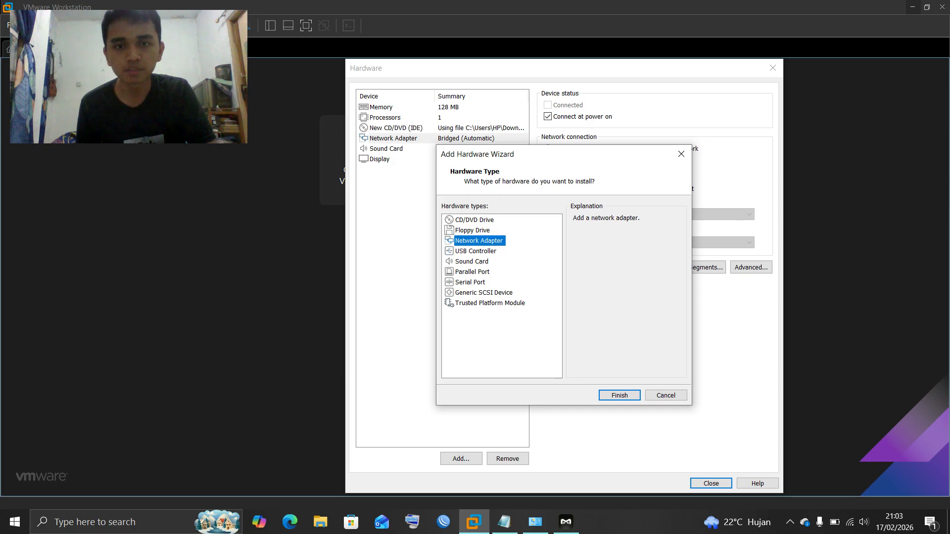
{"action": "left_click", "coordinate": [620, 395]}
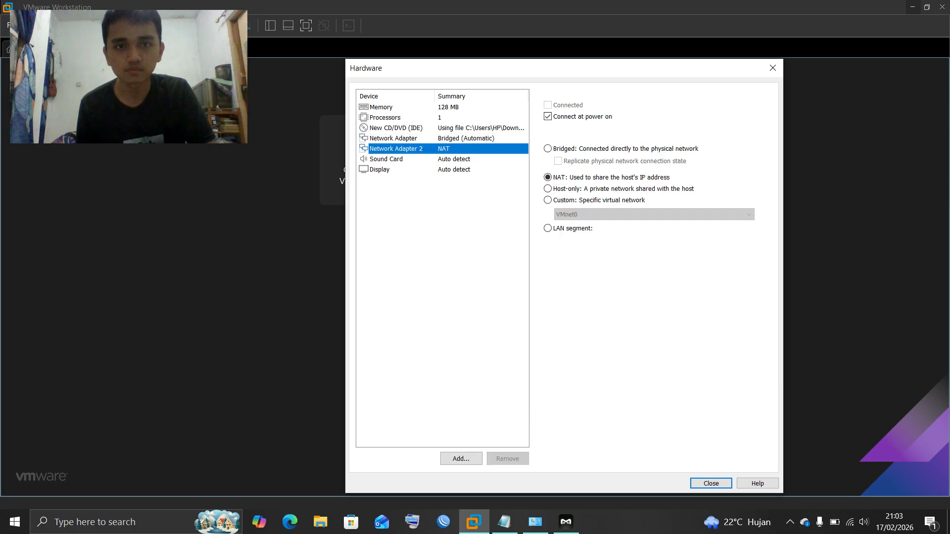
{"action": "left_click", "coordinate": [548, 189]}
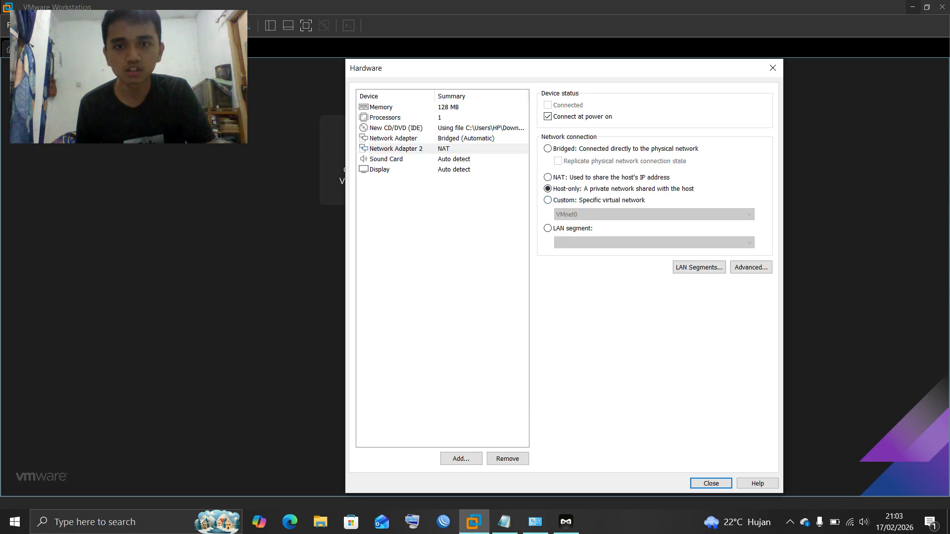
{"action": "left_click", "coordinate": [548, 200]}
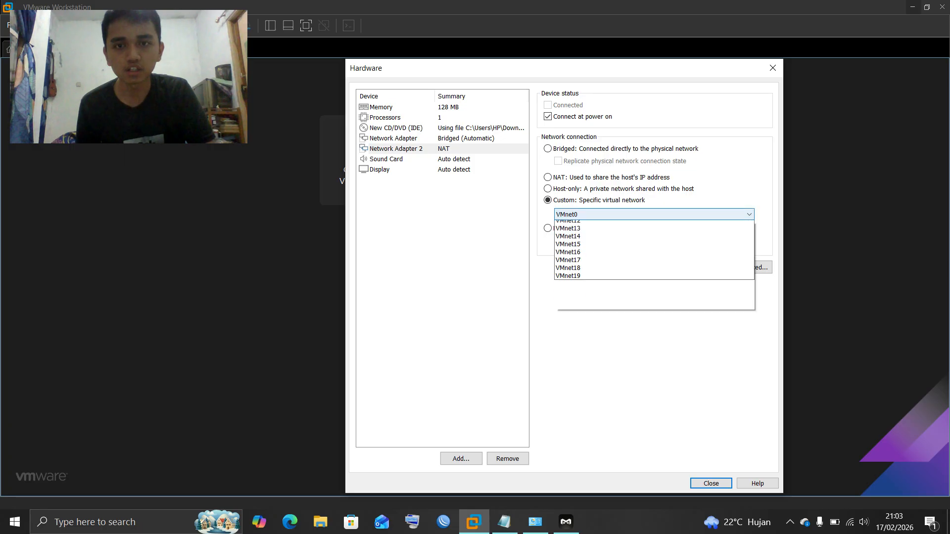
{"action": "left_click", "coordinate": [643, 214]}
{"action": "left_click", "coordinate": [583, 241]}
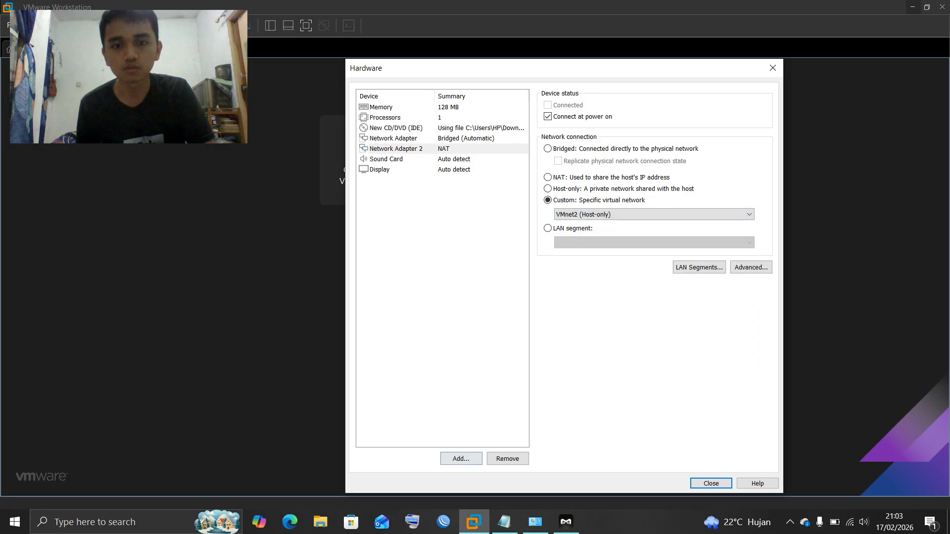
Add a third network adapter on custom VMnet3
{"action": "left_click", "coordinate": [461, 460]}
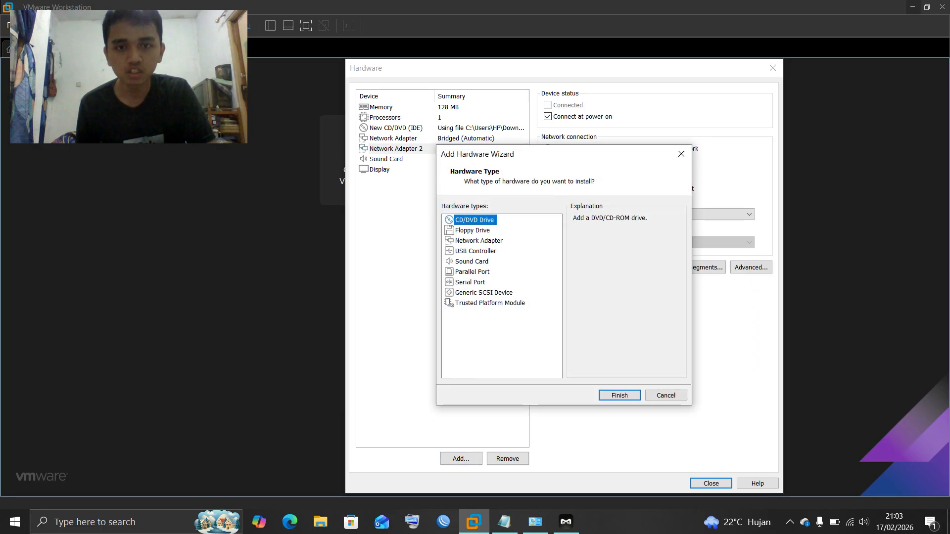
{"action": "left_click", "coordinate": [479, 240]}
{"action": "left_click", "coordinate": [620, 395]}
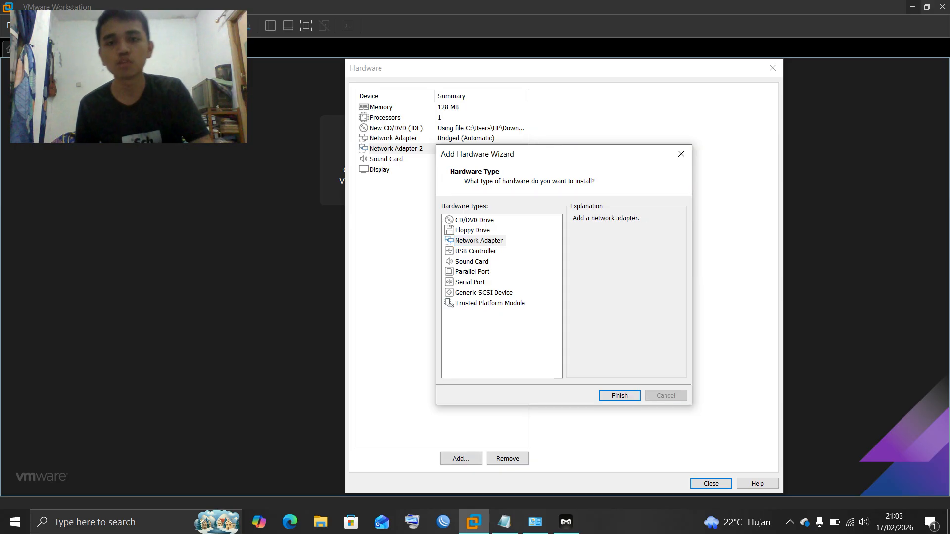
{"action": "left_click", "coordinate": [547, 200]}
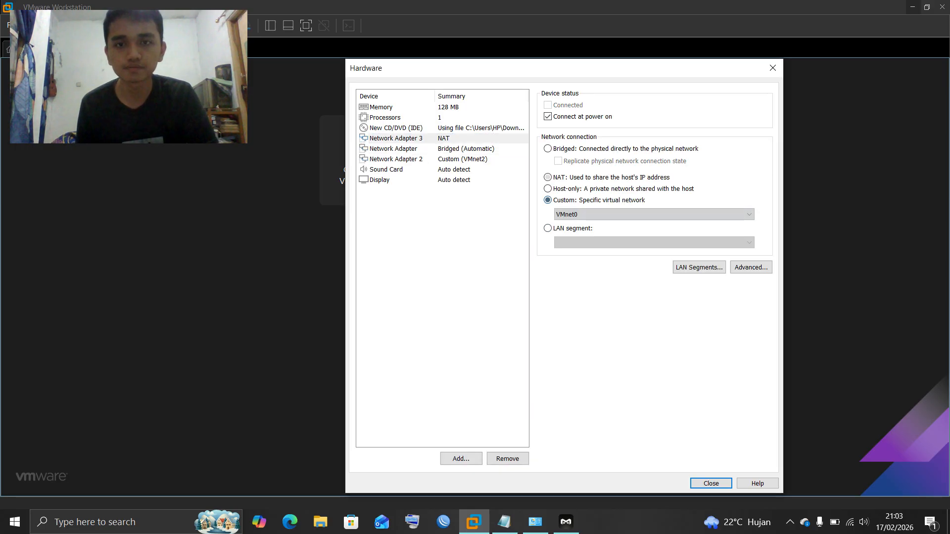
{"action": "left_click", "coordinate": [584, 214]}
{"action": "left_click", "coordinate": [584, 249]}
Review the adapter and ISO settings, then close the Hardware dialog
{"action": "left_click", "coordinate": [415, 149]}
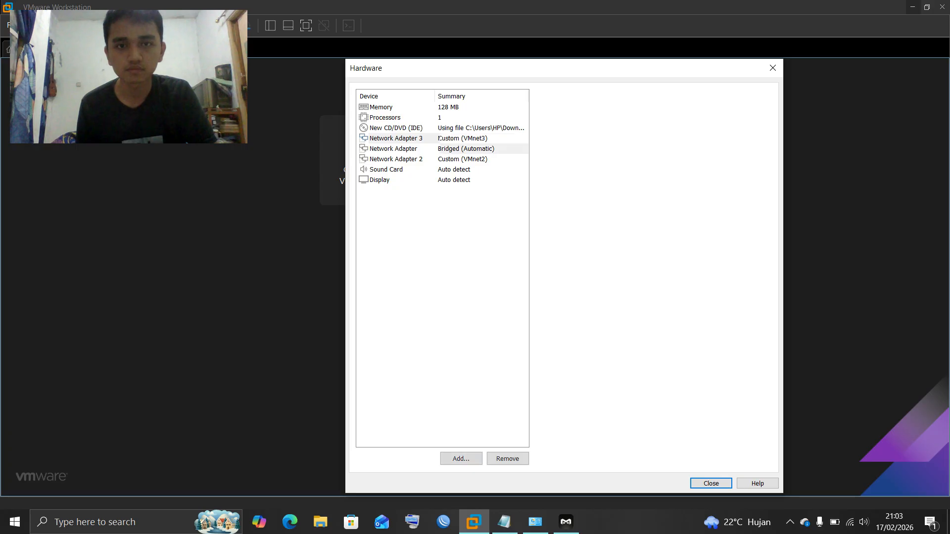
{"action": "left_click", "coordinate": [411, 160]}
{"action": "left_click", "coordinate": [403, 128]}
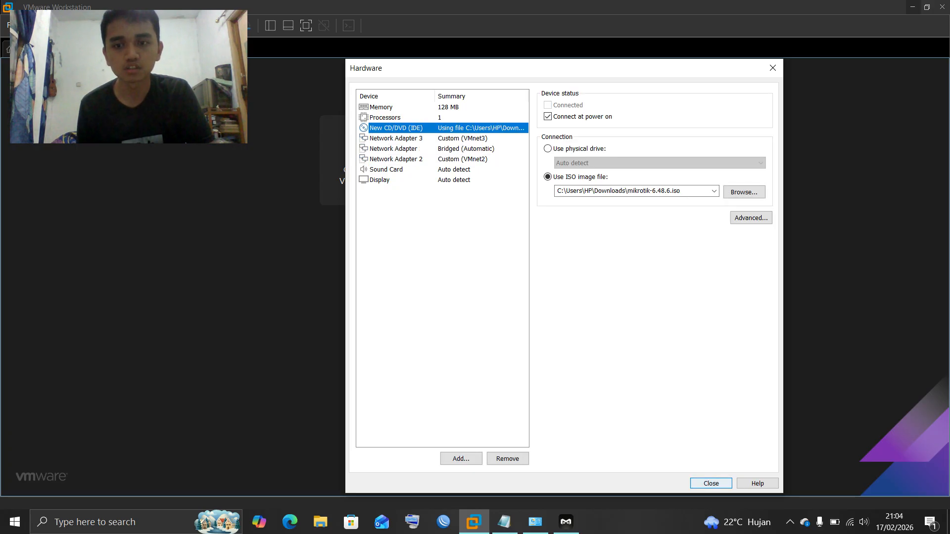
{"action": "left_click", "coordinate": [711, 483]}
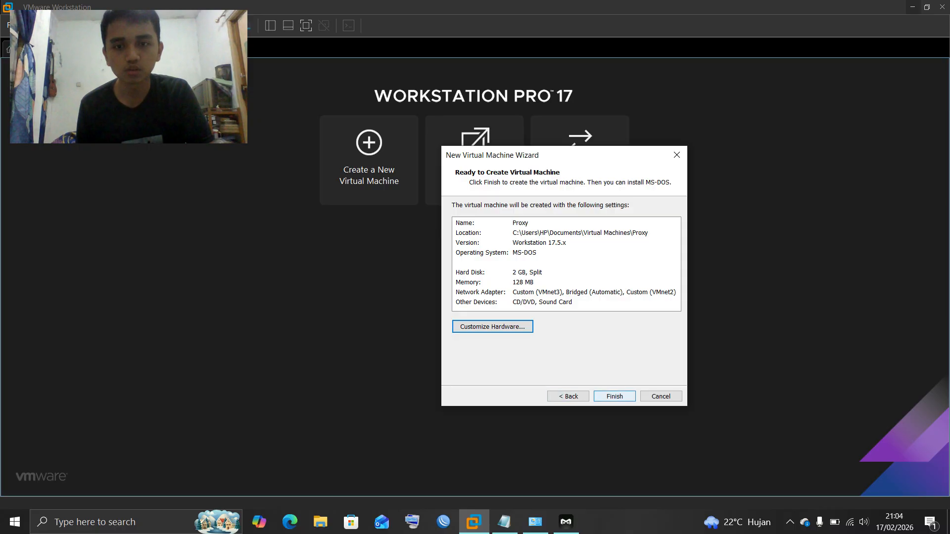
Finish the wizard, power on Proxy, and capture keyboard input as it boots from the ISO
{"action": "key", "text": "Return"}
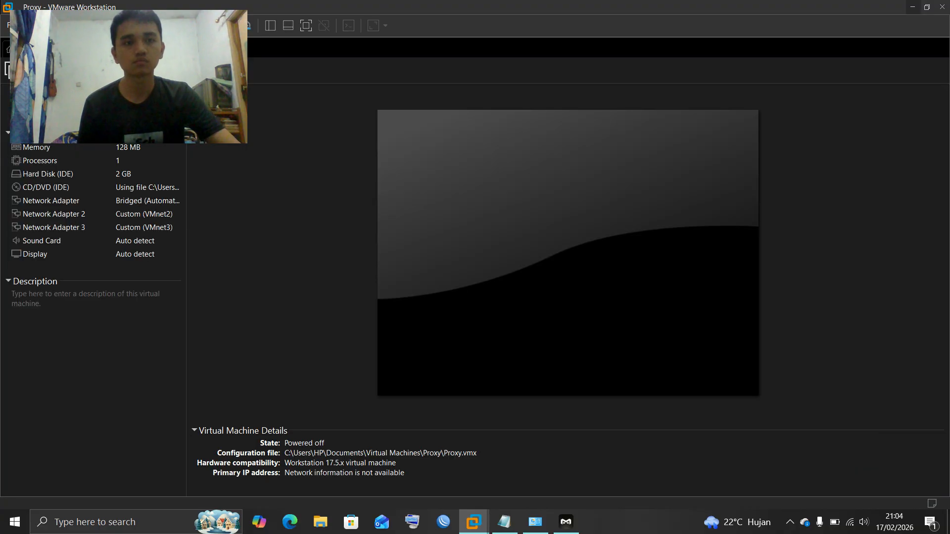
{"action": "key", "text": "ctrl+b"}
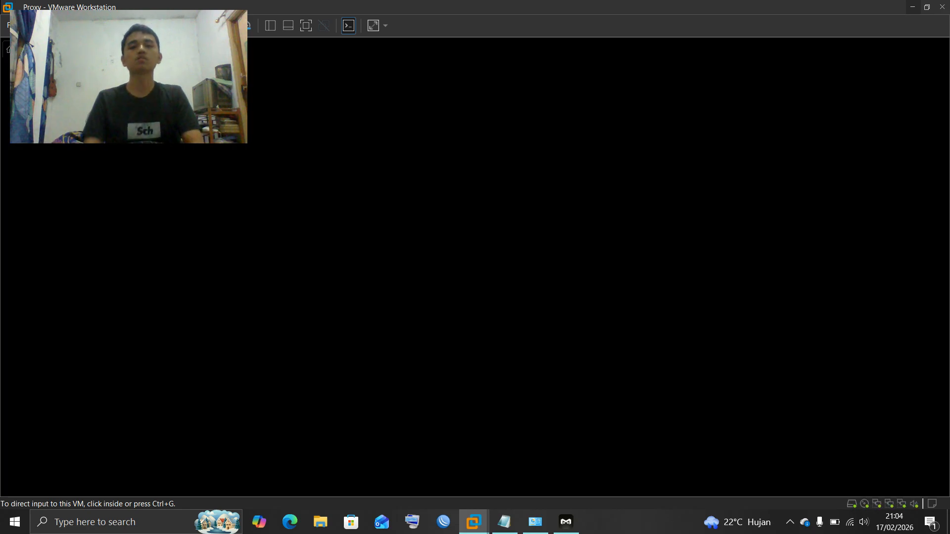
{"action": "key", "text": "ctrl+g"}
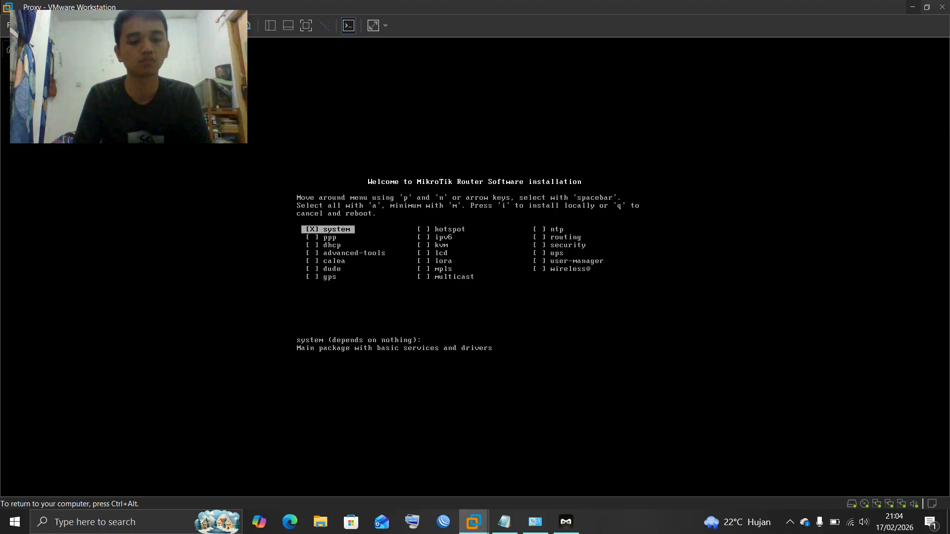
Select all RouterOS packages and install without keeping the old configuration, then reboot
{"action": "key", "text": "a"}
{"action": "key", "text": "i"}
{"action": "key", "text": "n"}
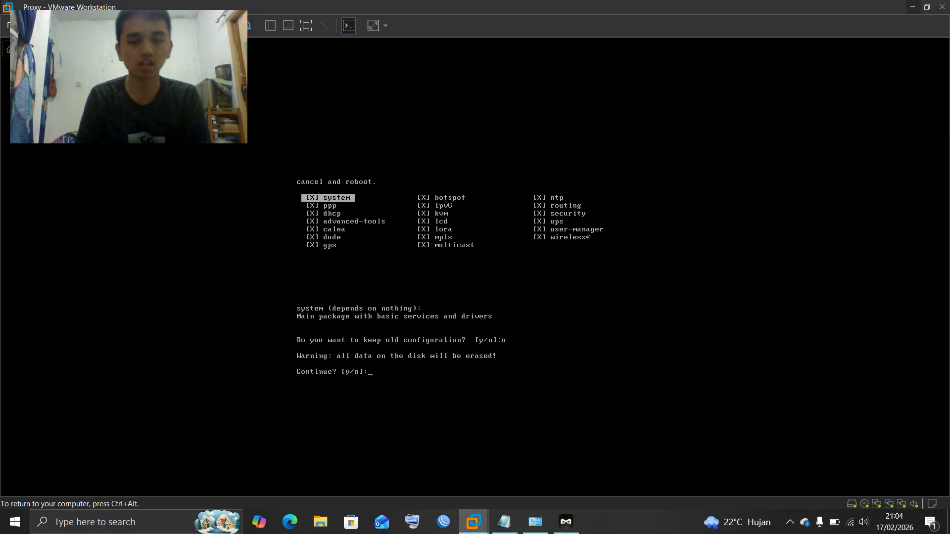
{"action": "key", "text": "y"}
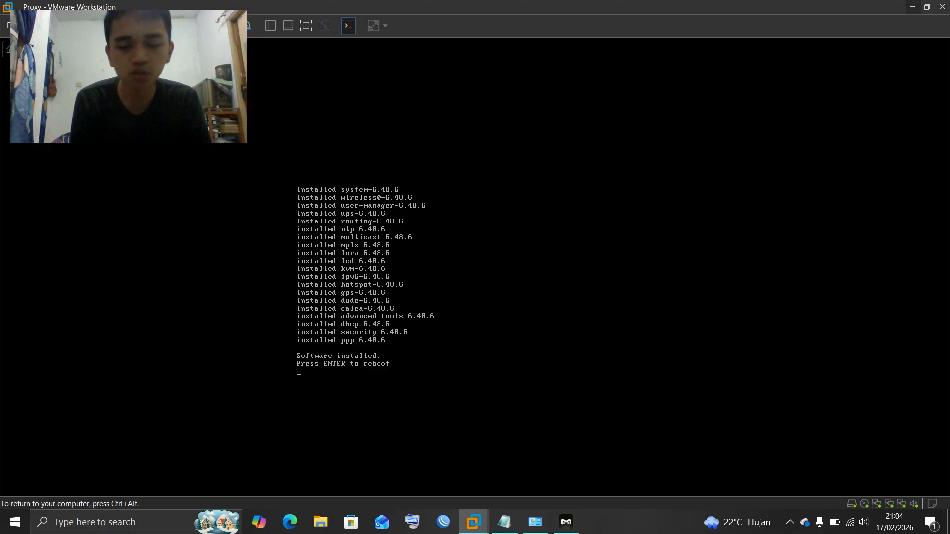
{"action": "key", "text": "Return"}
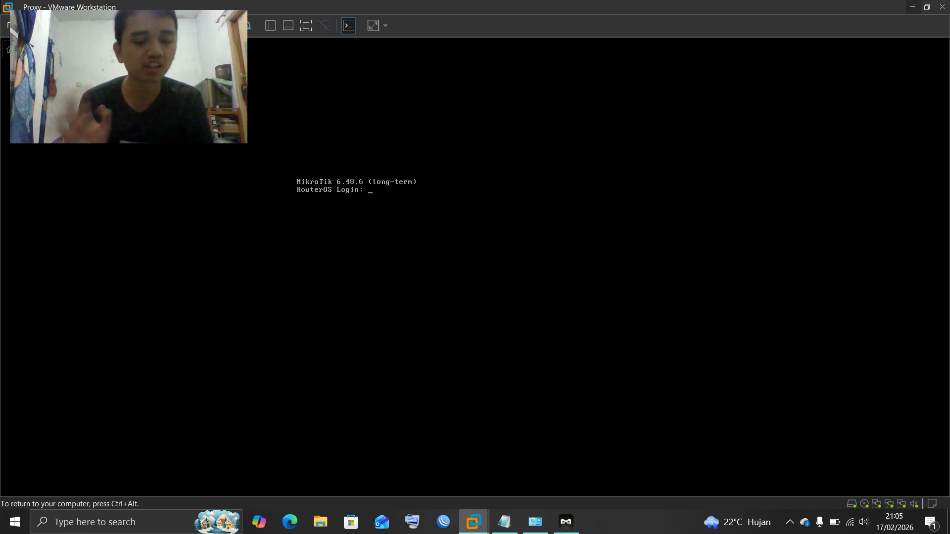
Log in as admin with a blank password and decline the license prompt
{"action": "type", "text": "admi"}
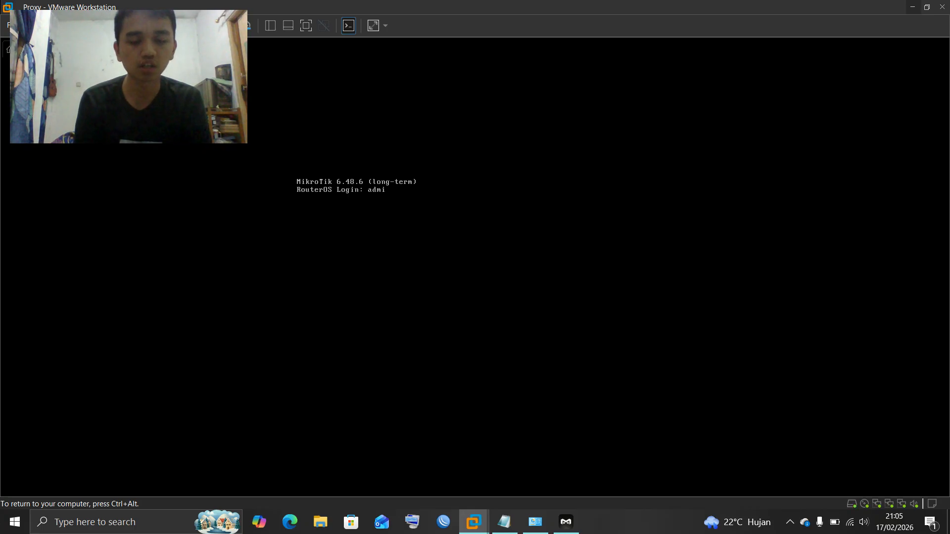
{"action": "type", "text": "n"}
{"action": "key", "text": "Return"}
{"action": "key", "text": "Return"}
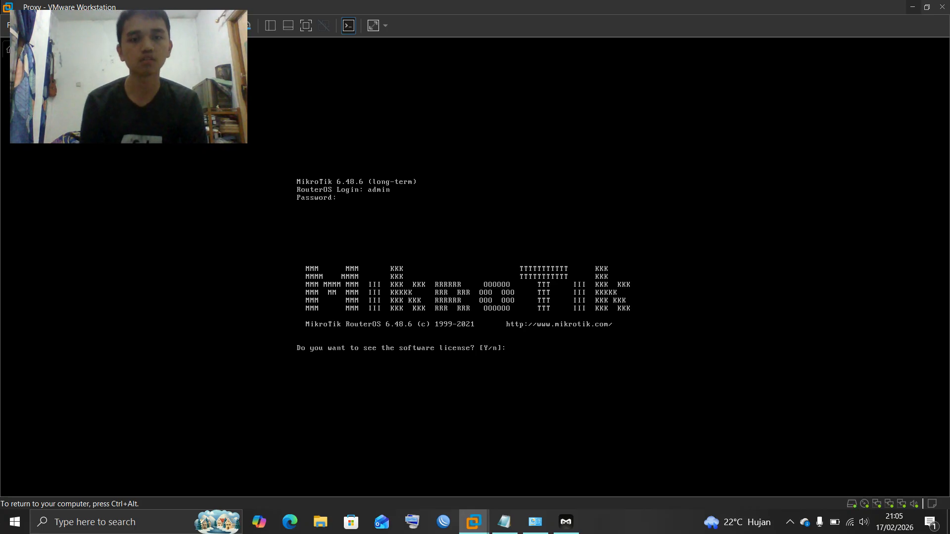
{"action": "type", "text": "n"}
{"action": "key", "text": "Return"}
{"action": "key", "text": "Return"}
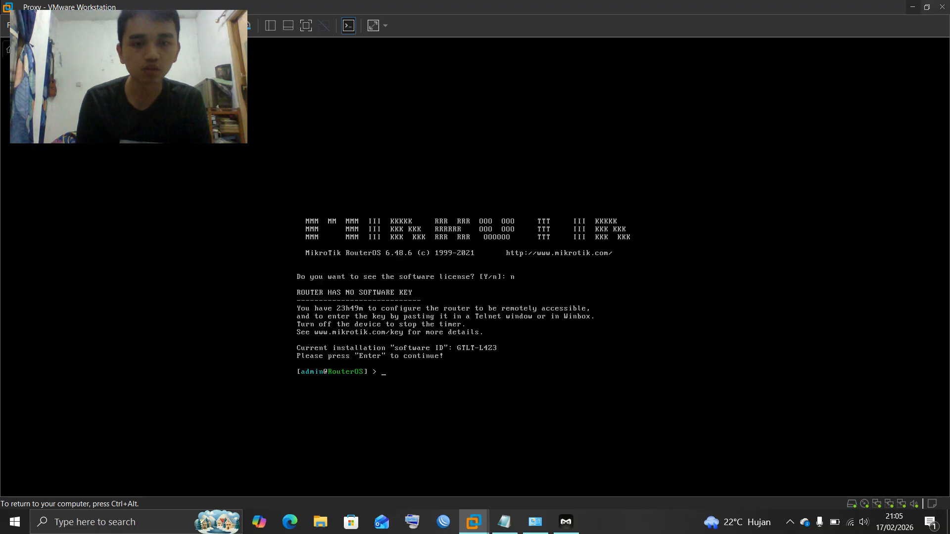
Rename the router's identity with 'system identity set name='
{"action": "type", "text": "system"}
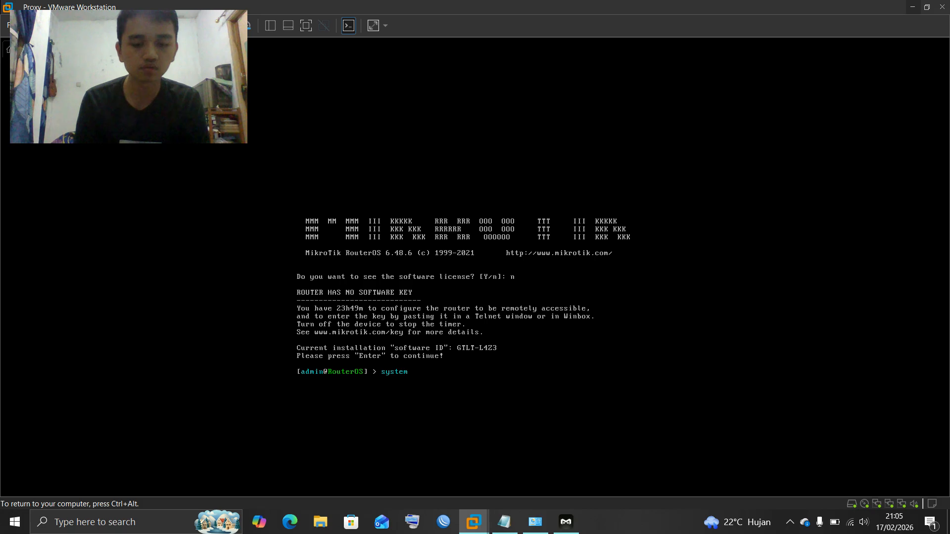
{"action": "type", "text": " ident"}
{"action": "key", "text": "Tab"}
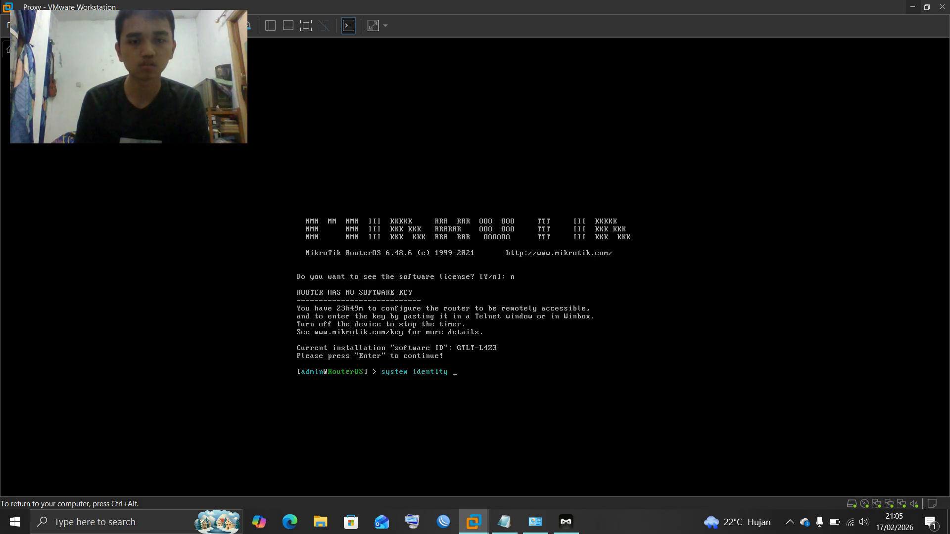
{"action": "type", "text": "s"}
{"action": "key", "text": "Tab"}
{"action": "type", "text": "n"}
{"action": "key", "text": "Tab"}
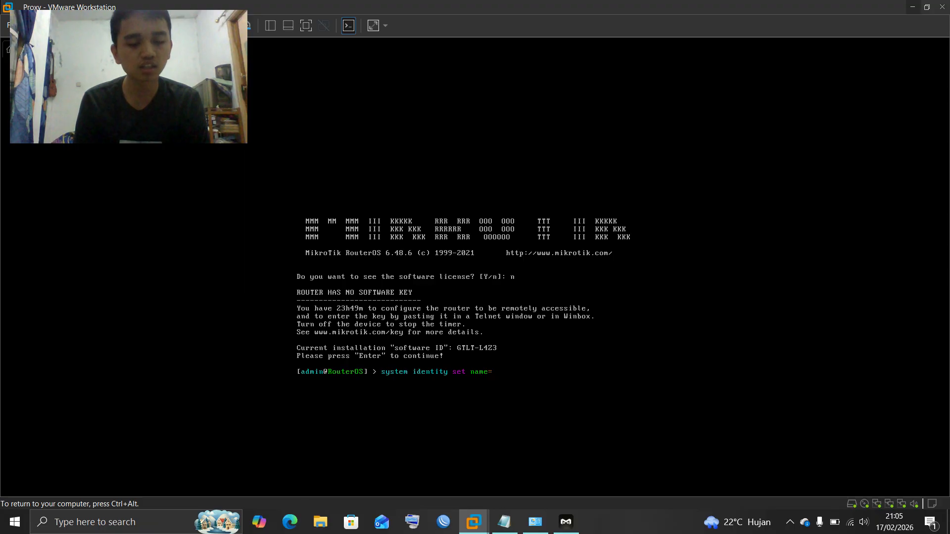
{"action": "type", "text": "arfa"}
{"action": "key", "text": "Return"}
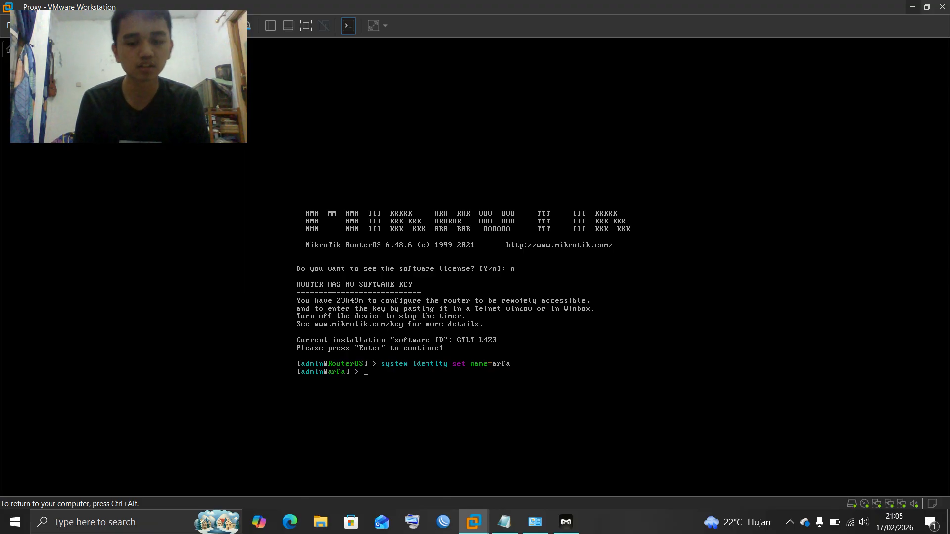
Set a new admin password, entered twice, and release input from the VM
{"action": "type", "text": "password"}
{"action": "key", "text": "Return"}
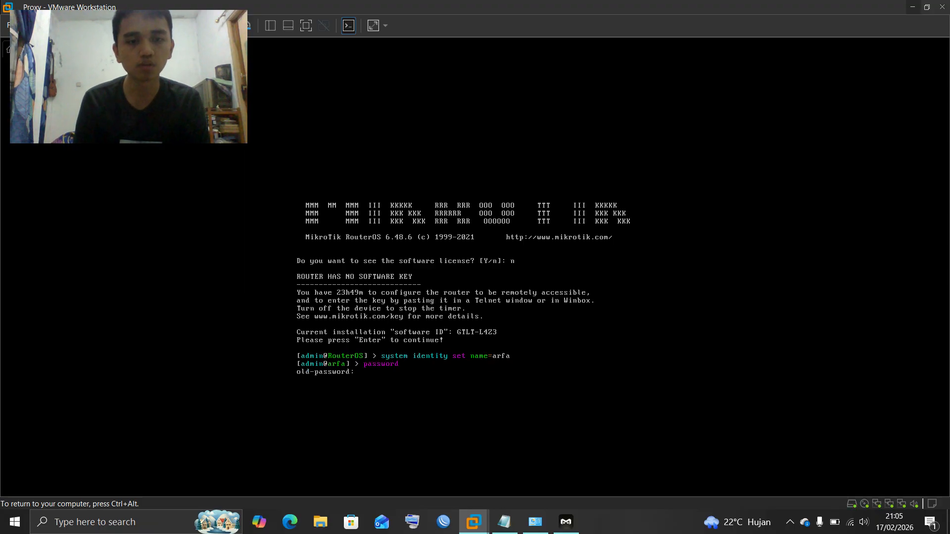
{"action": "key", "text": "Return"}
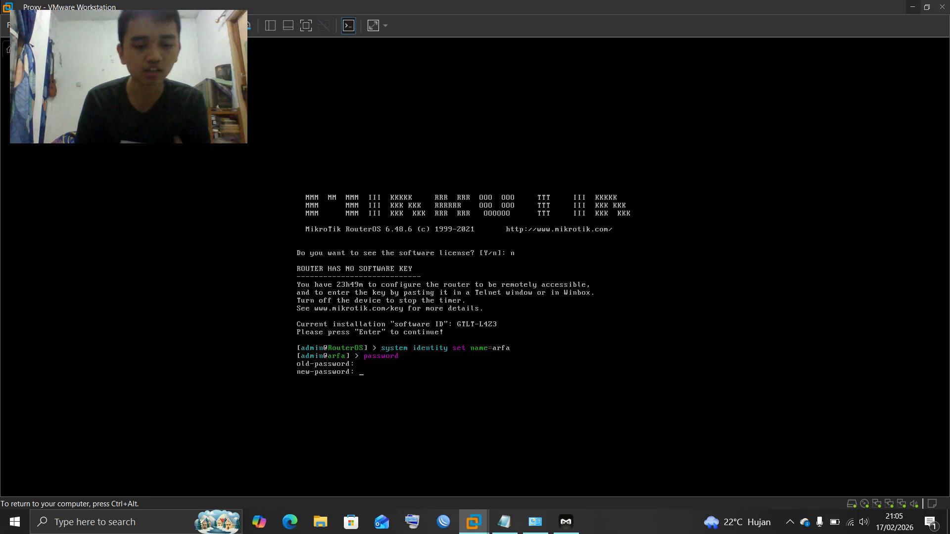
{"action": "type", "text": "**"}
{"action": "key", "text": "Return"}
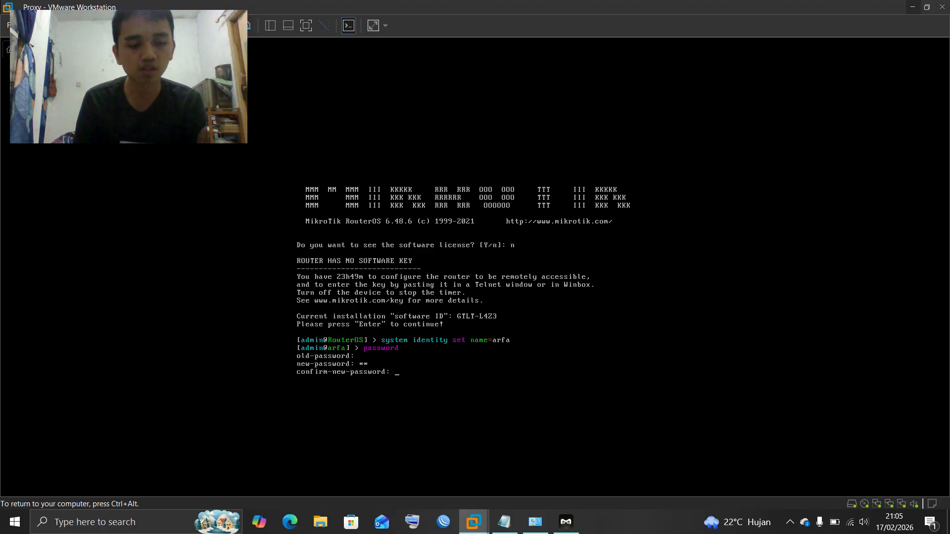
{"action": "type", "text": "**"}
{"action": "key", "text": "Return"}
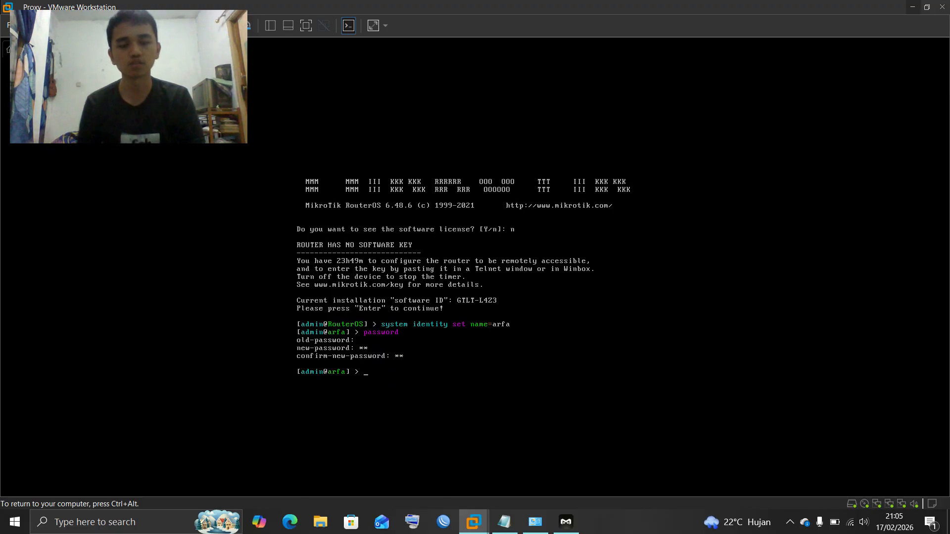
{"action": "key", "text": "ctrl+alt"}
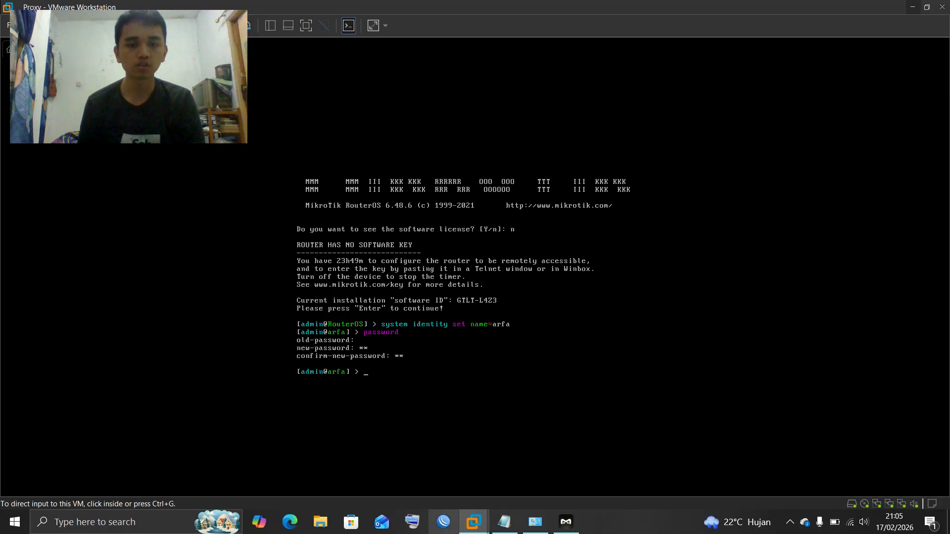
In WinBox, connect to the router by its MAC address from Neighbors and dismiss the welcome message
{"action": "left_click", "coordinate": [444, 522]}
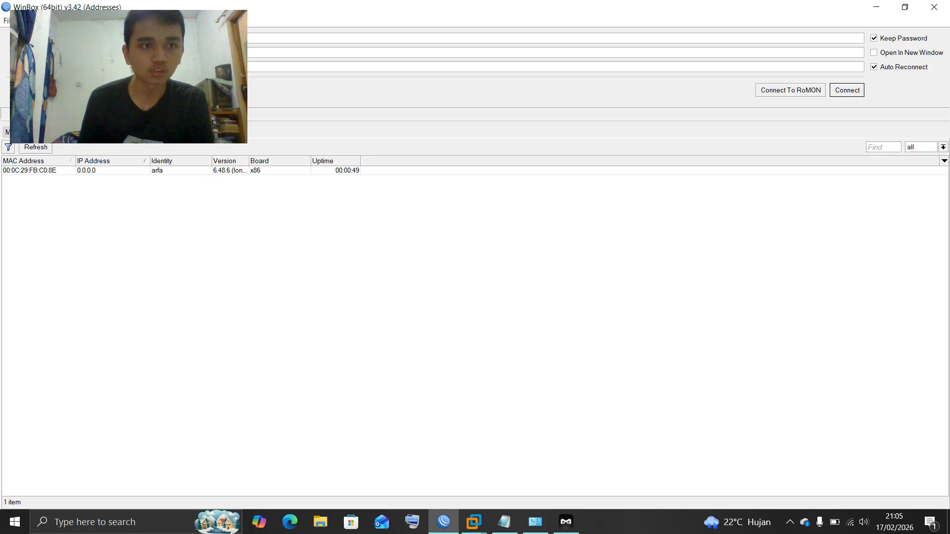
{"action": "left_click", "coordinate": [38, 171]}
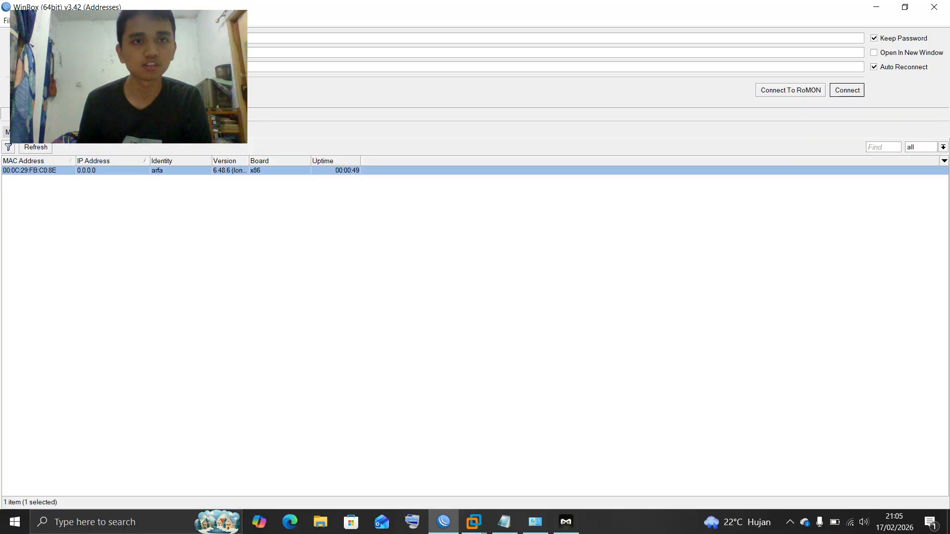
{"action": "left_click_drag", "start_coordinate": [282, 7], "coordinate": [532, 139]}
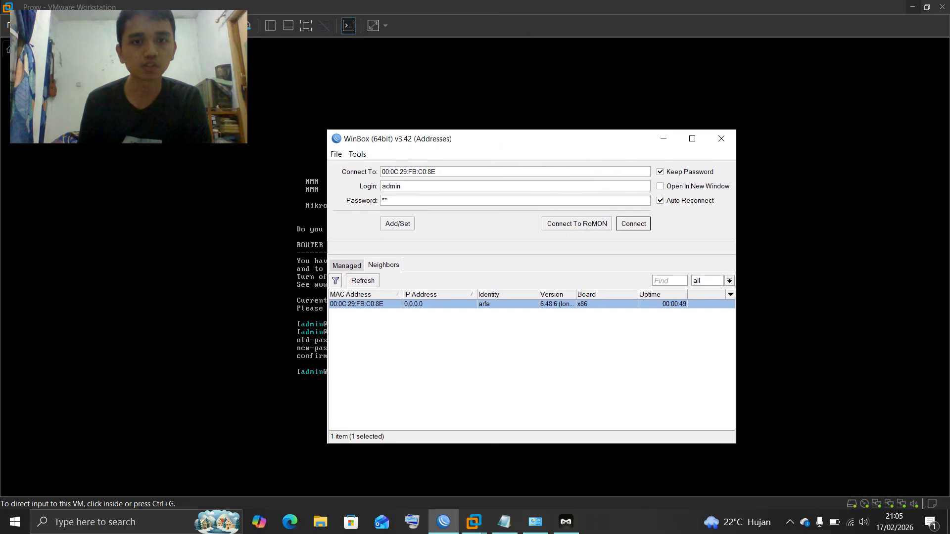
{"action": "key", "text": "Return"}
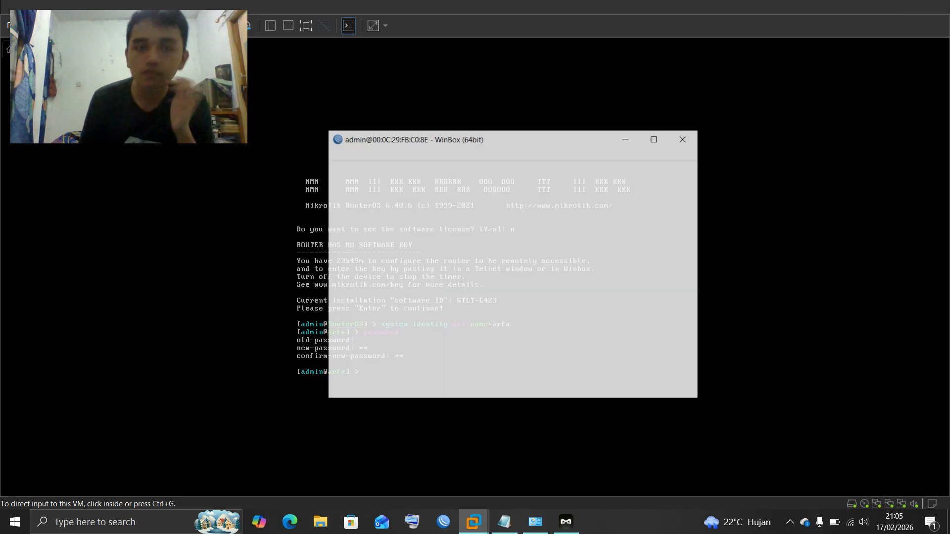
{"action": "key", "text": "Return"}
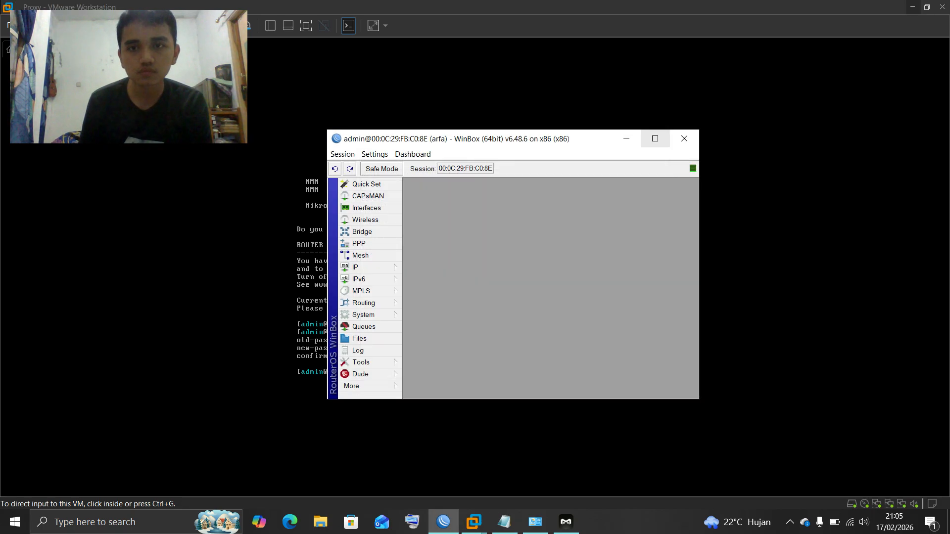
{"action": "left_click_drag", "start_coordinate": [581, 143], "coordinate": [637, 126]}
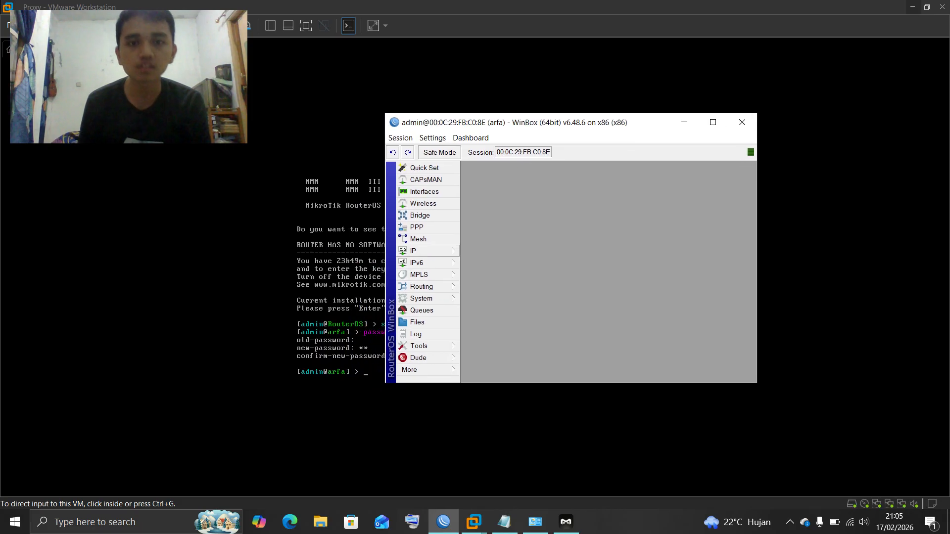
Add a DHCP client on ether1 under IP > DHCP Client and close the list
{"action": "left_click", "coordinate": [414, 251]}
{"action": "left_click", "coordinate": [485, 265]}
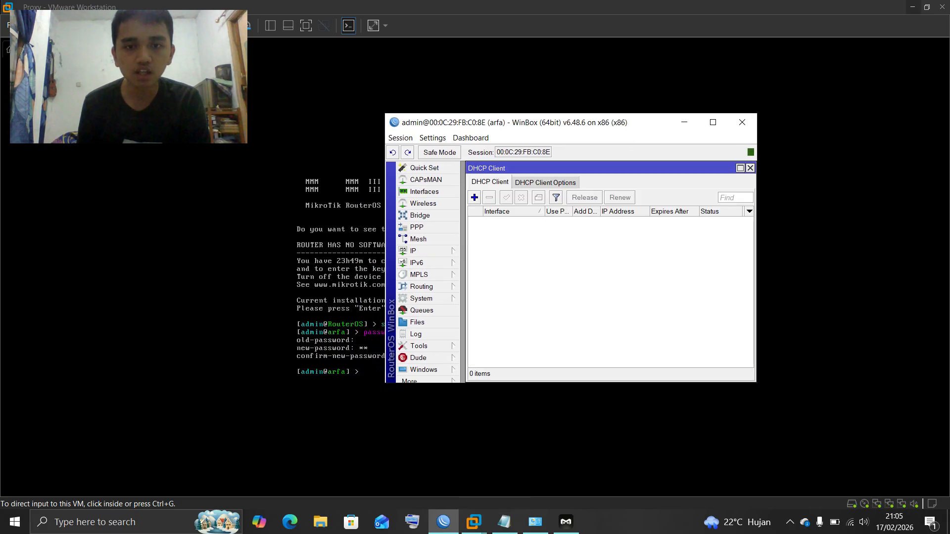
{"action": "left_click", "coordinate": [474, 198]}
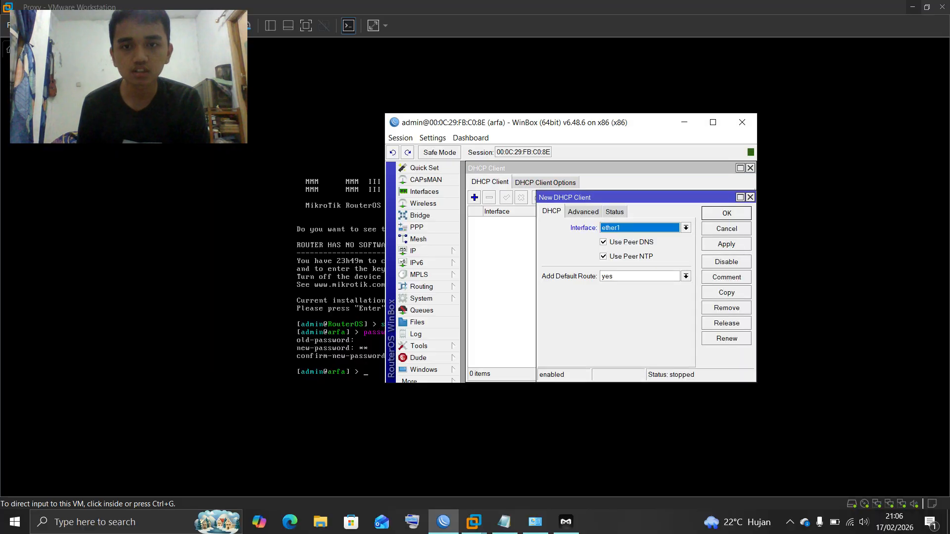
{"action": "key", "text": "Return"}
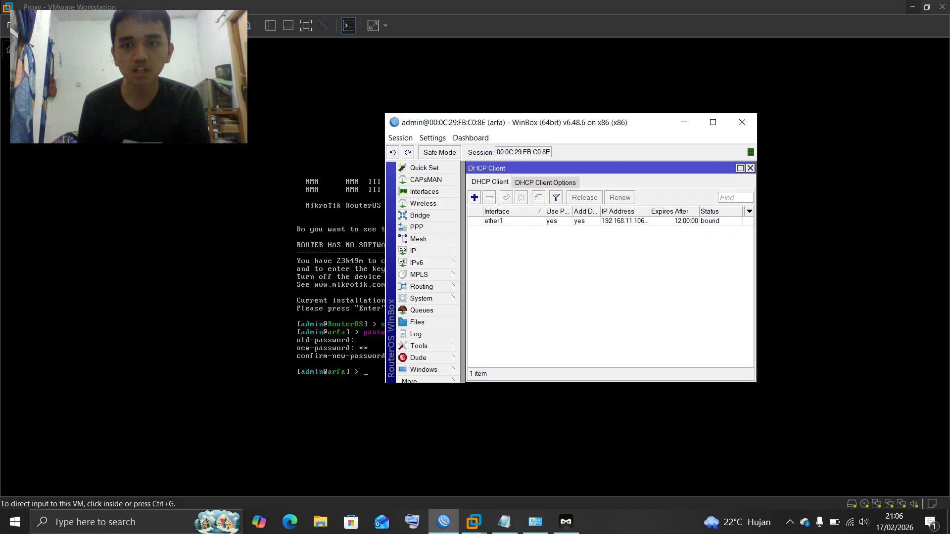
{"action": "left_click", "coordinate": [750, 169]}
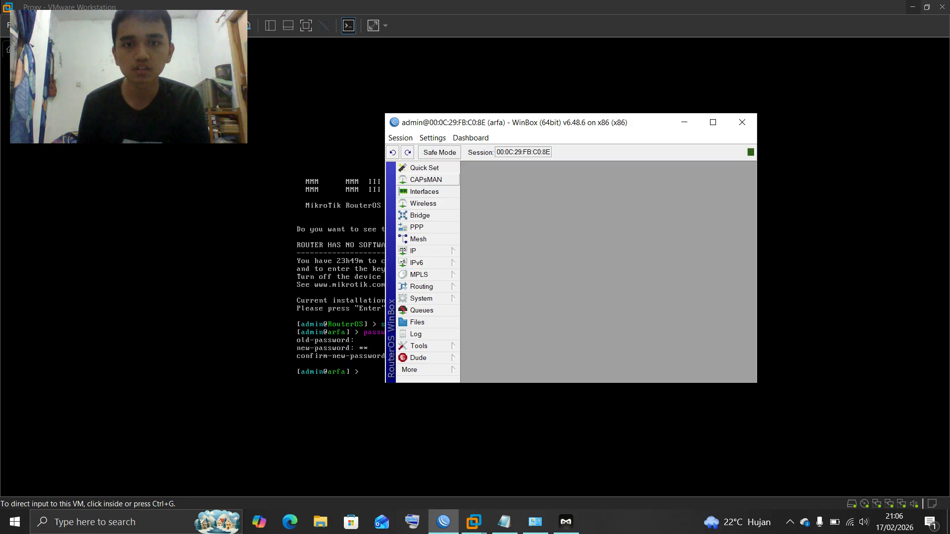
Add address 192.168.107.1/24 on ether2 in IP > Addresses
{"action": "left_click", "coordinate": [416, 251]}
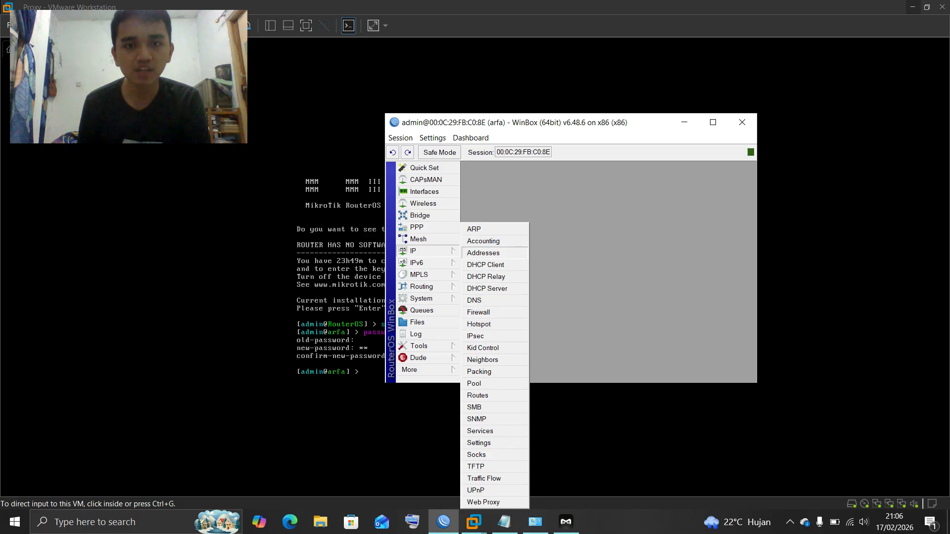
{"action": "left_click", "coordinate": [483, 252]}
{"action": "left_click", "coordinate": [565, 197]}
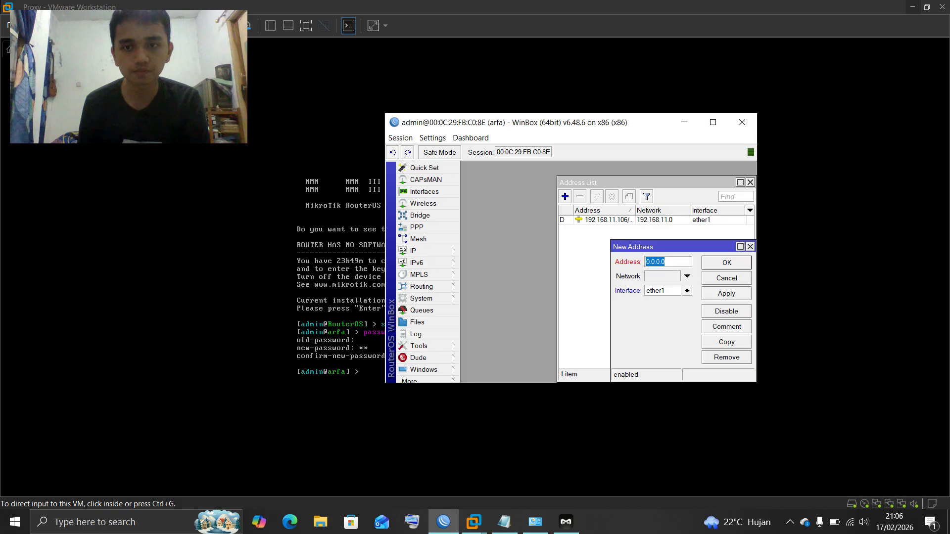
{"action": "key", "text": "BackSpace"}
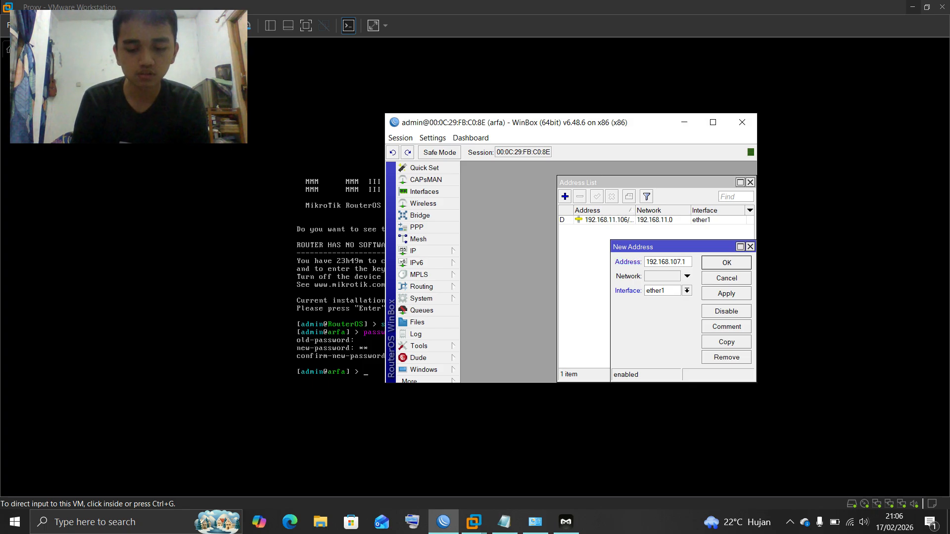
{"action": "type", "text": "4"}
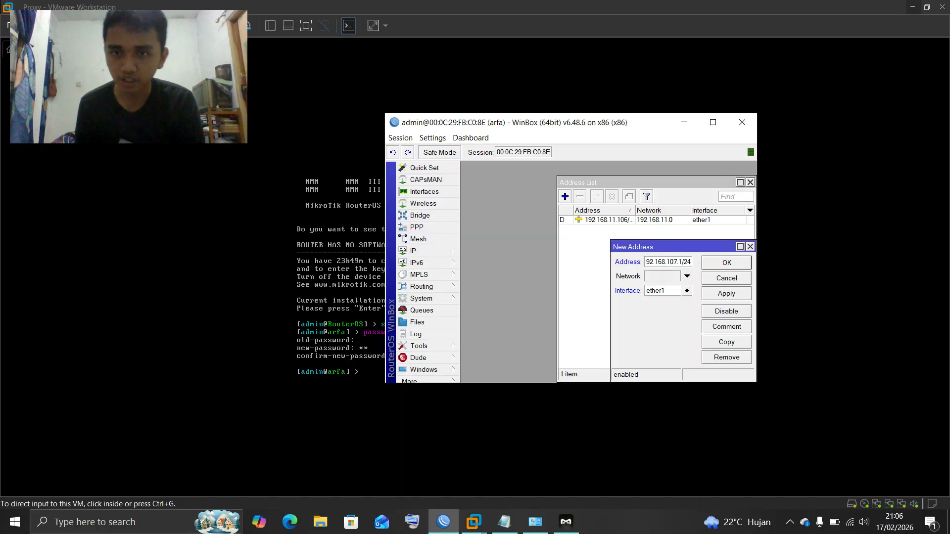
{"action": "left_click", "coordinate": [686, 291]}
{"action": "left_click", "coordinate": [669, 309]}
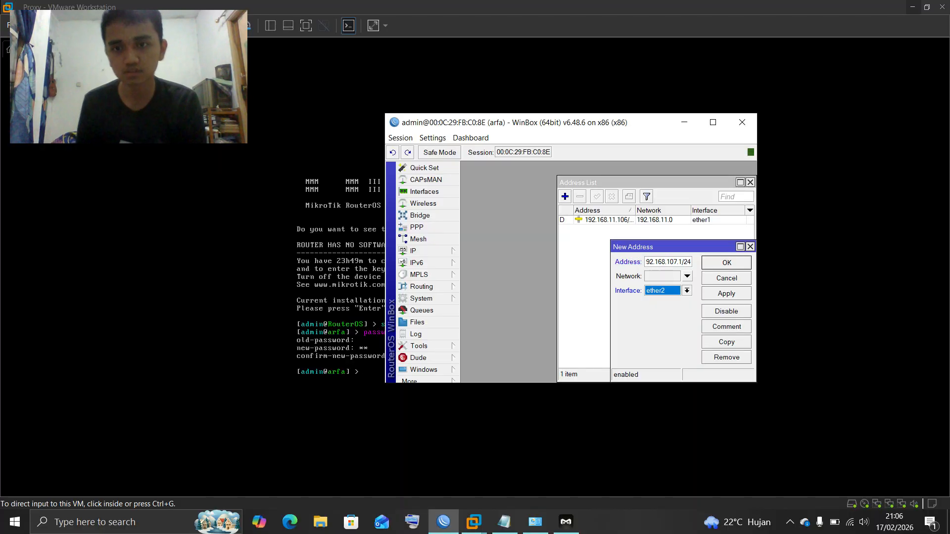
{"action": "key", "text": "Return"}
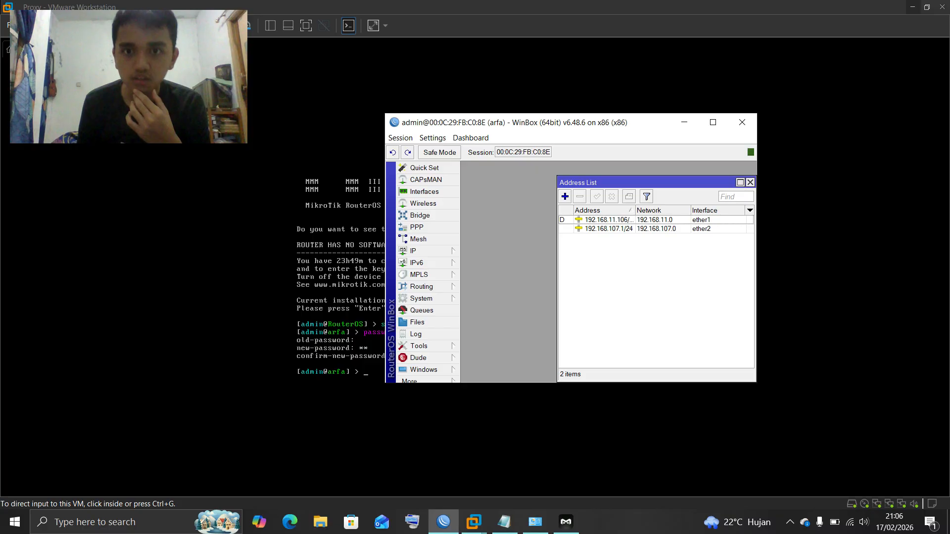
Add address 192.168.207.1/25 on ether3 and close the Address List
{"action": "left_click", "coordinate": [564, 197]}
{"action": "key", "text": "BackSpace"}
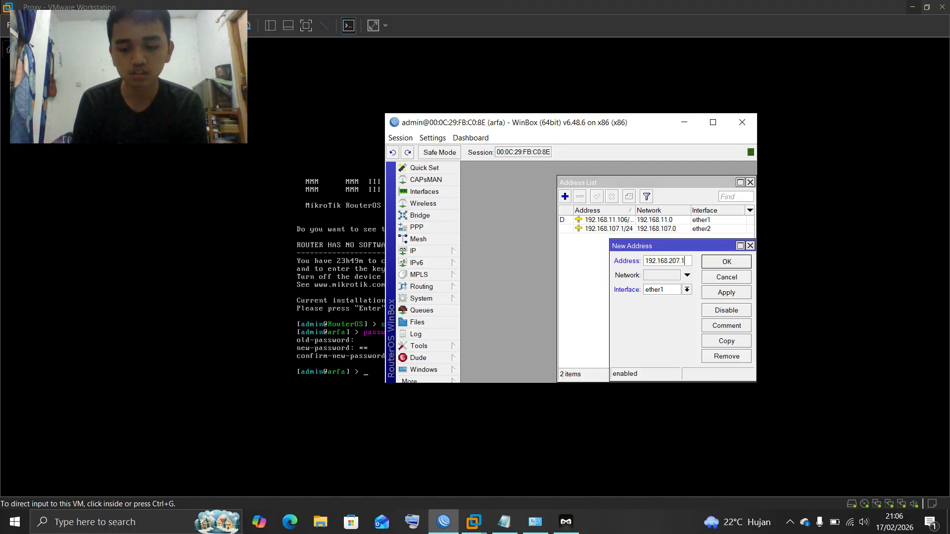
{"action": "type", "text": "25"}
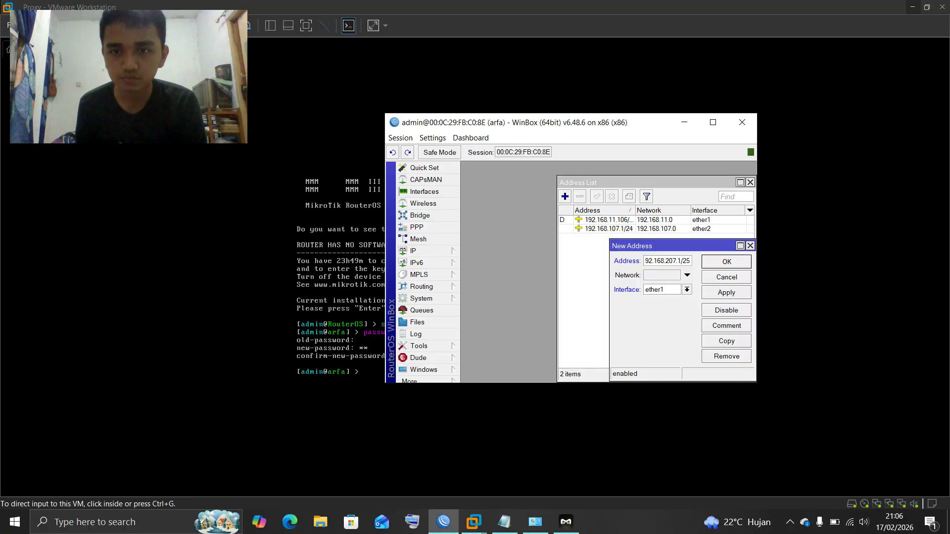
{"action": "left_click", "coordinate": [686, 289]}
{"action": "left_click", "coordinate": [666, 316]}
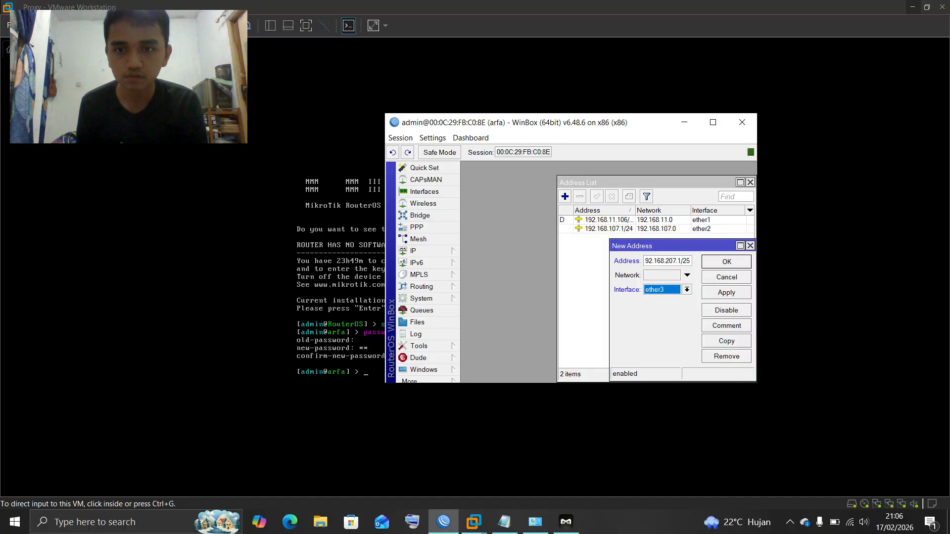
{"action": "key", "text": "Return"}
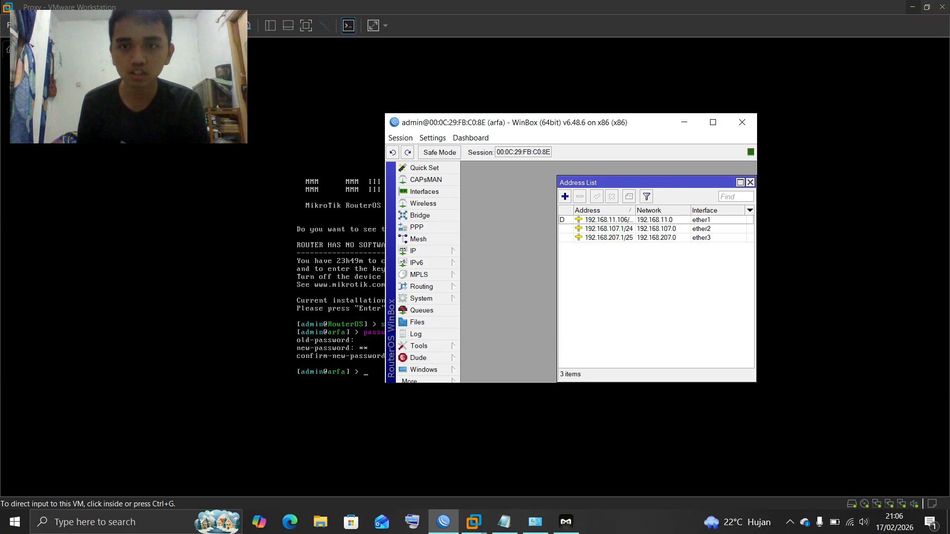
{"action": "left_click_drag", "start_coordinate": [644, 183], "coordinate": [636, 183]}
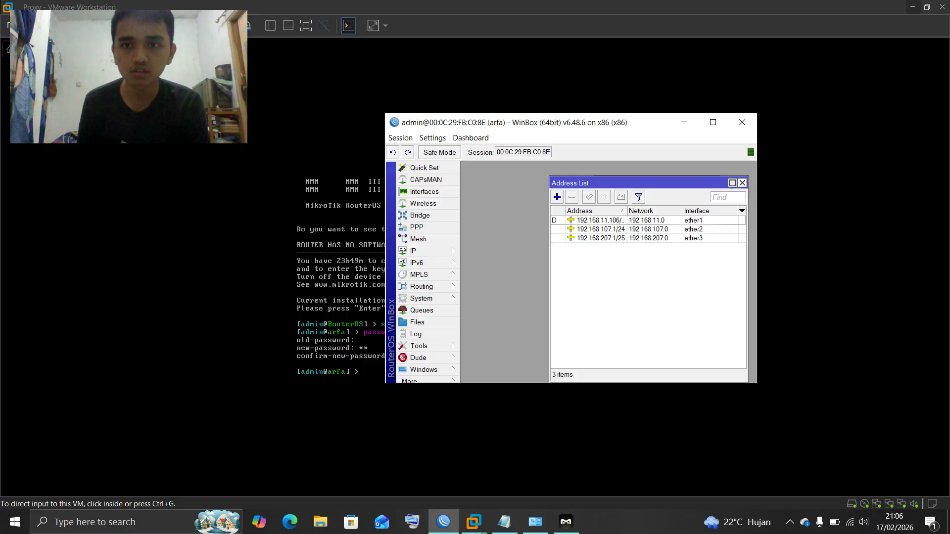
{"action": "left_click", "coordinate": [742, 182]}
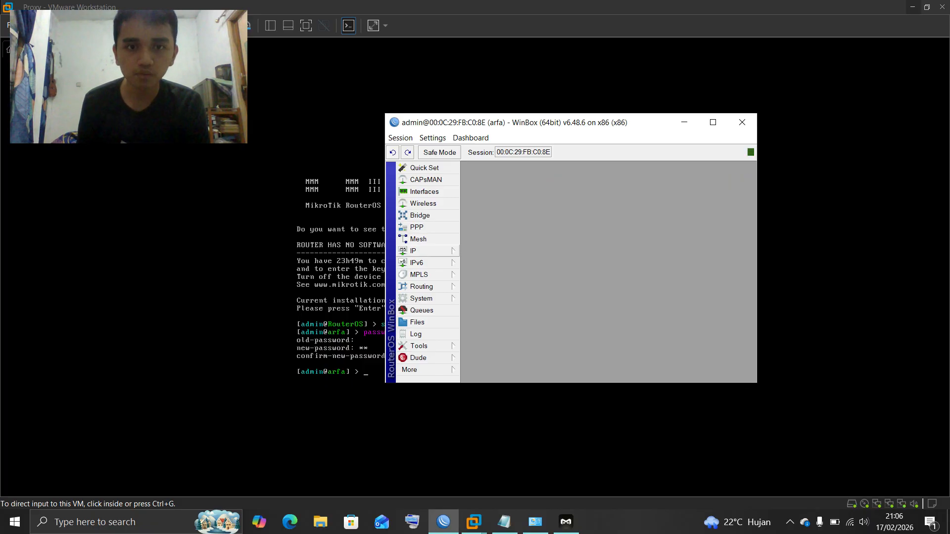
Run DHCP Setup on ether2 with the pool ending at 192.168.107.100 and DNS 8.8.8.8
{"action": "left_click", "coordinate": [416, 250]}
{"action": "left_click", "coordinate": [487, 289]}
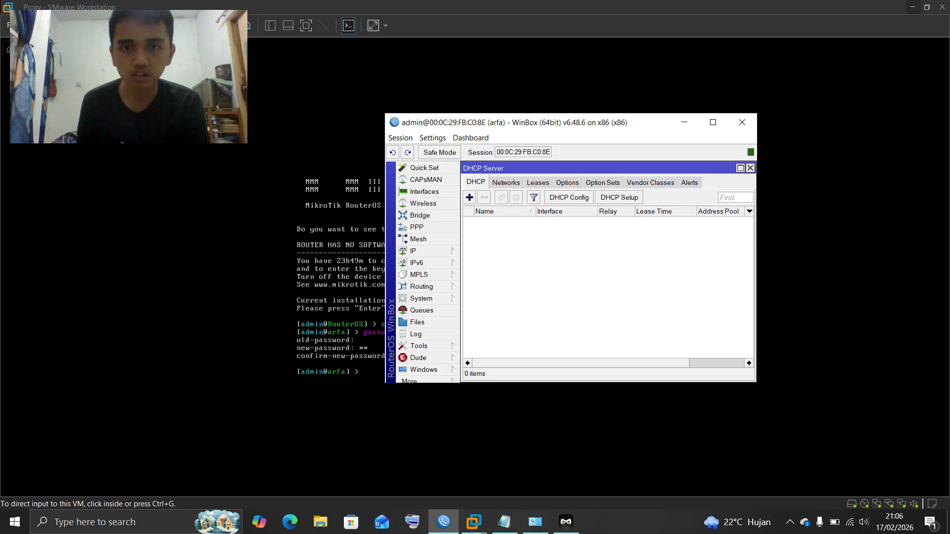
{"action": "left_click", "coordinate": [619, 197]}
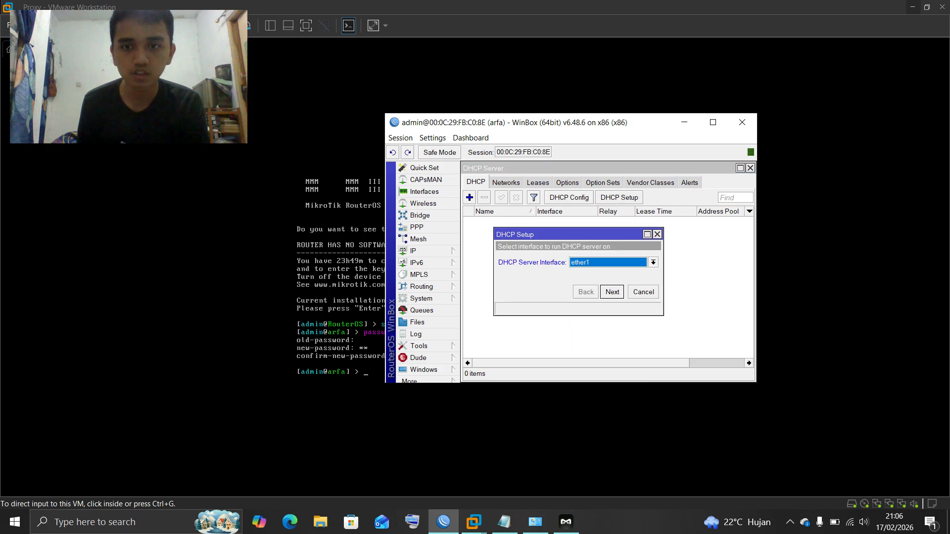
{"action": "left_click", "coordinate": [654, 263]}
{"action": "left_click", "coordinate": [614, 280]}
{"action": "left_click", "coordinate": [612, 292]}
{"action": "left_click", "coordinate": [612, 292]}
{"action": "left_click", "coordinate": [612, 292]}
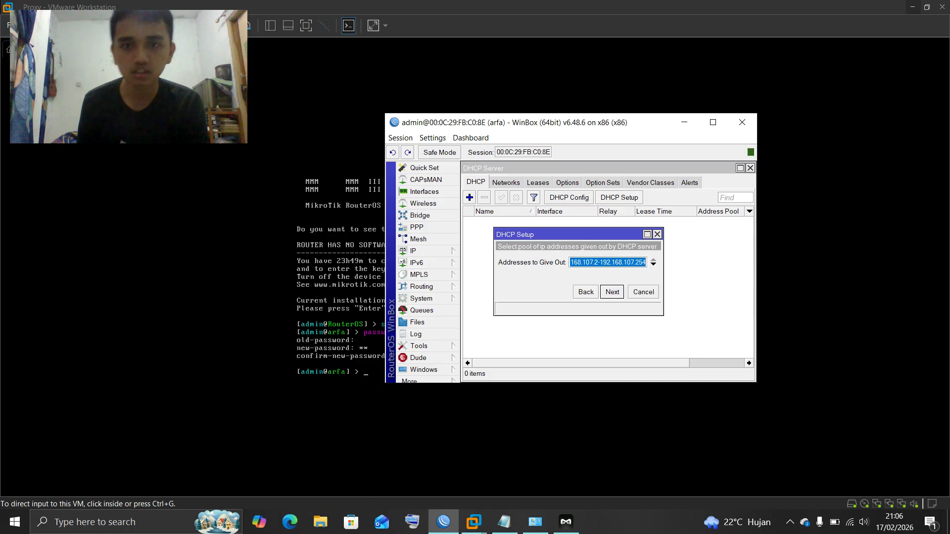
{"action": "left_click", "coordinate": [613, 263]}
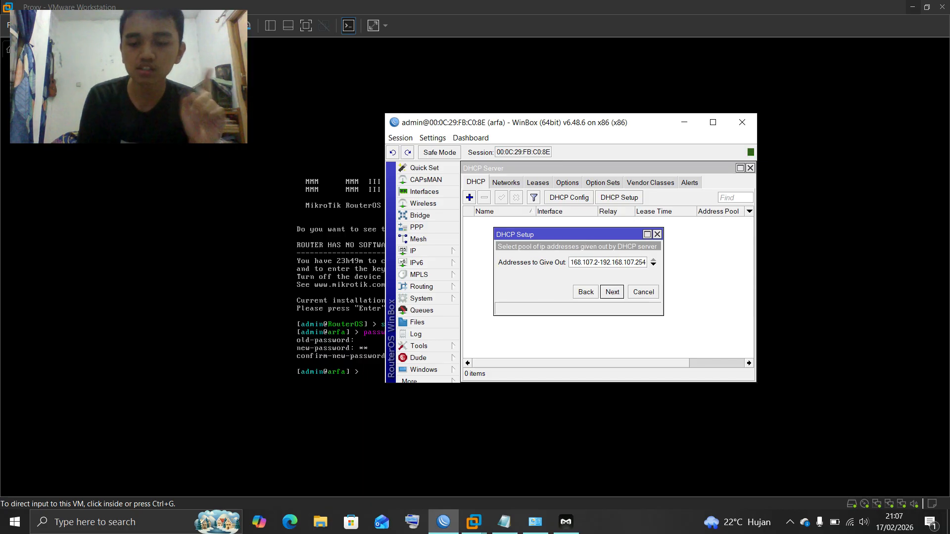
{"action": "key", "text": "BackSpace"}
{"action": "key", "text": "BackSpace"}
{"action": "key", "text": "BackSpace"}
{"action": "type", "text": "1"}
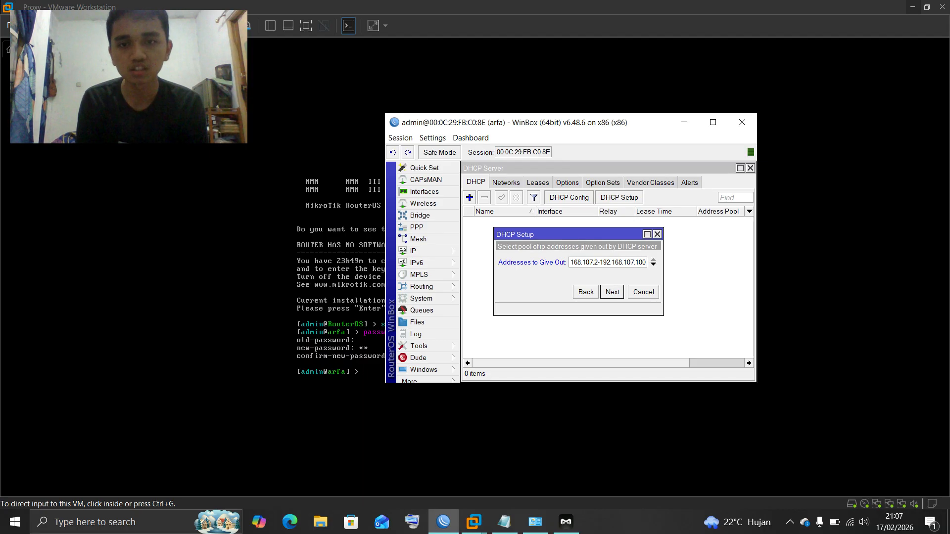
{"action": "type", "text": "00"}
{"action": "key", "text": "Return"}
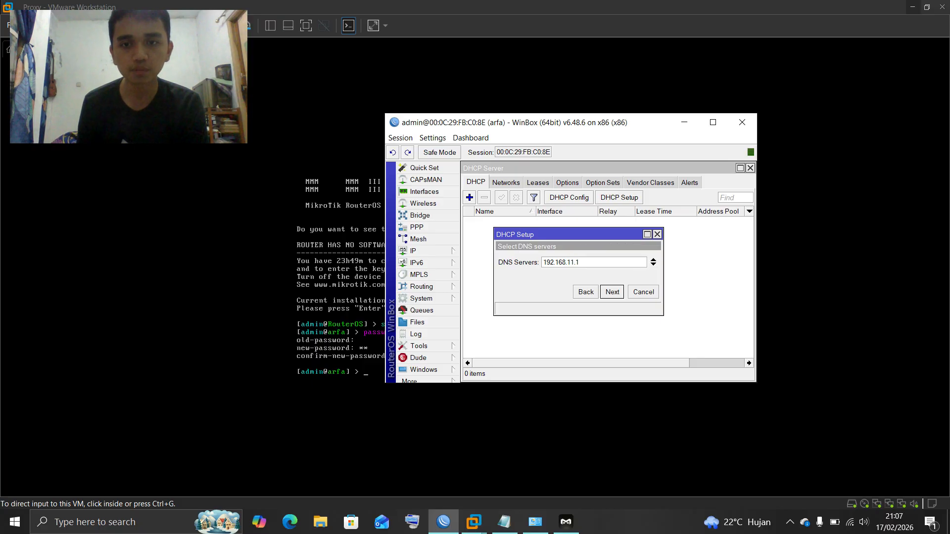
{"action": "left_click", "coordinate": [653, 265]}
{"action": "type", "text": "8"}
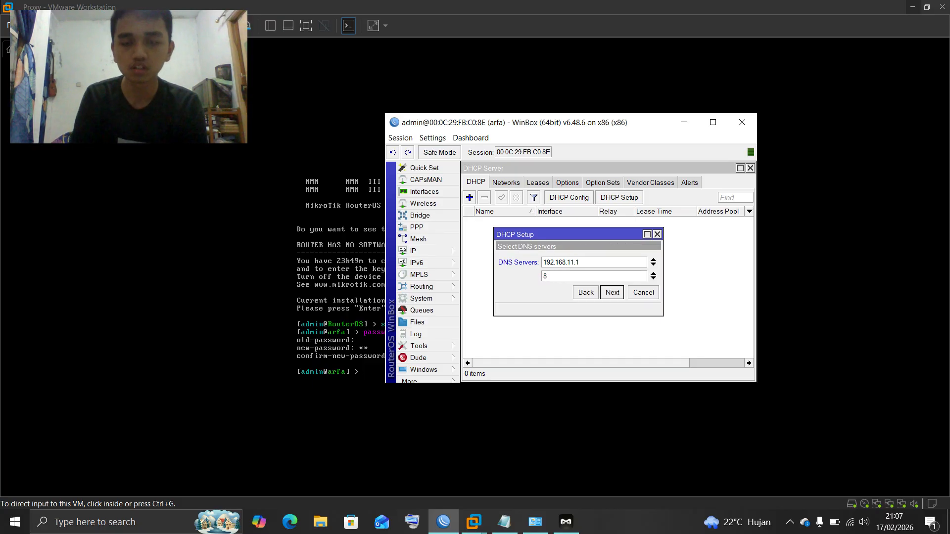
{"action": "key", "text": "Return"}
{"action": "key", "text": "Return"}
{"action": "key", "text": "Return"}
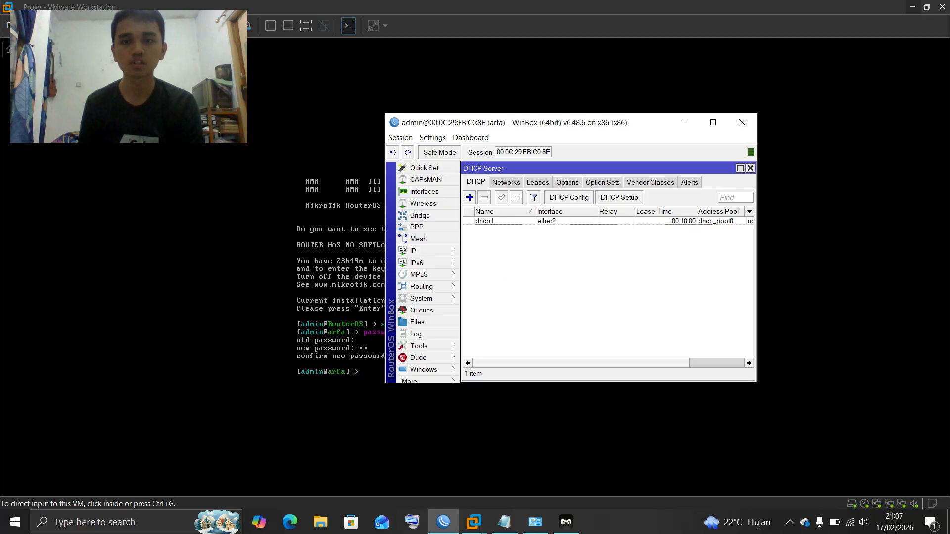
Run DHCP Setup on ether3 with the pool ending at 192.168.207.100 and default DNS and lease
{"action": "left_click", "coordinate": [619, 198]}
{"action": "left_click", "coordinate": [652, 261]}
{"action": "left_click", "coordinate": [613, 287]}
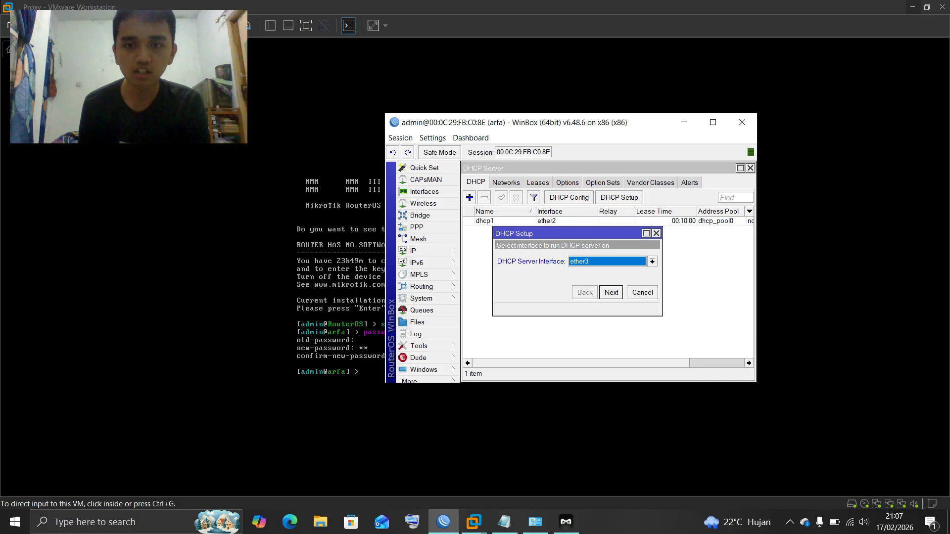
{"action": "key", "text": "Return"}
{"action": "key", "text": "Return"}
{"action": "key", "text": "Return"}
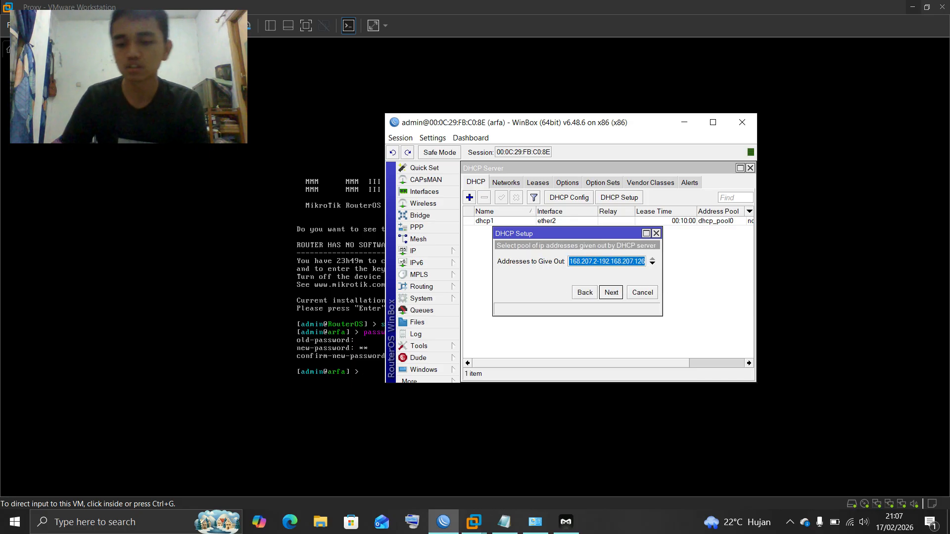
{"action": "key", "text": "End"}
{"action": "key", "text": "BackSpace"}
{"action": "key", "text": "BackSpace"}
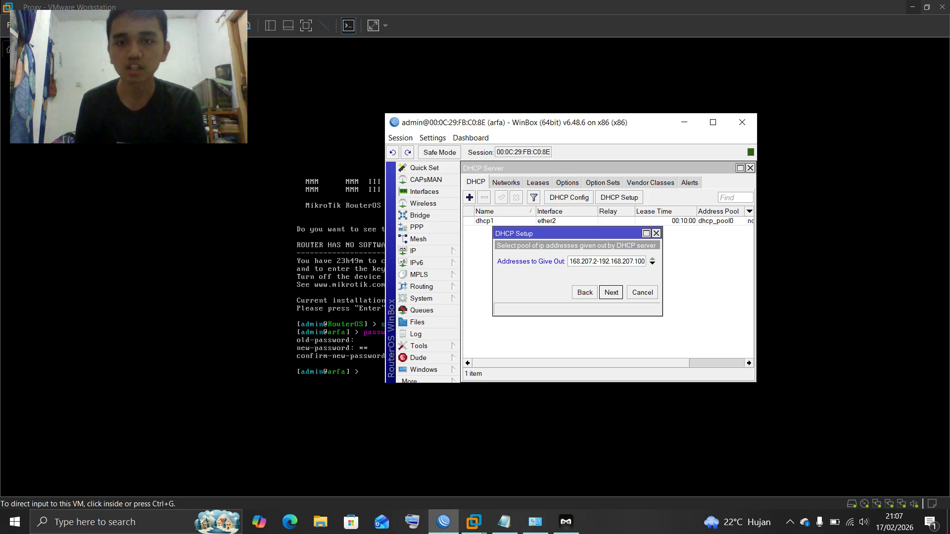
{"action": "key", "text": "Return"}
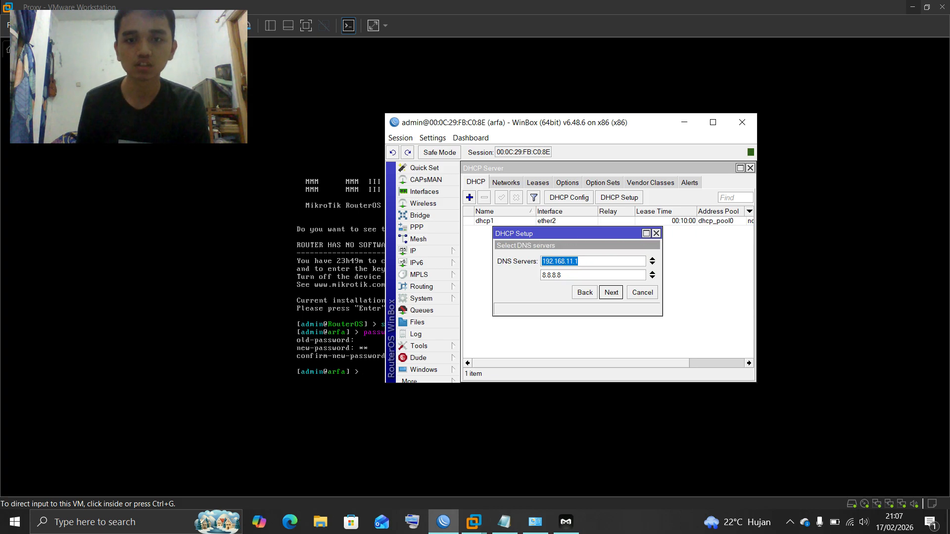
{"action": "key", "text": "Return"}
{"action": "key", "text": "Return"}
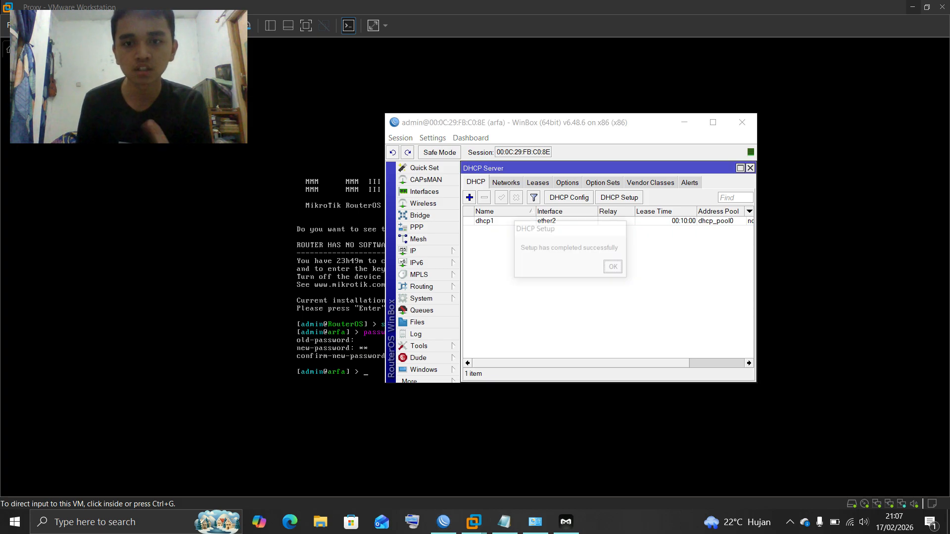
{"action": "key", "text": "Return"}
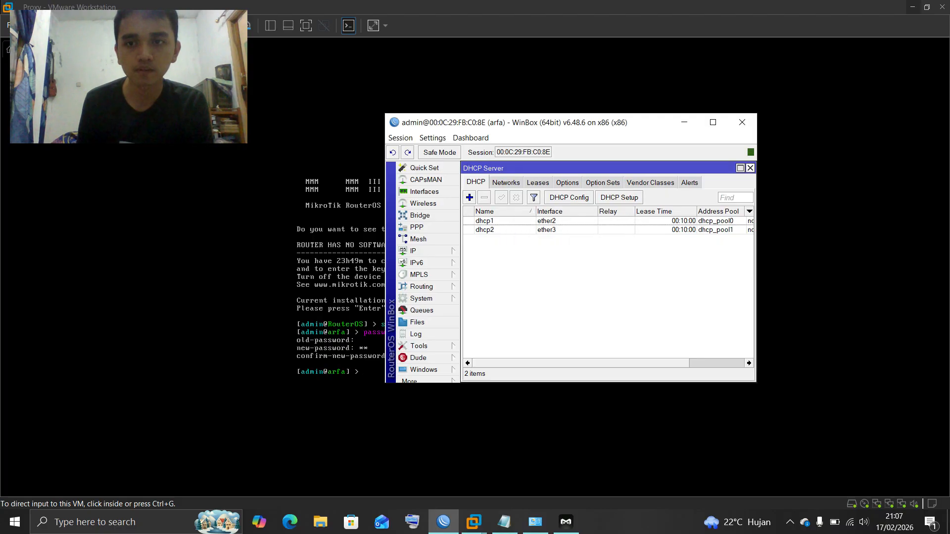
Allow remote DNS requests on the router and set its upstream DNS server to 8.8.8.8
{"action": "left_click", "coordinate": [750, 167]}
{"action": "left_click", "coordinate": [415, 250]}
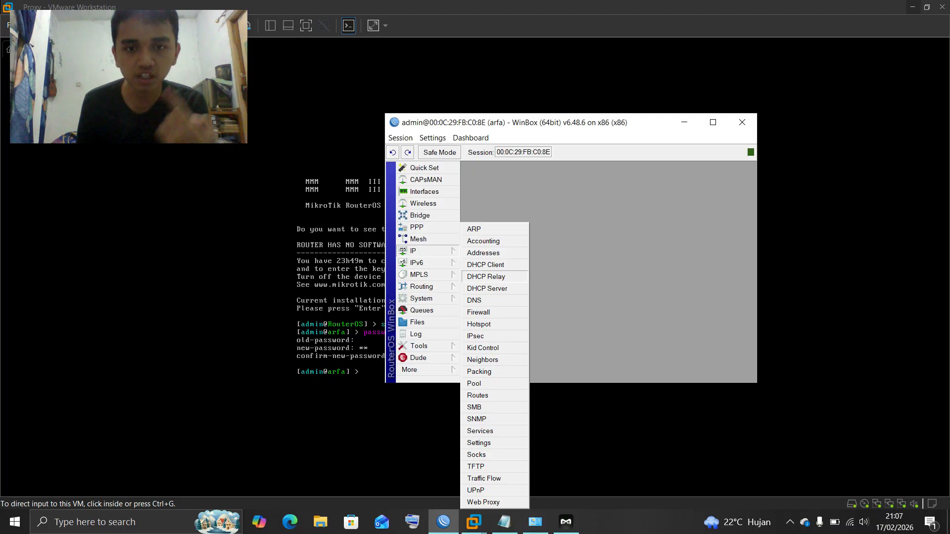
{"action": "left_click", "coordinate": [477, 301]}
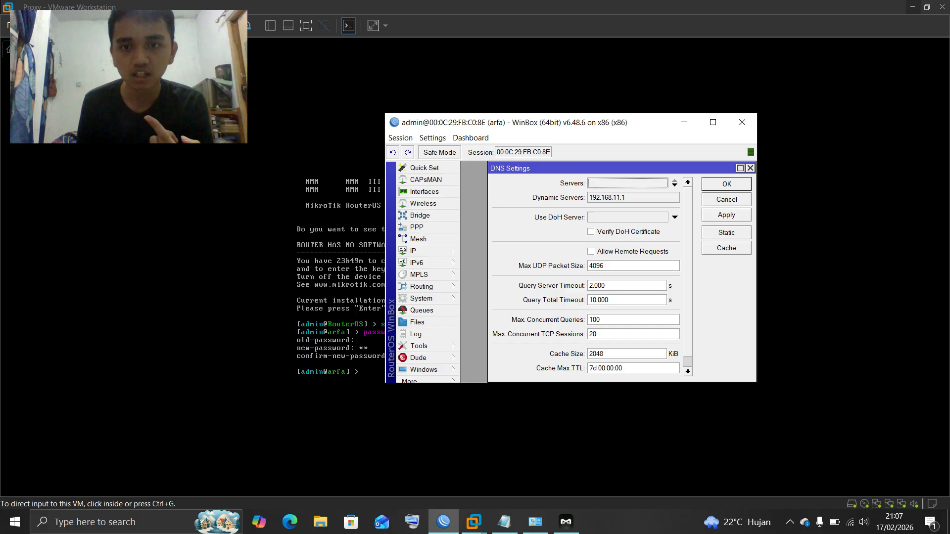
{"action": "left_click", "coordinate": [591, 251]}
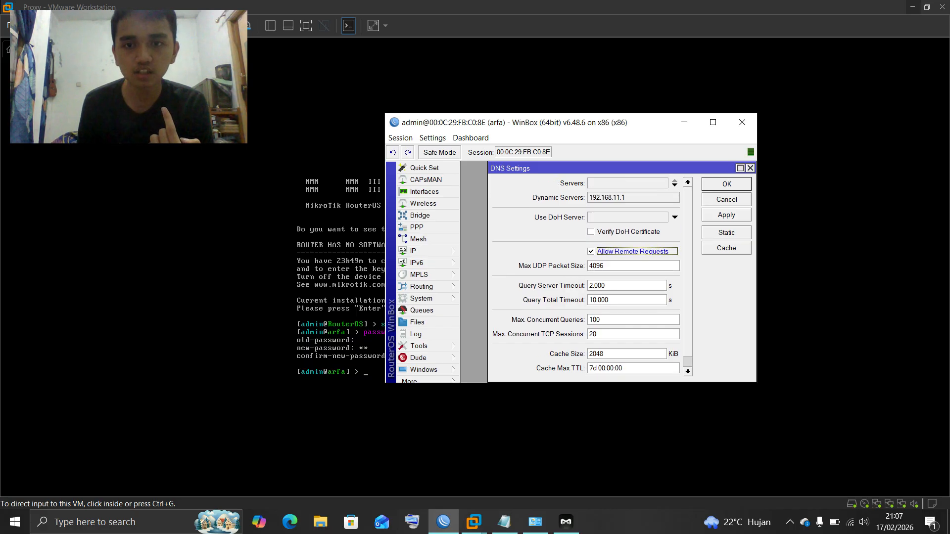
{"action": "left_click", "coordinate": [674, 185]}
{"action": "key", "text": "BackSpace"}
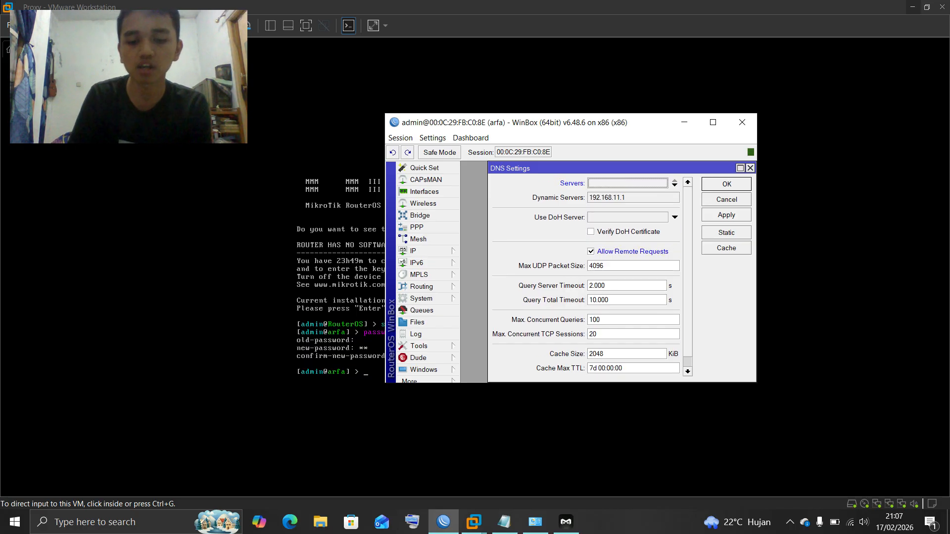
{"action": "type", "text": "8.8.8"}
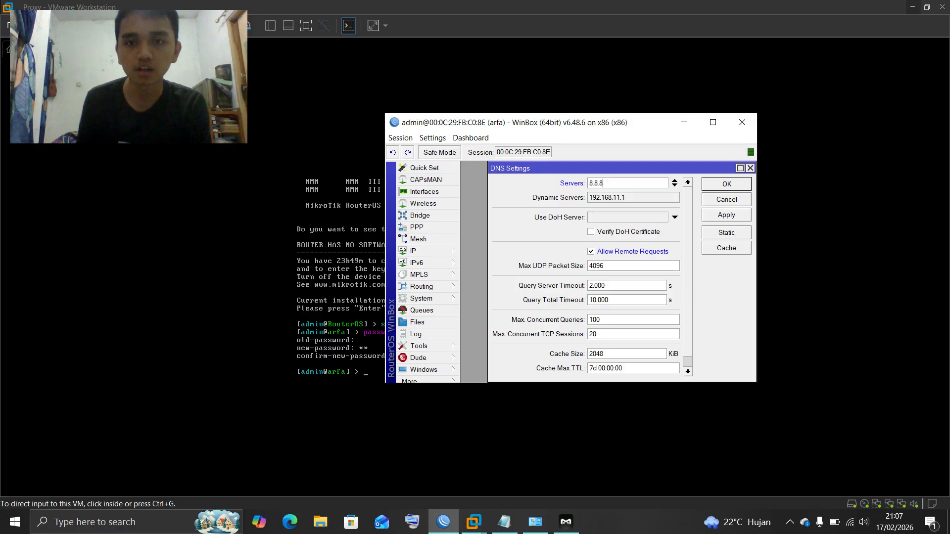
{"action": "type", "text": "8.8"}
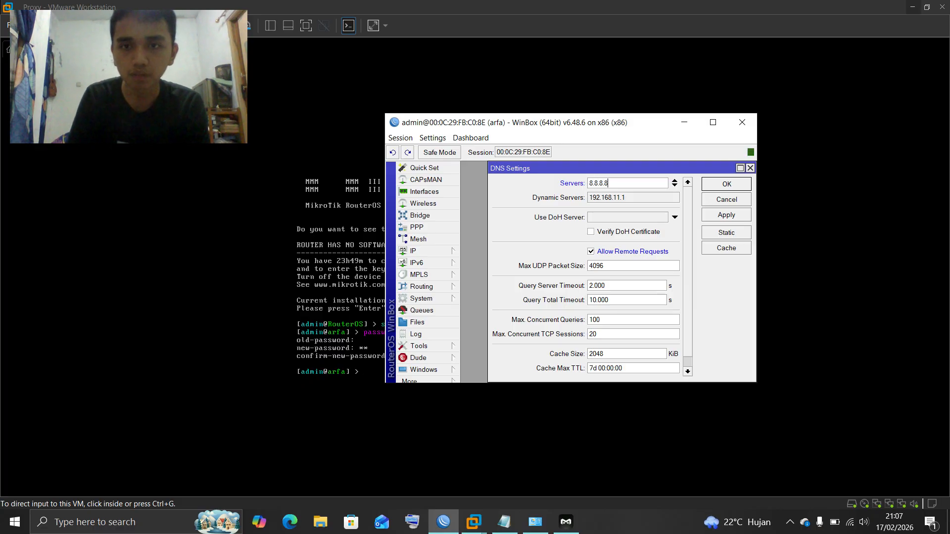
{"action": "key", "text": "Return"}
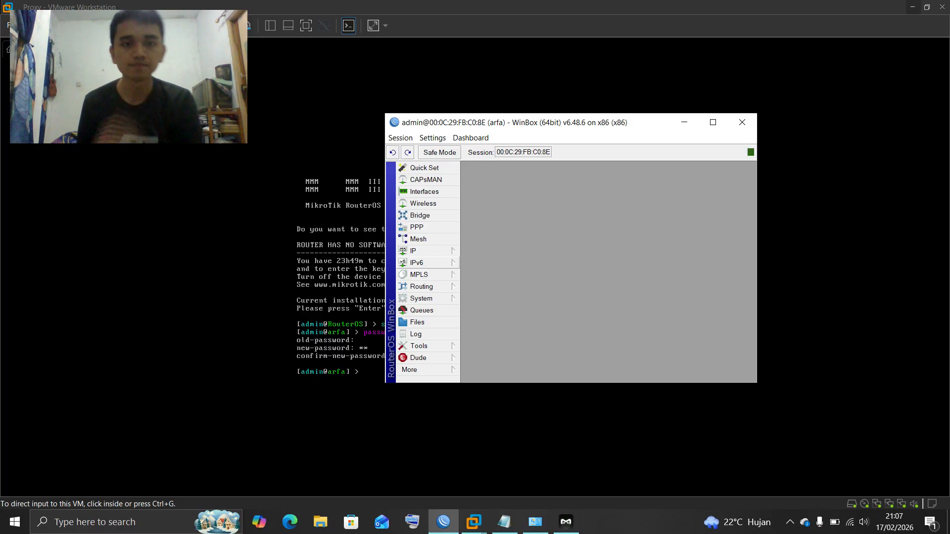
Start a new rule in the IP > Firewall NAT list
{"action": "left_click", "coordinate": [418, 239]}
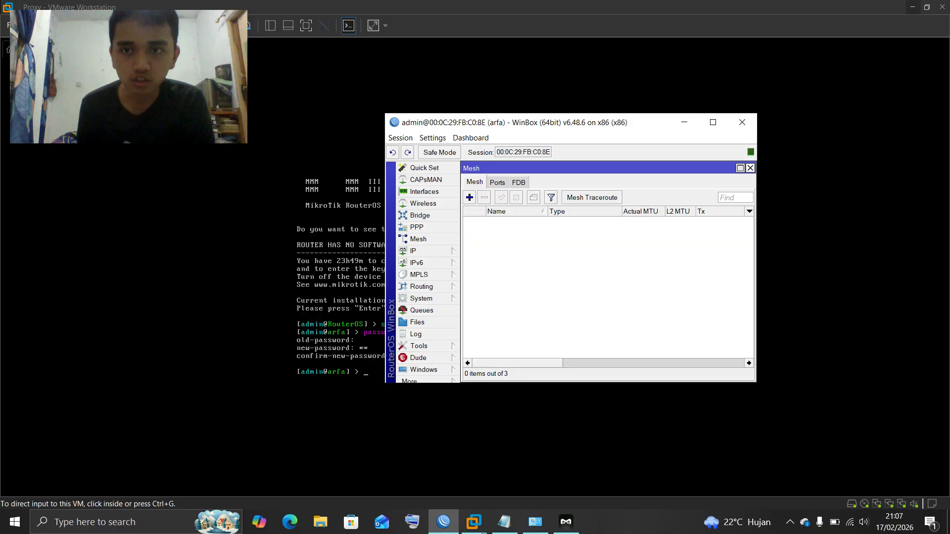
{"action": "left_click", "coordinate": [750, 169]}
{"action": "left_click", "coordinate": [420, 251]}
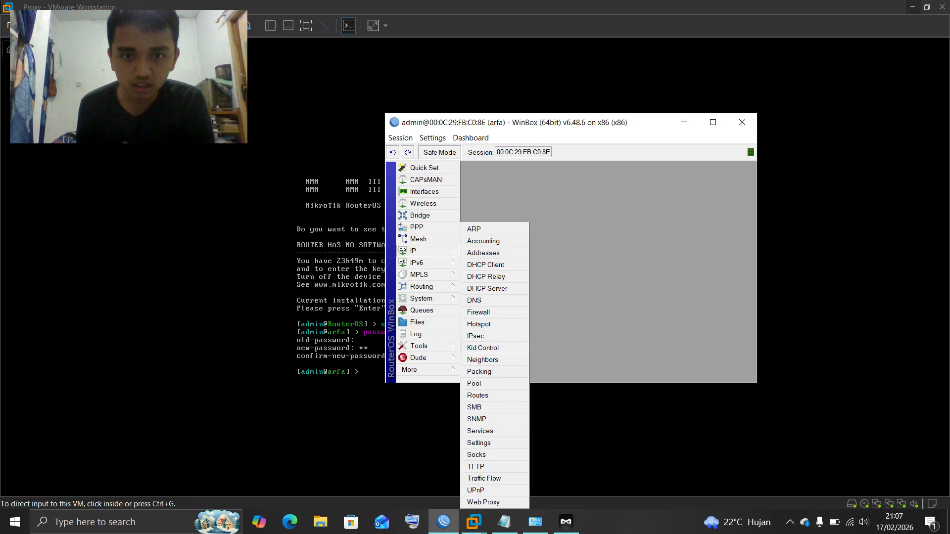
{"action": "left_click", "coordinate": [478, 312]}
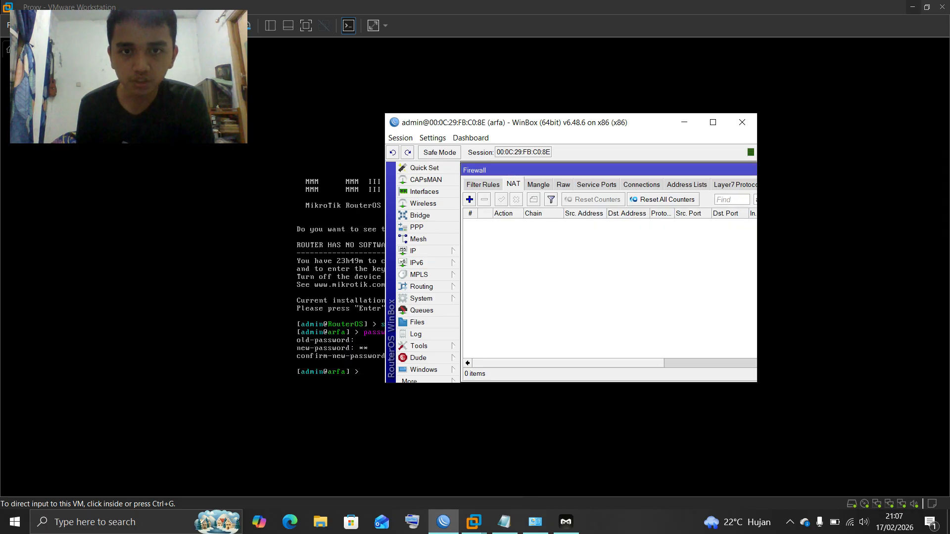
{"action": "left_click", "coordinate": [469, 199]}
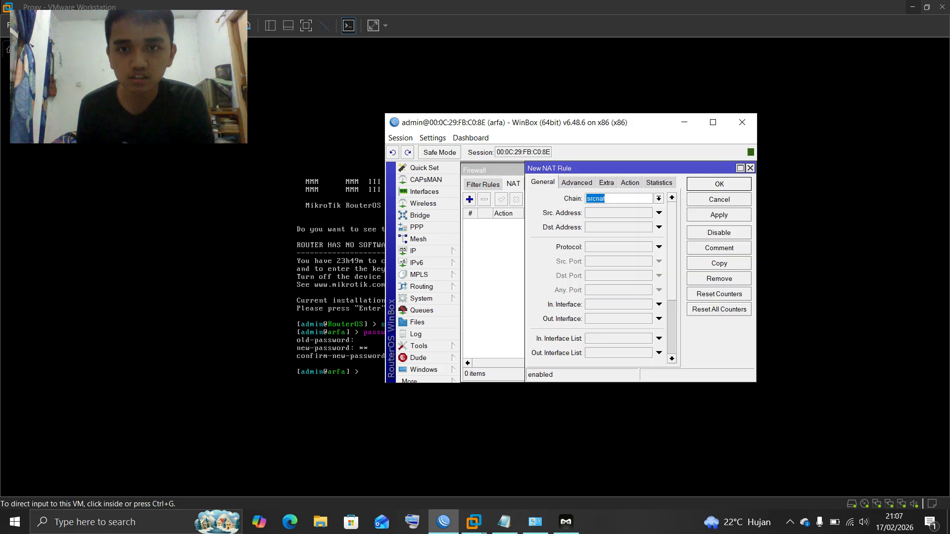
{"action": "left_click_drag", "start_coordinate": [619, 168], "coordinate": [583, 168]}
Set the new NAT rule's Out. Interface to ether1
{"action": "left_click", "coordinate": [624, 318]}
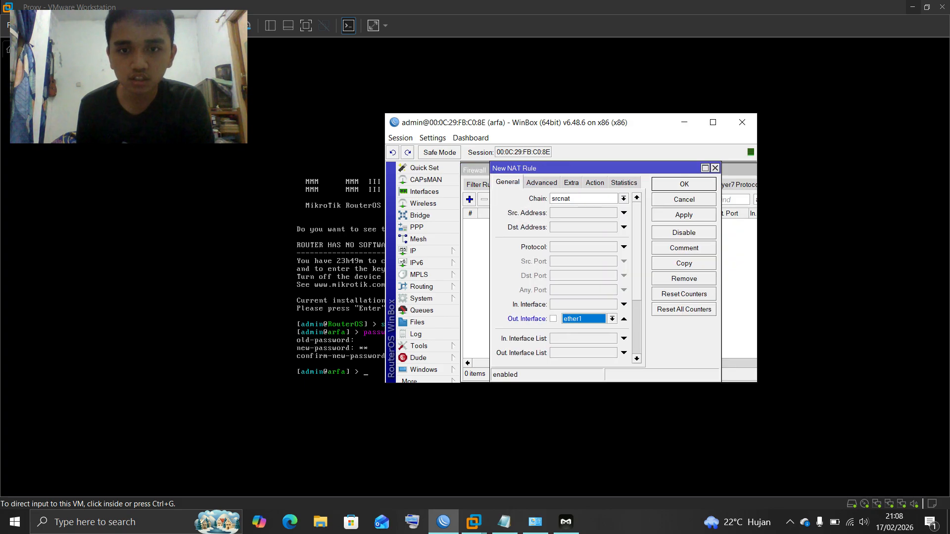
{"action": "left_click", "coordinate": [612, 319]}
{"action": "left_click", "coordinate": [584, 360]}
{"action": "scroll", "coordinate": [584, 347], "scroll_direction": "down", "scroll_amount": 1}
{"action": "scroll", "coordinate": [564, 277], "scroll_direction": "down", "scroll_amount": 2}
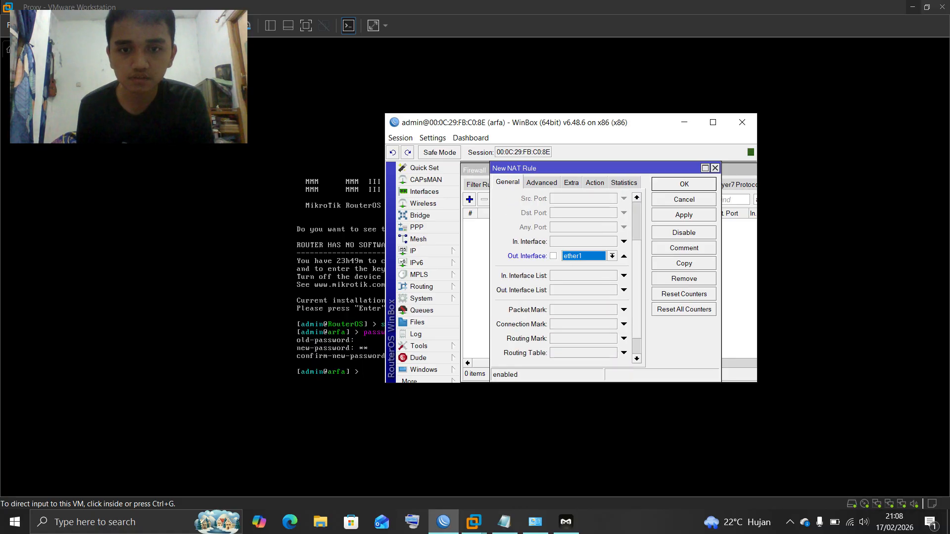
{"action": "scroll", "coordinate": [565, 277], "scroll_direction": "up", "scroll_amount": 4}
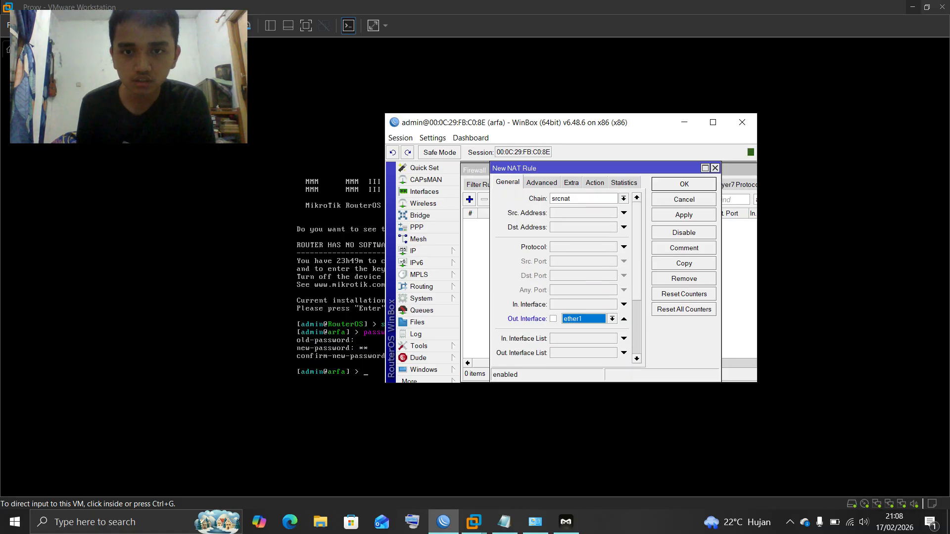
Set the rule's action to masquerade and save it
{"action": "left_click", "coordinate": [595, 182]}
{"action": "left_click", "coordinate": [636, 199]}
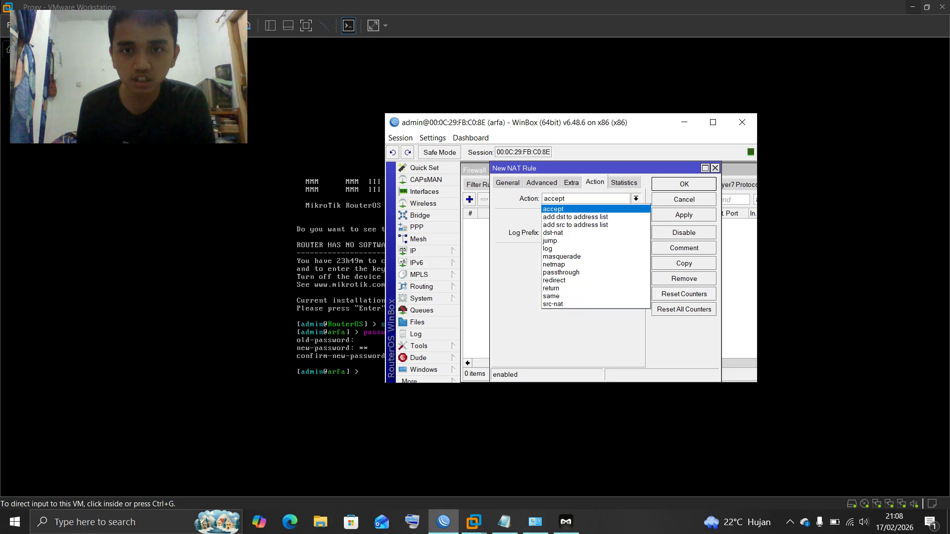
{"action": "left_click", "coordinate": [574, 257]}
{"action": "left_click", "coordinate": [508, 183]}
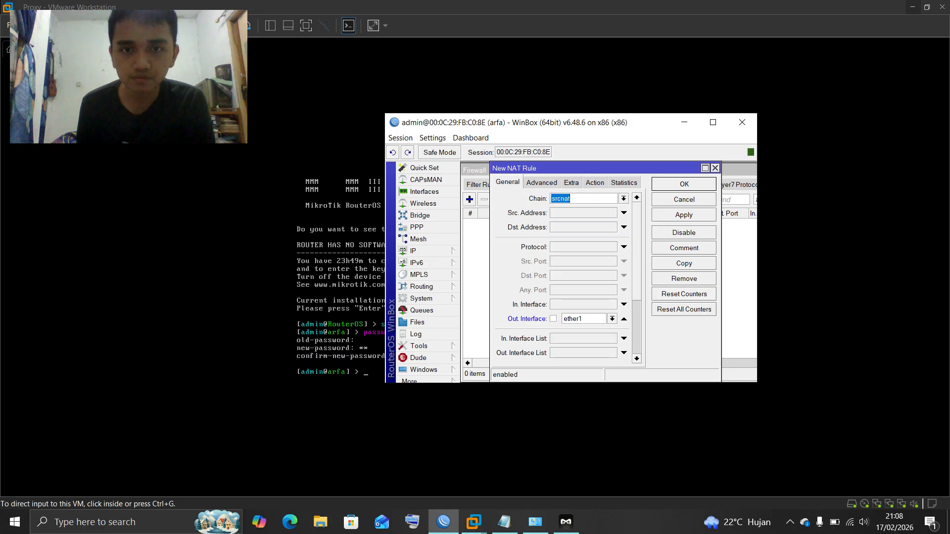
{"action": "scroll", "coordinate": [562, 272], "scroll_direction": "down", "scroll_amount": 4}
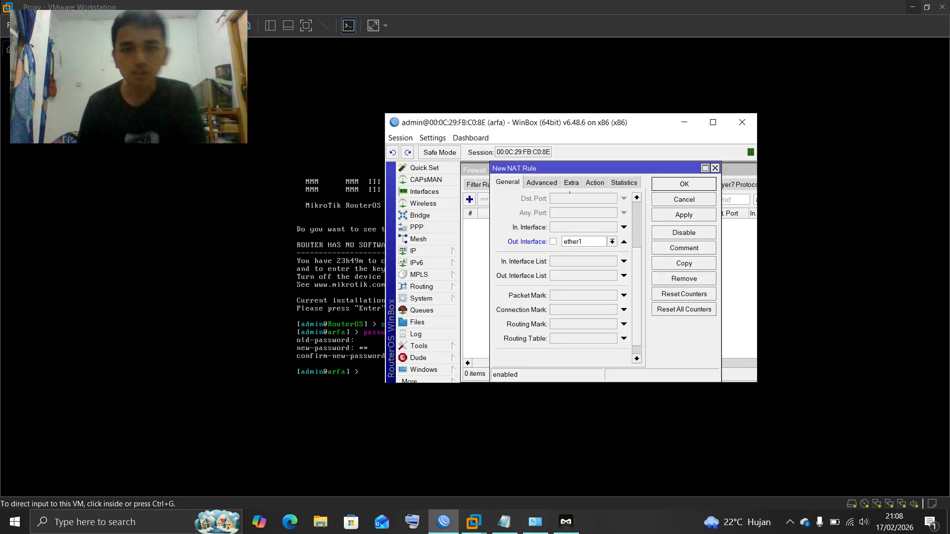
{"action": "scroll", "coordinate": [562, 272], "scroll_direction": "down", "scroll_amount": 1}
{"action": "scroll", "coordinate": [561, 272], "scroll_direction": "up", "scroll_amount": 5}
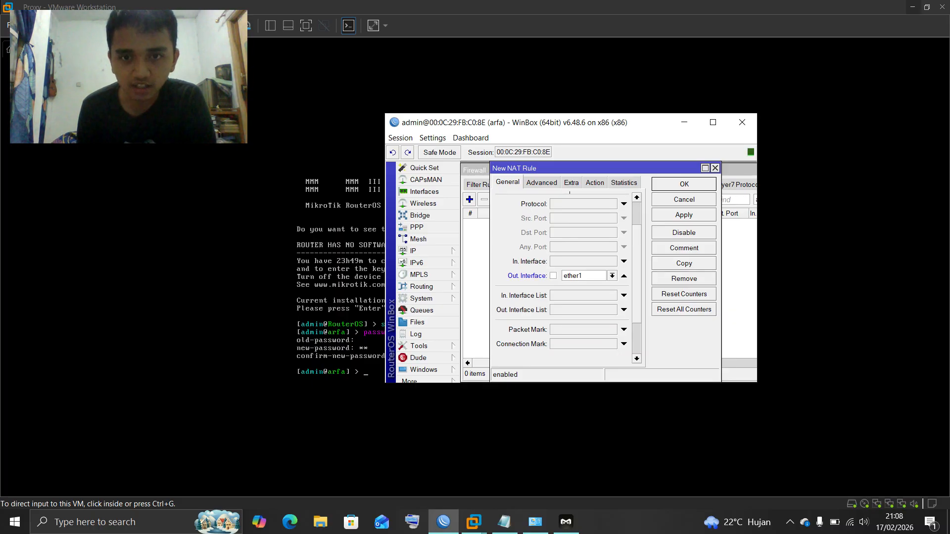
{"action": "key", "text": "Return"}
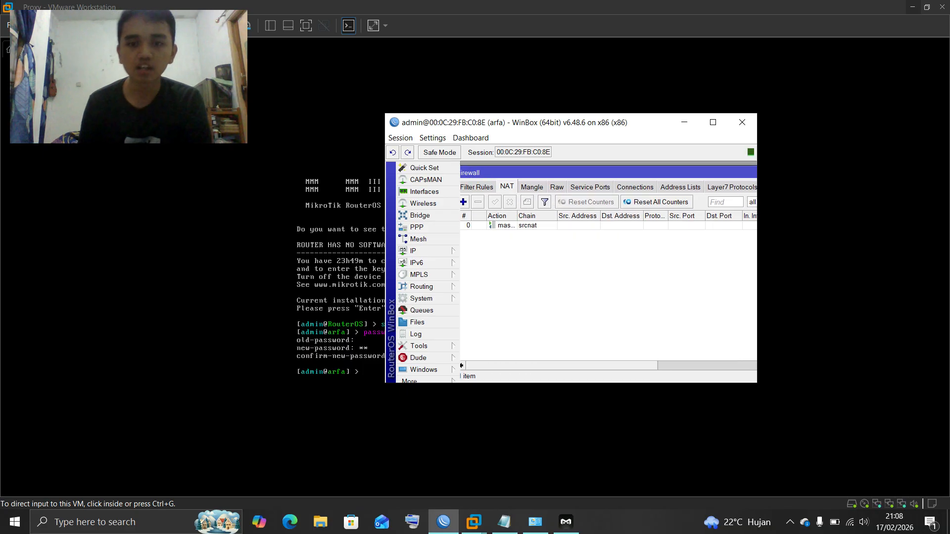
Open Windows Network Connections via ncpa.cpl
{"action": "key", "text": "super"}
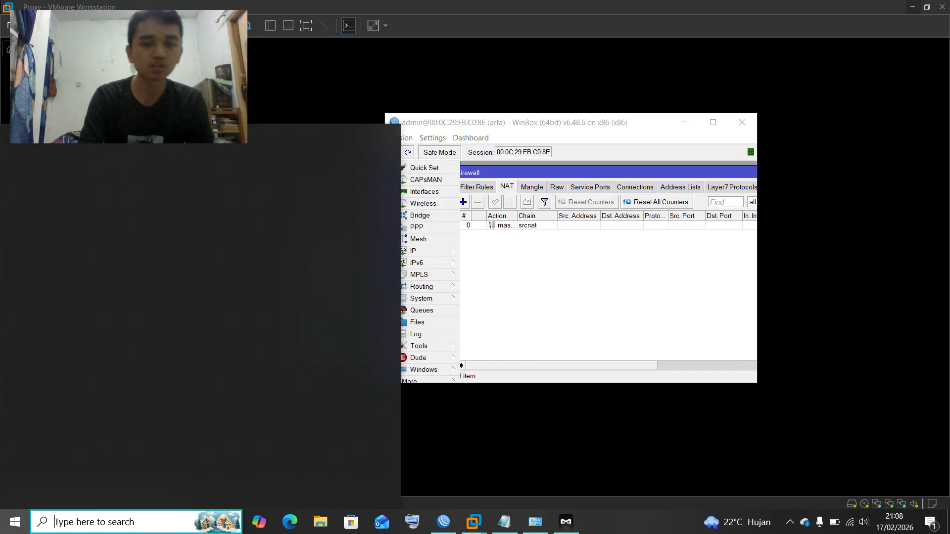
{"action": "key", "text": "super+r"}
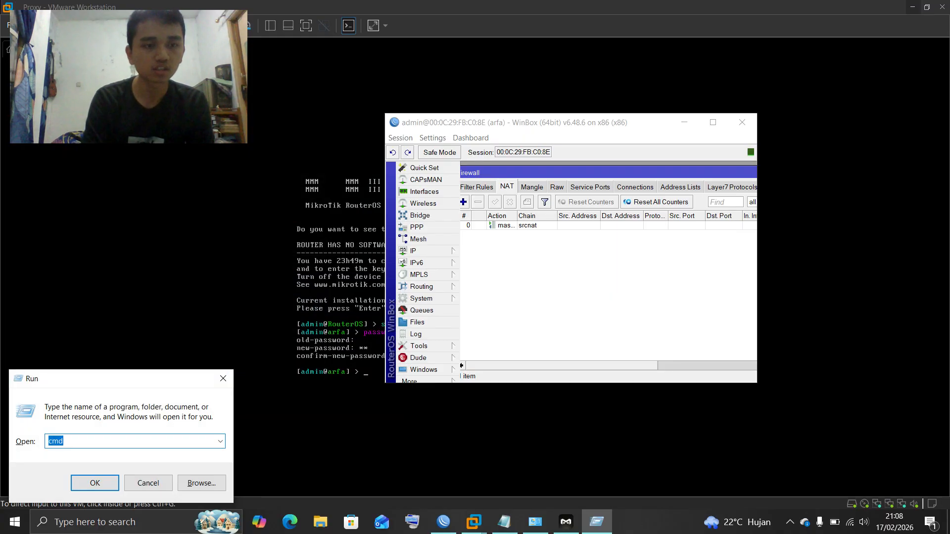
{"action": "type", "text": "nc"}
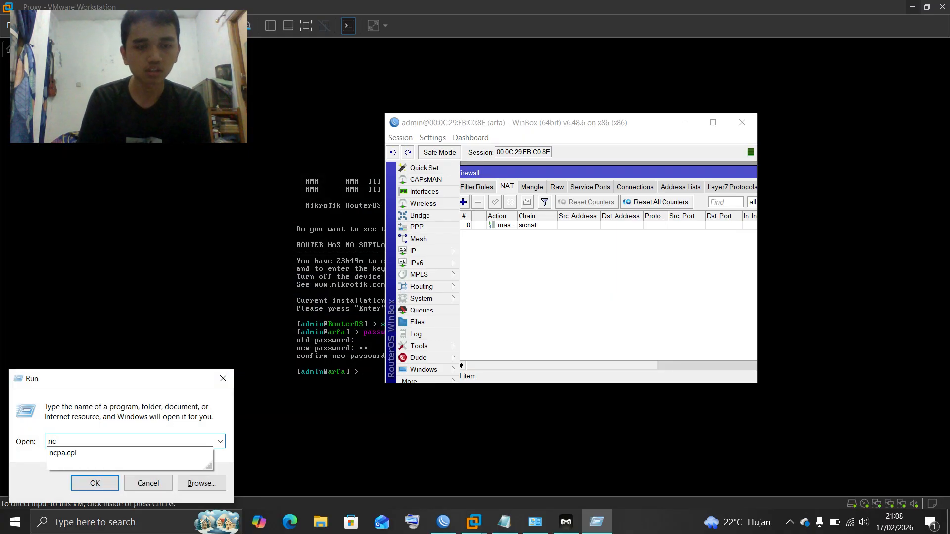
{"action": "key", "text": "Down"}
{"action": "key", "text": "Return"}
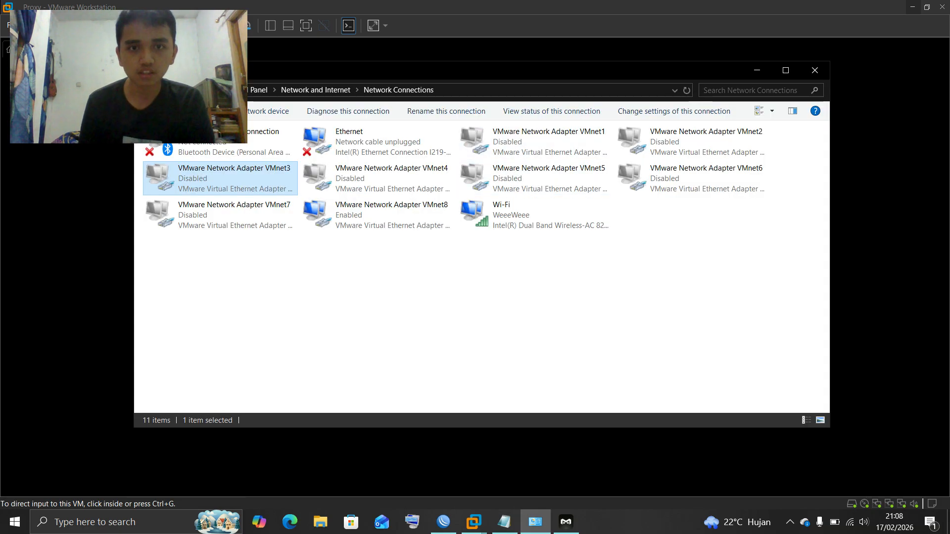
Enable the VMnet2 adapter
{"action": "right_click", "coordinate": [720, 132]}
{"action": "left_click", "coordinate": [743, 144]}
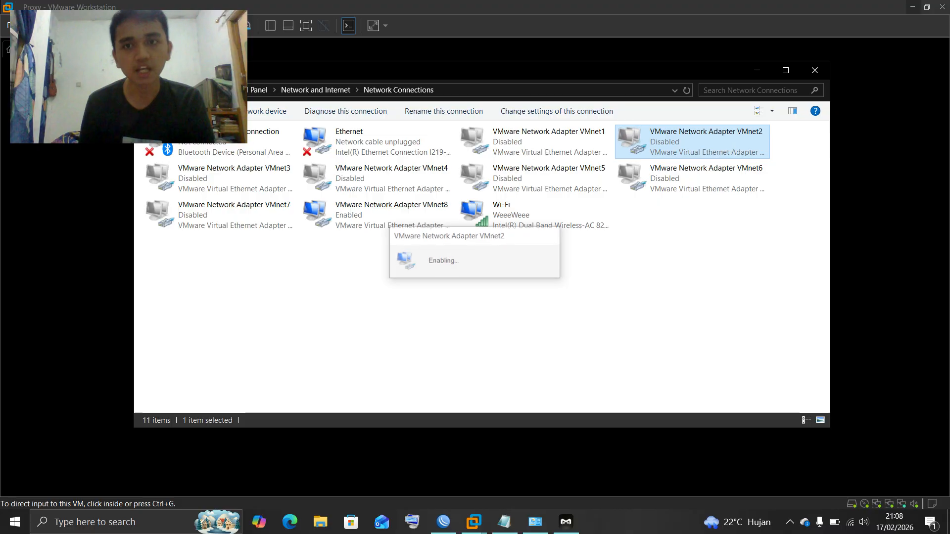
{"action": "right_click", "coordinate": [700, 150]}
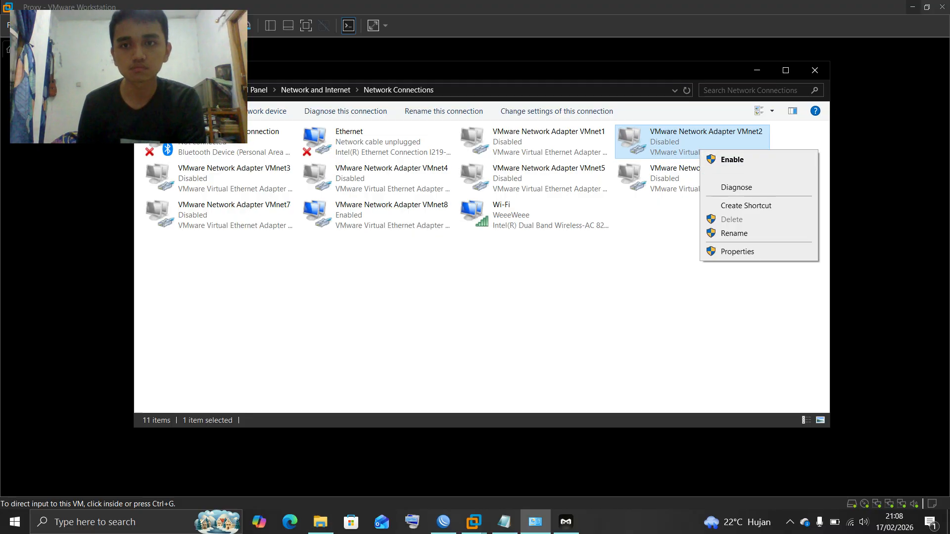
{"action": "left_click", "coordinate": [733, 160]}
Check VMnet2's status details, confirming the IPv4 address 192.168.107.100
{"action": "right_click", "coordinate": [679, 141]}
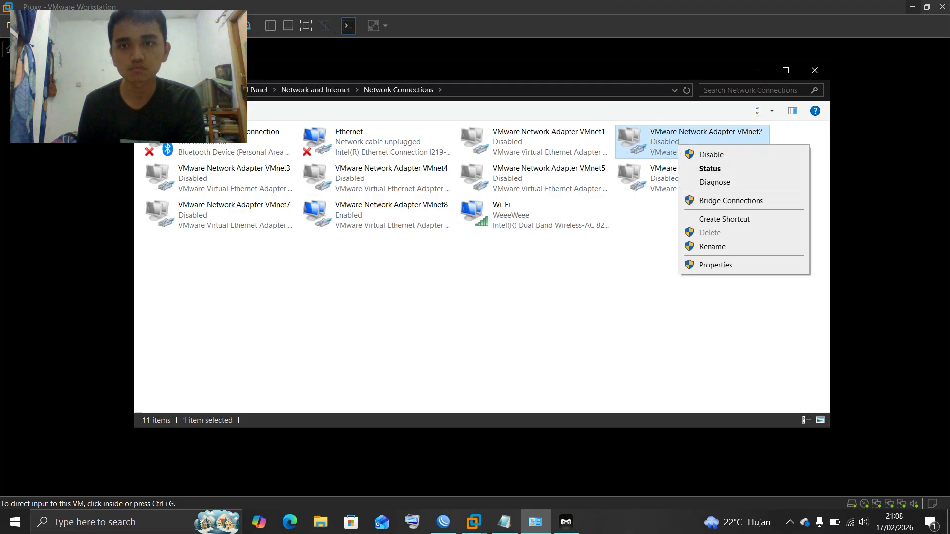
{"action": "left_click", "coordinate": [697, 169]}
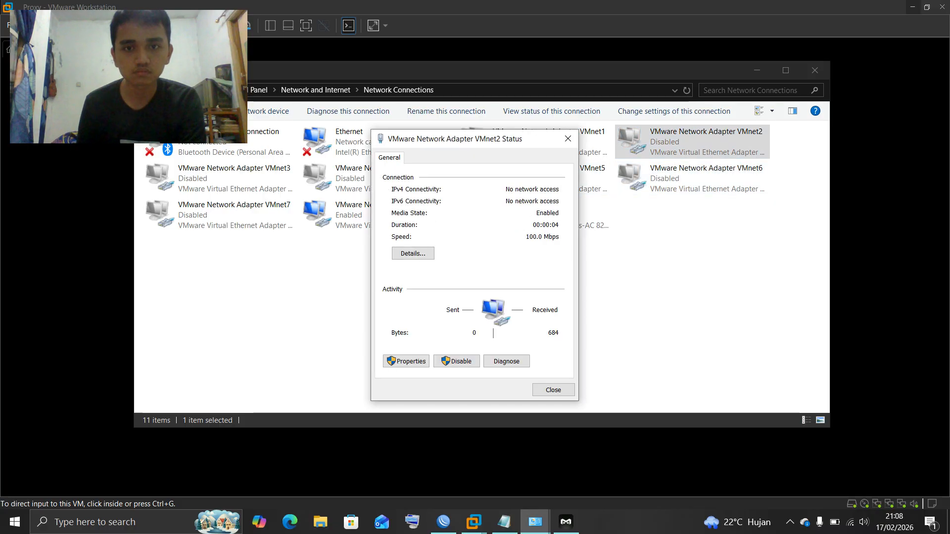
{"action": "left_click", "coordinate": [413, 253]}
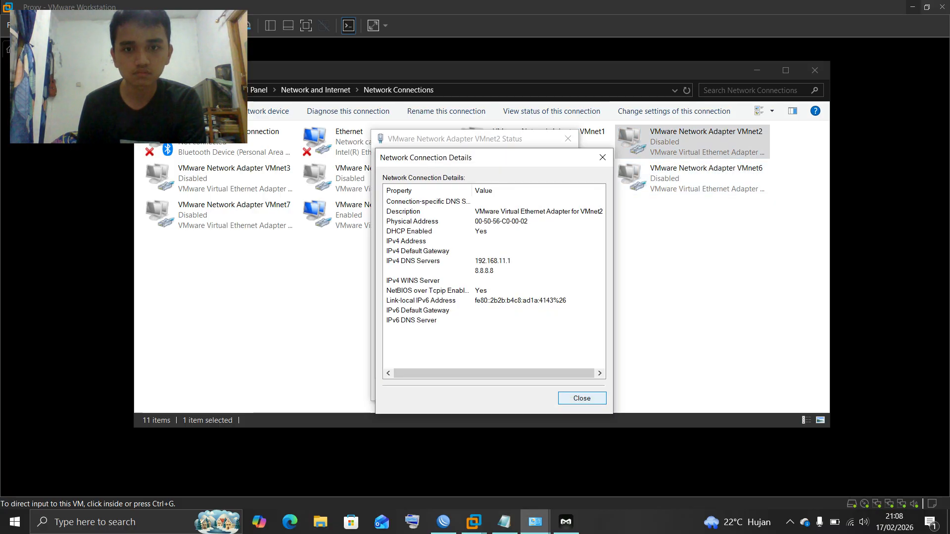
{"action": "left_click", "coordinate": [582, 398]}
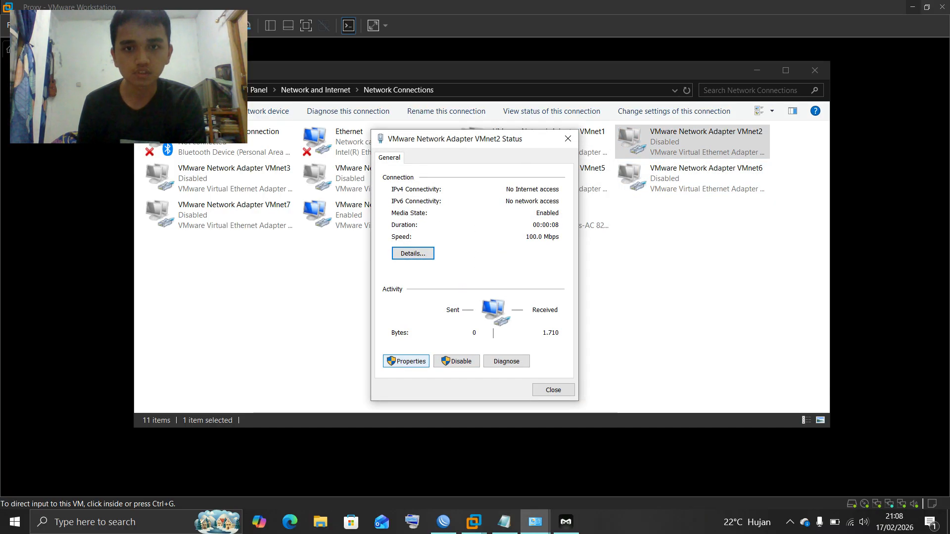
{"action": "left_click", "coordinate": [413, 254]}
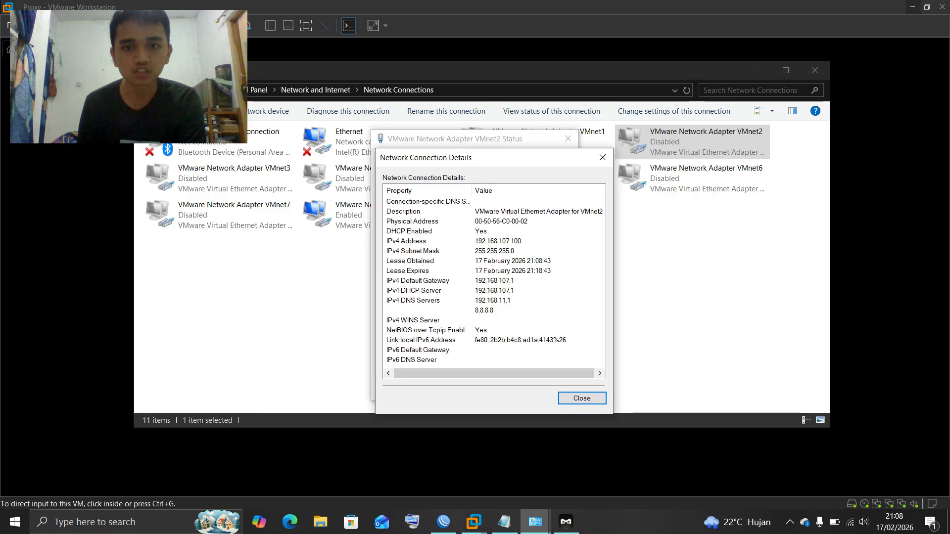
{"action": "left_click", "coordinate": [406, 241]}
{"action": "key", "text": "Escape"}
{"action": "key", "text": "super+r"}
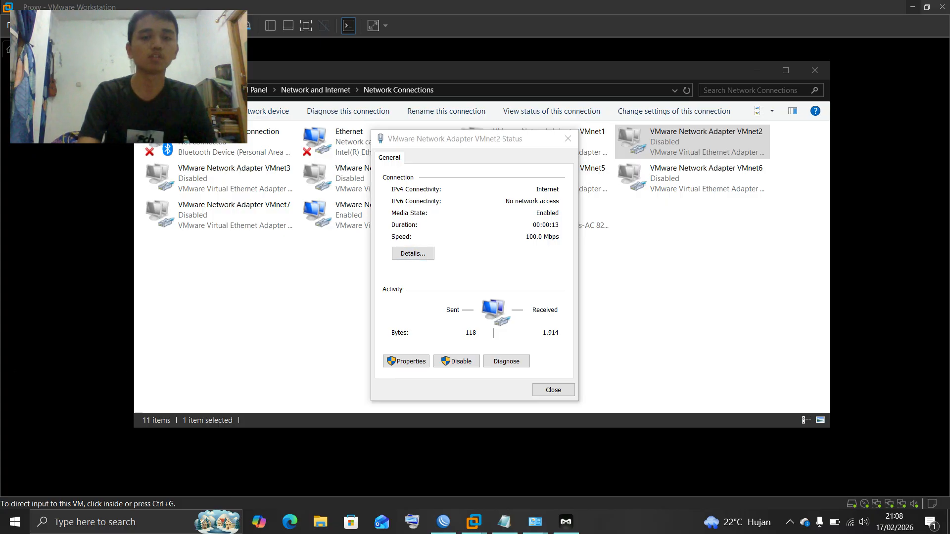
Run tracert google.com in Command Prompt, showing hops via 192.168.107.1 then 192.168.11.1
{"action": "type", "text": "cmd"}
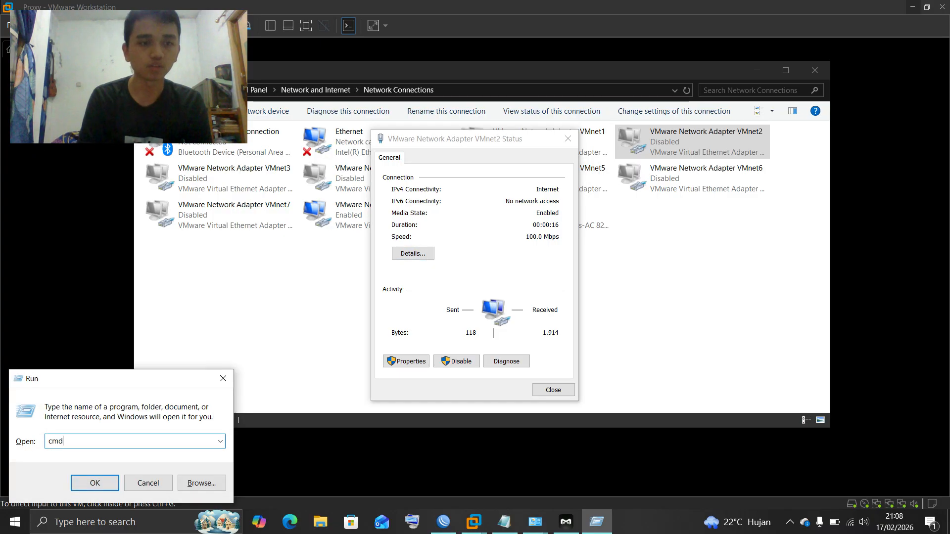
{"action": "key", "text": "Return"}
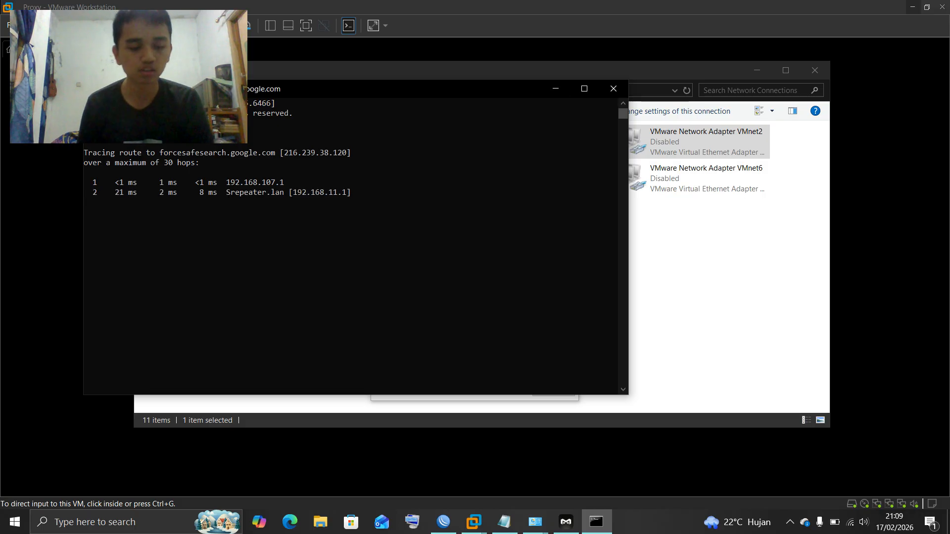
{"action": "key", "text": "ctrl+c"}
{"action": "type", "text": "tr"}
{"action": "left_click_drag", "start_coordinate": [520, 89], "coordinate": [642, 209]}
Enable the VMnet3 adapter
{"action": "left_click", "coordinate": [260, 184]}
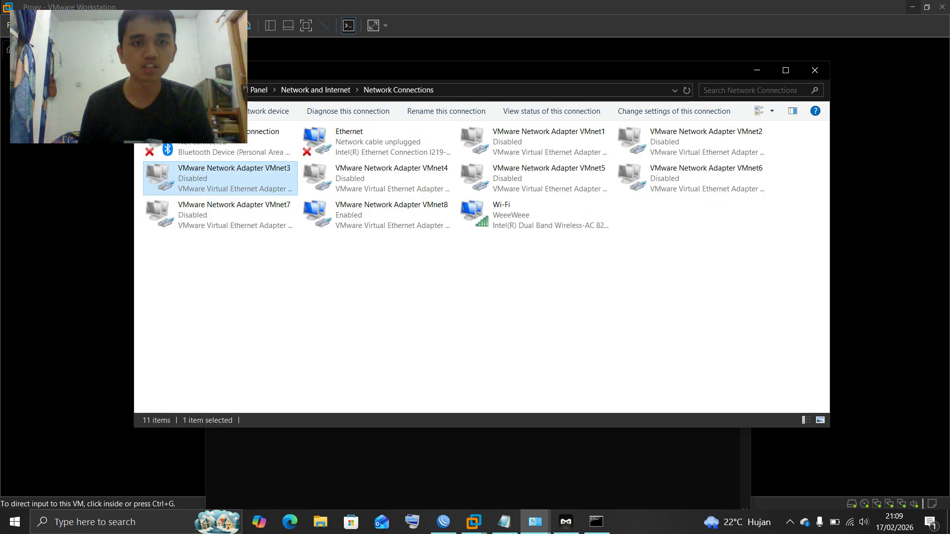
{"action": "right_click", "coordinate": [259, 184]}
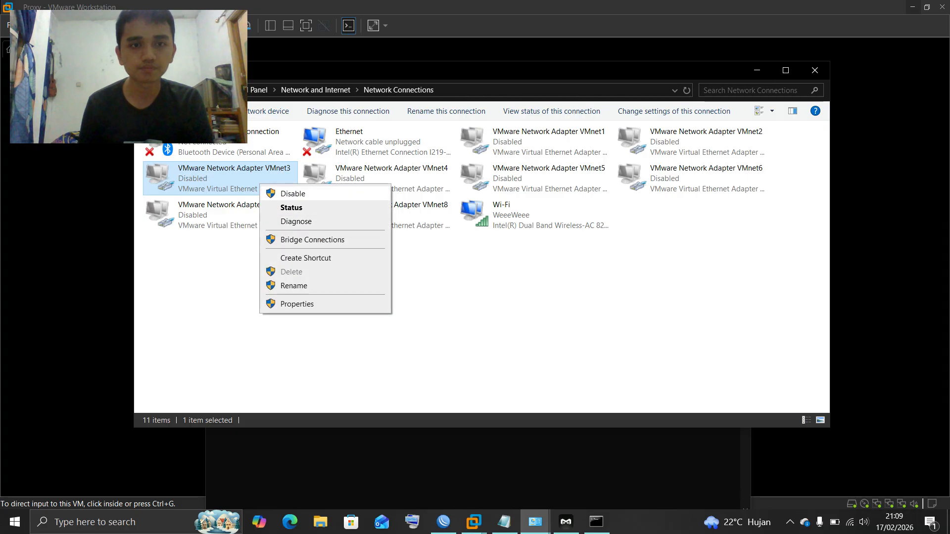
{"action": "left_click", "coordinate": [317, 194]}
{"action": "right_click", "coordinate": [693, 146]}
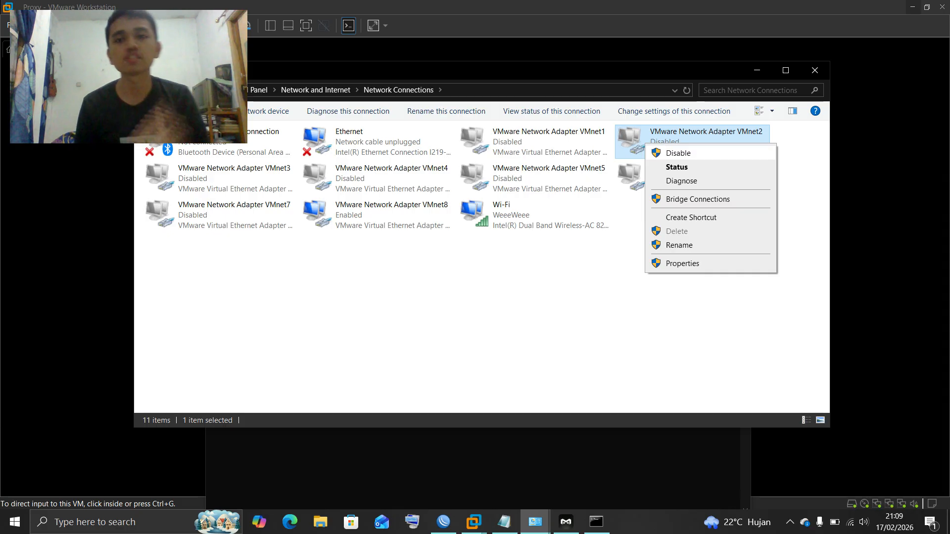
{"action": "left_click", "coordinate": [678, 153]}
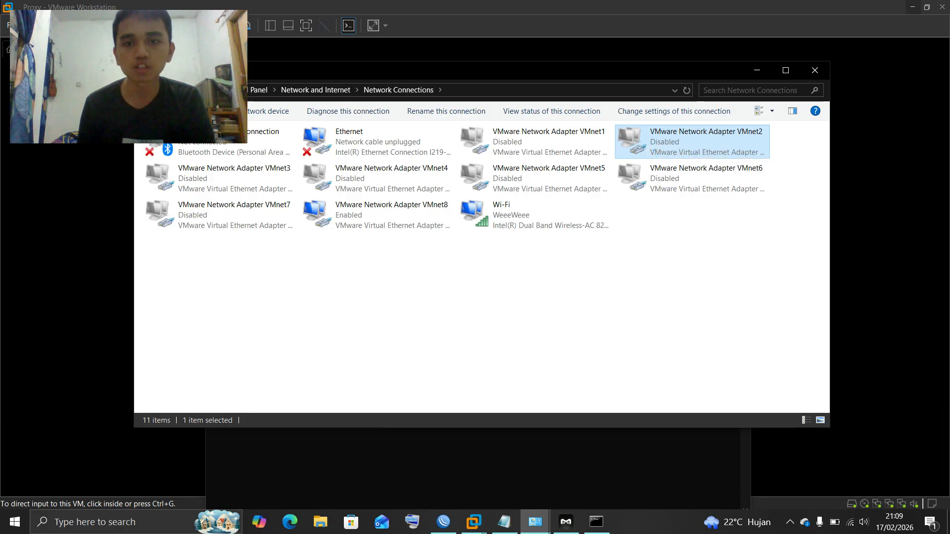
{"action": "right_click", "coordinate": [272, 178]}
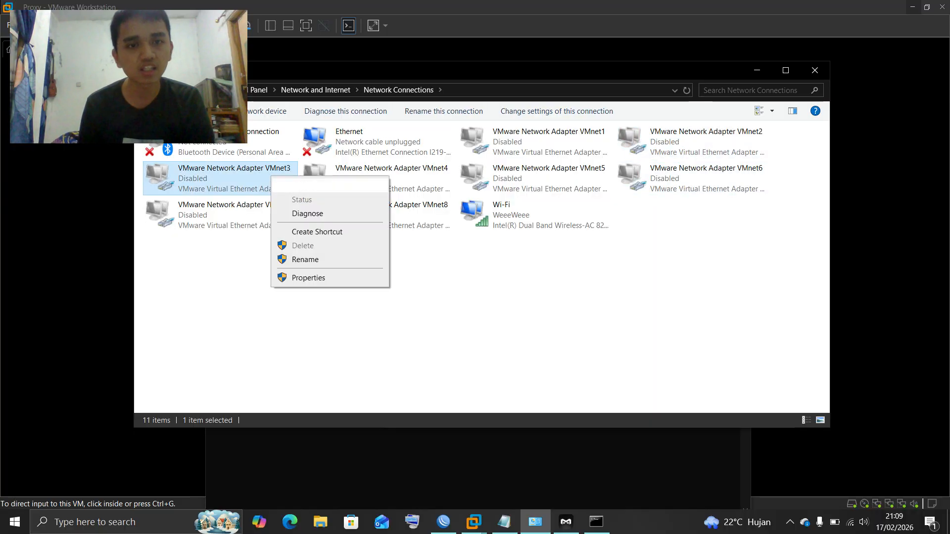
{"action": "left_click", "coordinate": [302, 185]}
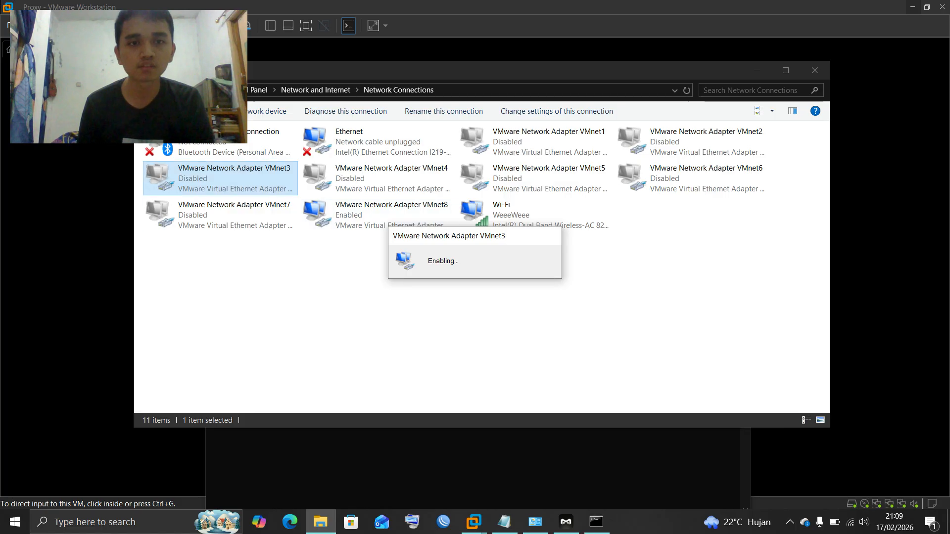
Check the VMnet3 connection status to confirm it is enabled
{"action": "right_click", "coordinate": [259, 168]}
{"action": "left_click", "coordinate": [414, 297]}
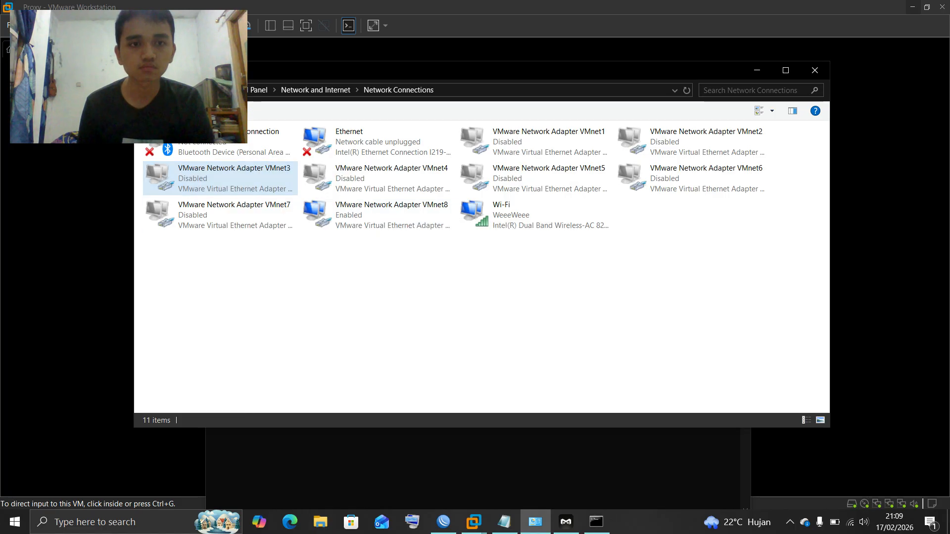
{"action": "right_click", "coordinate": [258, 184]}
{"action": "key", "text": "Escape"}
{"action": "right_click", "coordinate": [245, 190]}
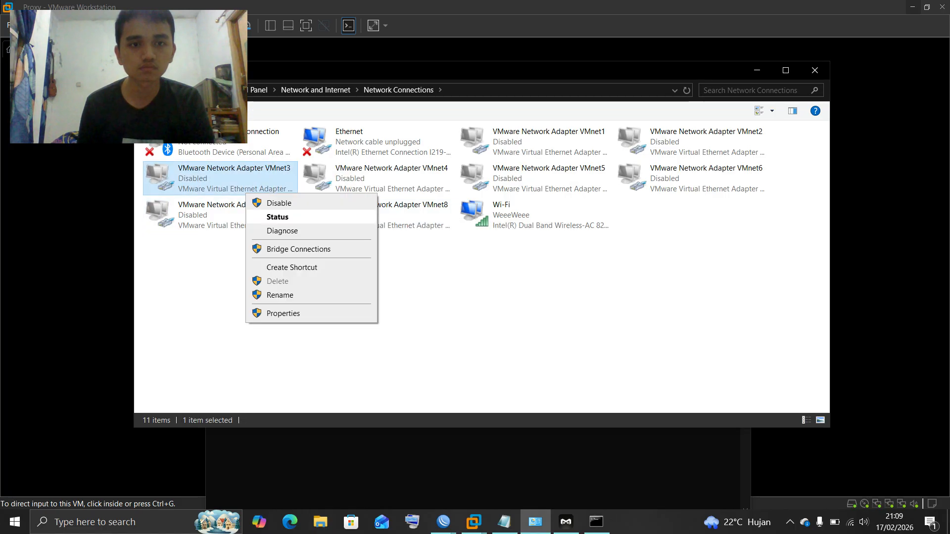
{"action": "left_click", "coordinate": [271, 218]}
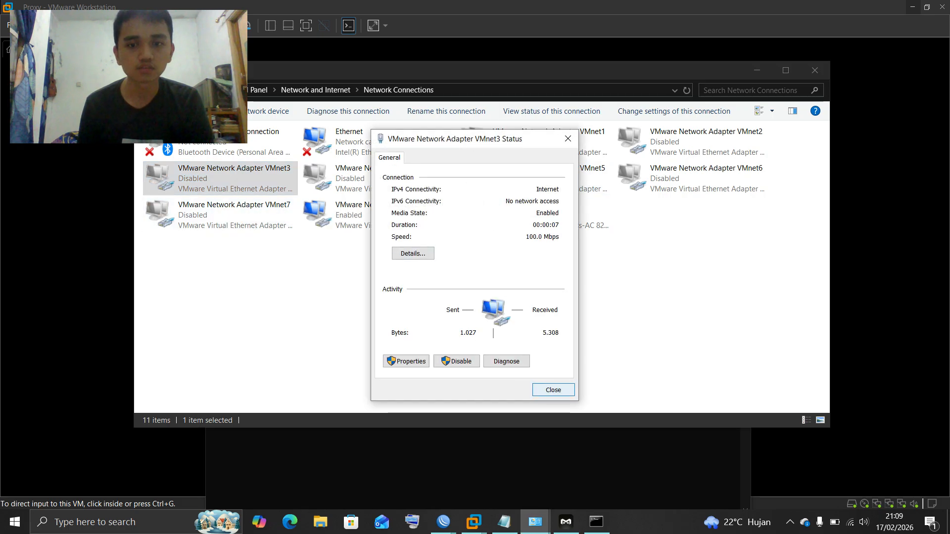
{"action": "left_click", "coordinate": [553, 390]}
Rerun tracert google.com, now routing via 192.168.207.1 then 192.168.11.1
{"action": "left_click", "coordinate": [596, 522]}
{"action": "key", "text": "Up"}
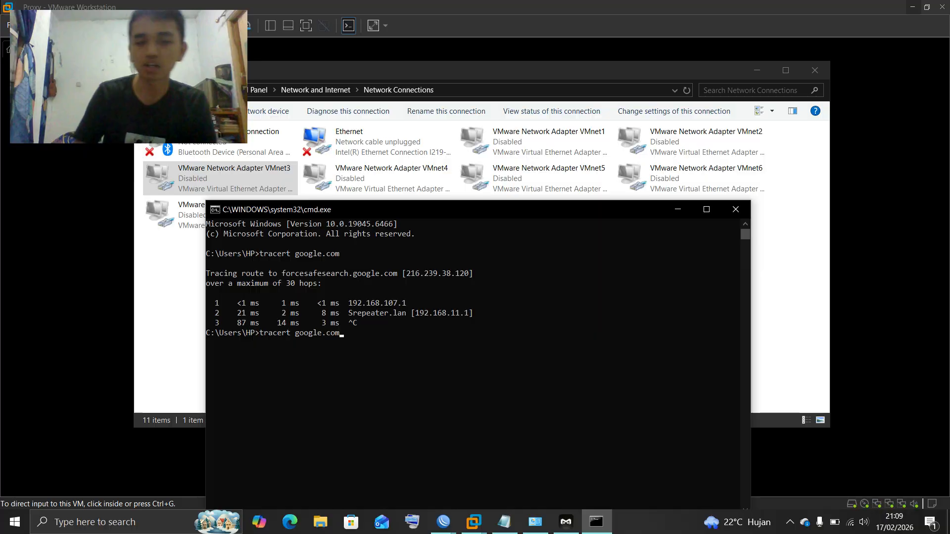
{"action": "key", "text": "Return"}
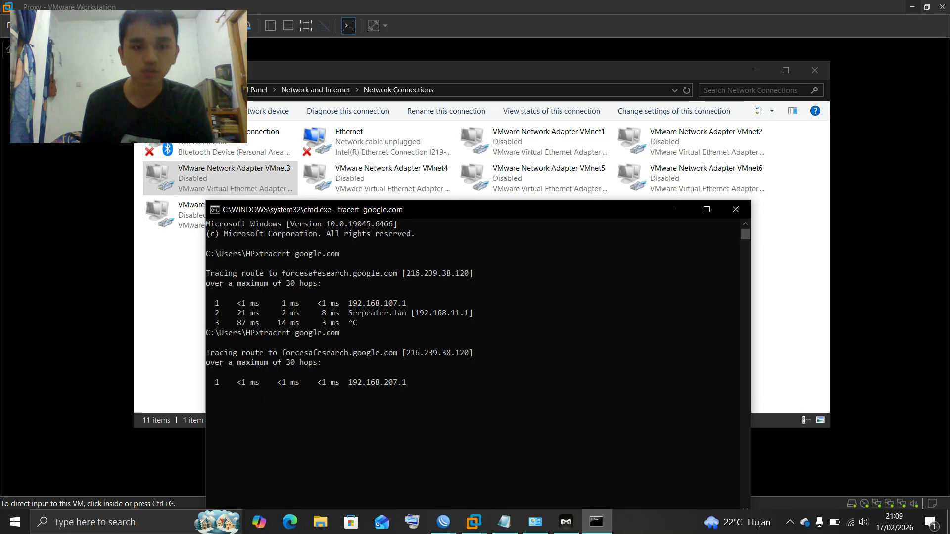
{"action": "key", "text": "ctrl+c"}
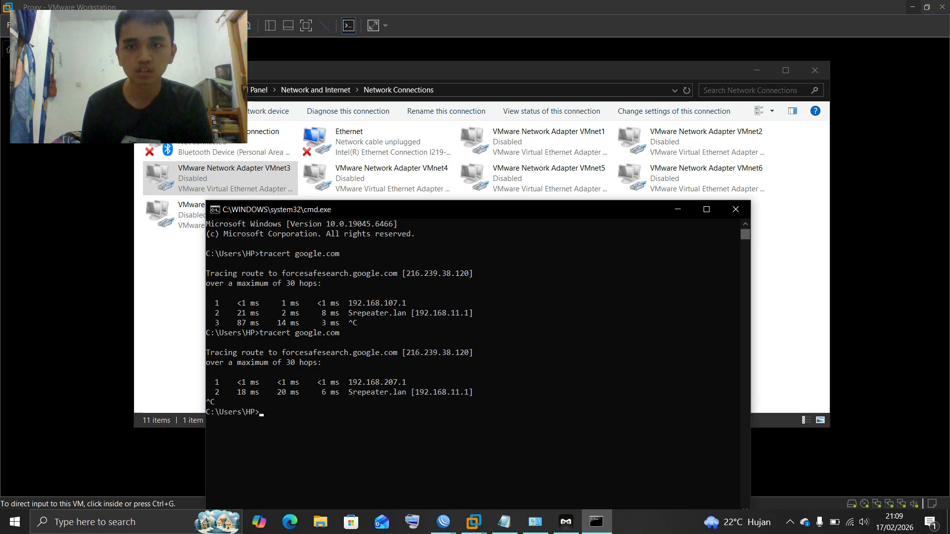
Close Command Prompt and Network Connections, dismiss the RouterOS notice, and maximize WinBox
{"action": "left_click", "coordinate": [735, 209]}
{"action": "left_click", "coordinate": [814, 70]}
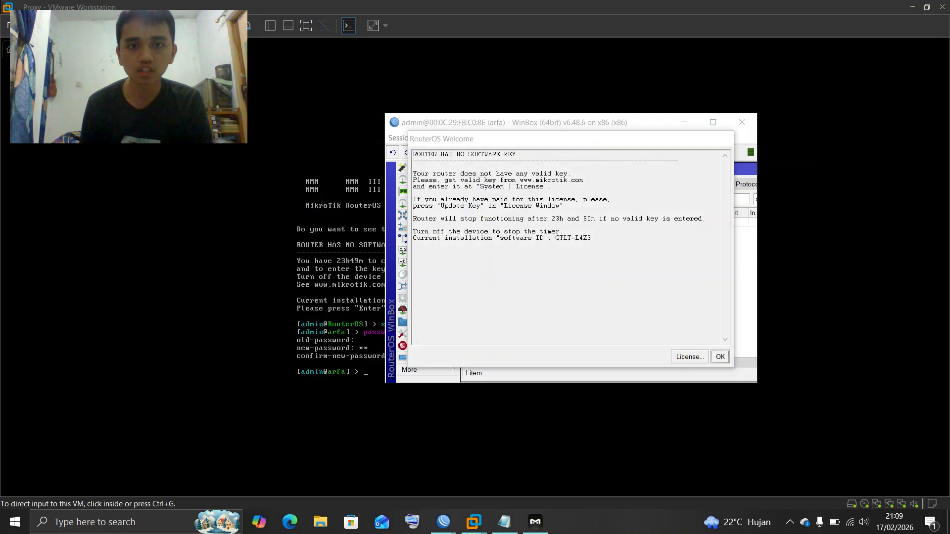
{"action": "left_click", "coordinate": [720, 357]}
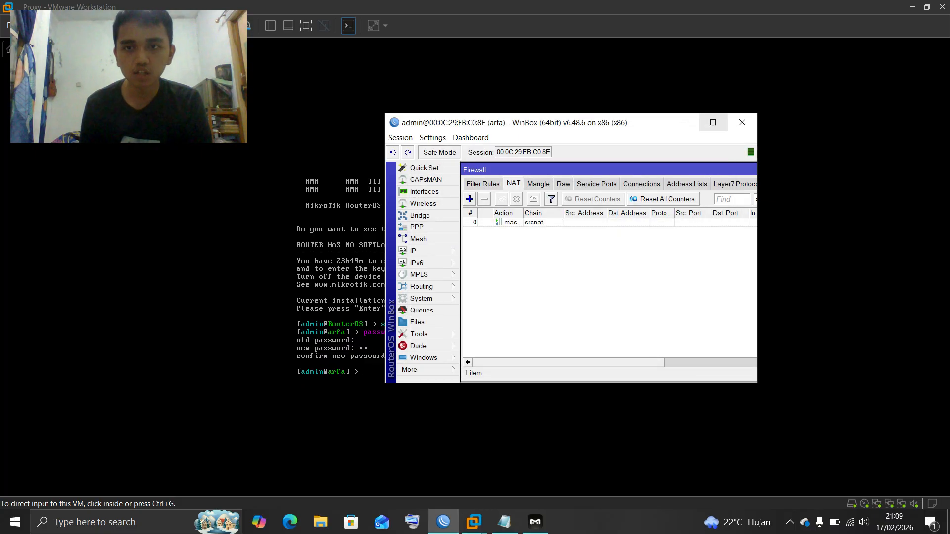
{"action": "left_click", "coordinate": [713, 122]}
{"action": "left_click_drag", "start_coordinate": [471, 7], "coordinate": [568, 86]}
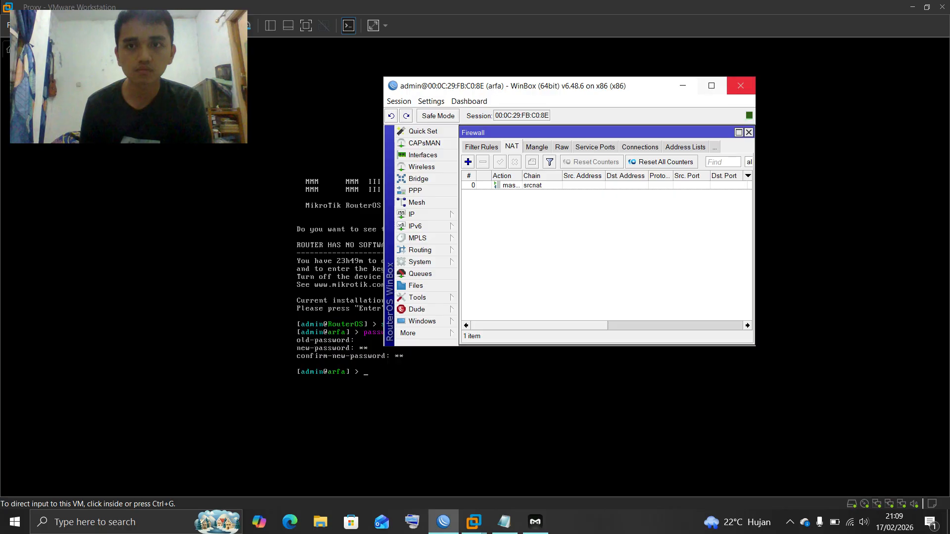
{"action": "left_click", "coordinate": [712, 86]}
Reopen IP > Firewall and add a new NAT rule
{"action": "left_click", "coordinate": [407, 52]}
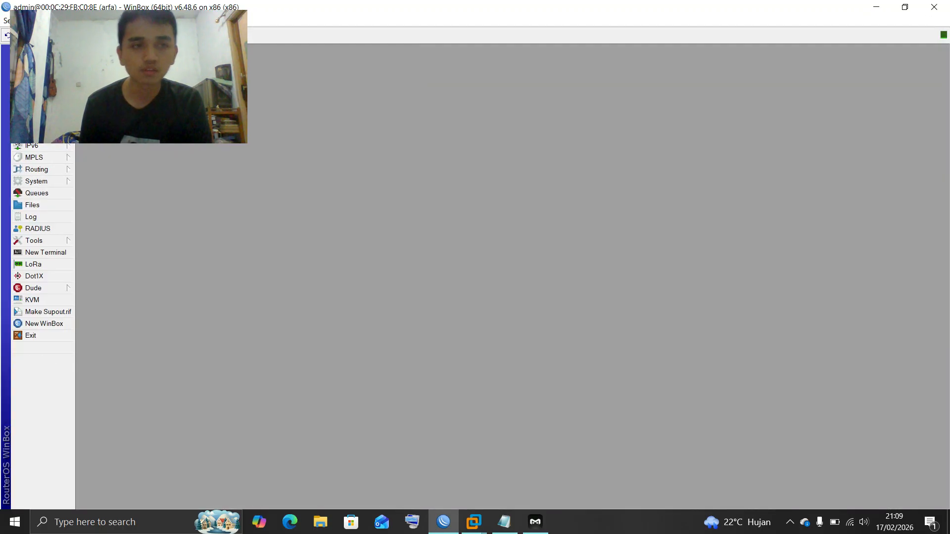
{"action": "left_click", "coordinate": [35, 134]}
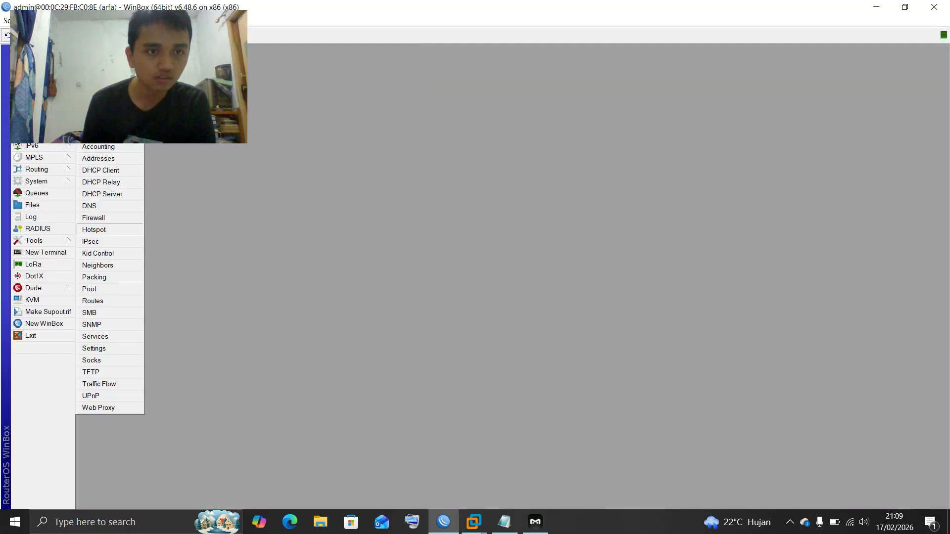
{"action": "left_click", "coordinate": [94, 217]}
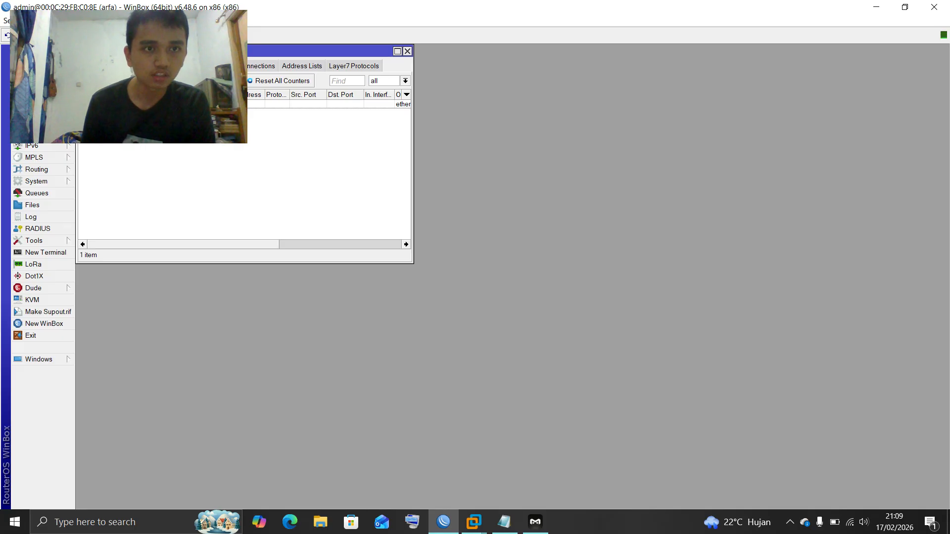
{"action": "left_click_drag", "start_coordinate": [277, 51], "coordinate": [522, 165]}
{"action": "left_click", "coordinate": [328, 195]}
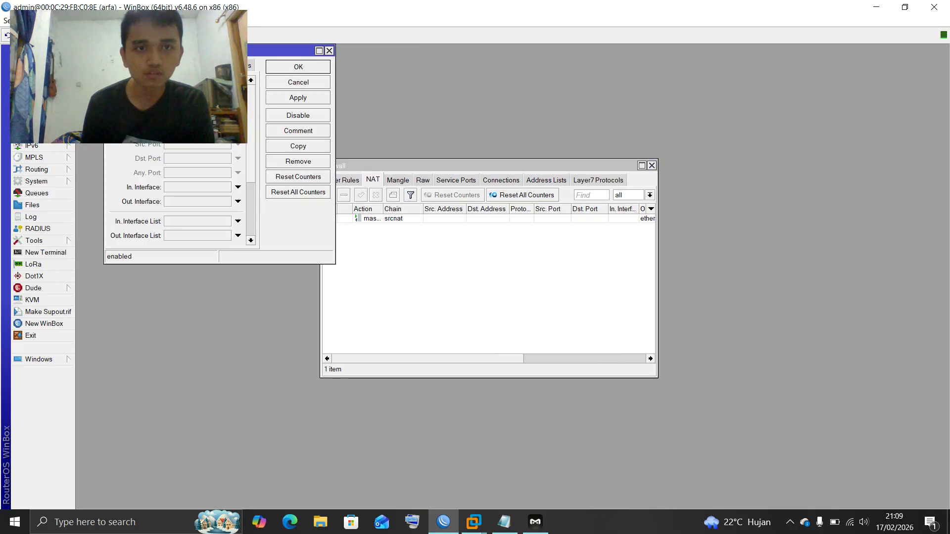
Set the rule's chain to dstnat and source address to 192.168.207.0/25
{"action": "left_click_drag", "start_coordinate": [277, 51], "coordinate": [570, 200]}
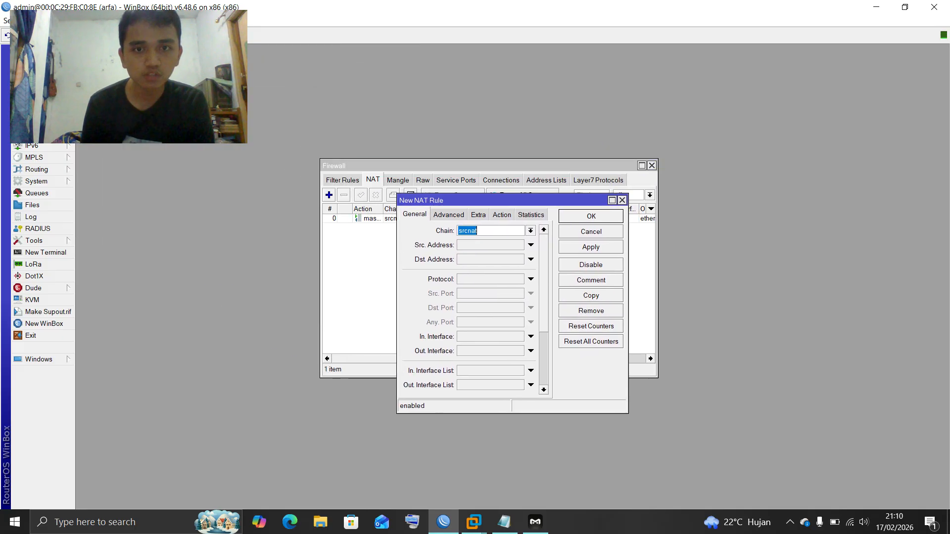
{"action": "key", "text": "BackSpace"}
{"action": "type", "text": "dst"}
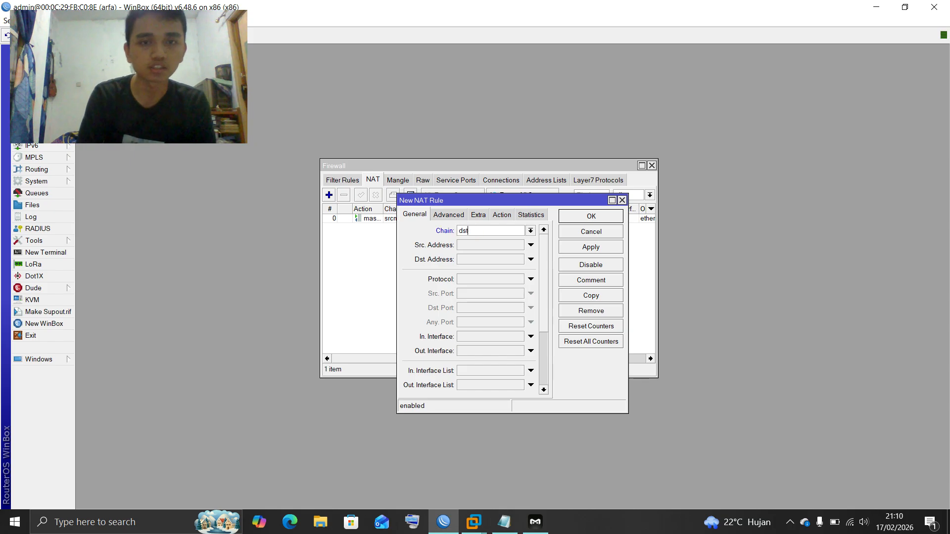
{"action": "type", "text": "nat"}
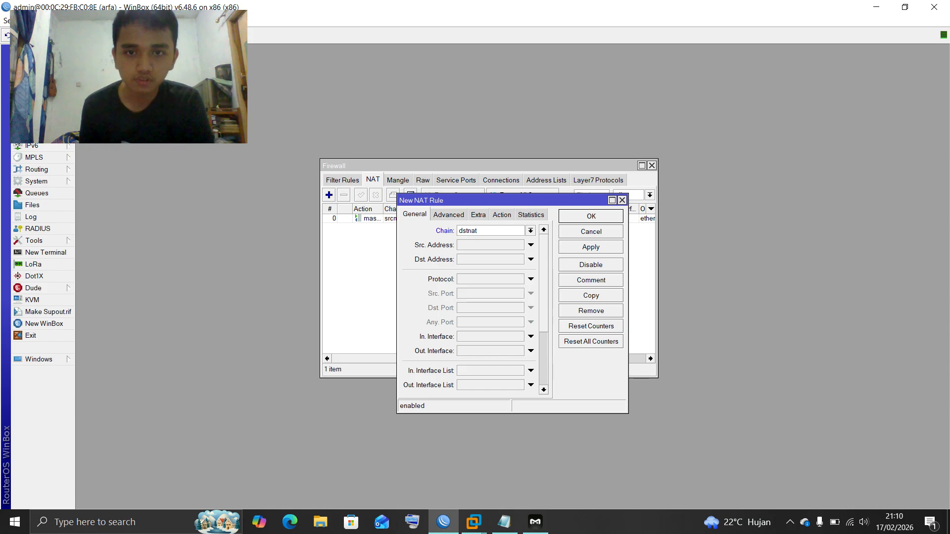
{"action": "left_click", "coordinate": [530, 230]}
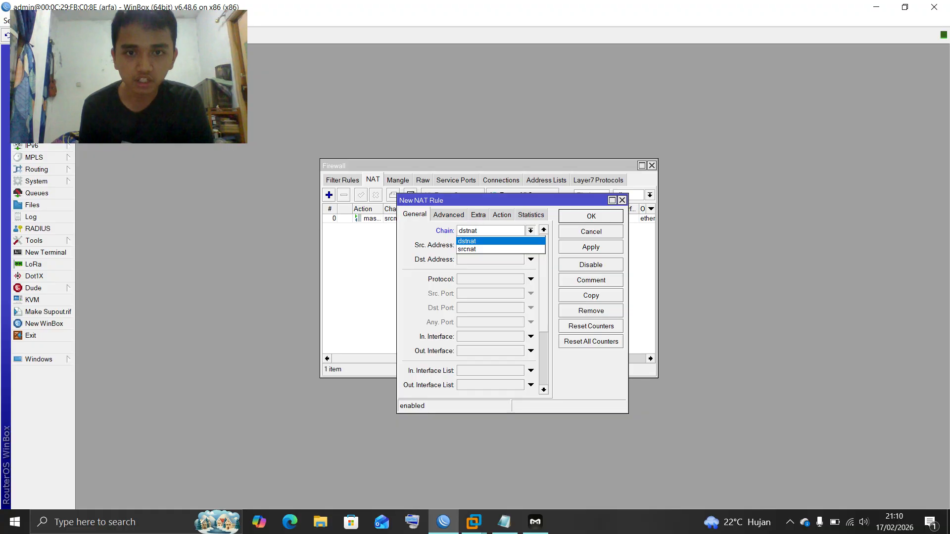
{"action": "left_click", "coordinate": [490, 239]}
{"action": "left_click", "coordinate": [491, 245]}
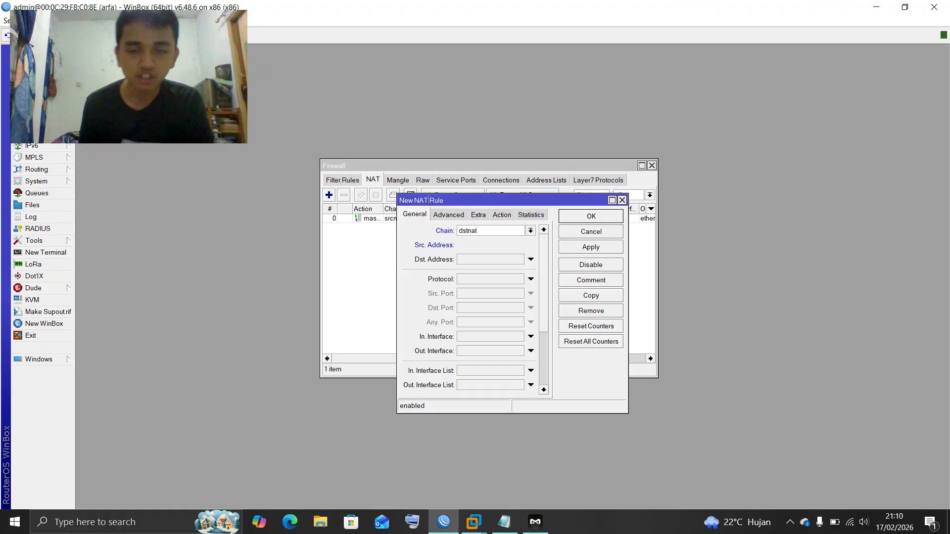
{"action": "key", "text": "BackSpace"}
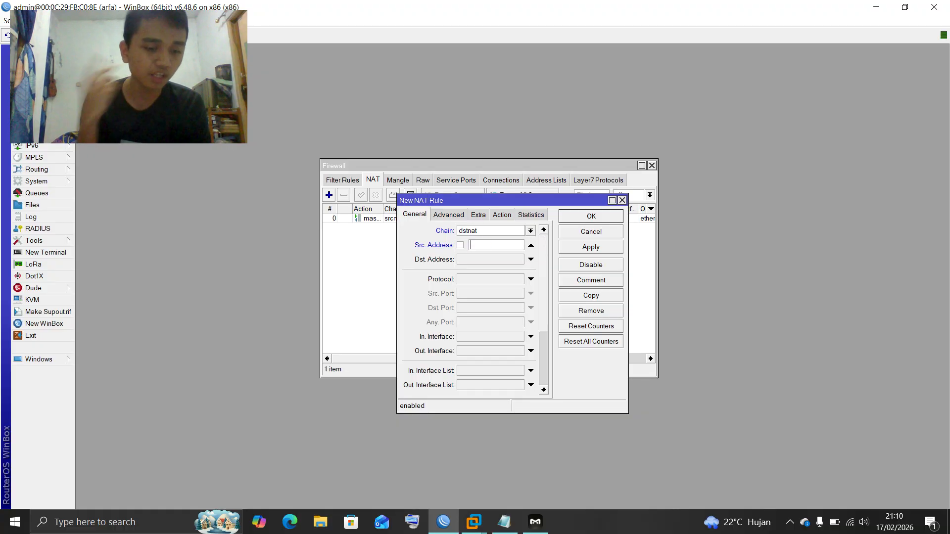
{"action": "type", "text": "192"}
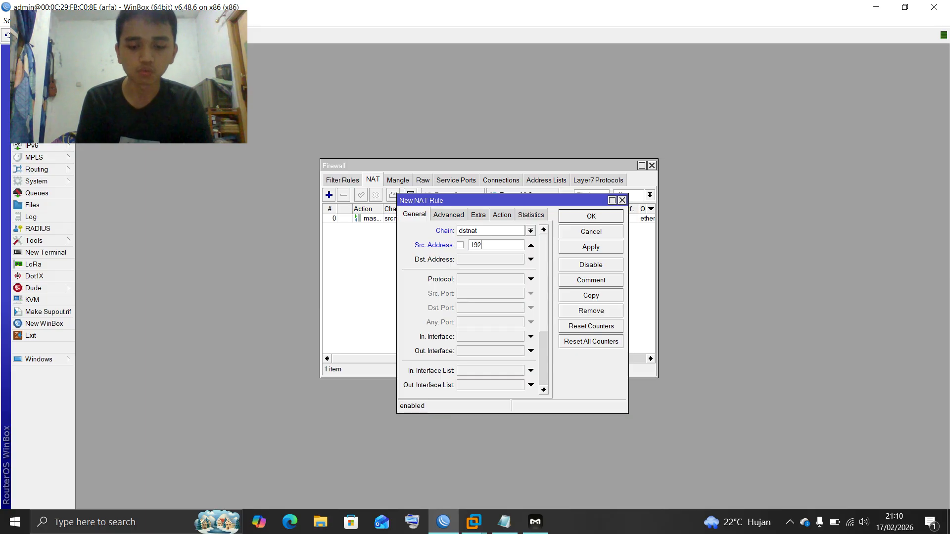
{"action": "type", "text": ".16"}
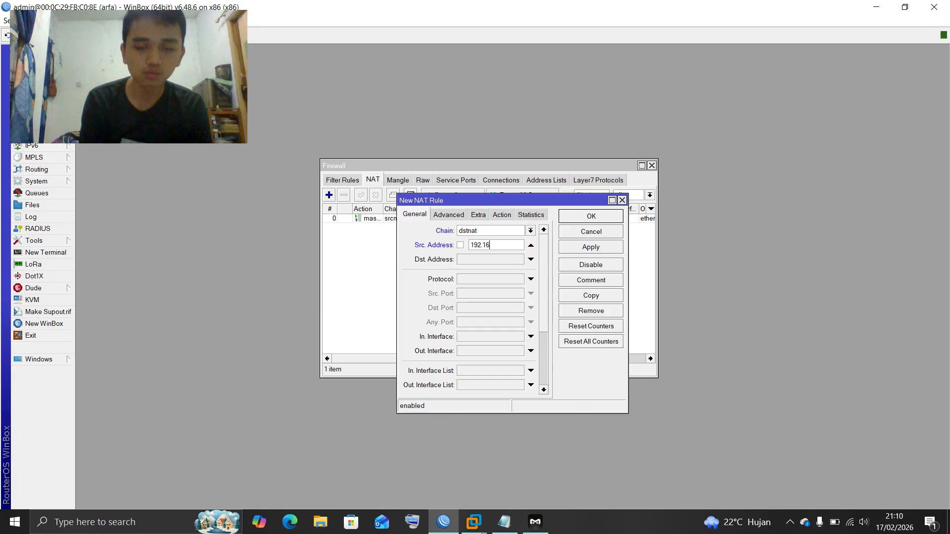
{"action": "type", "text": "8.207"}
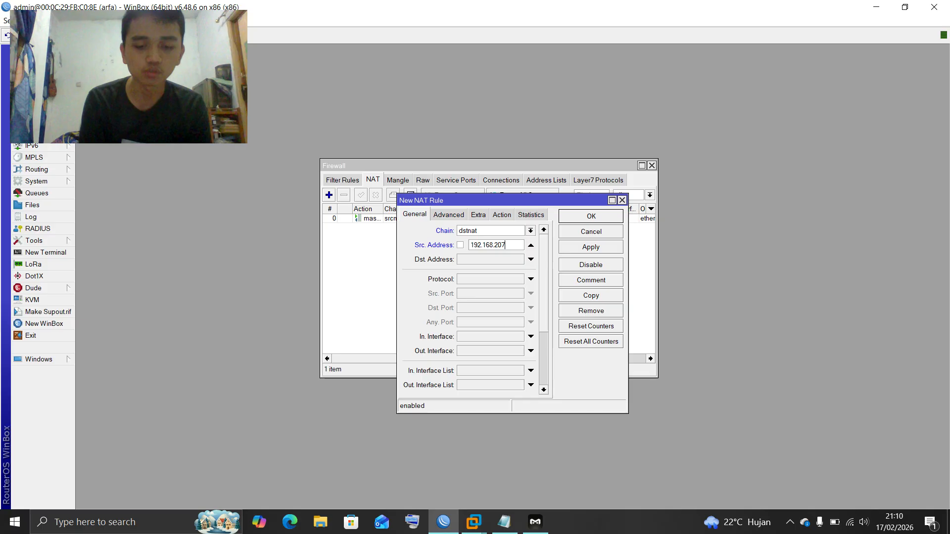
{"action": "type", "text": ".0"}
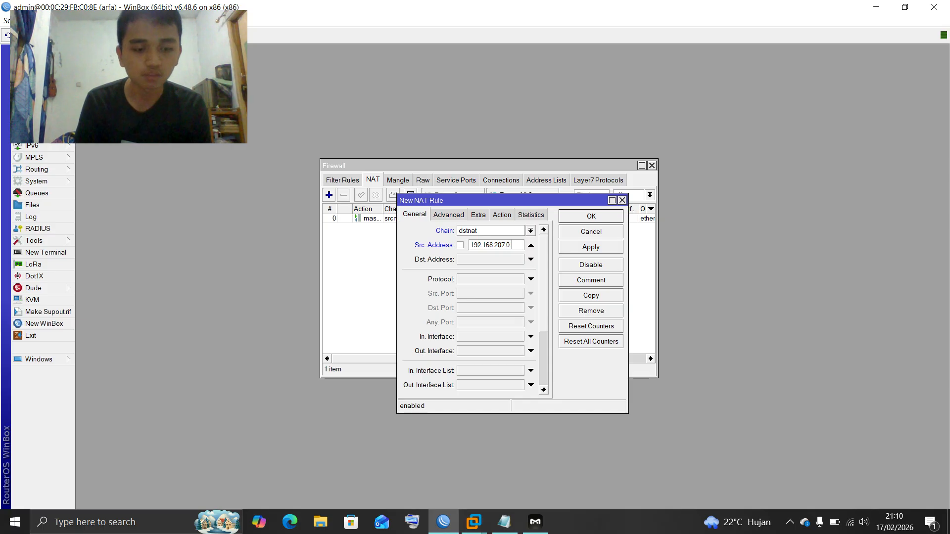
{"action": "type", "text": "/25"}
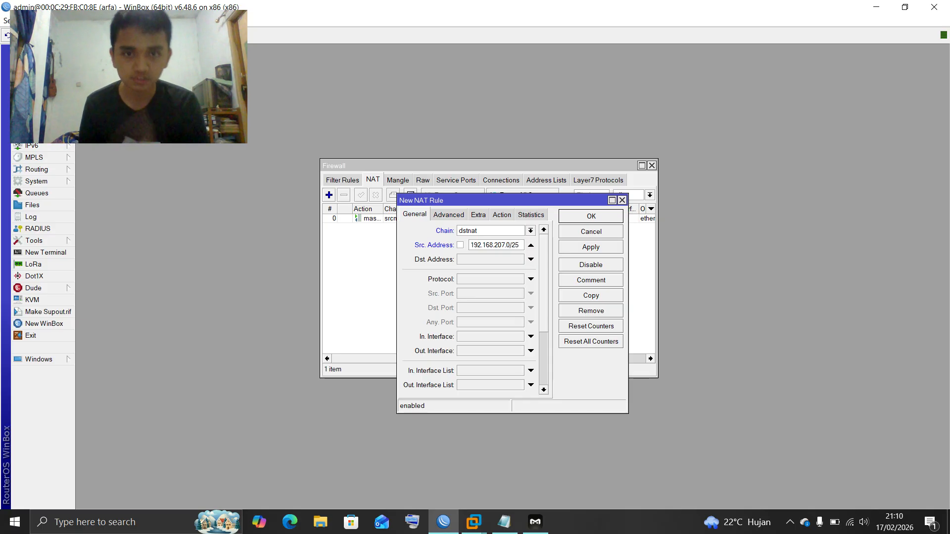
Match protocol tcp, destination port 80, and incoming interface ether3
{"action": "left_click", "coordinate": [530, 279]}
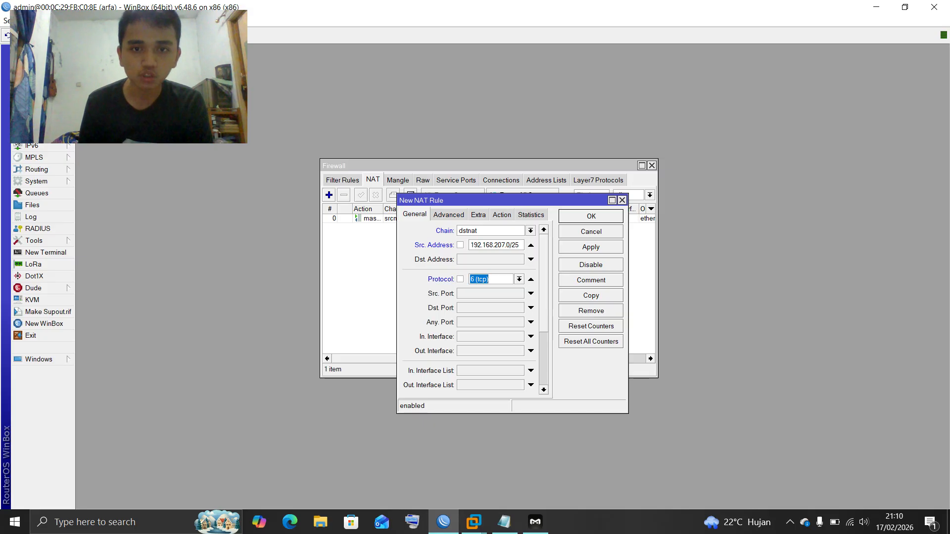
{"action": "left_click", "coordinate": [530, 308]}
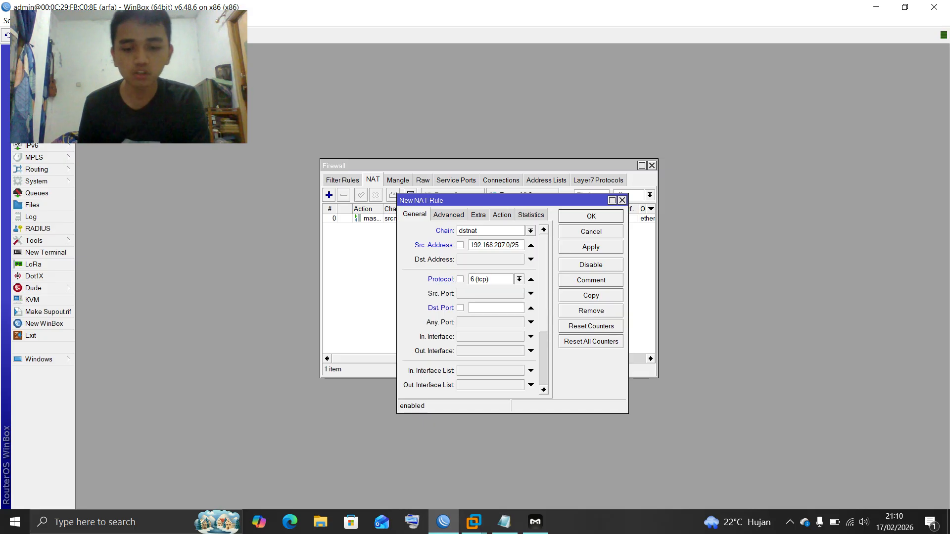
{"action": "type", "text": "80"}
{"action": "scroll", "coordinate": [530, 308], "scroll_direction": "down", "scroll_amount": 1}
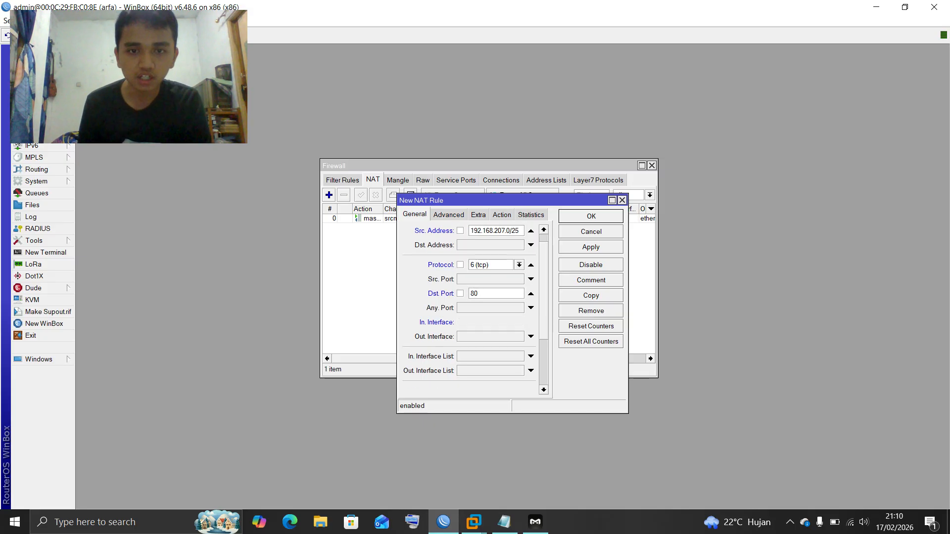
{"action": "left_click", "coordinate": [530, 322]}
{"action": "left_click", "coordinate": [519, 322]}
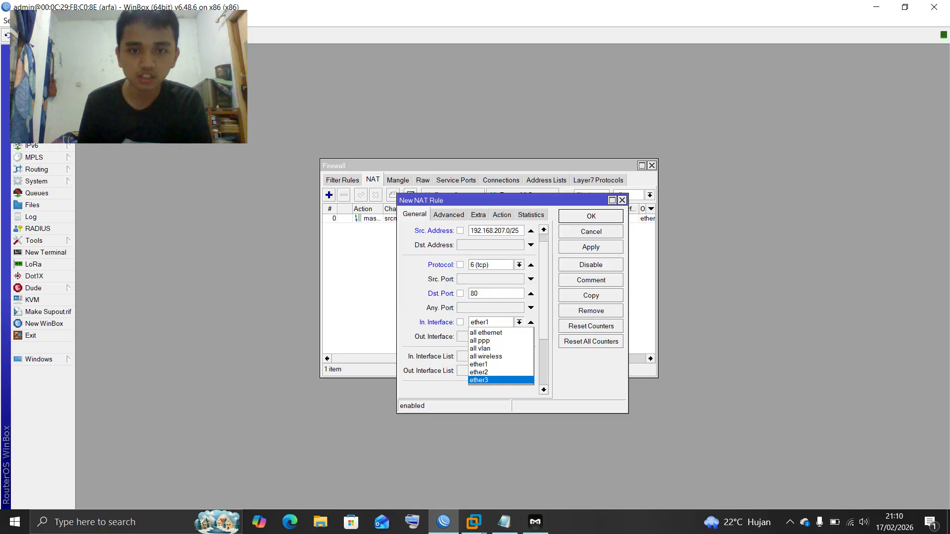
{"action": "left_click", "coordinate": [500, 380]}
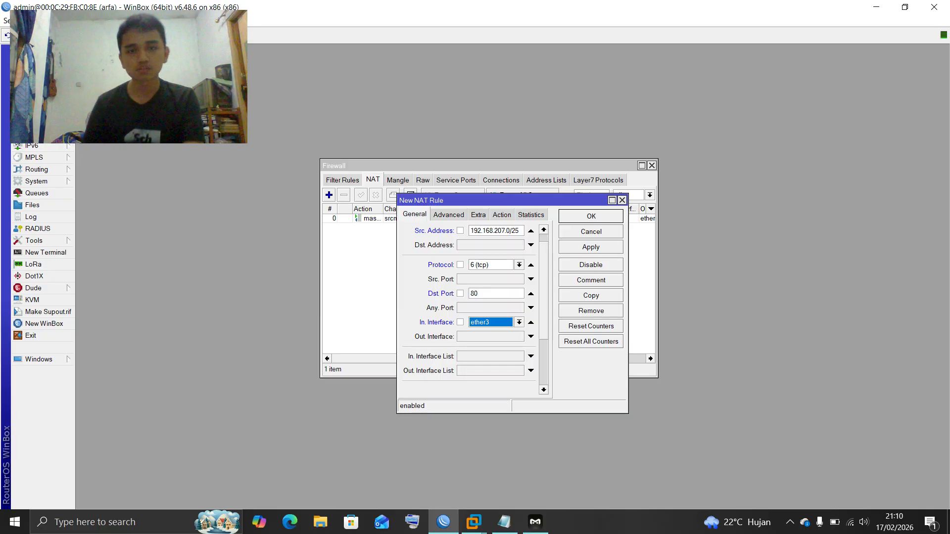
{"action": "scroll", "coordinate": [475, 307], "scroll_direction": "up", "scroll_amount": 1}
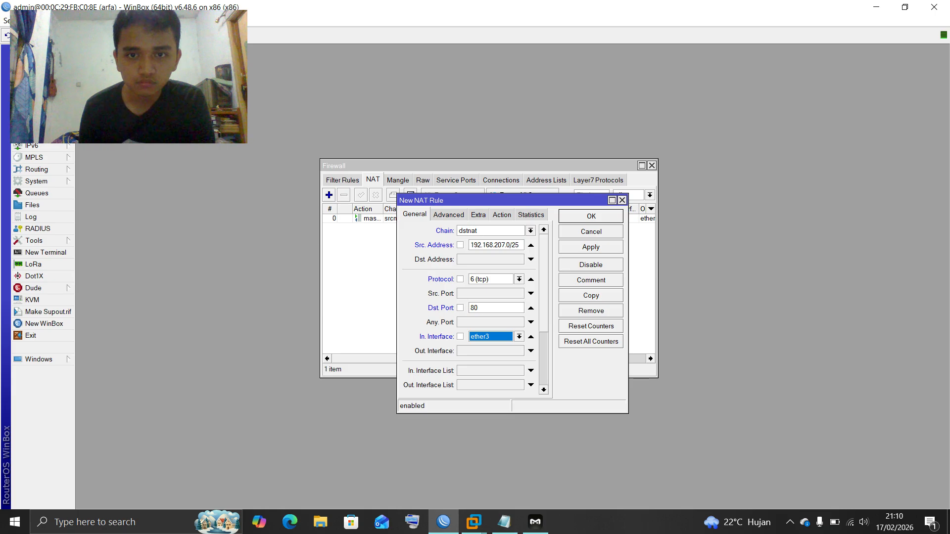
Set the action to redirect to port 8080 and save the rule
{"action": "left_click", "coordinate": [502, 214]}
{"action": "left_click", "coordinate": [543, 231]}
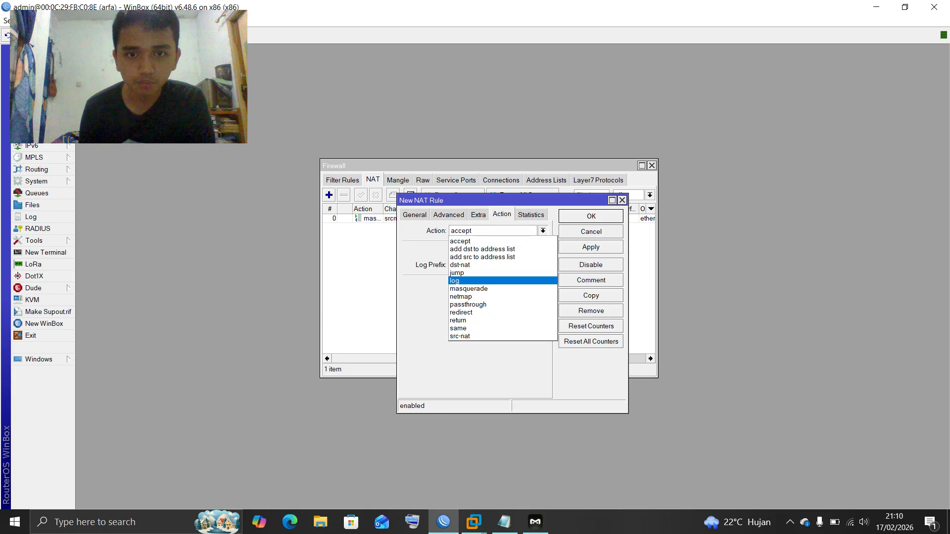
{"action": "left_click", "coordinate": [462, 312]}
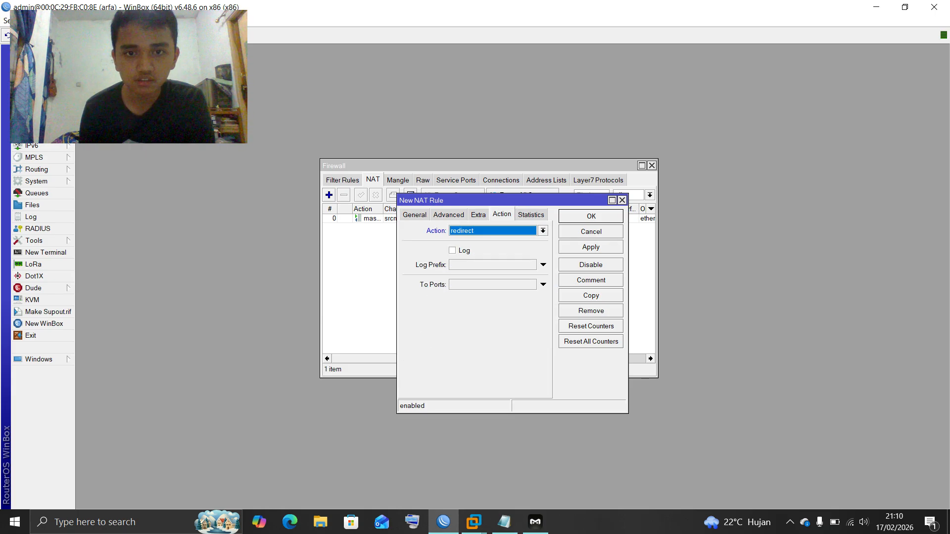
{"action": "left_click", "coordinate": [543, 284]}
{"action": "key", "text": "BackSpace"}
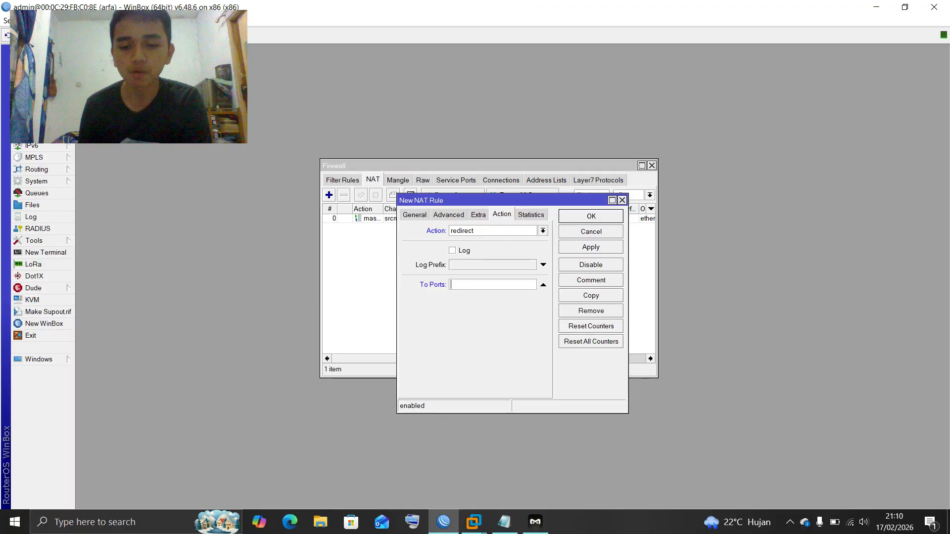
{"action": "type", "text": "8080"}
{"action": "key", "text": "Return"}
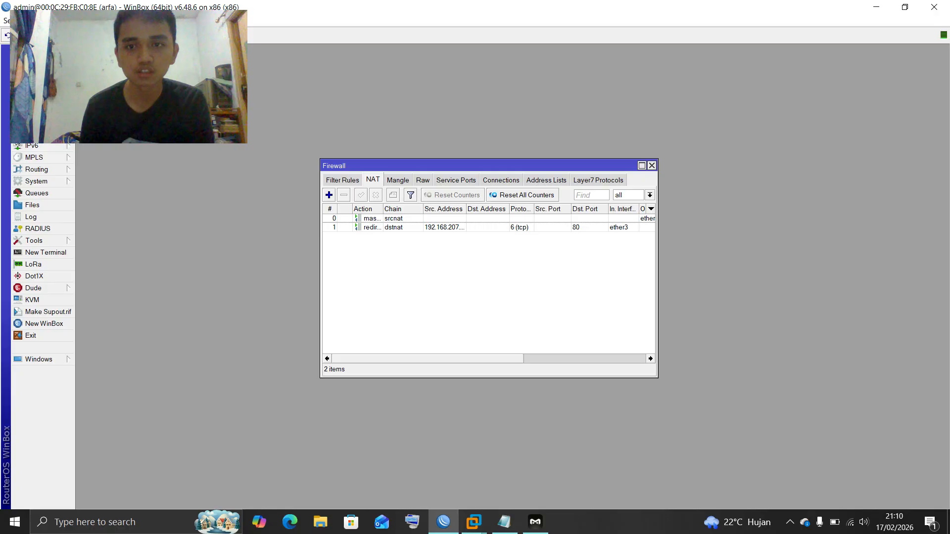
Close Firewall and enter the cache administrator's e-mail in IP > Web Proxy
{"action": "left_click_drag", "start_coordinate": [658, 277], "coordinate": [834, 277]}
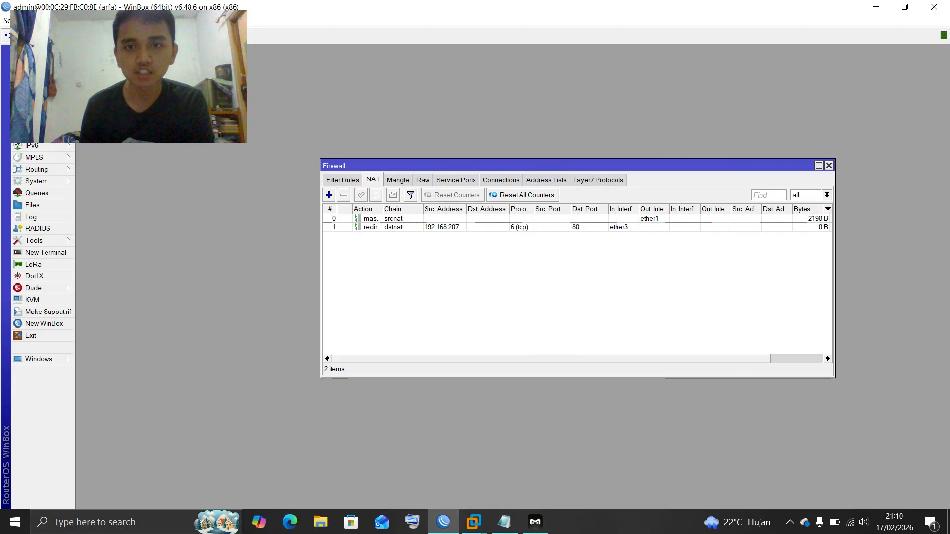
{"action": "left_click", "coordinate": [829, 165]}
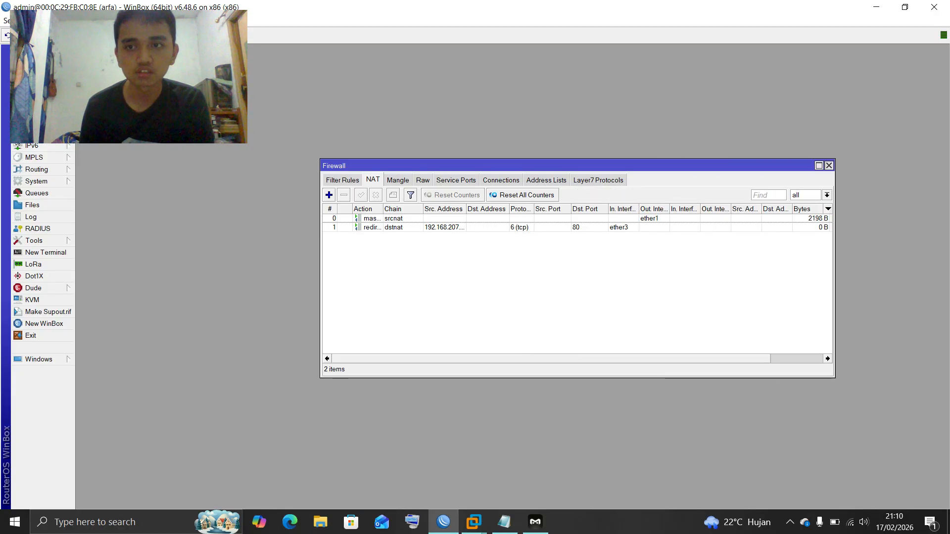
{"action": "left_click", "coordinate": [29, 134]}
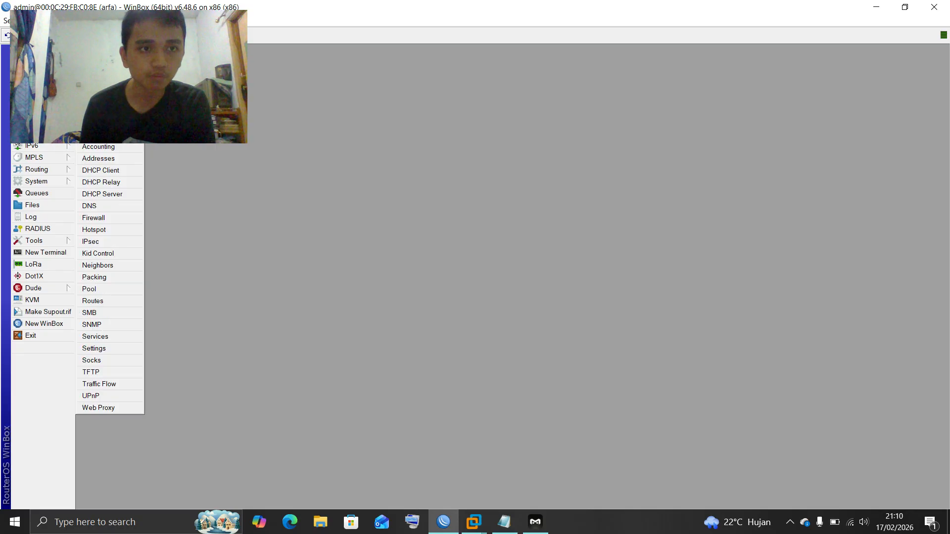
{"action": "left_click", "coordinate": [99, 408]}
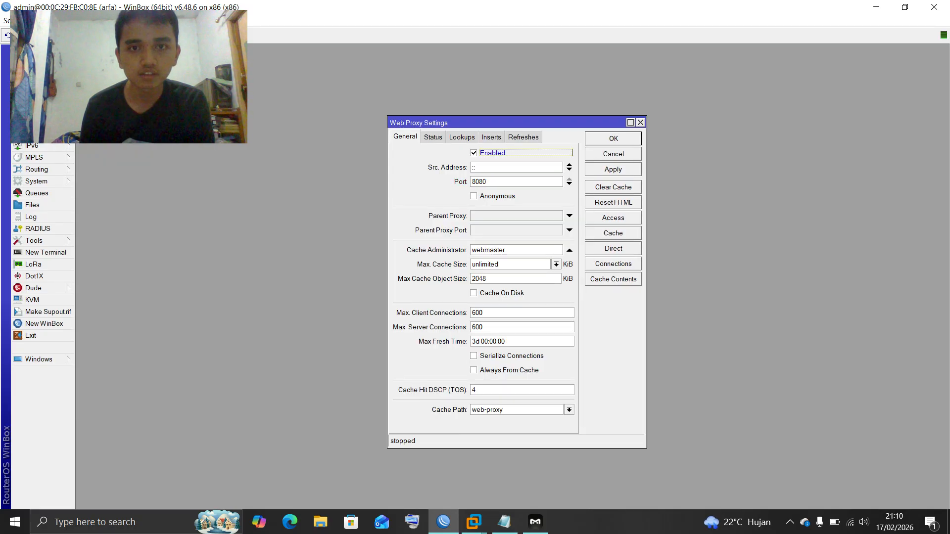
{"action": "double_click", "coordinate": [510, 251]}
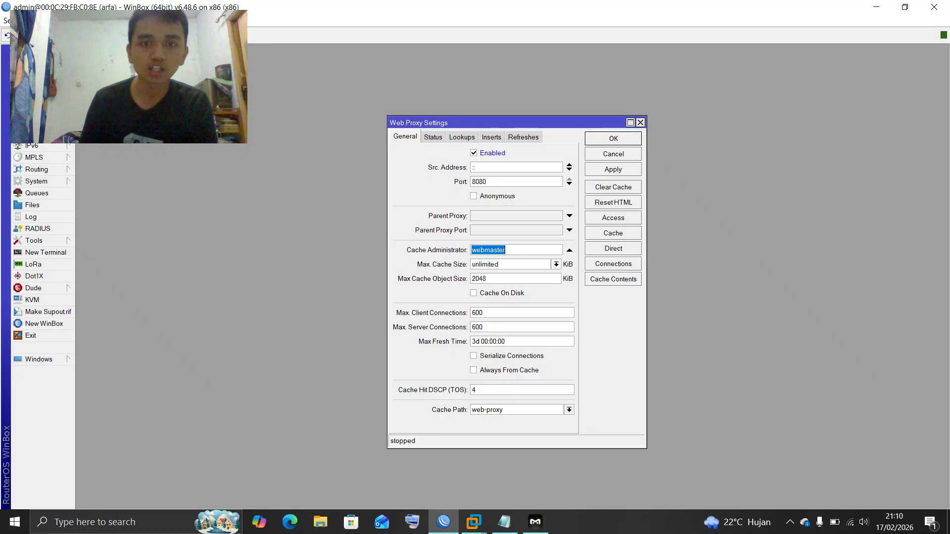
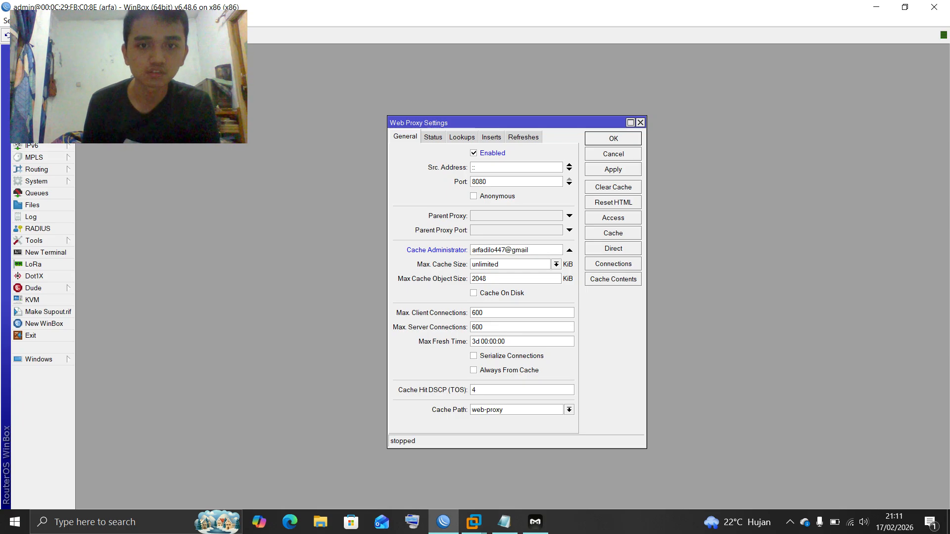
Enable Cache On Disk, set Max Cache Object Size to 1000000 KiB, and apply
{"action": "left_click", "coordinate": [474, 293]}
{"action": "double_click", "coordinate": [497, 279]}
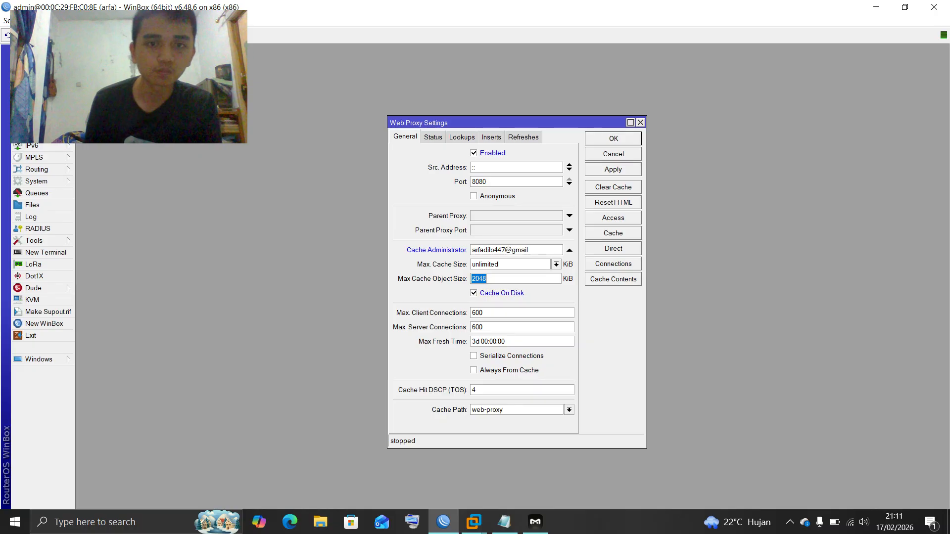
{"action": "key", "text": "BackSpace"}
{"action": "type", "text": "1"}
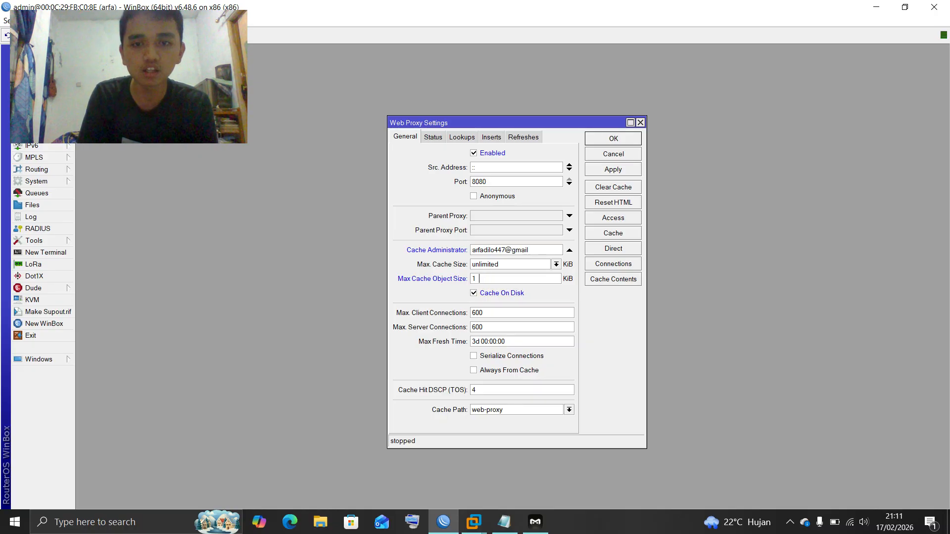
{"action": "type", "text": "000000"}
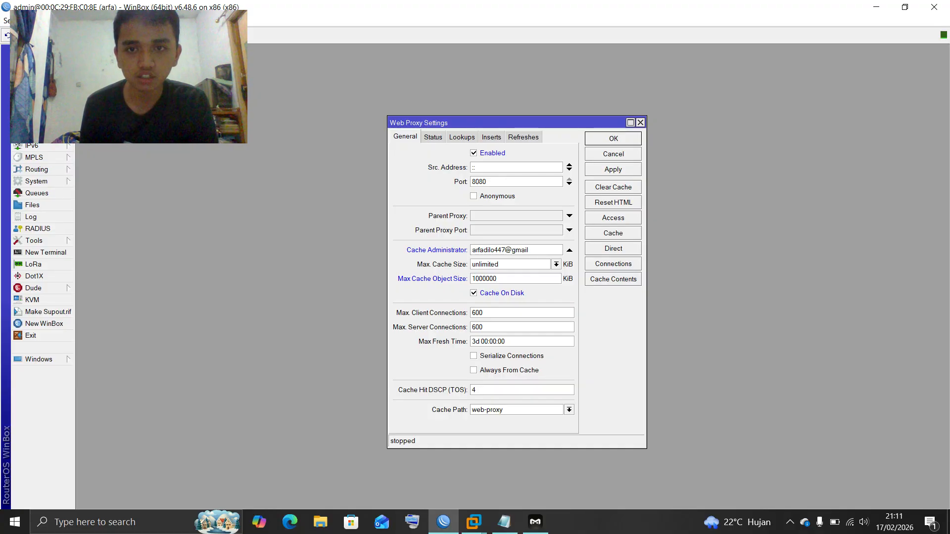
{"action": "left_click", "coordinate": [613, 169]}
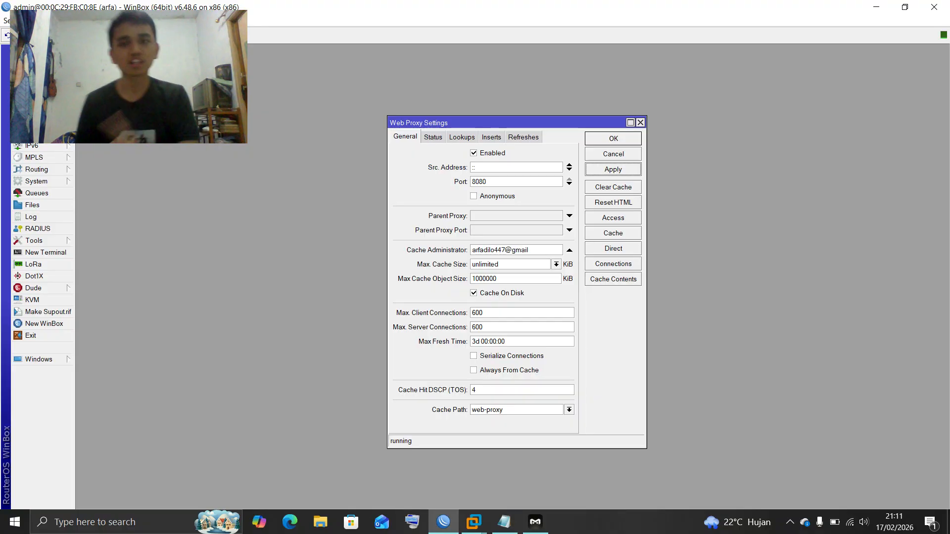
{"action": "left_click", "coordinate": [614, 218]}
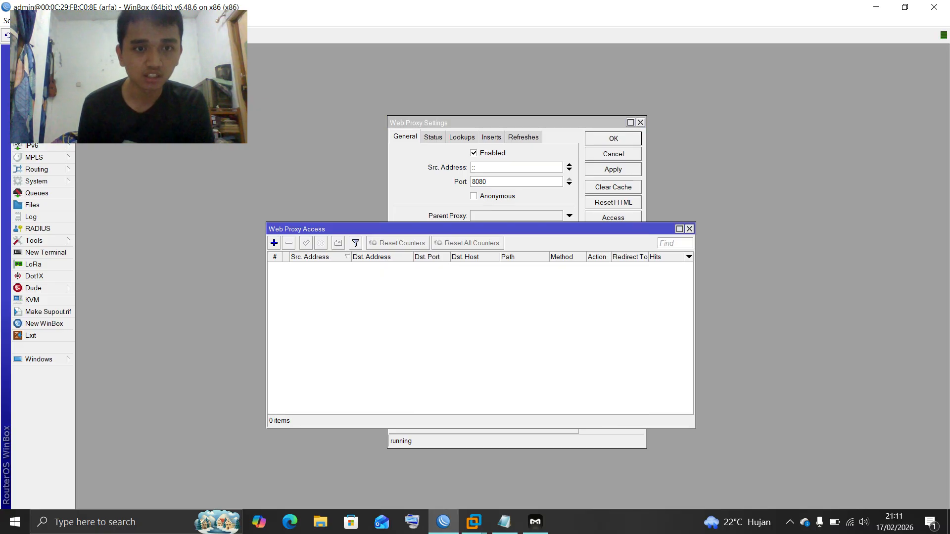
Add a deny rule for source 192.168.207.0/25, host httpforever.com, destination port 80
{"action": "left_click", "coordinate": [273, 243]}
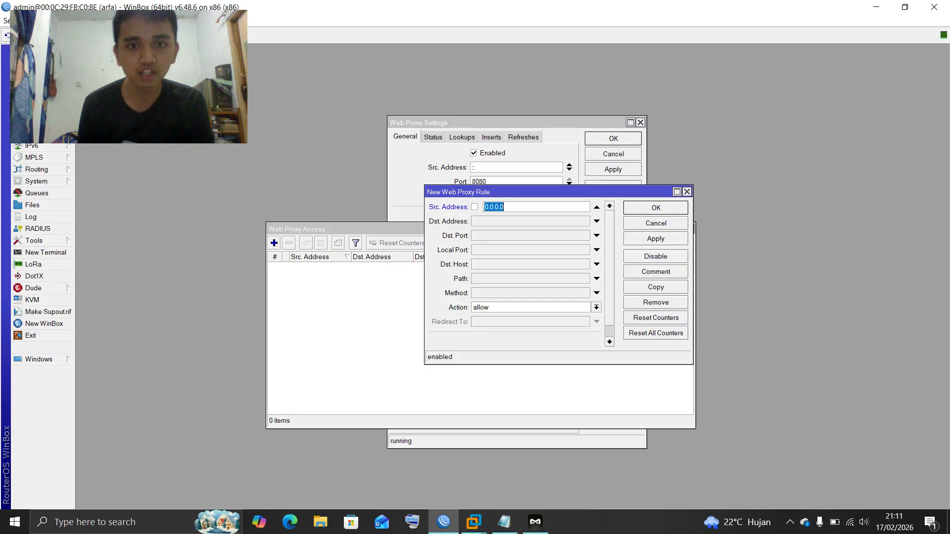
{"action": "type", "text": "192"}
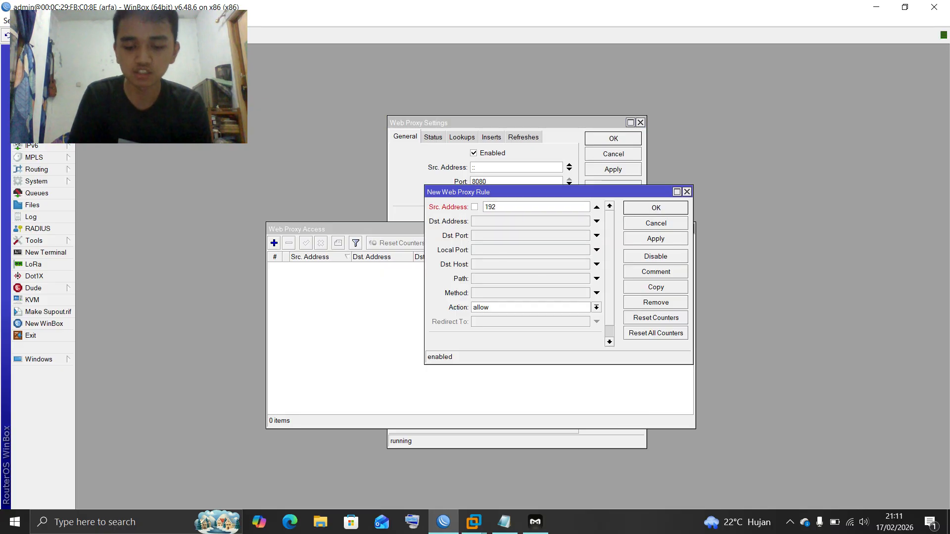
{"action": "type", "text": ".168."}
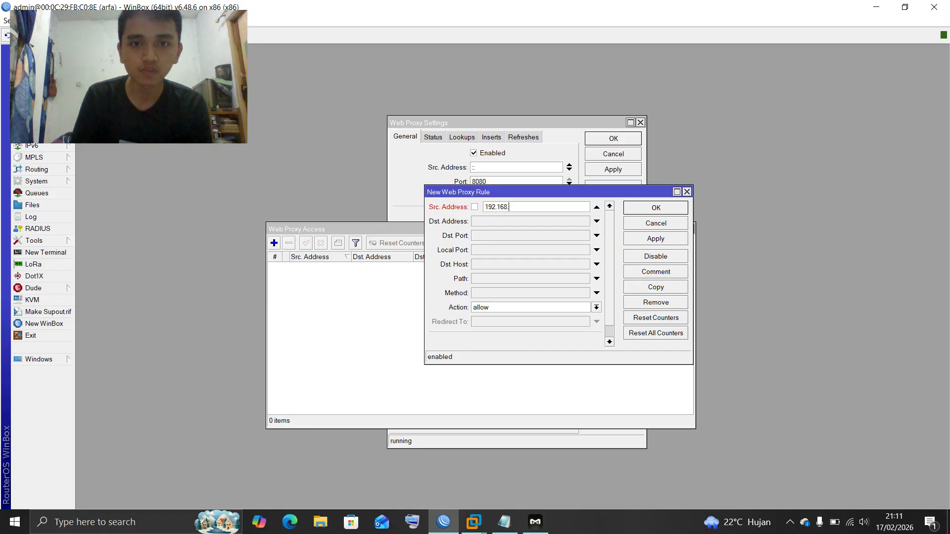
{"action": "type", "text": "207"}
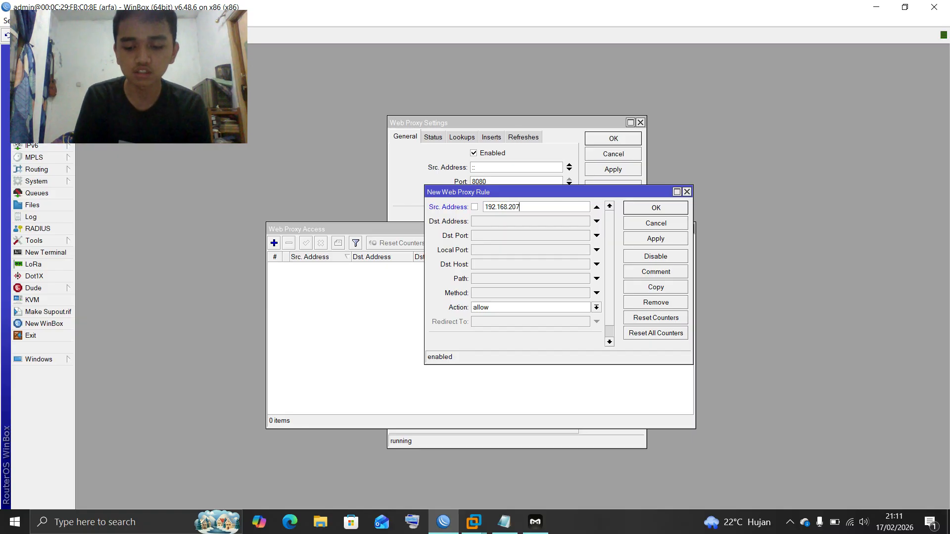
{"action": "type", "text": "."}
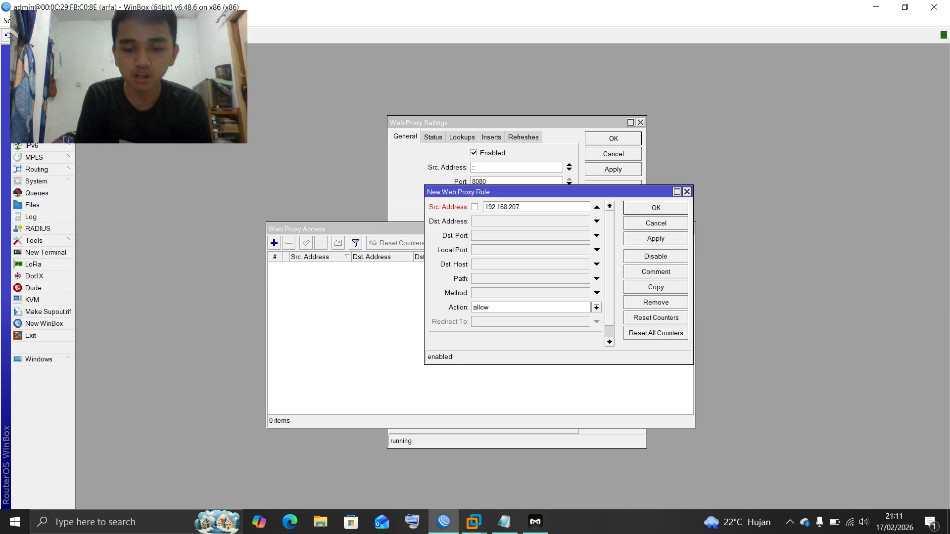
{"action": "type", "text": "0/25"}
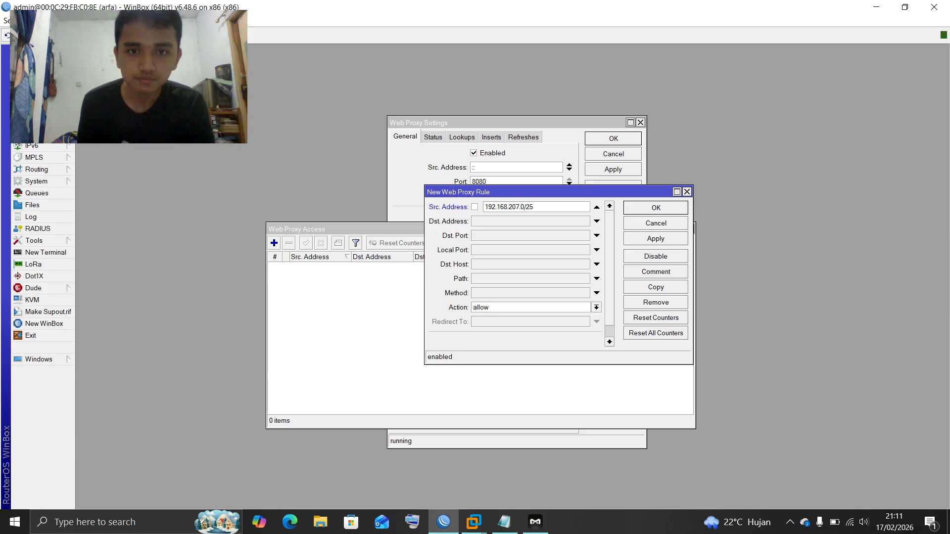
{"action": "left_click", "coordinate": [597, 264]}
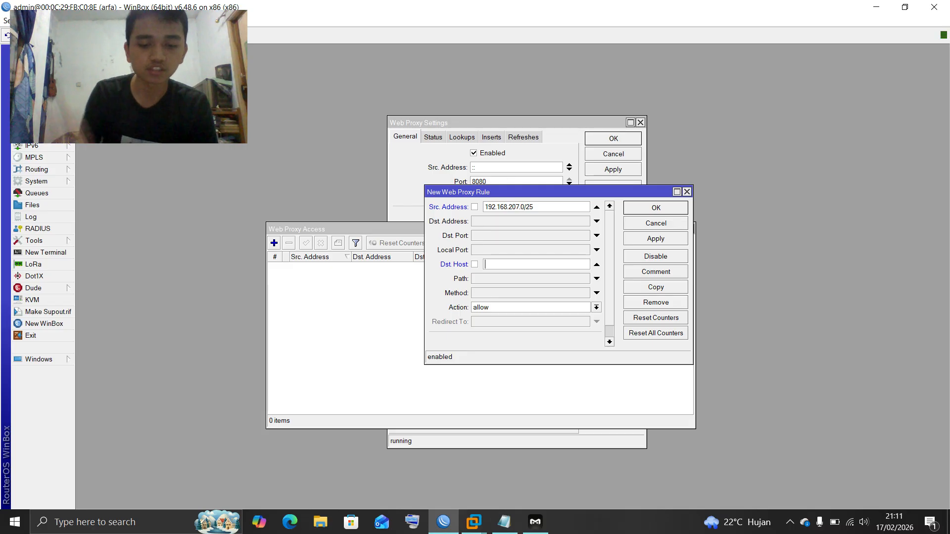
{"action": "type", "text": "httpforever"}
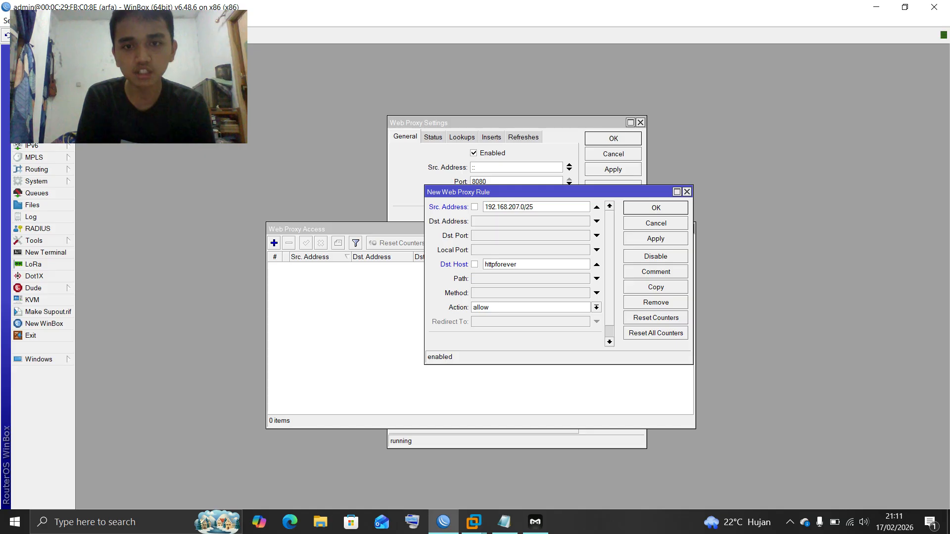
{"action": "type", "text": ".com"}
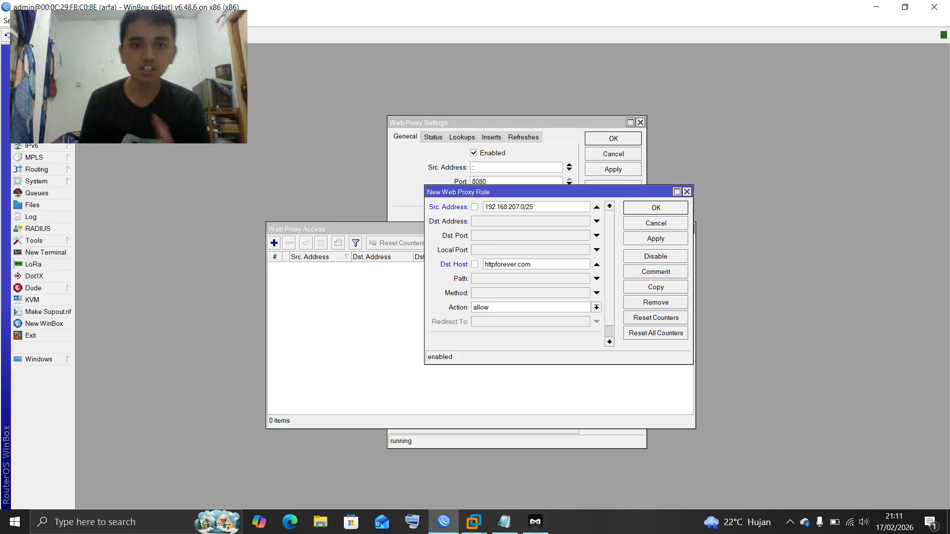
{"action": "left_click", "coordinate": [596, 307]}
{"action": "left_click", "coordinate": [479, 326]}
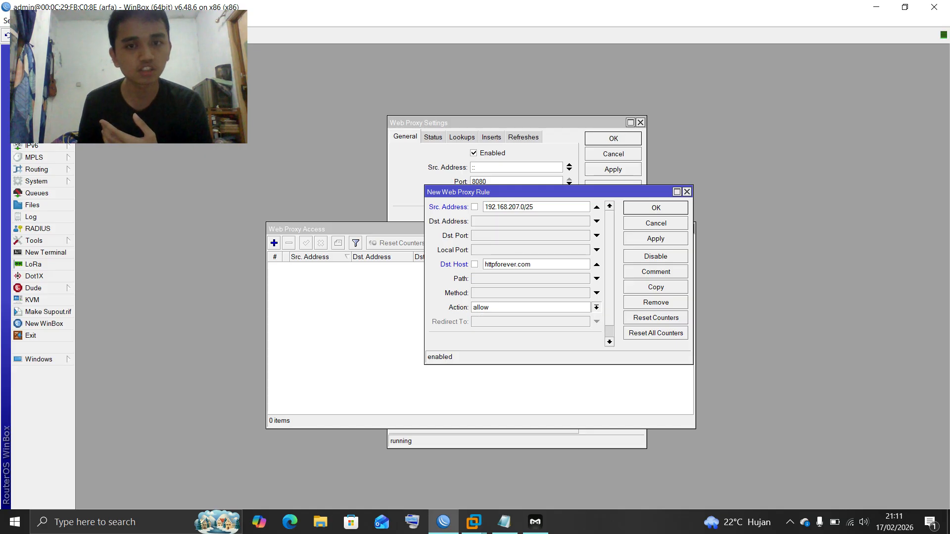
{"action": "left_click", "coordinate": [537, 235]}
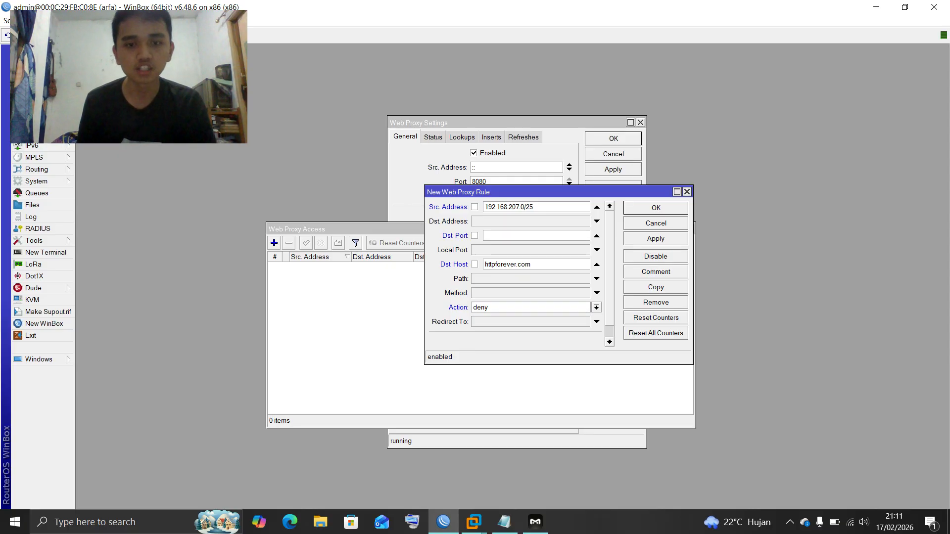
{"action": "type", "text": "80"}
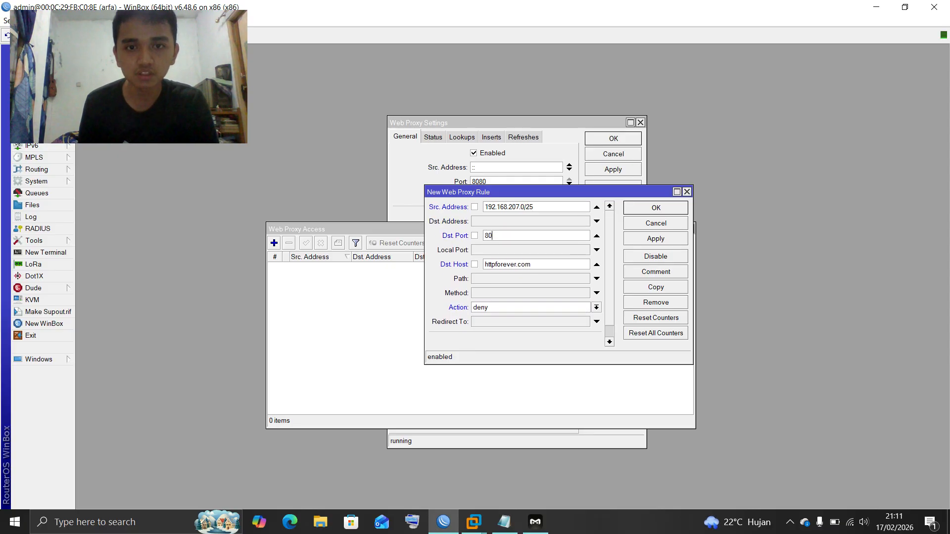
{"action": "key", "text": "Return"}
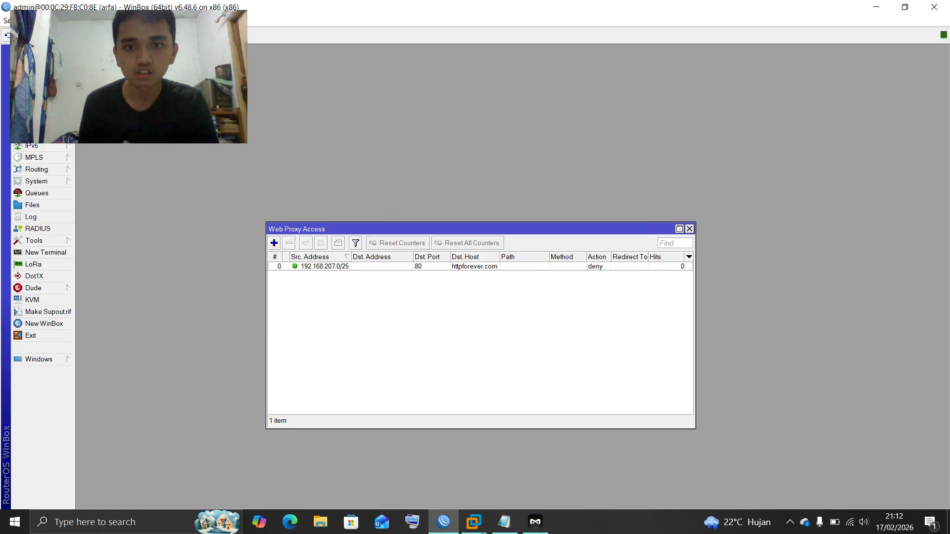
Close the web proxy access list and launch Google Chrome from Windows search
{"action": "left_click", "coordinate": [689, 228]}
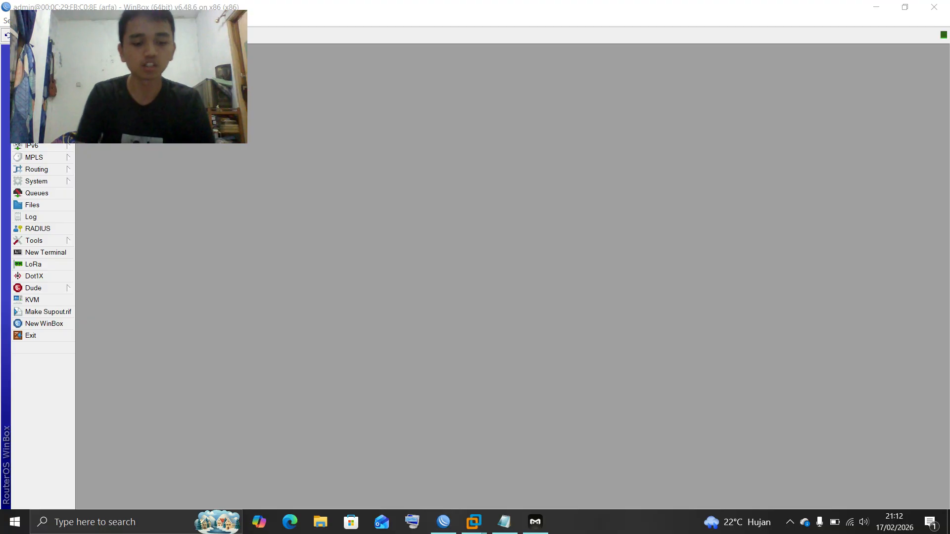
{"action": "key", "text": "super"}
{"action": "type", "text": "chrome"}
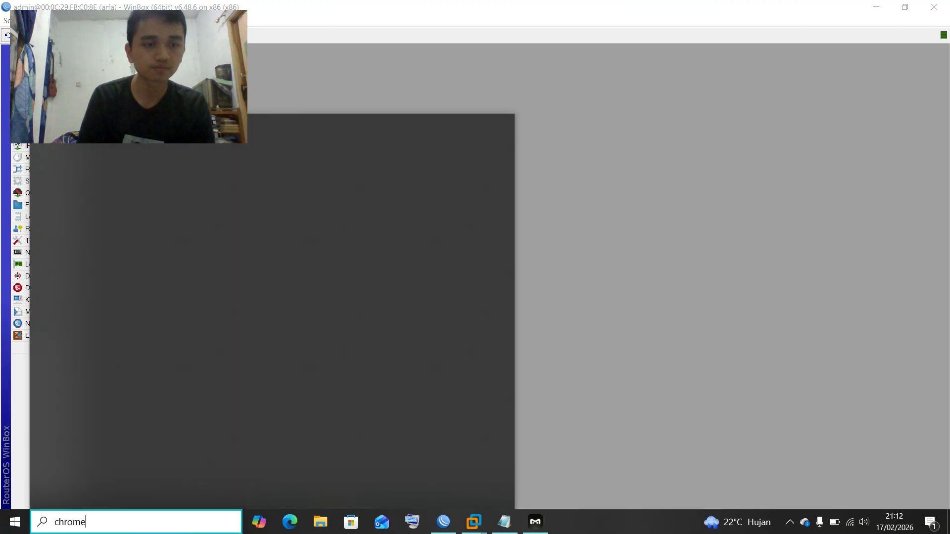
{"action": "key", "text": "Return"}
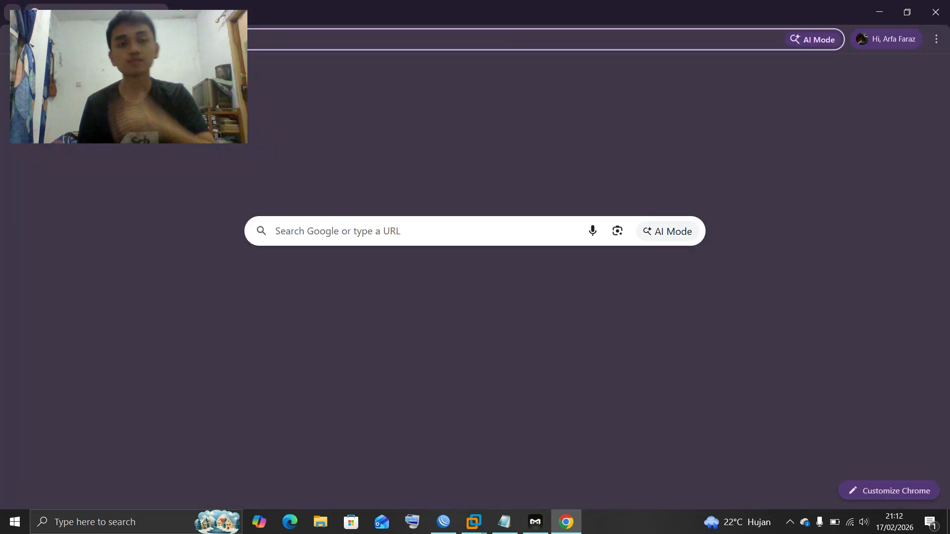
Delete Chrome's browsing data from the History page and close the browser
{"action": "left_click", "coordinate": [158, 40]}
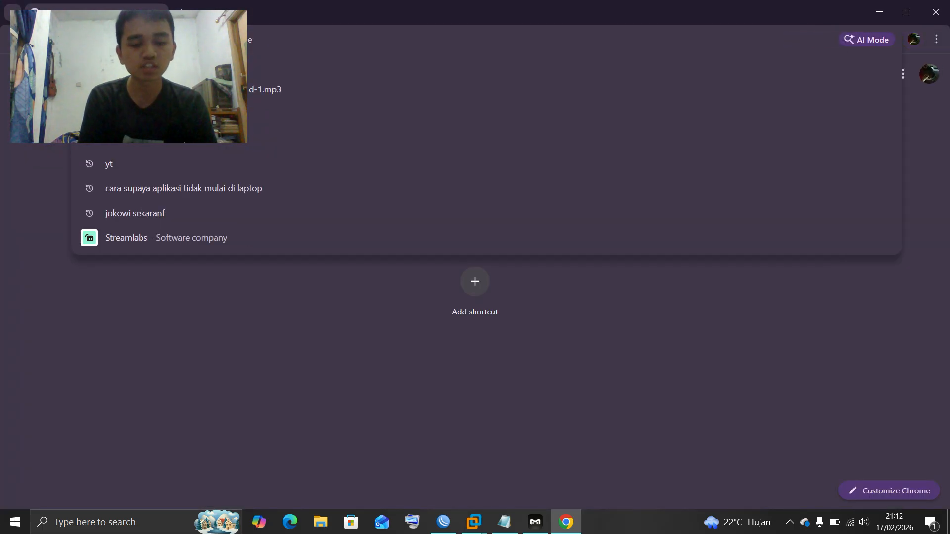
{"action": "key", "text": "Return"}
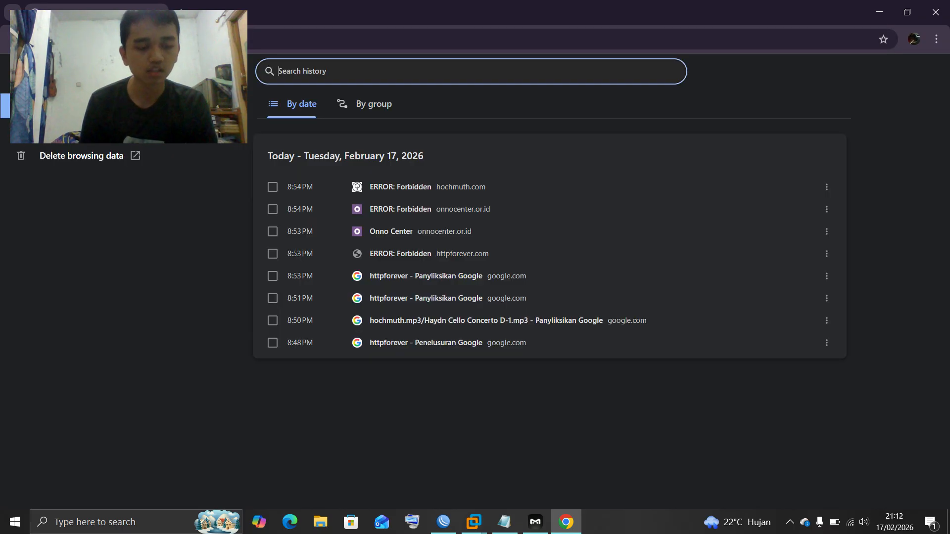
{"action": "left_click", "coordinate": [82, 155]}
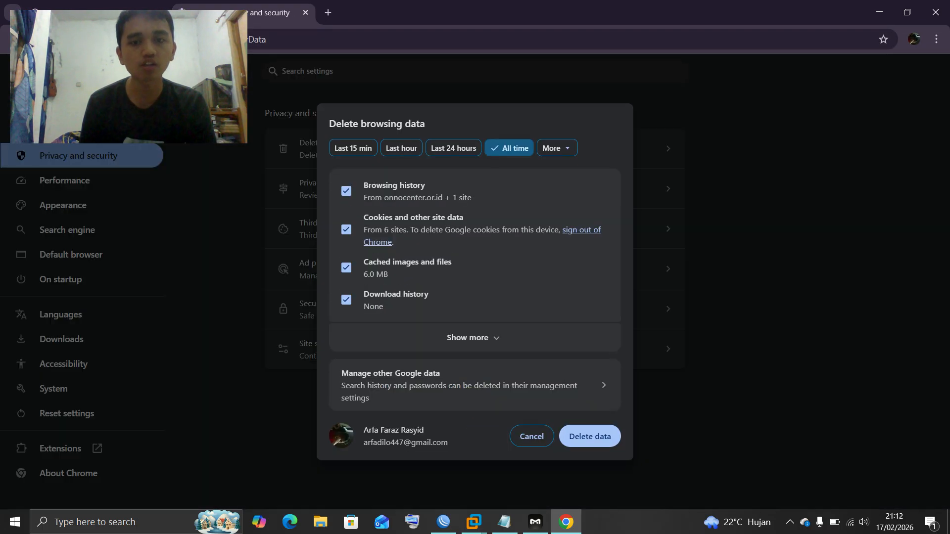
{"action": "left_click", "coordinate": [591, 436]}
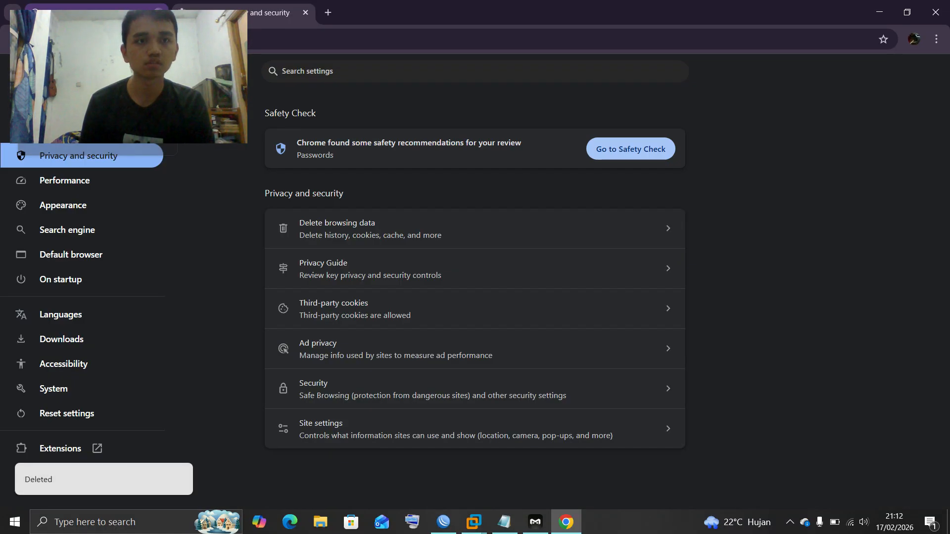
{"action": "left_click", "coordinate": [158, 12]}
{"action": "left_click", "coordinate": [158, 12]}
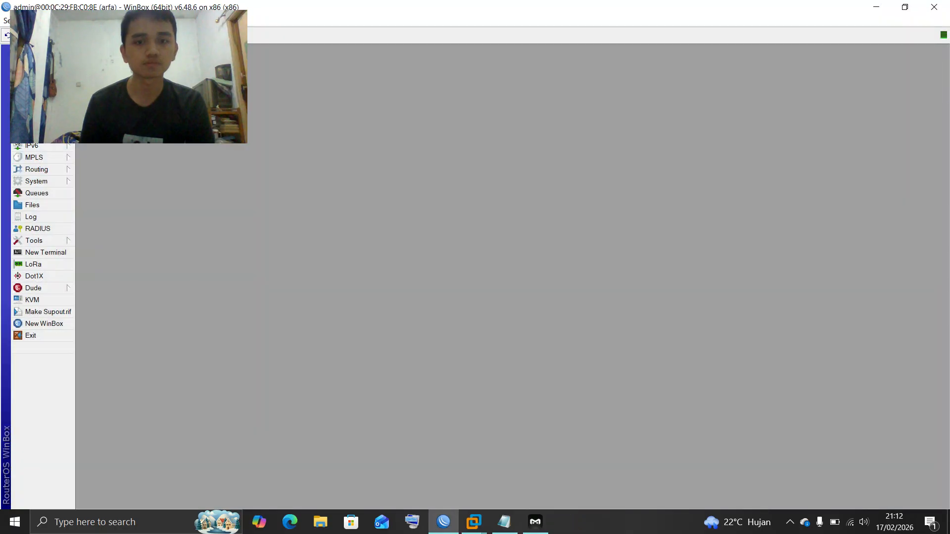
Launch Chrome, search Google for httpforever and try opening the HTTP Forever site
{"action": "key", "text": "super"}
{"action": "type", "text": "chrome"}
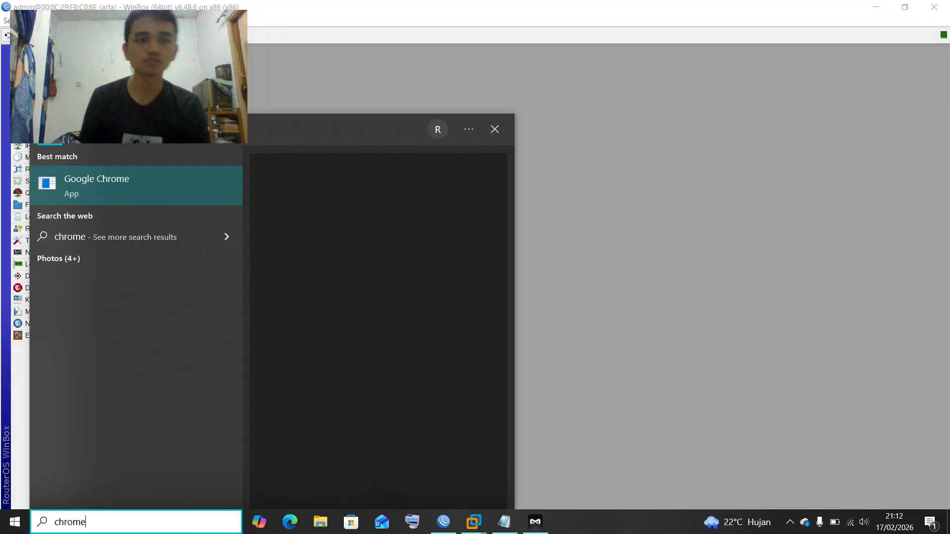
{"action": "key", "text": "Return"}
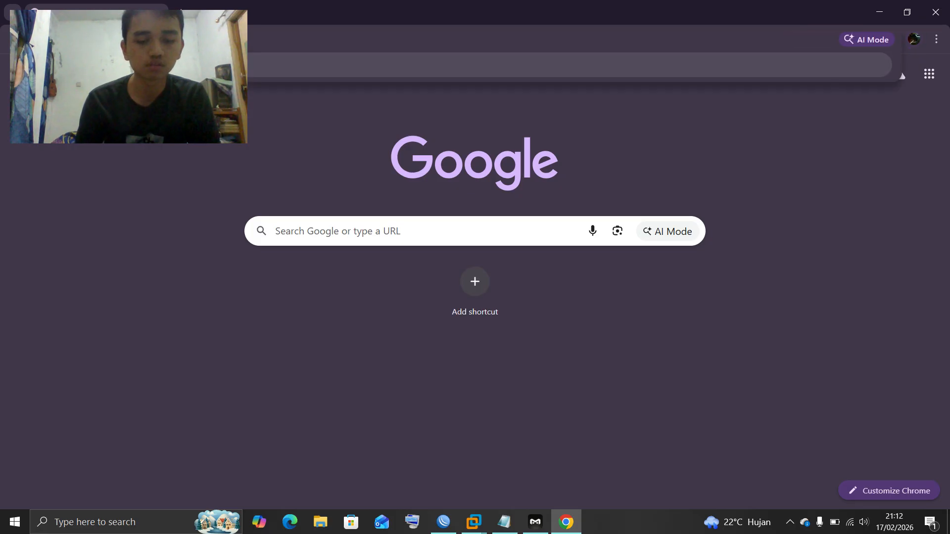
{"action": "key", "text": "Return"}
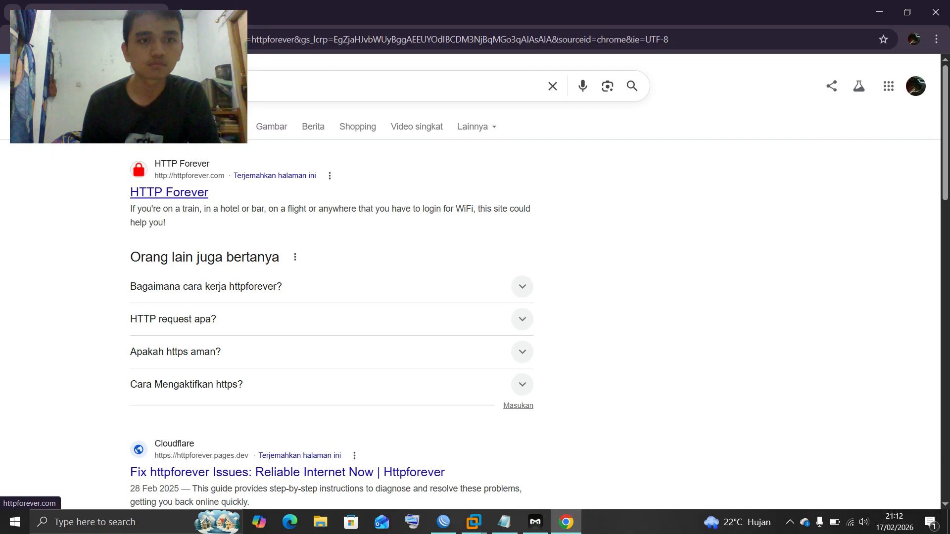
{"action": "left_click", "coordinate": [169, 192]}
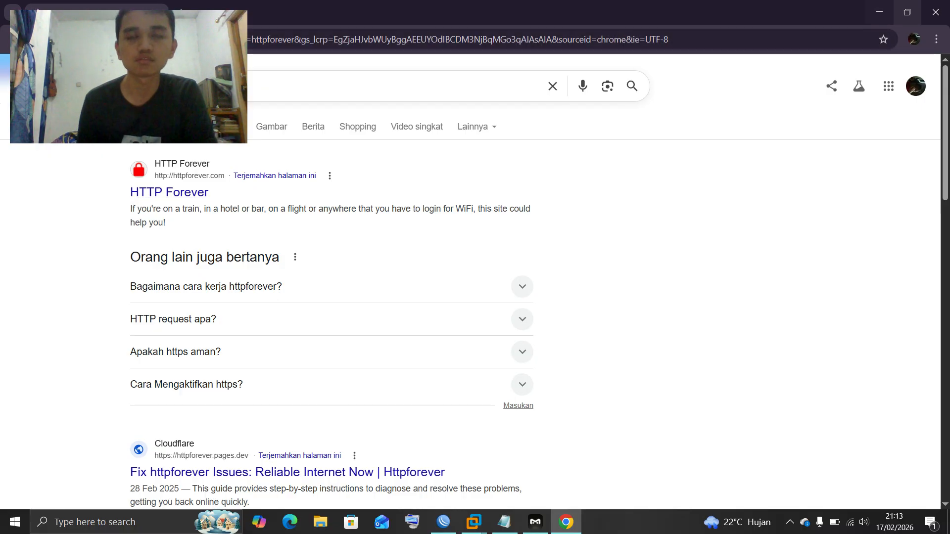
Minimize Chrome, leaving it on the httpforever results, and bring WinBox back to the front
{"action": "left_click", "coordinate": [880, 12]}
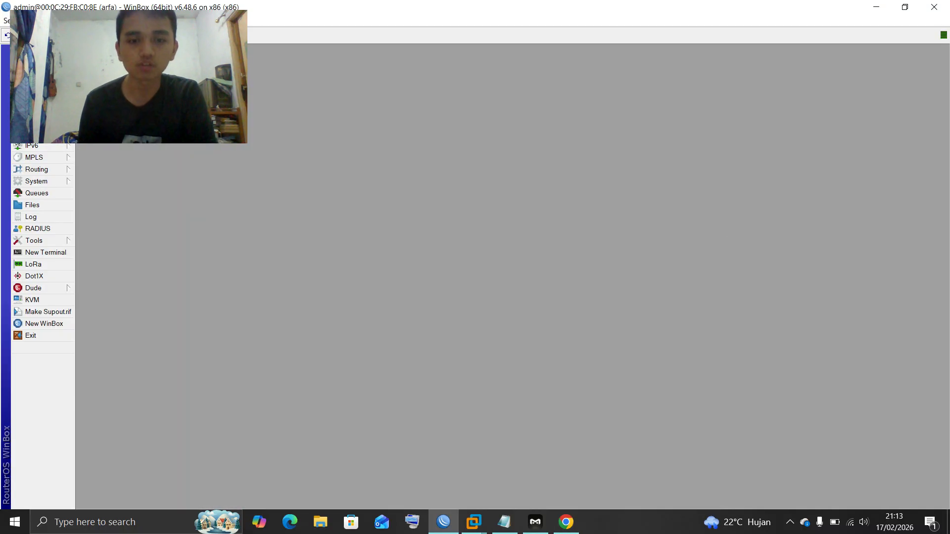
{"action": "left_click", "coordinate": [444, 522]}
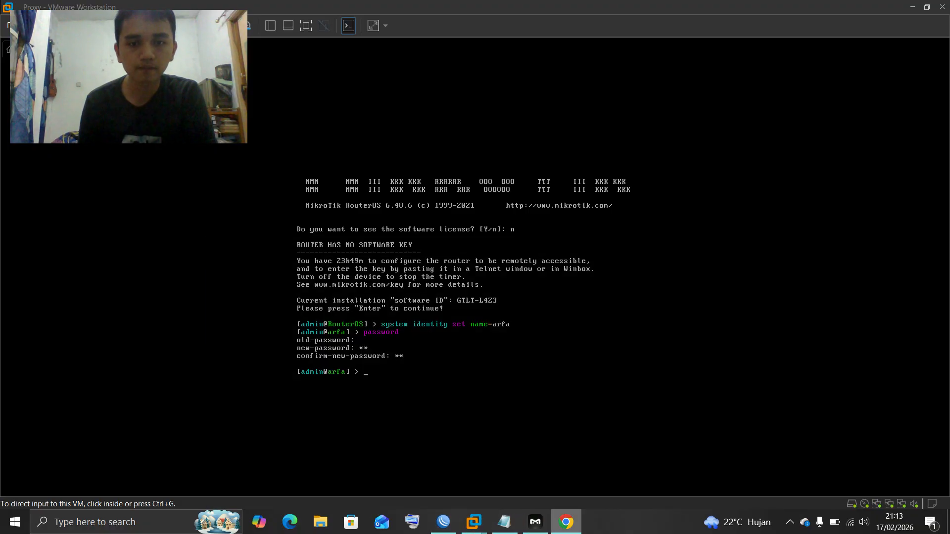
{"action": "left_click", "coordinate": [566, 522]}
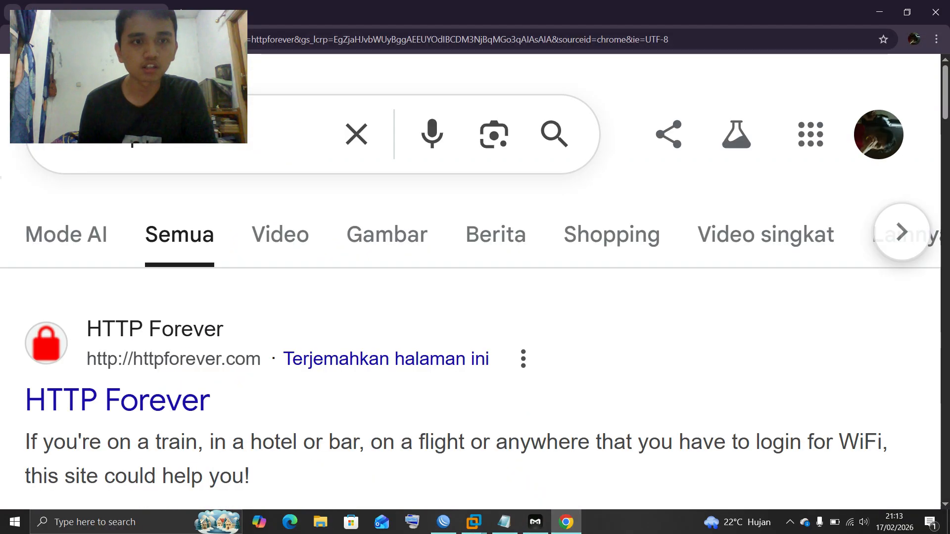
{"action": "scroll", "coordinate": [475, 297], "scroll_direction": "down", "scroll_amount": 2}
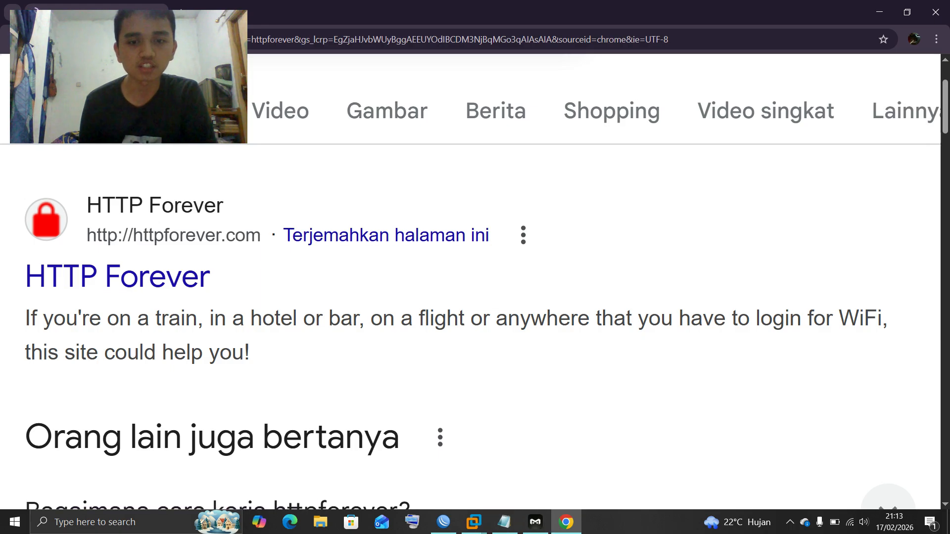
{"action": "left_click", "coordinate": [444, 522]}
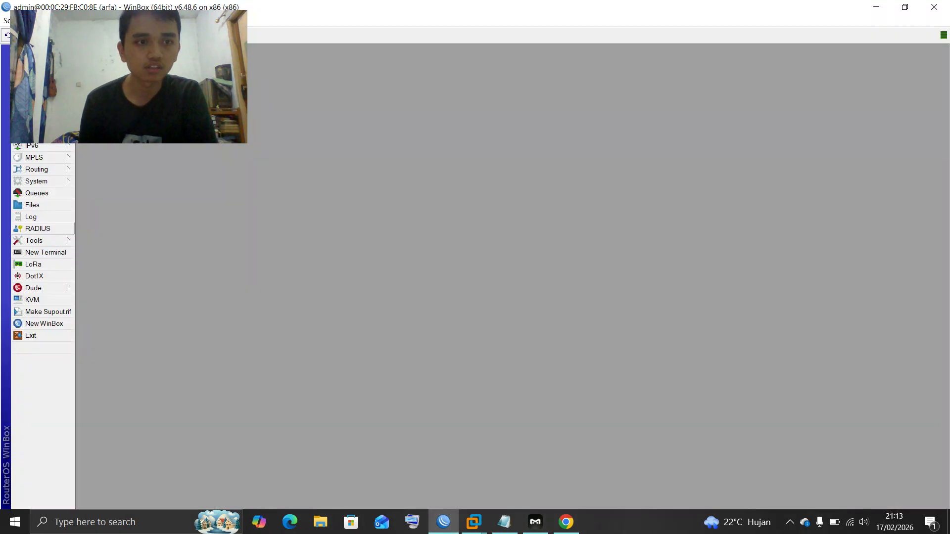
Open the httpforever.com deny rule under IP > Web Proxy > Access and copy it
{"action": "left_click", "coordinate": [42, 133]}
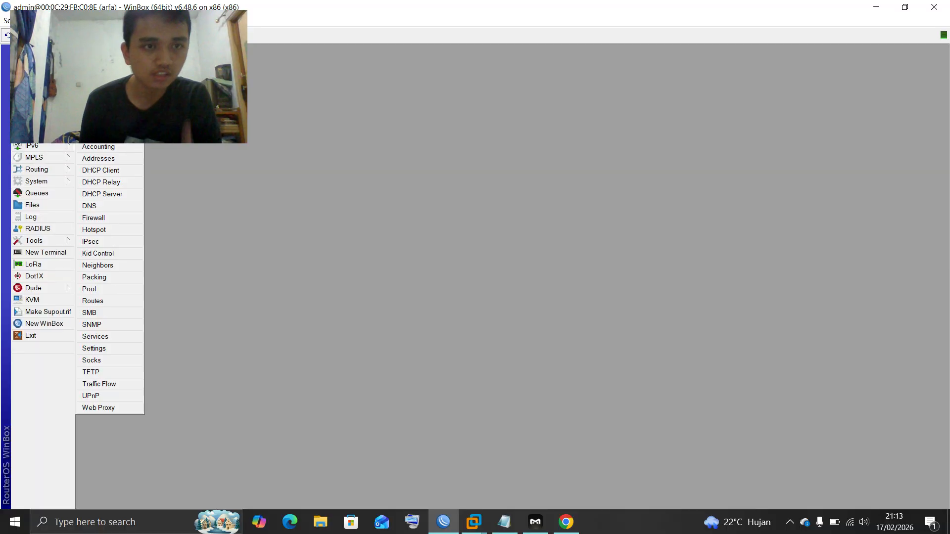
{"action": "left_click", "coordinate": [99, 408]}
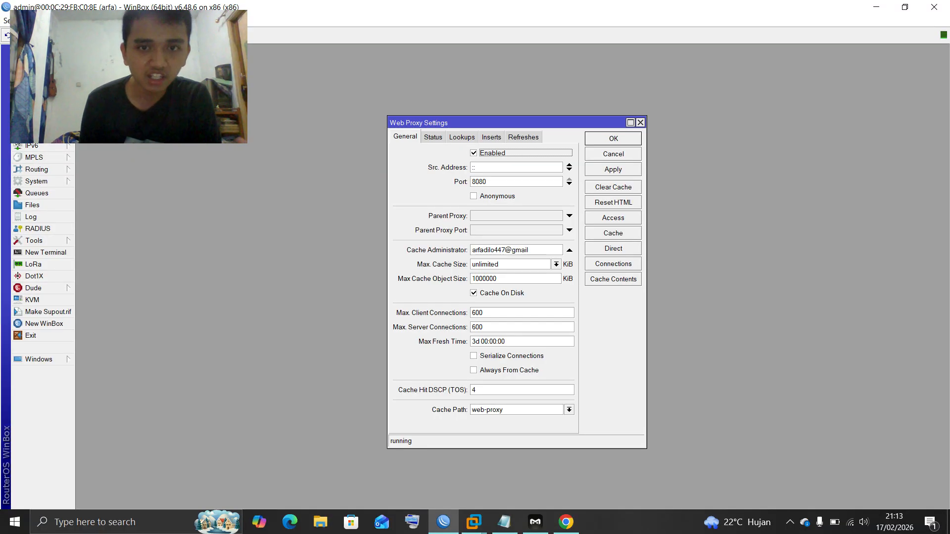
{"action": "left_click", "coordinate": [613, 217]}
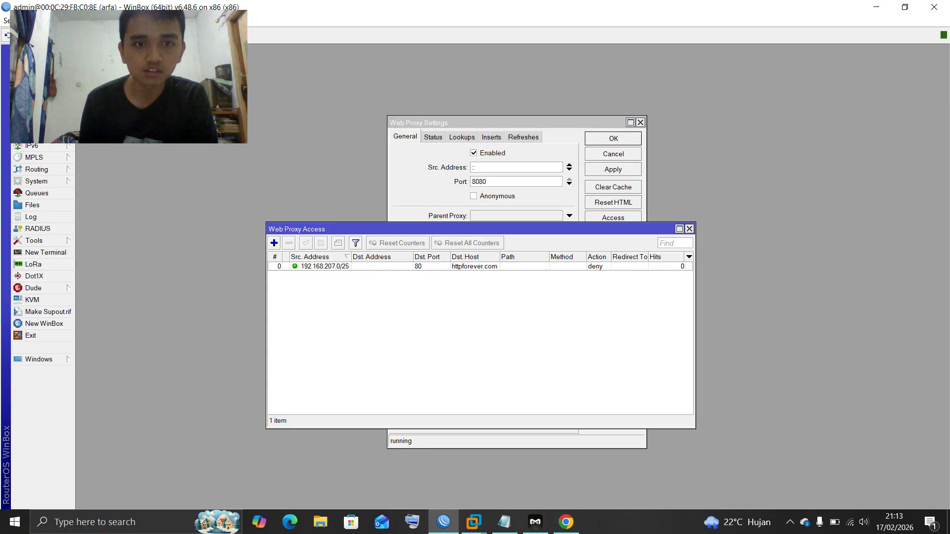
{"action": "double_click", "coordinate": [474, 266]}
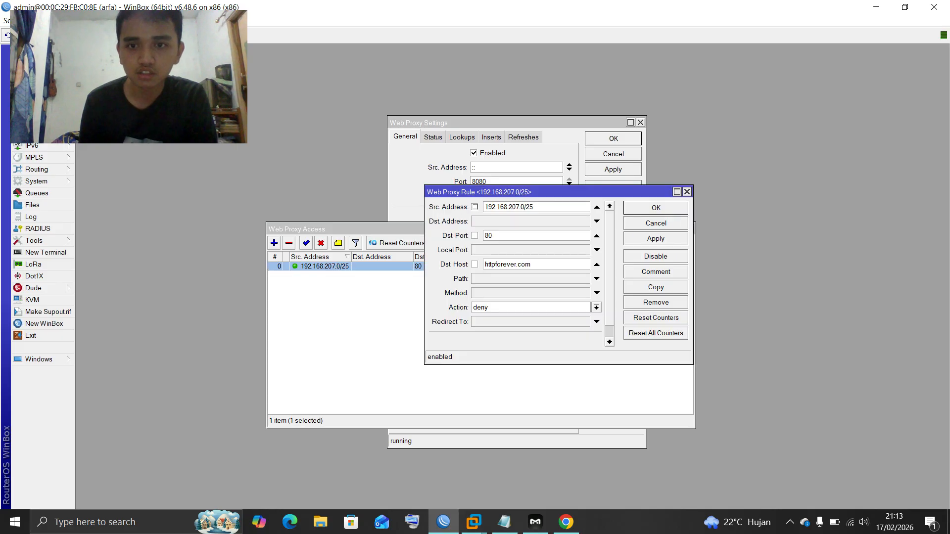
{"action": "left_click", "coordinate": [656, 287]}
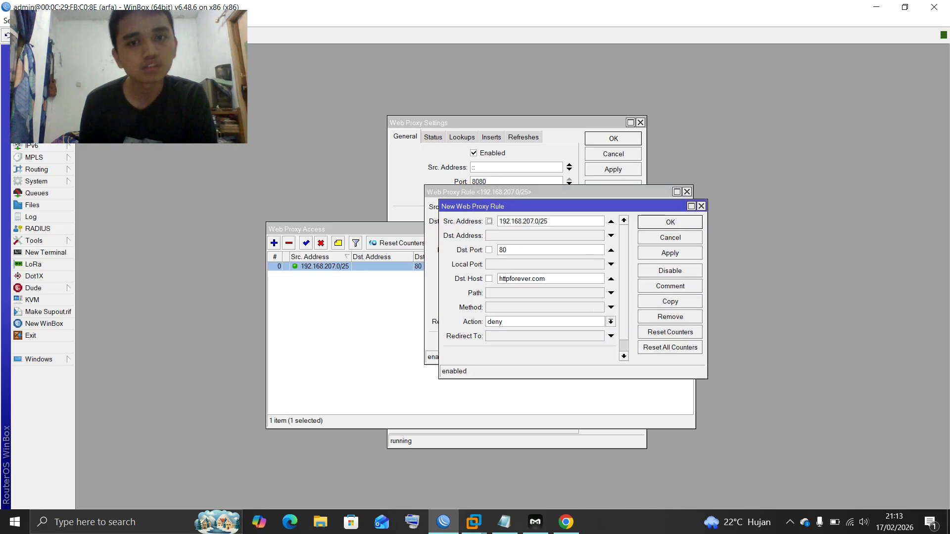
Clear the copy's destination host, set Path to *.mp3 and save it as a deny rule
{"action": "double_click", "coordinate": [521, 279]}
{"action": "key", "text": "BackSpace"}
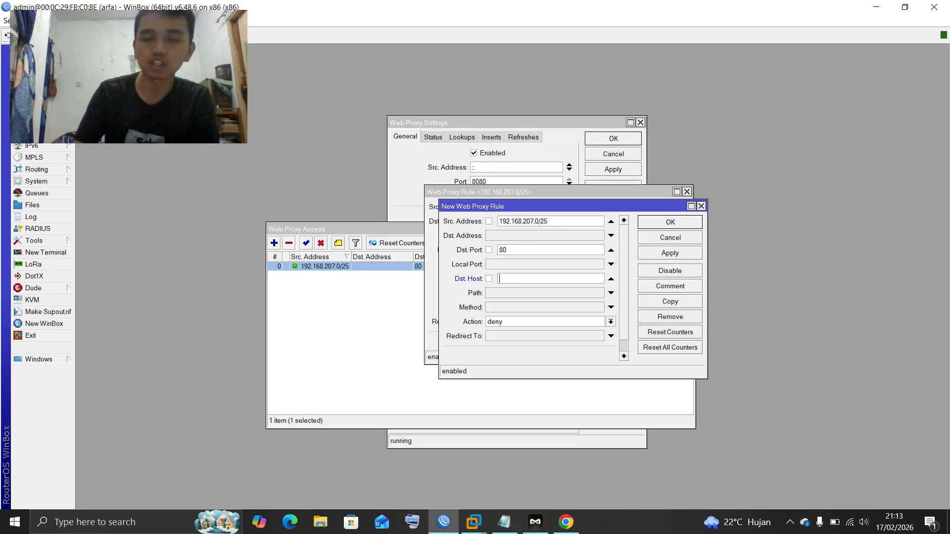
{"action": "left_click", "coordinate": [611, 293]}
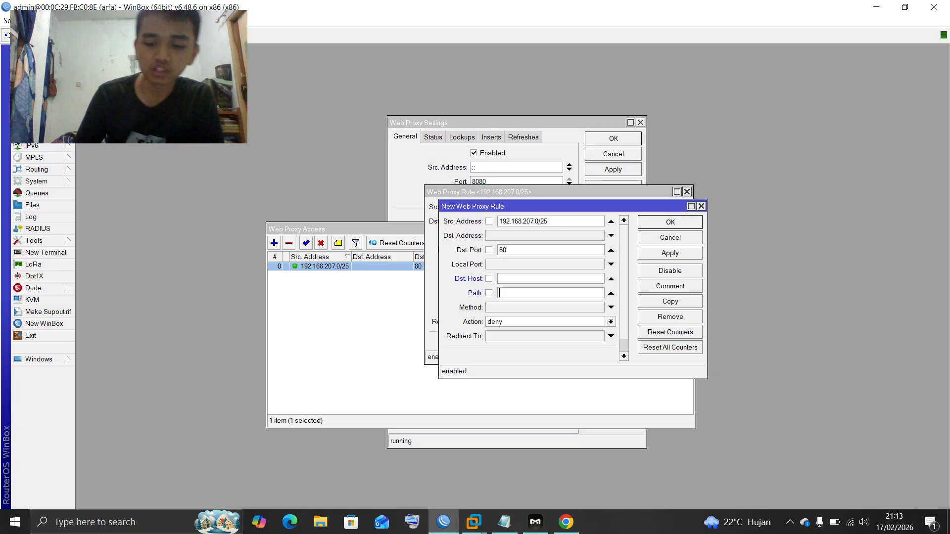
{"action": "type", "text": "."}
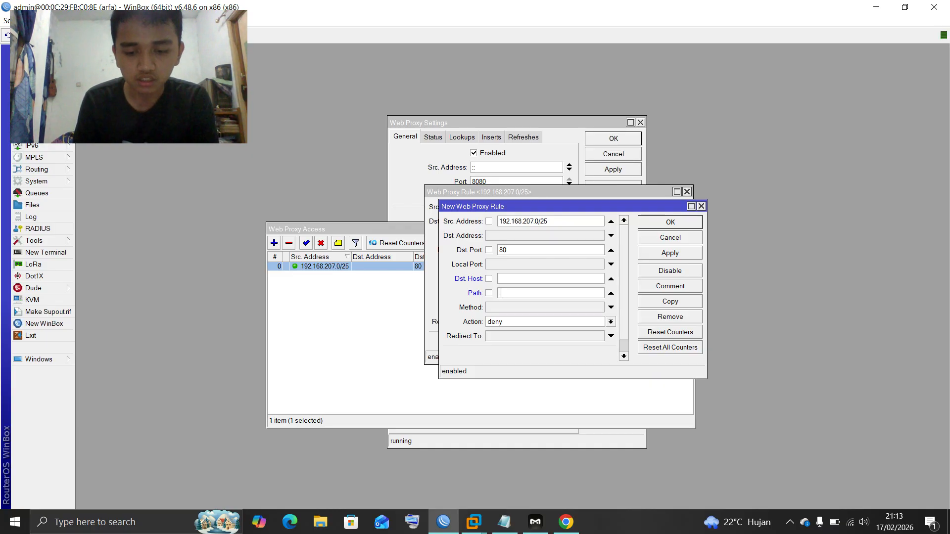
{"action": "type", "text": "*"}
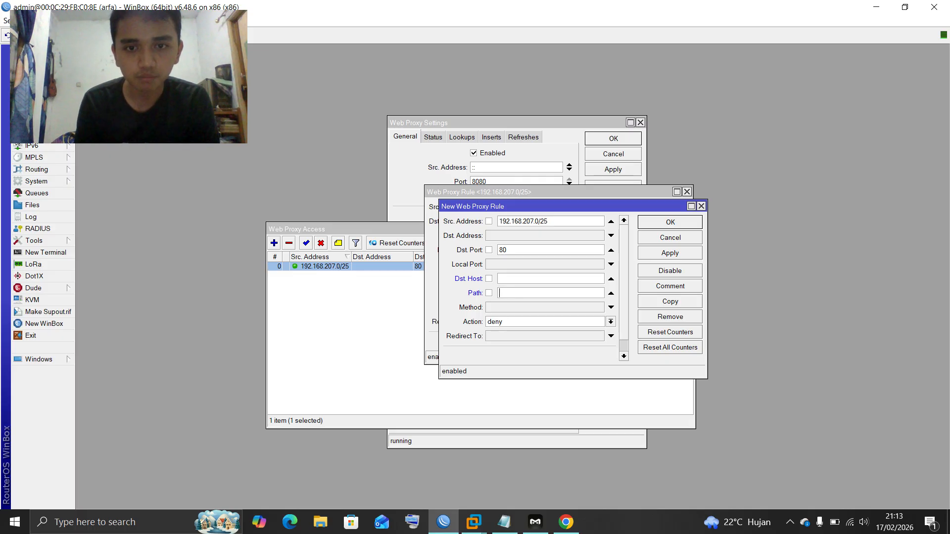
{"action": "type", "text": "*.mp3"}
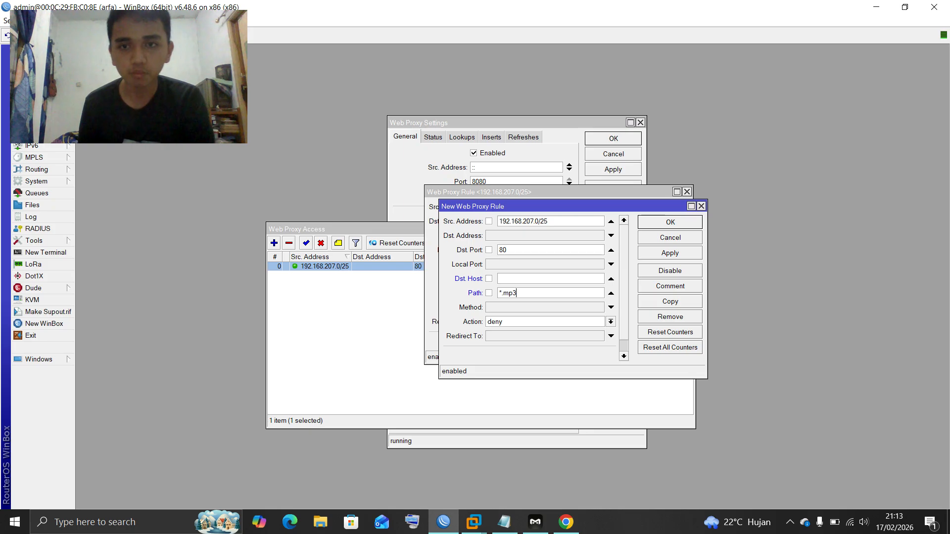
{"action": "left_click", "coordinate": [670, 222]}
{"action": "left_click", "coordinate": [655, 287]}
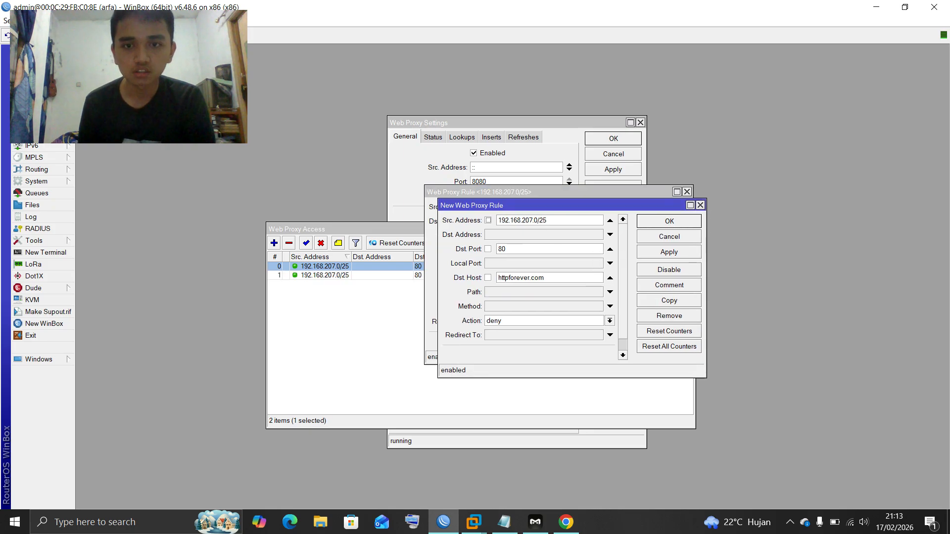
Clear the copied destination host and save a deny rule with Path *wiki*
{"action": "double_click", "coordinate": [521, 278]}
{"action": "key", "text": "BackSpace"}
{"action": "left_click", "coordinate": [544, 292]}
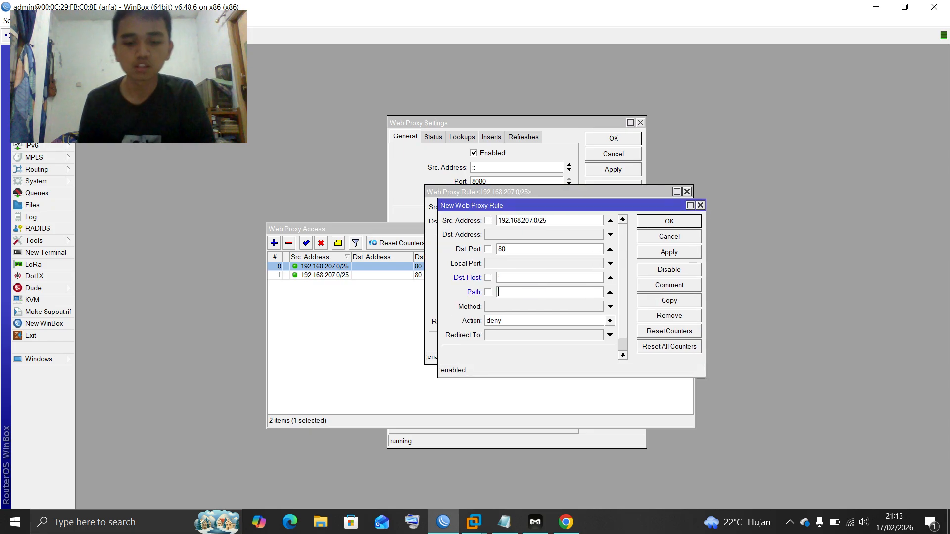
{"action": "type", "text": "*"}
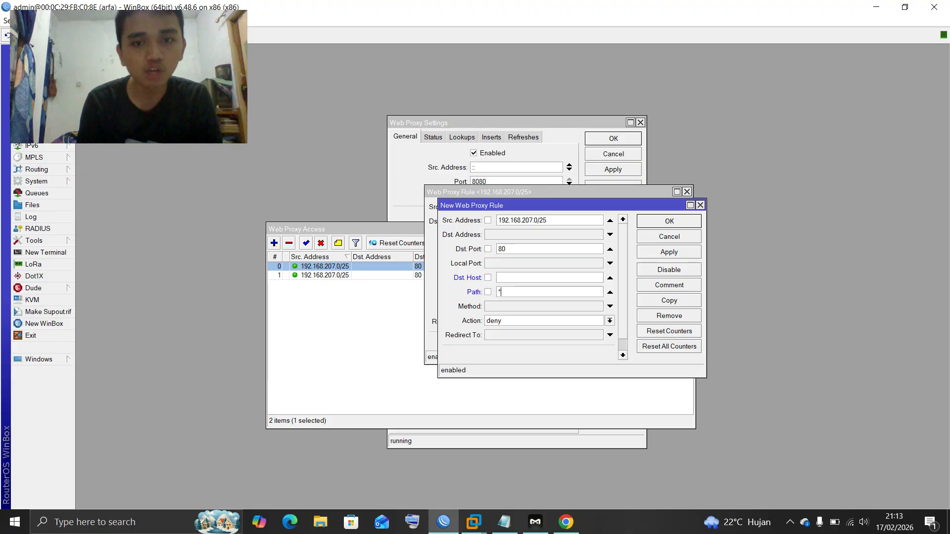
{"action": "type", "text": "*wiki*"}
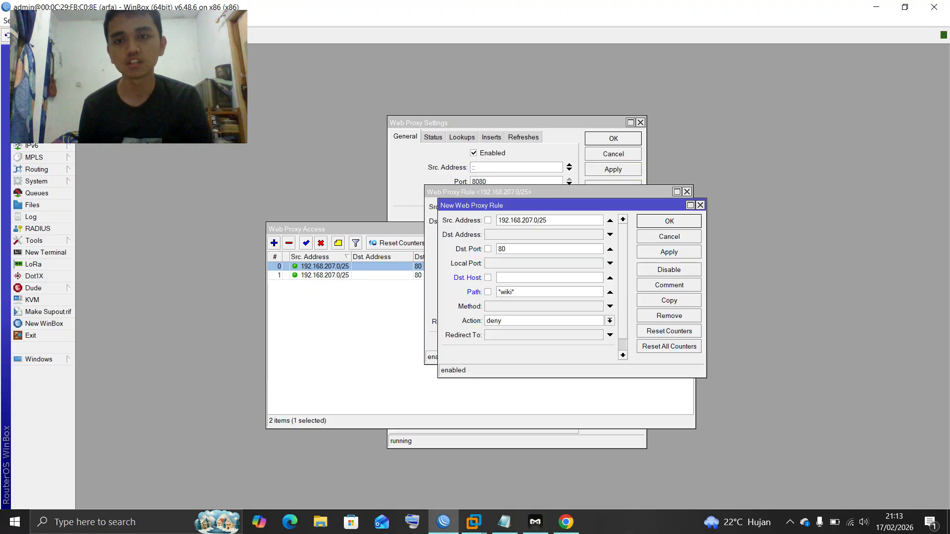
{"action": "key", "text": "Return"}
Remove the httpforever.com destination host from the edited rule and save it
{"action": "key", "text": "ctrl+a"}
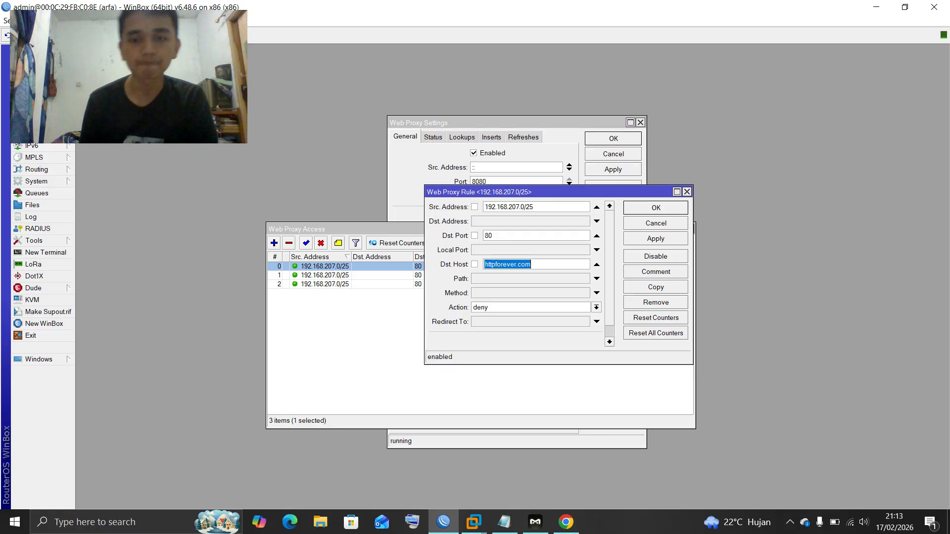
{"action": "key", "text": "BackSpace"}
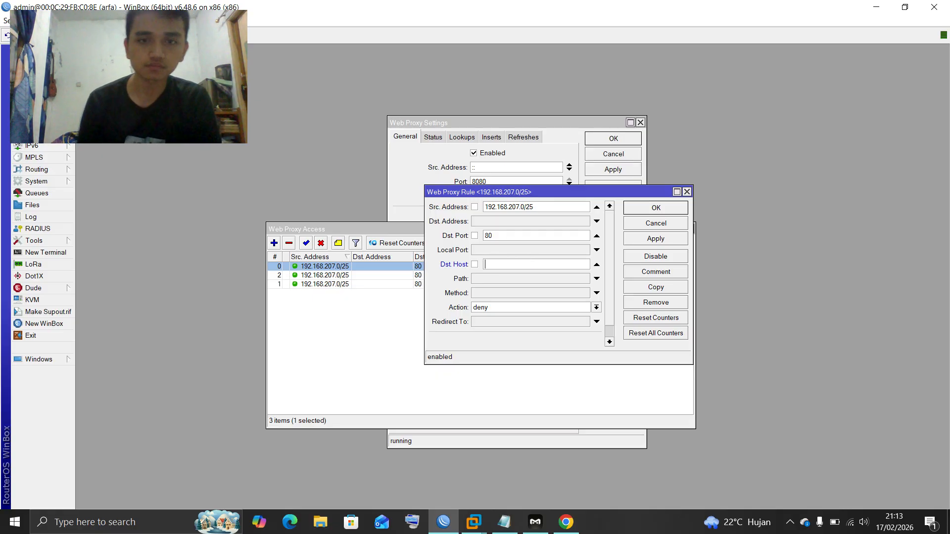
{"action": "key", "text": "Return"}
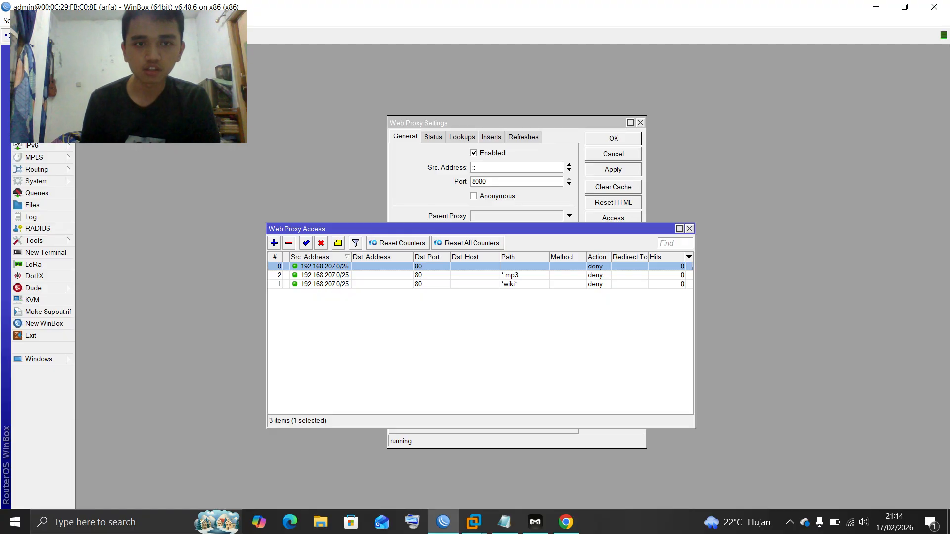
{"action": "key", "text": "Insert"}
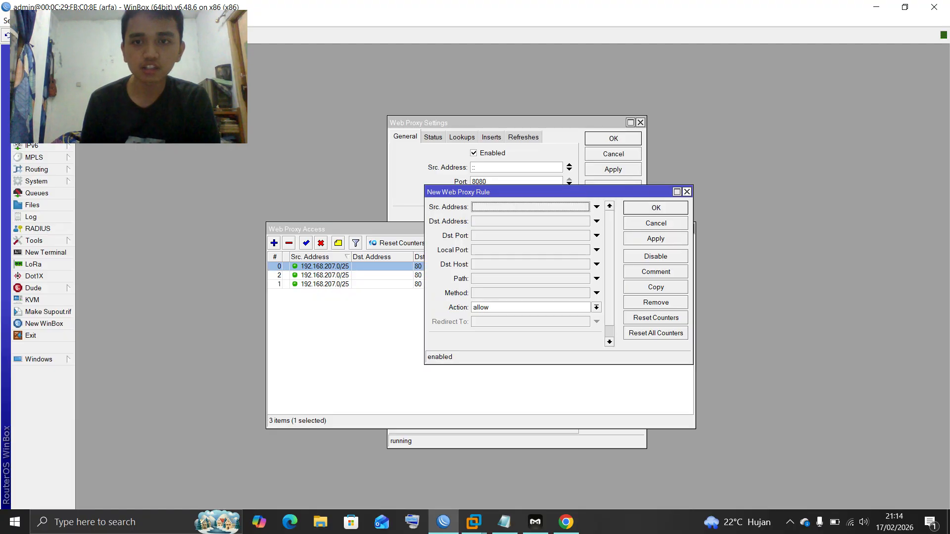
Discard the blank rule, then open the *.mp3 rule and copy it
{"action": "key", "text": "Escape"}
{"action": "key", "text": "Down"}
{"action": "key", "text": "Return"}
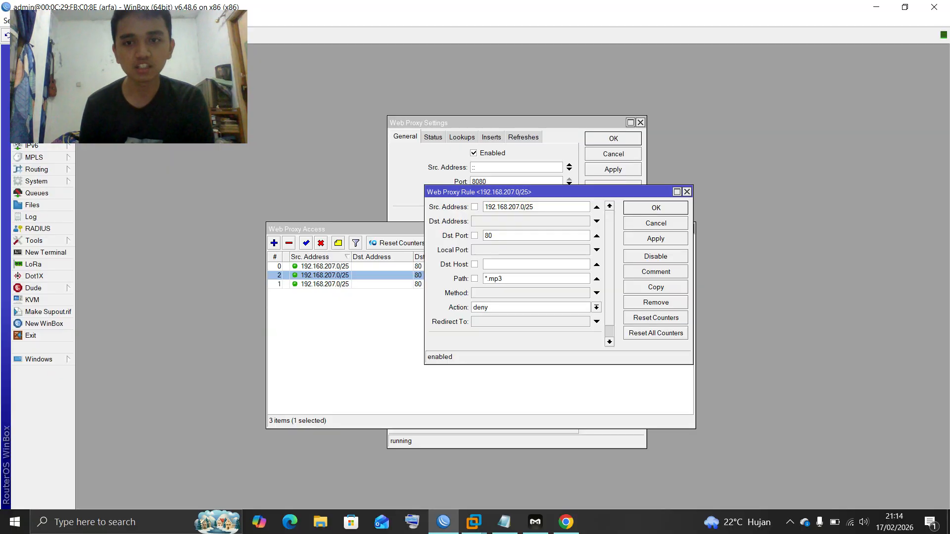
{"action": "left_click", "coordinate": [655, 287]}
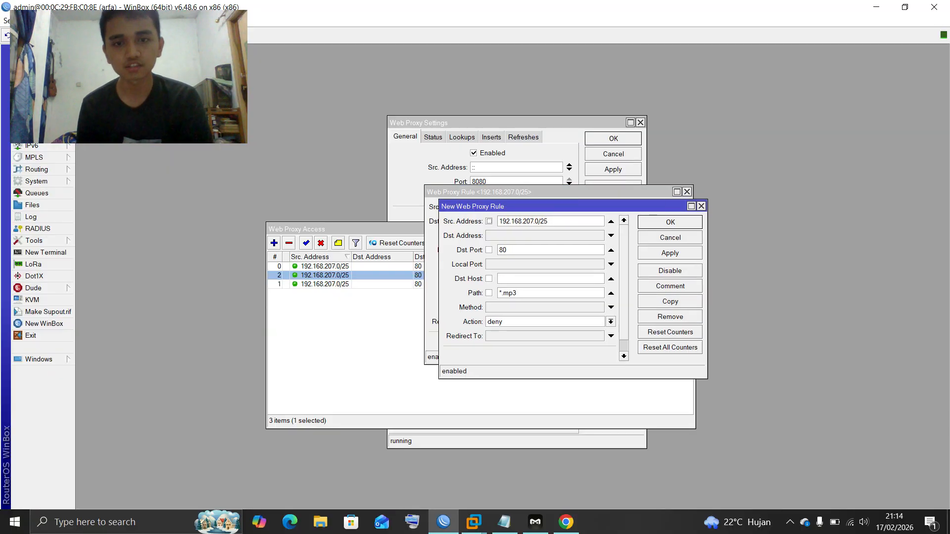
Set Dst. Host web.simmons.edu, Redirect To facebook.com, clear the path, and save
{"action": "type", "text": "we"}
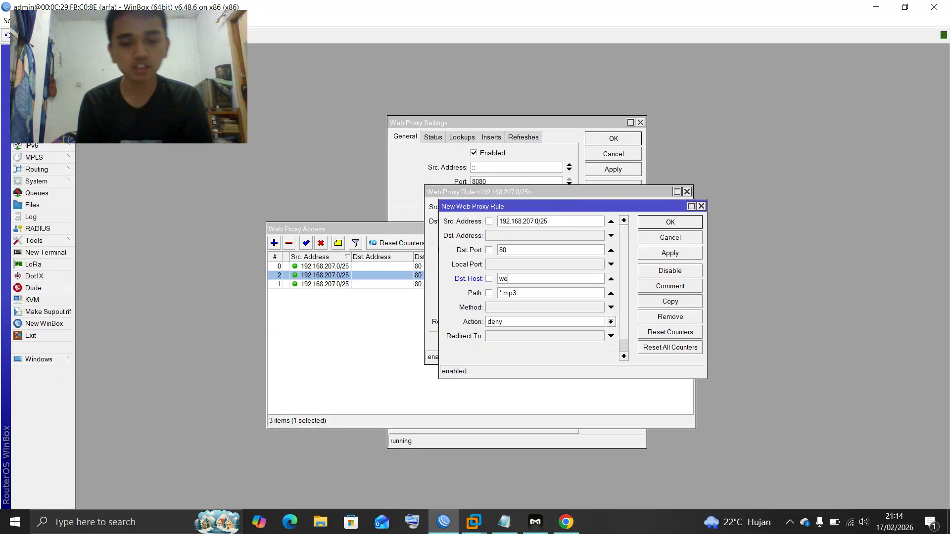
{"action": "type", "text": "b.s"}
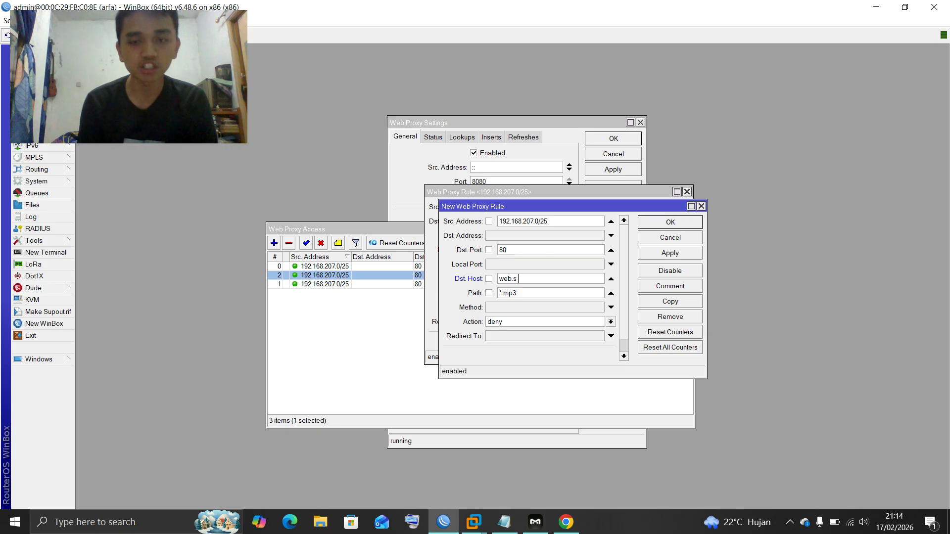
{"action": "type", "text": "immon "}
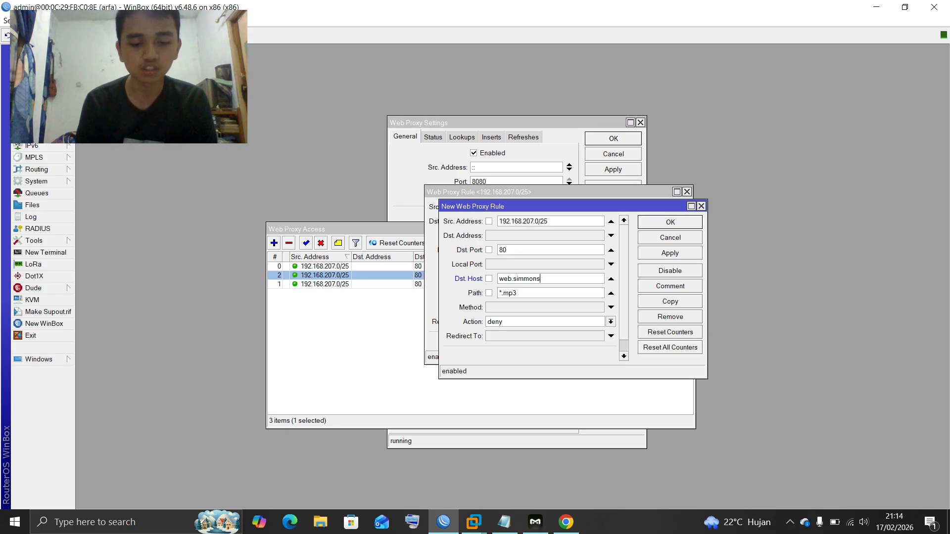
{"action": "type", "text": ".edu"}
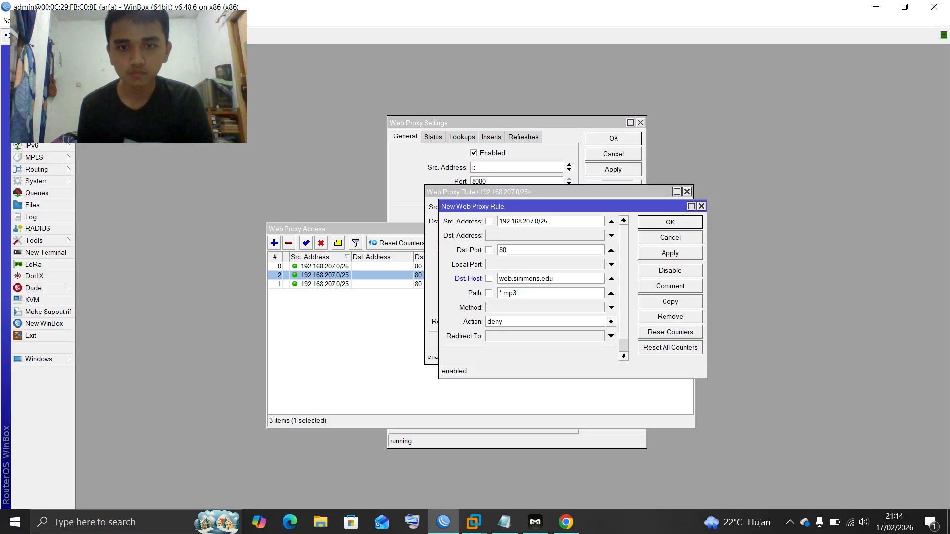
{"action": "left_click", "coordinate": [612, 337]}
{"action": "type", "text": "f"}
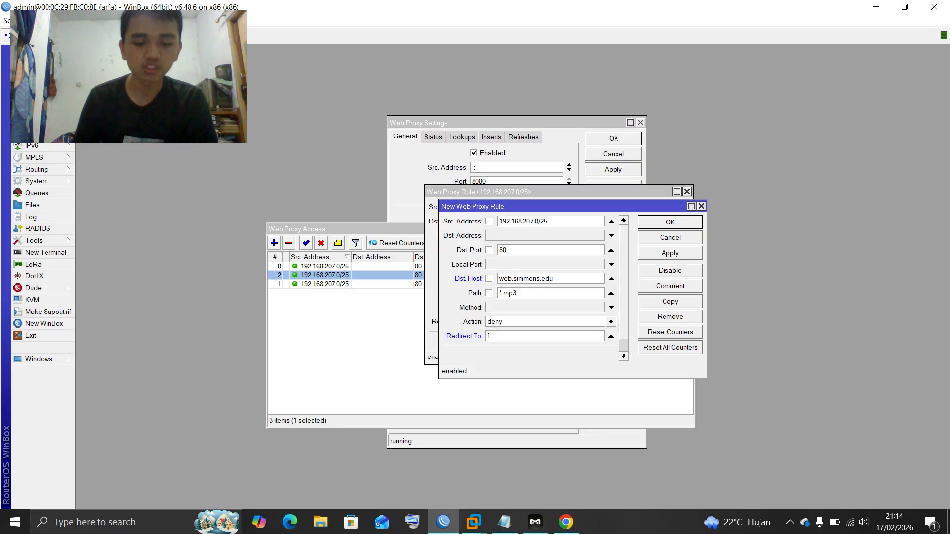
{"action": "type", "text": "aceboo"}
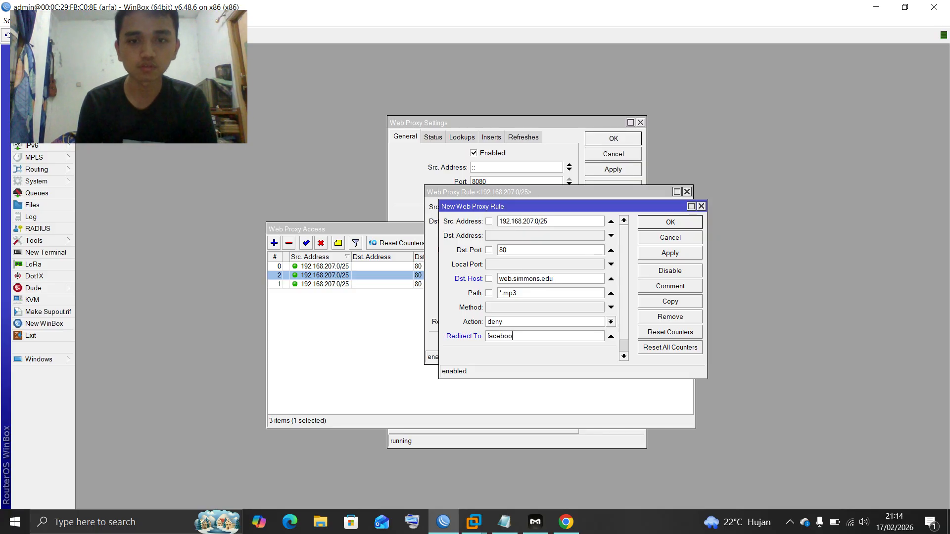
{"action": "type", "text": "k.com"}
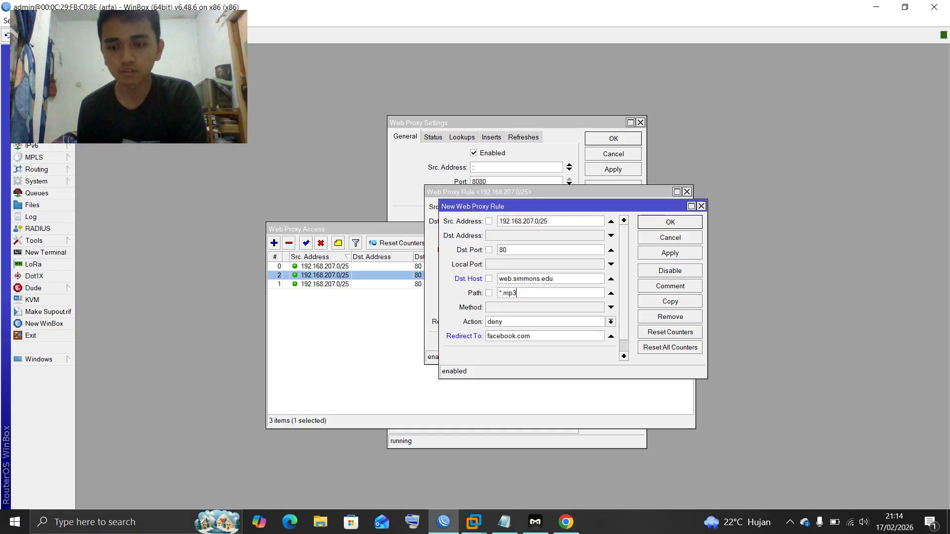
{"action": "key", "text": "BackSpace"}
{"action": "key", "text": "BackSpace"}
{"action": "key", "text": "BackSpace"}
{"action": "key", "text": "BackSpace"}
{"action": "key", "text": "BackSpace"}
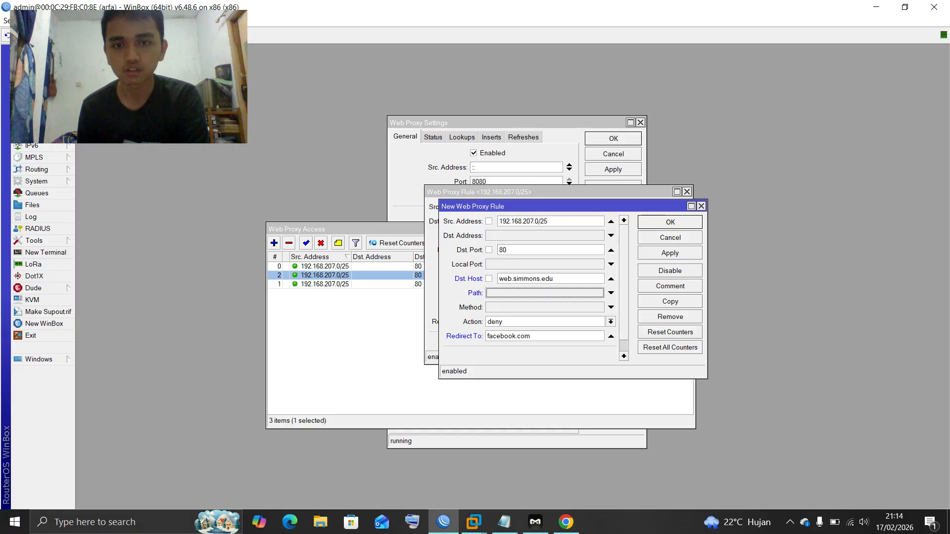
{"action": "key", "text": "Return"}
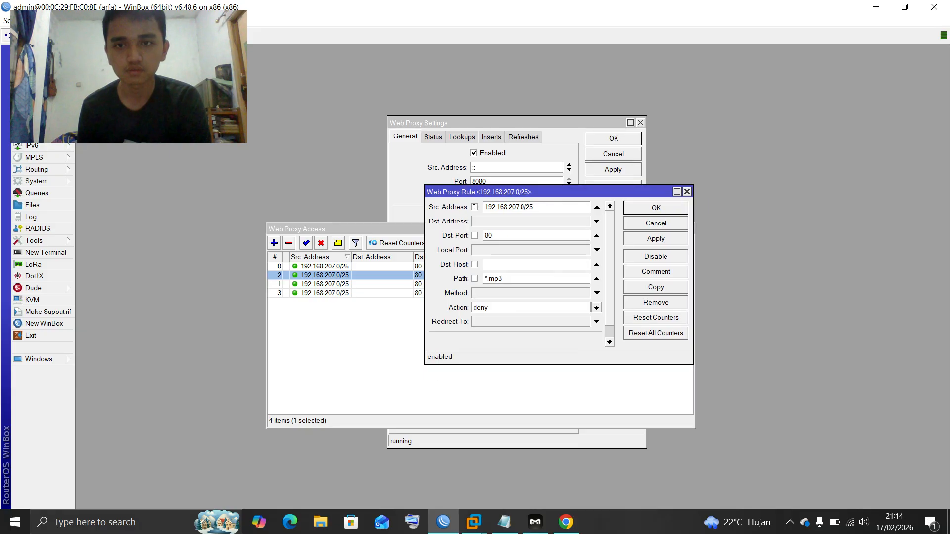
{"action": "key", "text": "Return"}
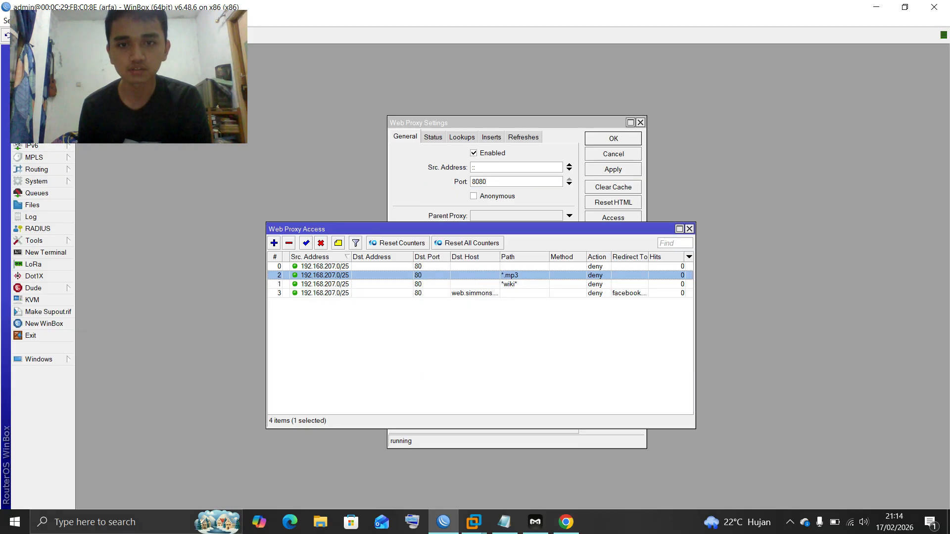
Close the browser and the Web Proxy Access and Web Proxy Settings windows
{"action": "key", "text": "alt+Tab"}
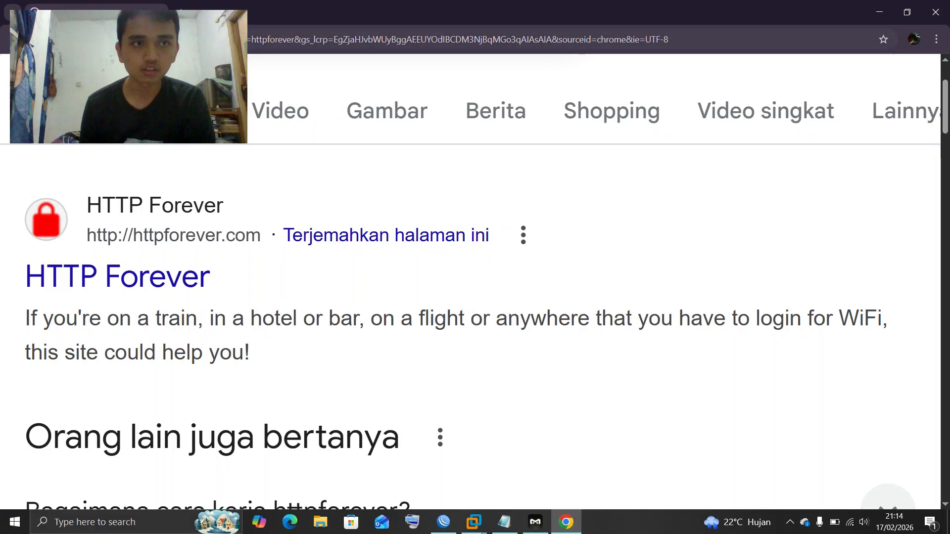
{"action": "key", "text": "alt+F4"}
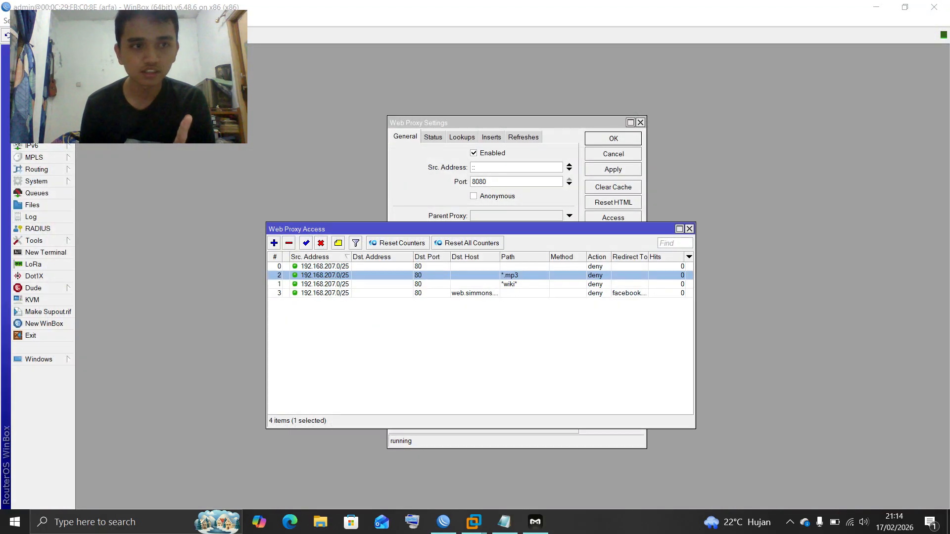
{"action": "left_click", "coordinate": [689, 229]}
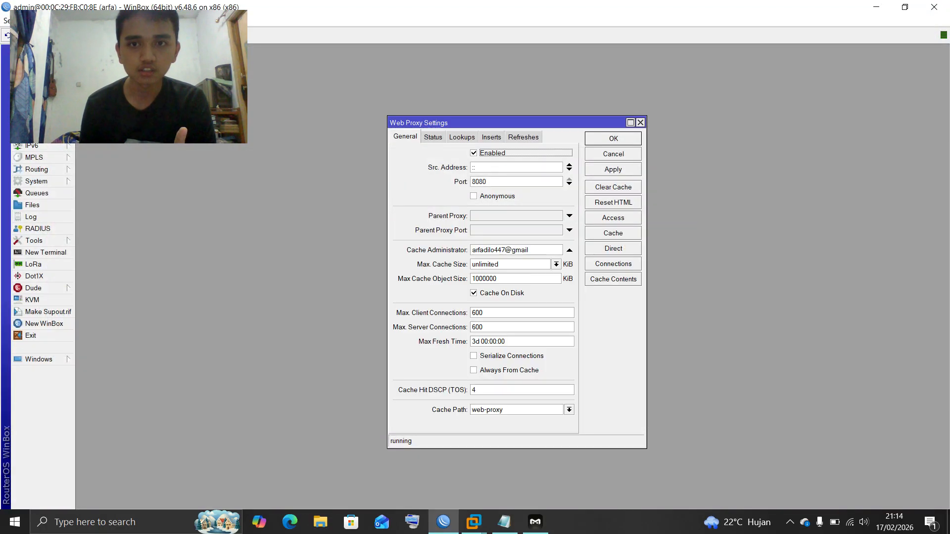
{"action": "key", "text": "Escape"}
Reboot the router from the System menu and switch to the Proxy VM console
{"action": "left_click", "coordinate": [36, 181]}
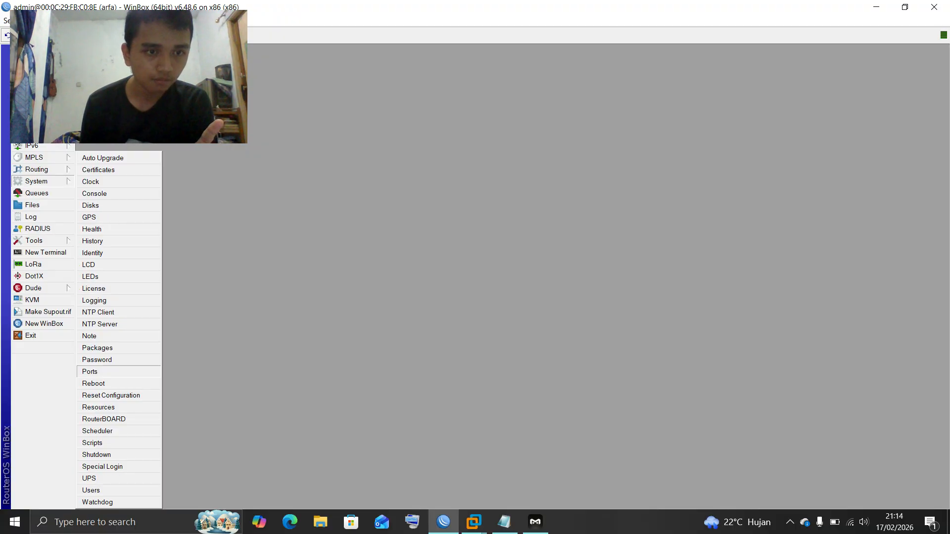
{"action": "key", "text": "Escape"}
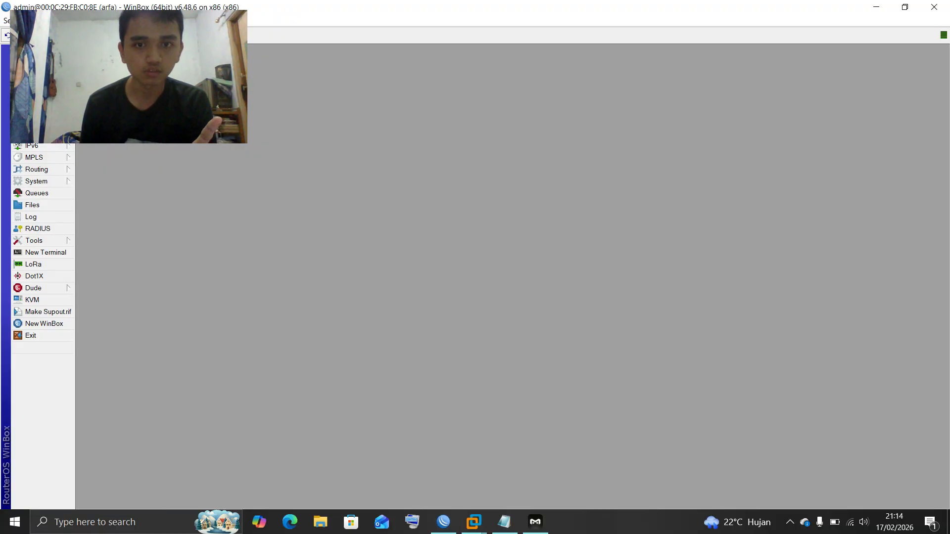
{"action": "key", "text": "Return"}
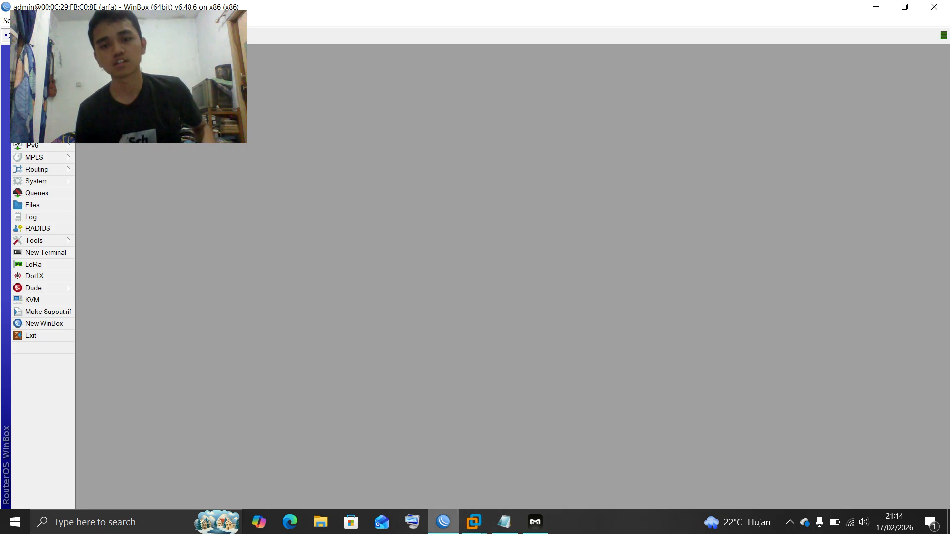
{"action": "left_click", "coordinate": [474, 522]}
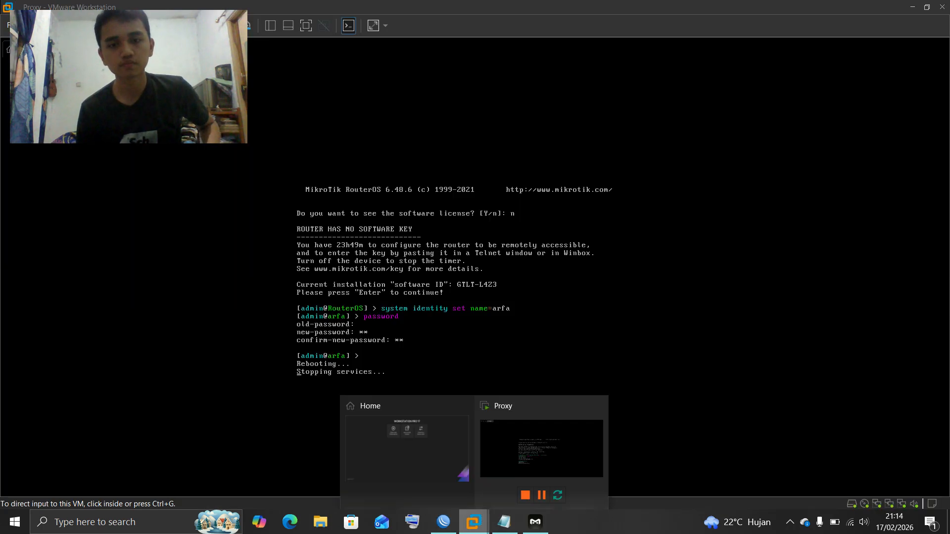
Capture keyboard input into the Proxy VM console with Ctrl+G while RouterOS restarts
{"action": "key", "text": "ctrl+g"}
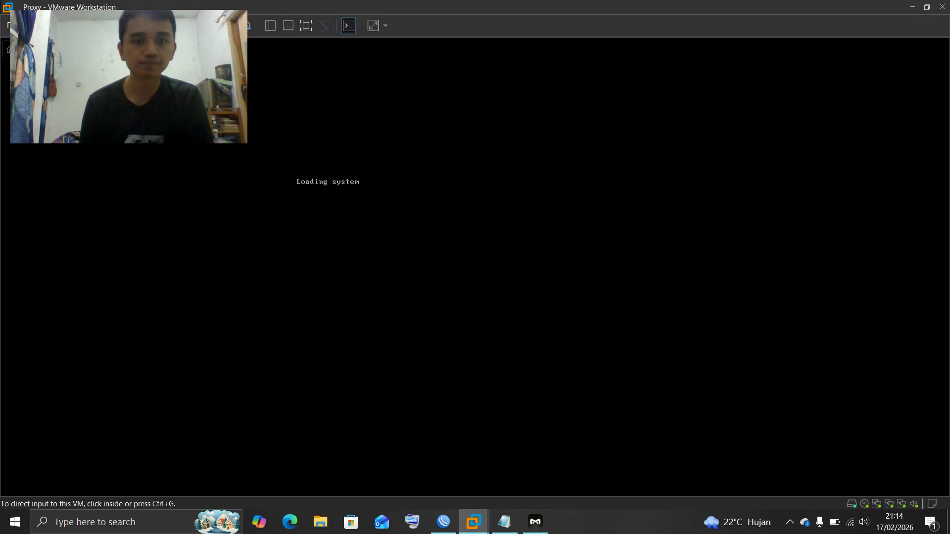
{"action": "key", "text": "ctrl+alt"}
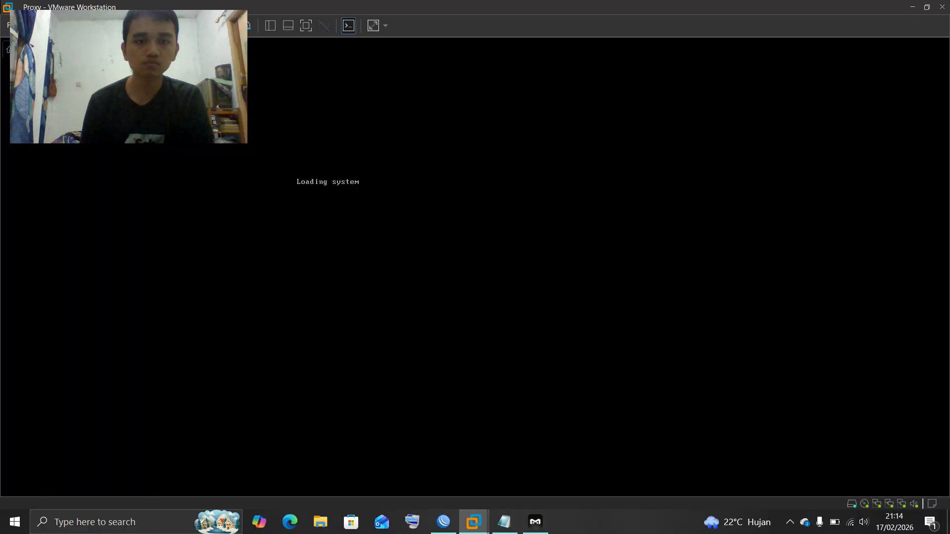
{"action": "left_click", "coordinate": [504, 522]}
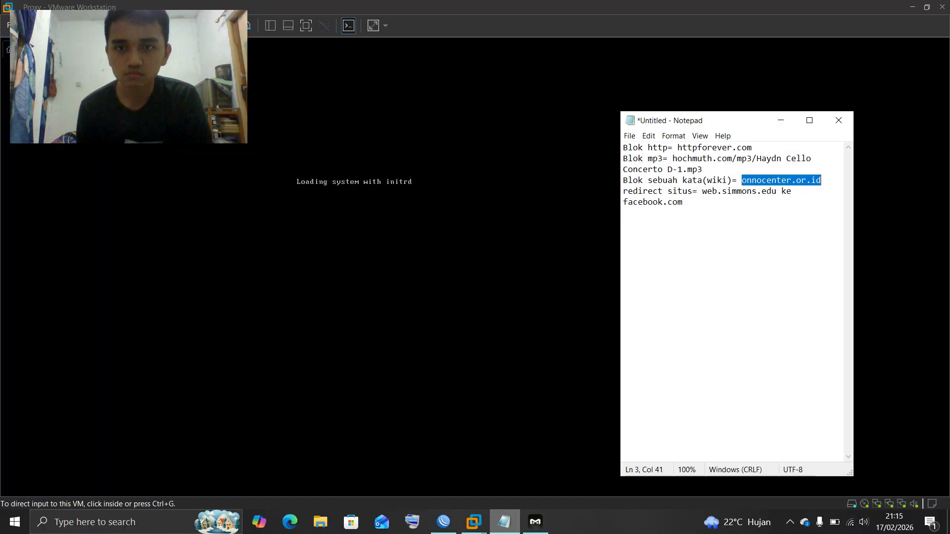
{"action": "left_click", "coordinate": [504, 522]}
{"action": "key", "text": "ctrl+g"}
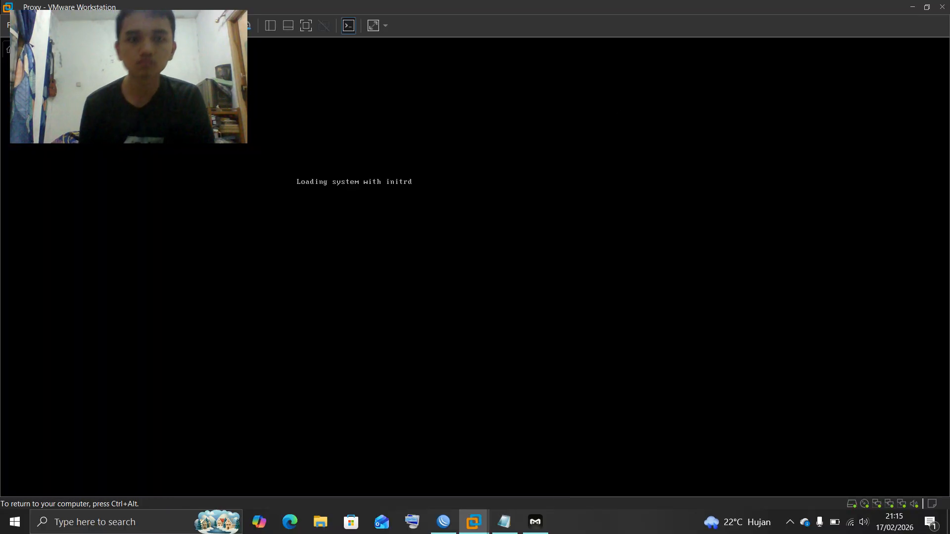
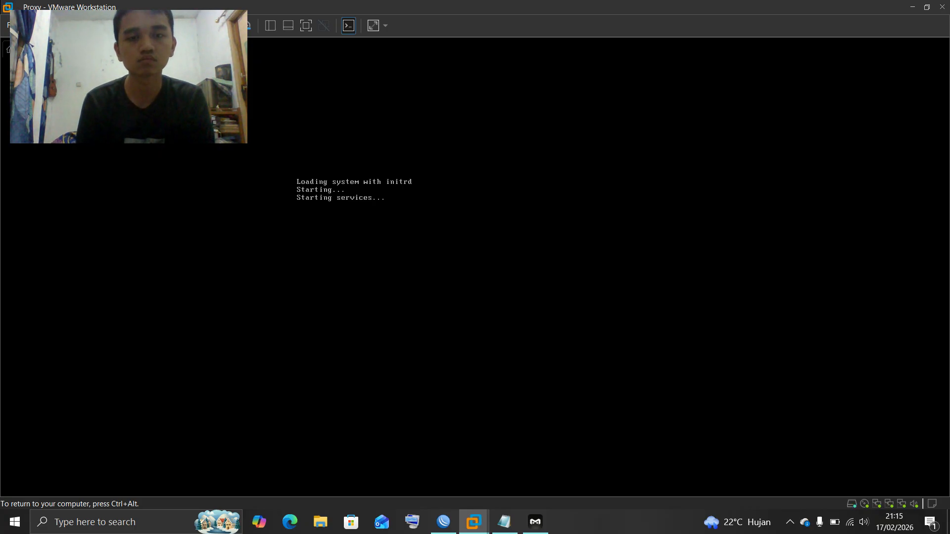
Log in to the RouterOS console as admin and get past the software key notice
{"action": "type", "text": "adm"}
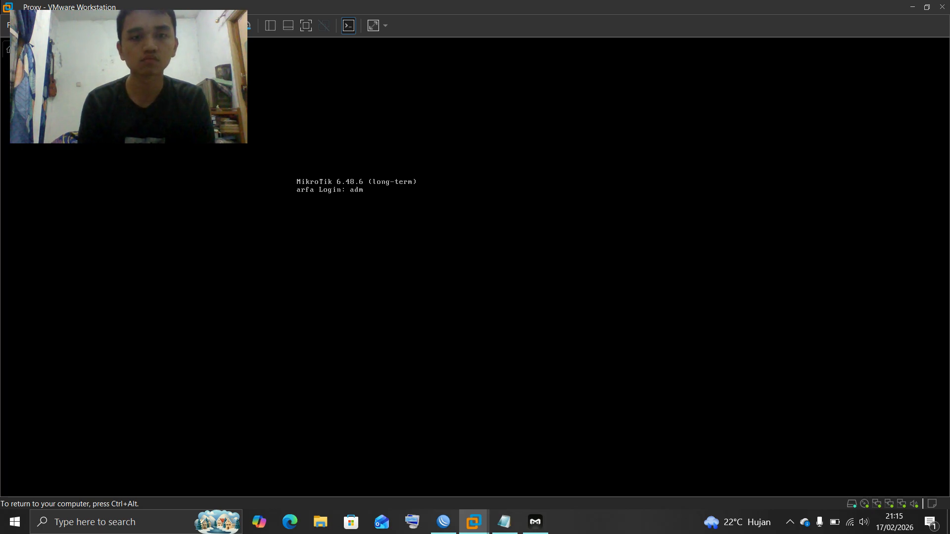
{"action": "type", "text": "ii"}
{"action": "key", "text": "BackSpace"}
{"action": "type", "text": "n"}
{"action": "key", "text": "Return"}
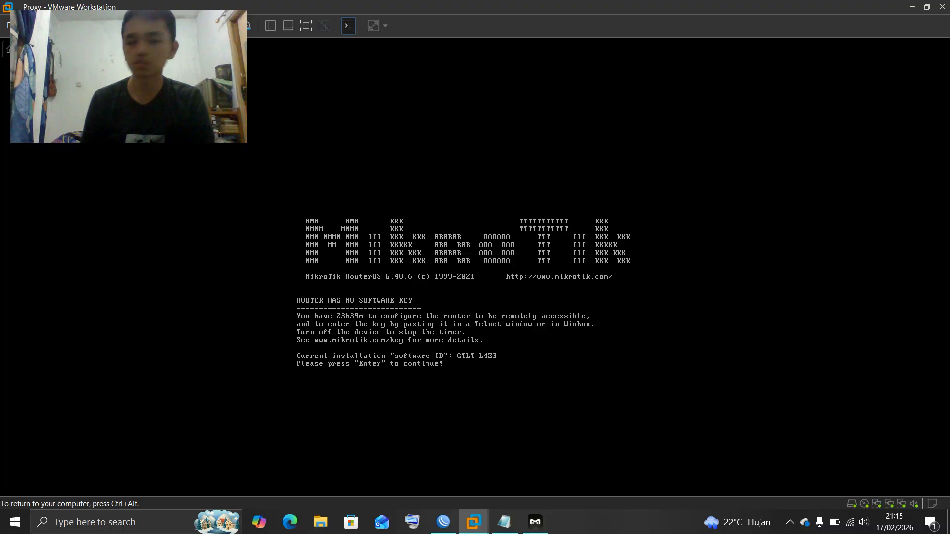
{"action": "key", "text": "Return"}
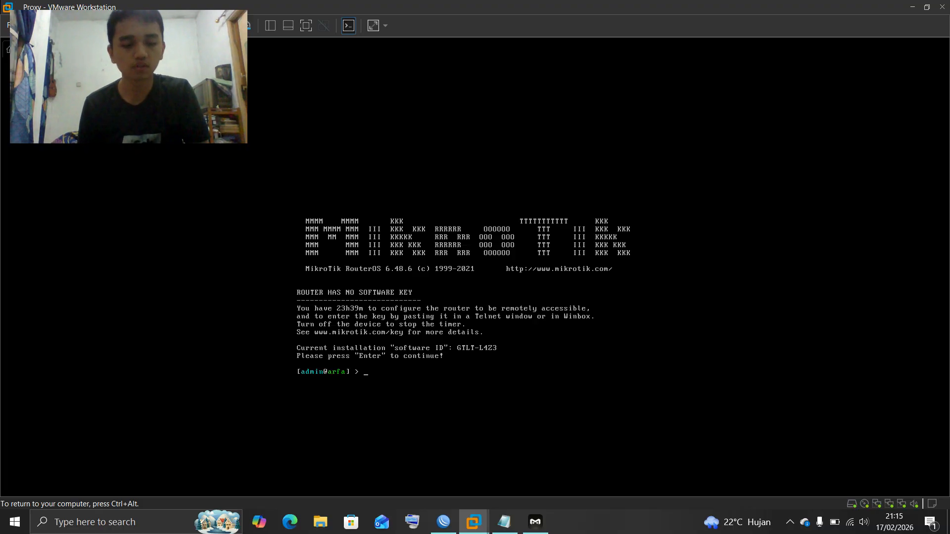
{"action": "key", "text": "ctrl+alt"}
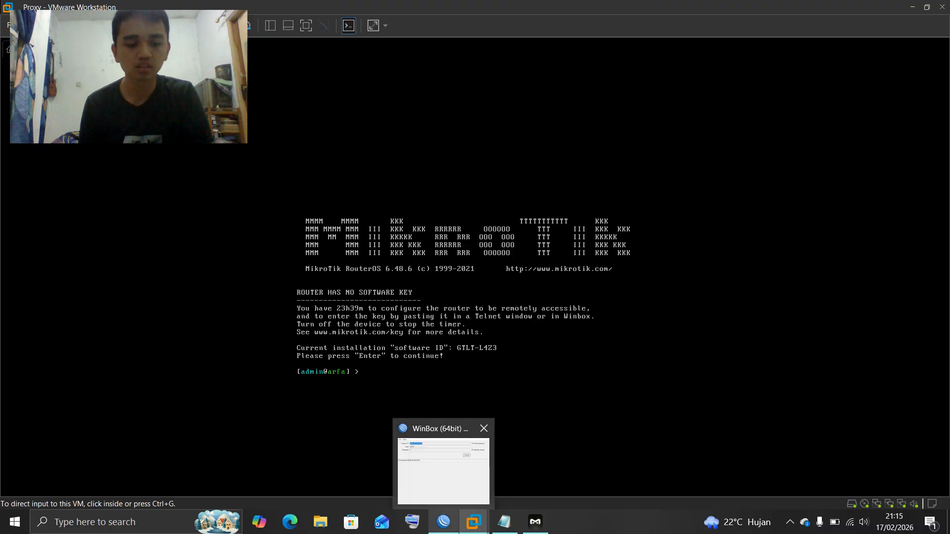
Launch Chrome and visit httpforever.com, which the proxy answers with an Access Denied page
{"action": "key", "text": "super"}
{"action": "type", "text": "chr"}
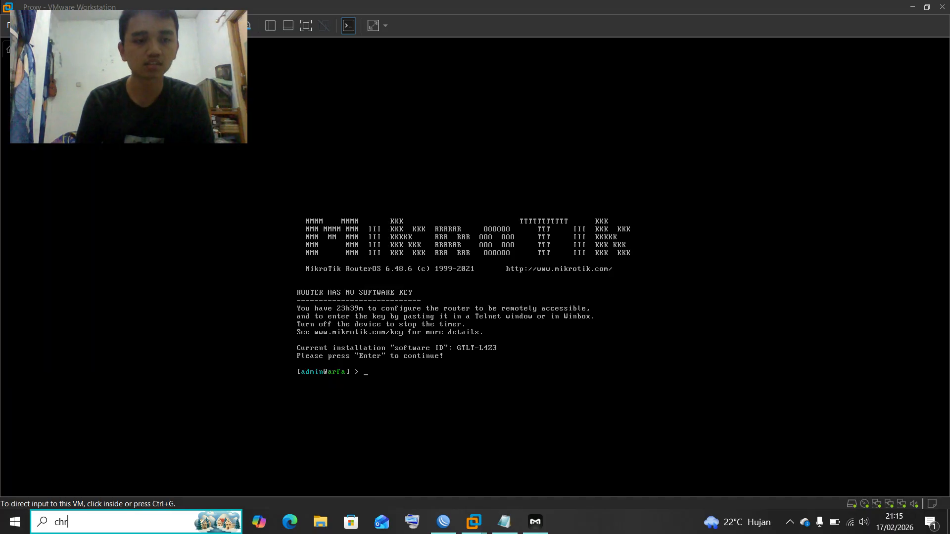
{"action": "type", "text": "ome"}
{"action": "key", "text": "Escape"}
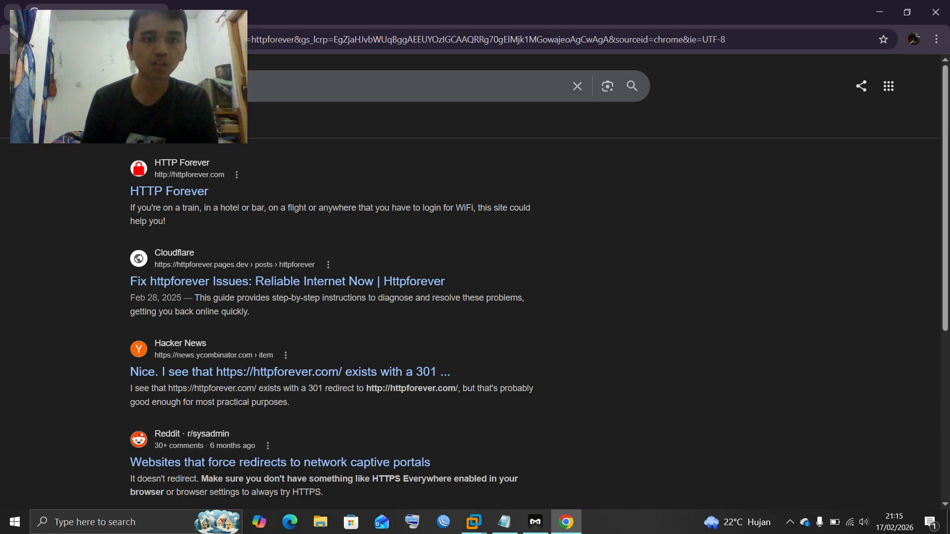
{"action": "left_click", "coordinate": [169, 192]}
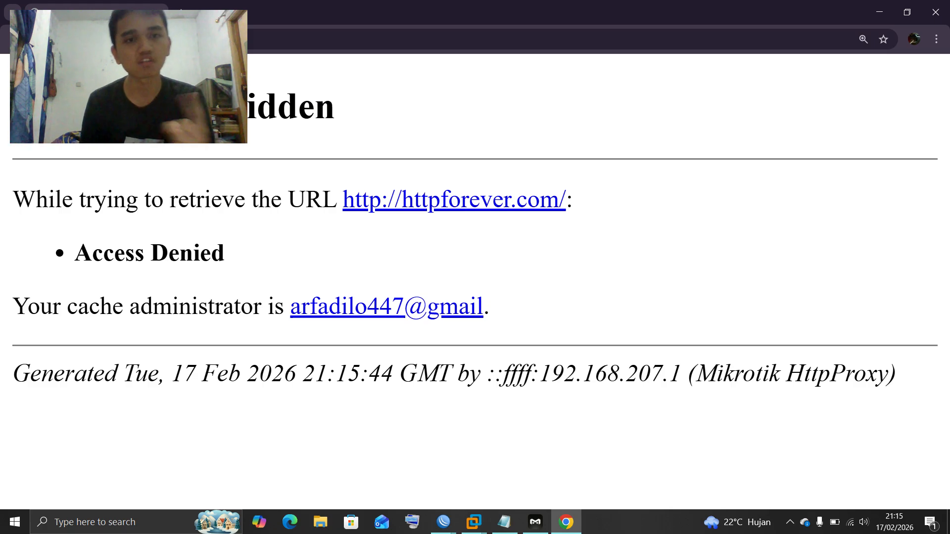
{"action": "key", "text": "ctrl+t"}
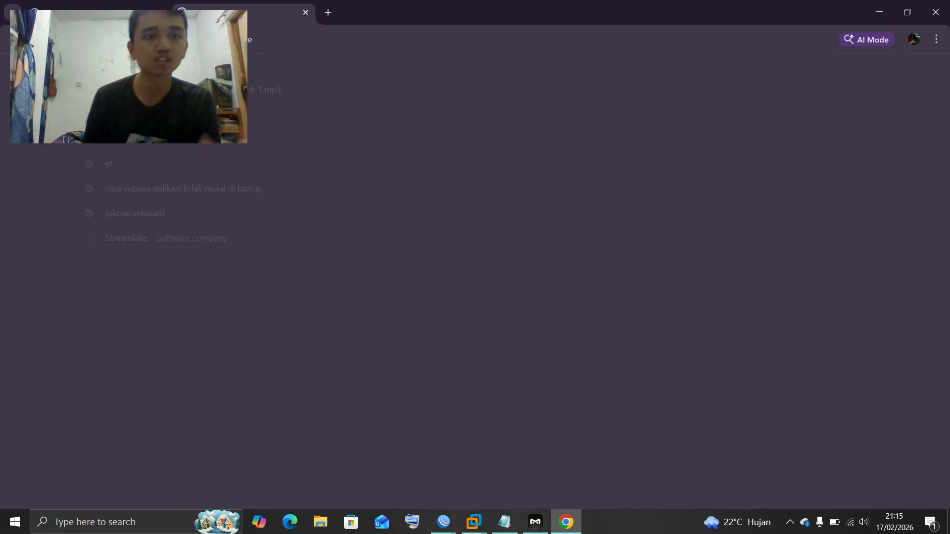
{"action": "type", "text": "onnoc"}
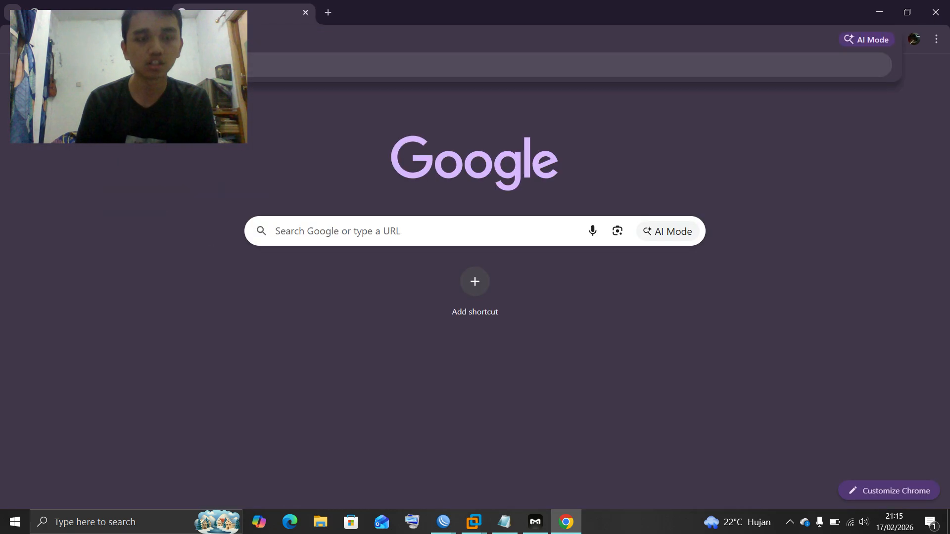
{"action": "type", "text": "enter"}
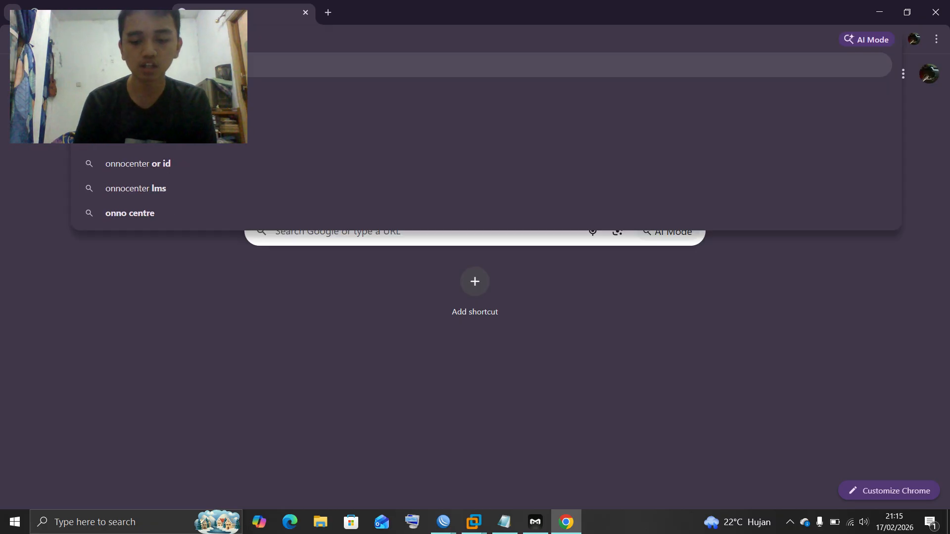
{"action": "type", "text": "."}
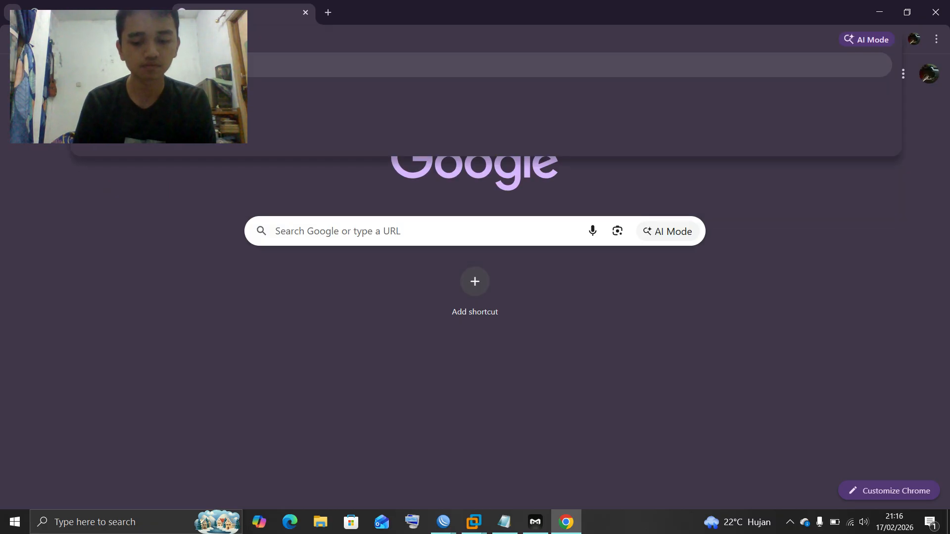
{"action": "key", "text": "Return"}
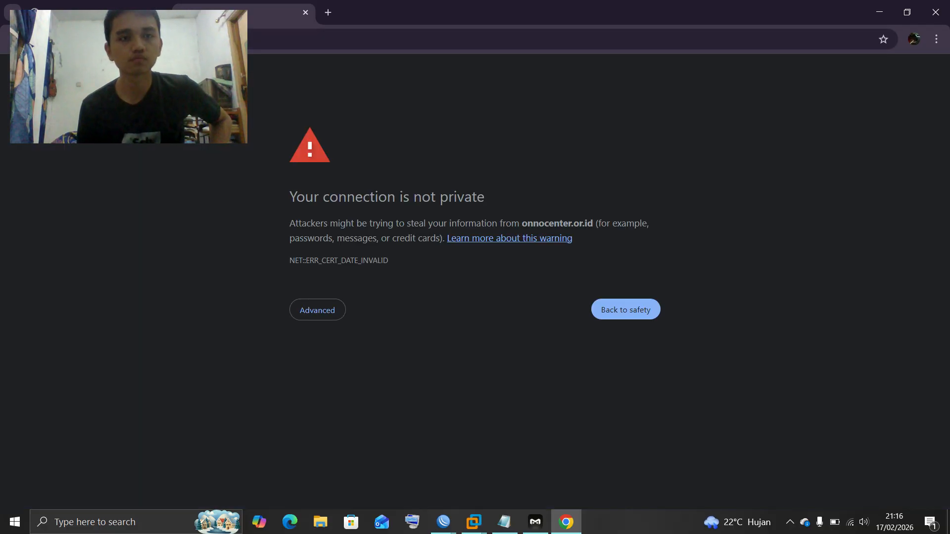
{"action": "left_click", "coordinate": [173, 39]}
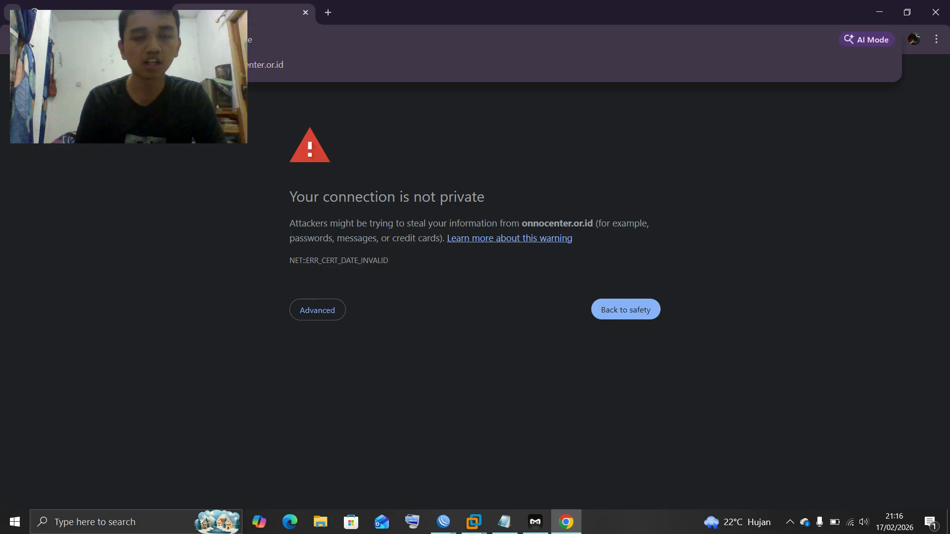
{"action": "type", "text": "http"}
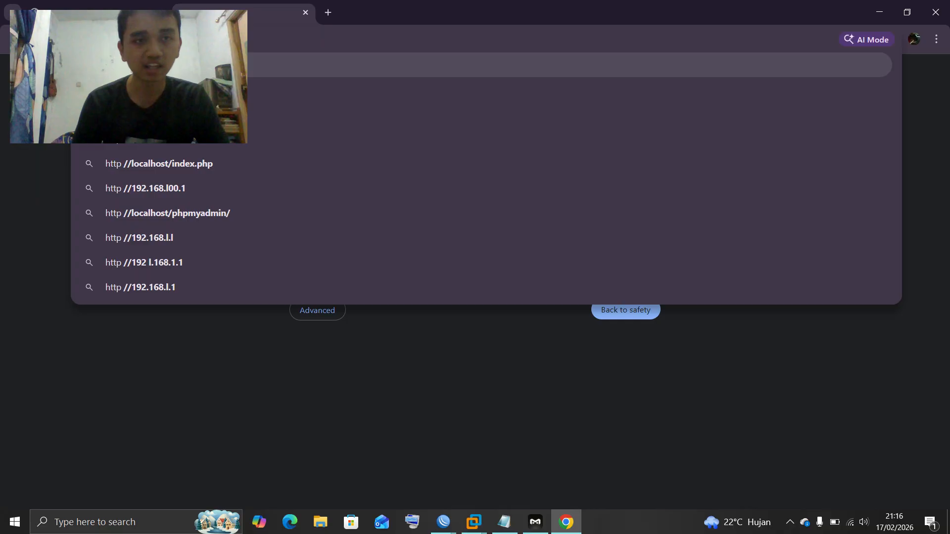
{"action": "type", "text": "://"}
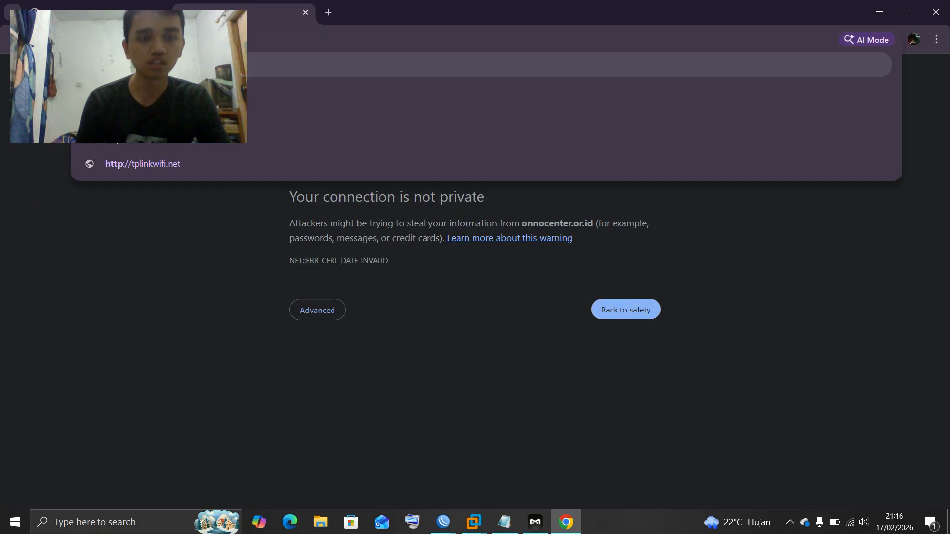
{"action": "type", "text": "o"}
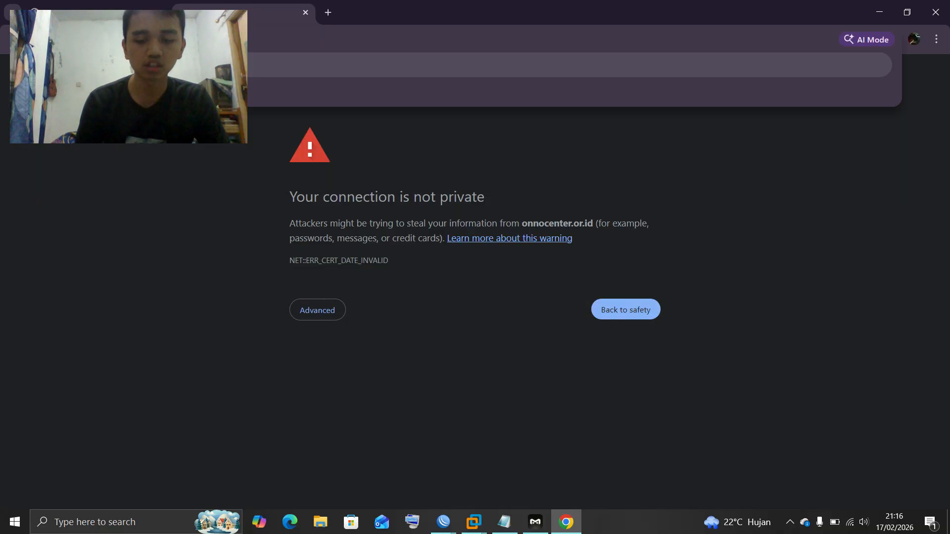
{"action": "key", "text": "Return"}
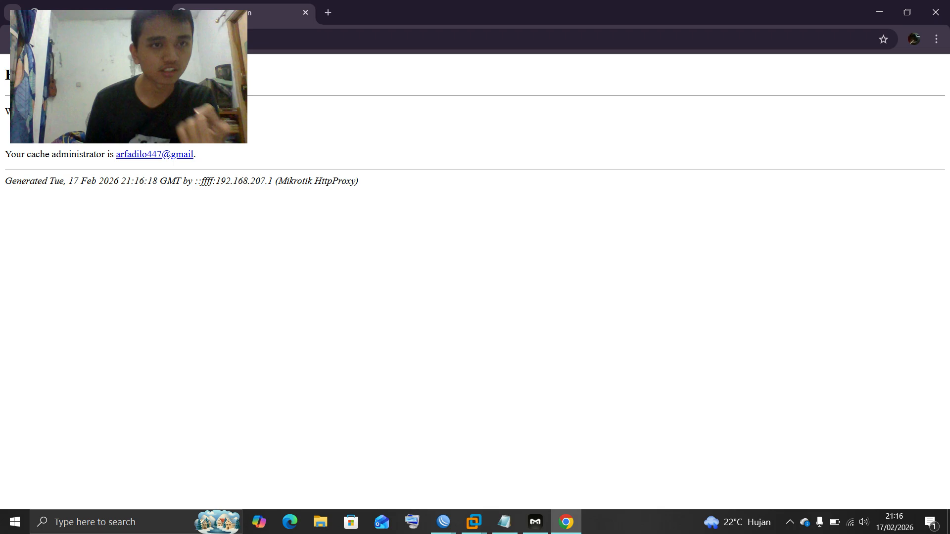
{"action": "key", "text": "ctrl+plus"}
{"action": "key", "text": "ctrl+plus"}
{"action": "key", "text": "ctrl+plus"}
{"action": "key", "text": "ctrl+plus"}
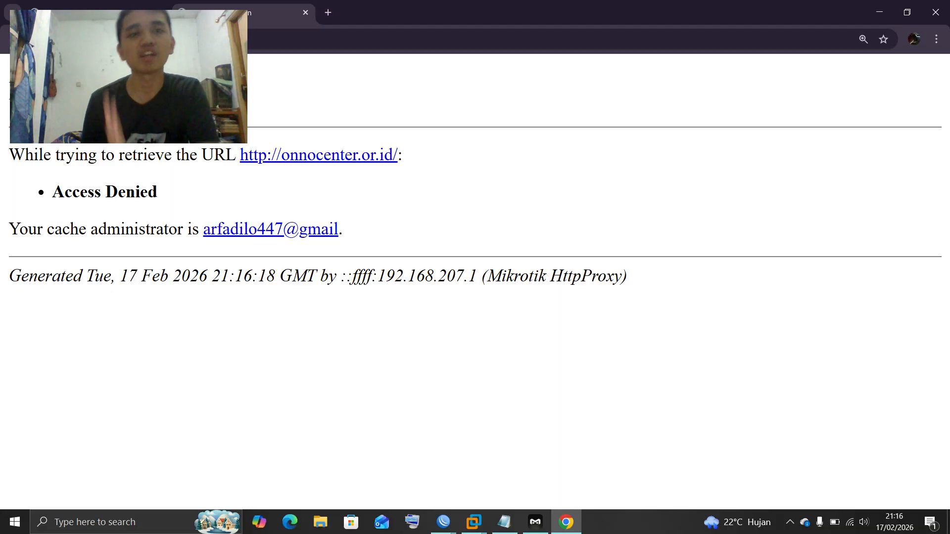
{"action": "left_click", "coordinate": [328, 12]}
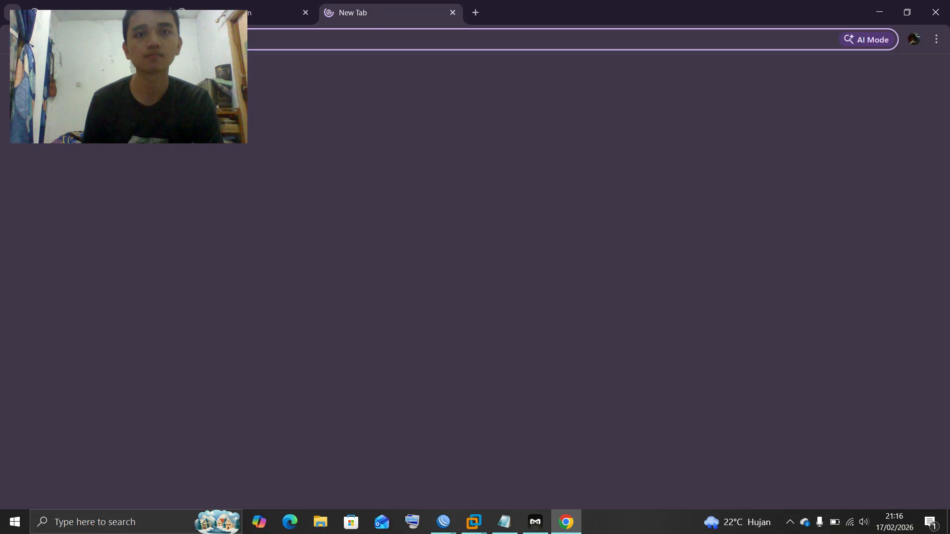
Request the hochmuth.com Haydn Cello Concerto D-1.mp3 URL and zoom in on the Access Denied page
{"action": "left_click", "coordinate": [321, 39]}
{"action": "type", "text": "http"}
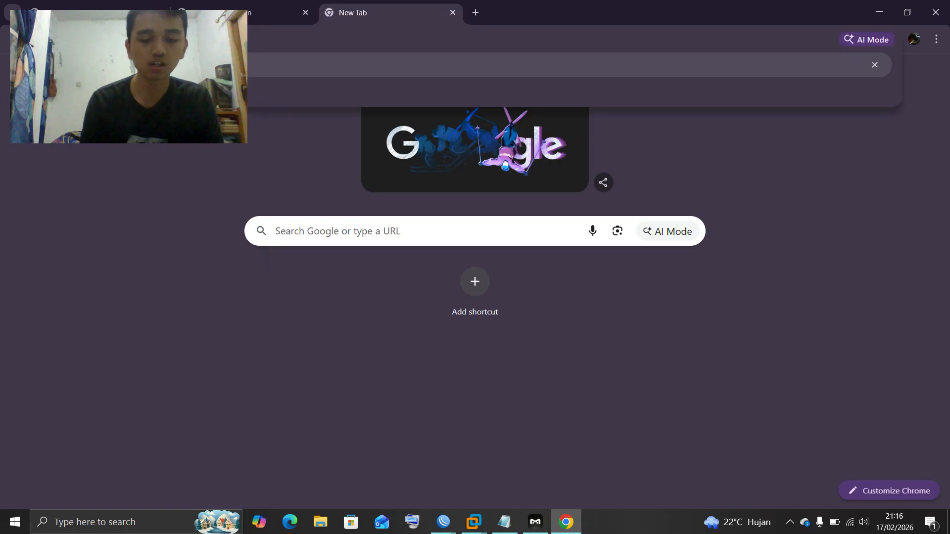
{"action": "type", "text": "://"}
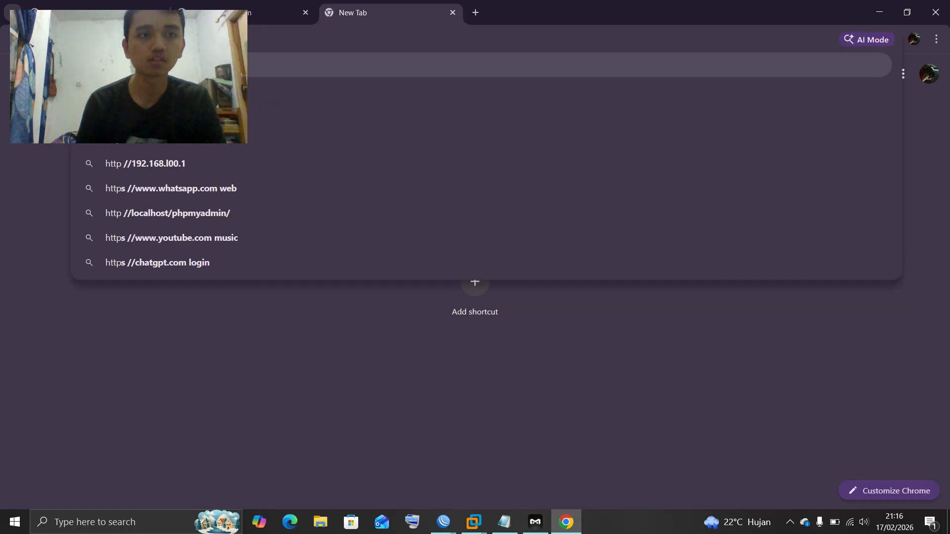
{"action": "type", "text": "hoch"}
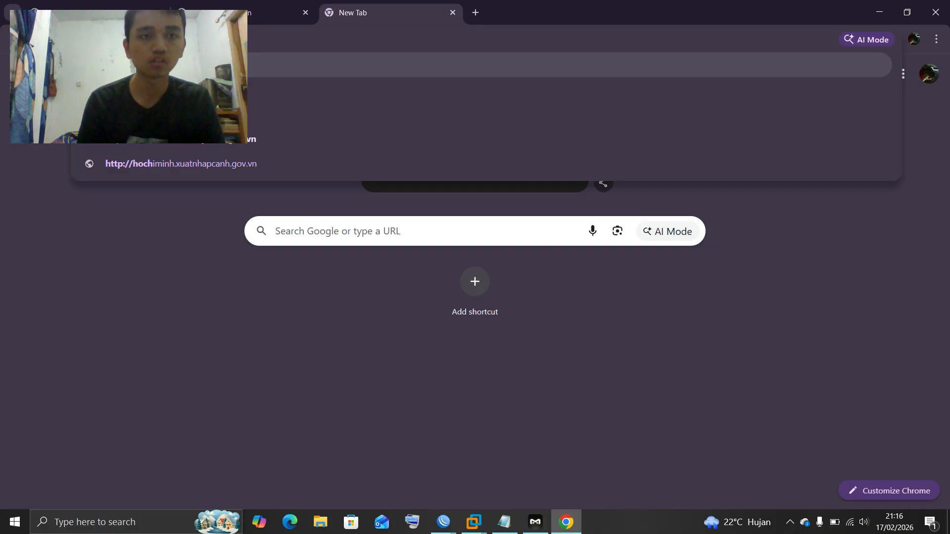
{"action": "type", "text": "mu"}
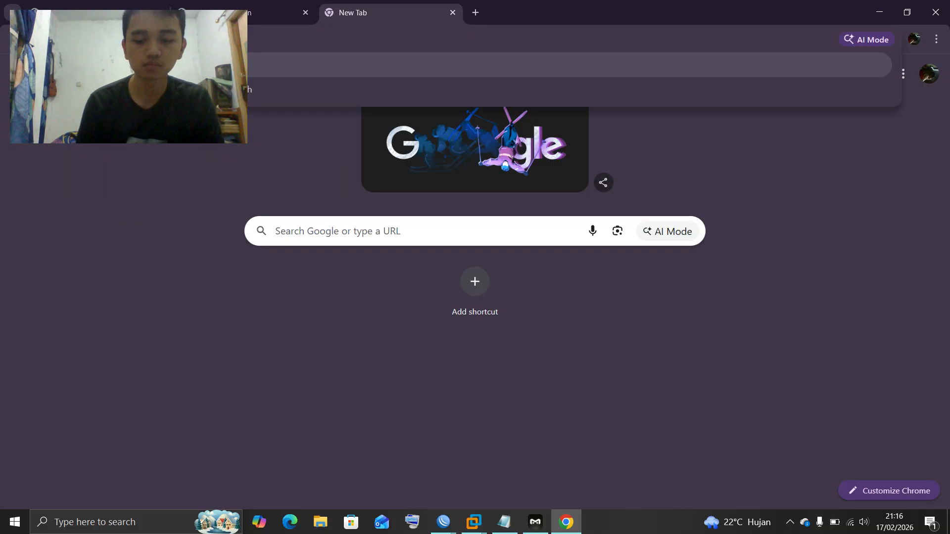
{"action": "type", "text": "netw"}
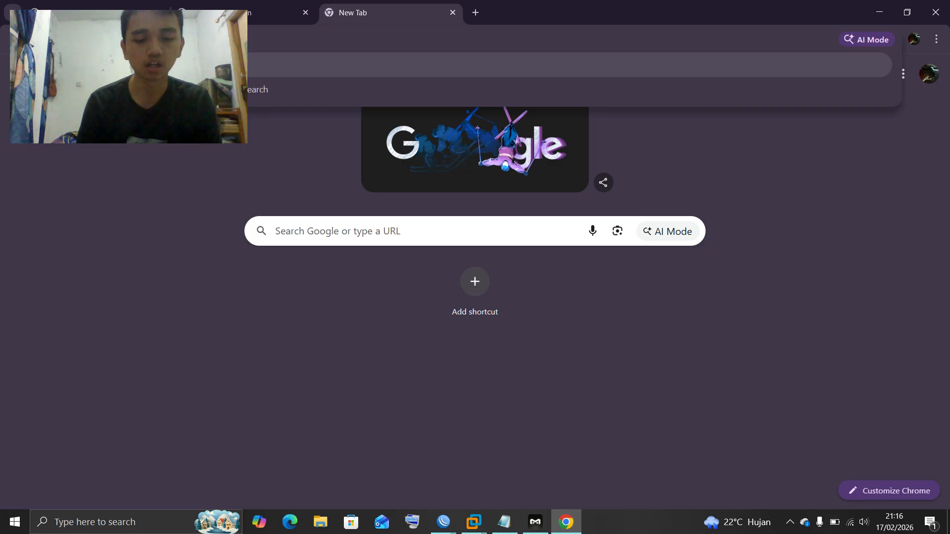
{"action": "type", "text": "local/Ce"}
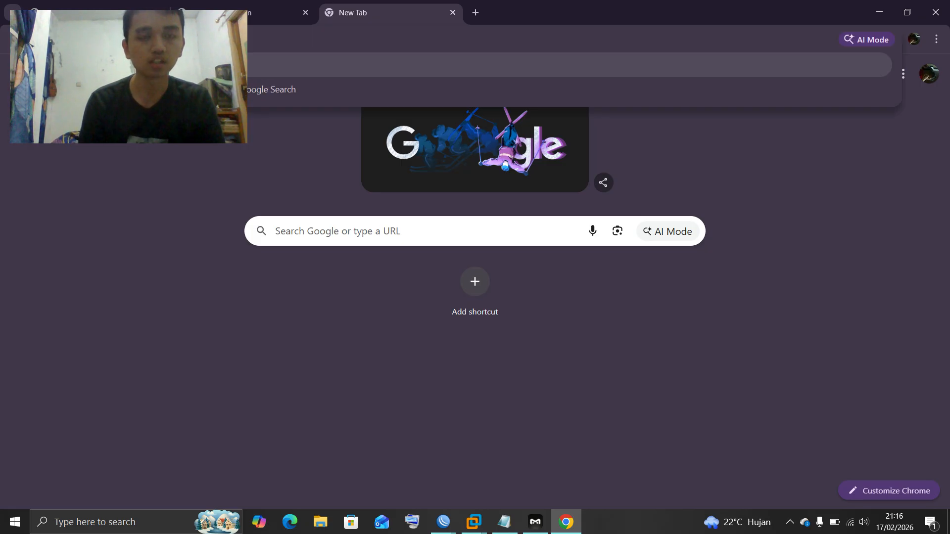
{"action": "type", "text": "llo"}
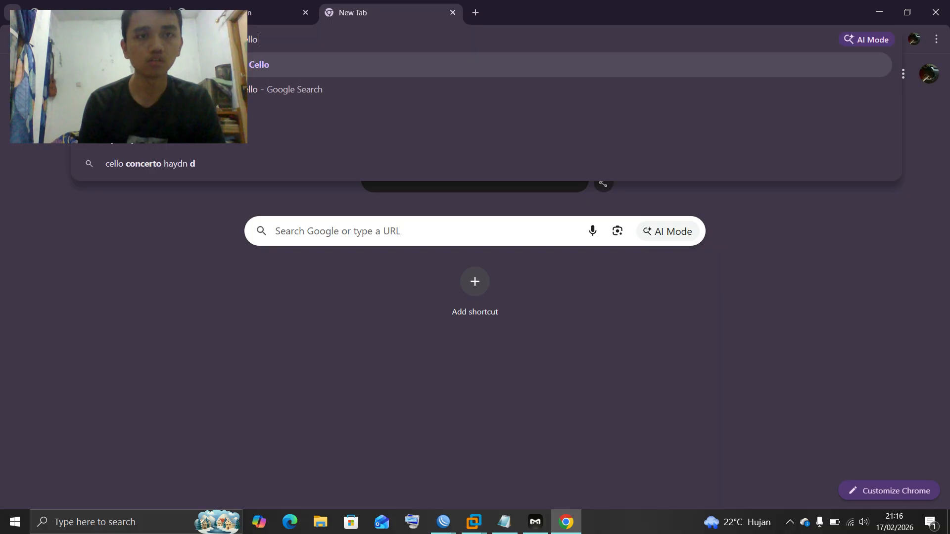
{"action": "type", "text": " Concerto"}
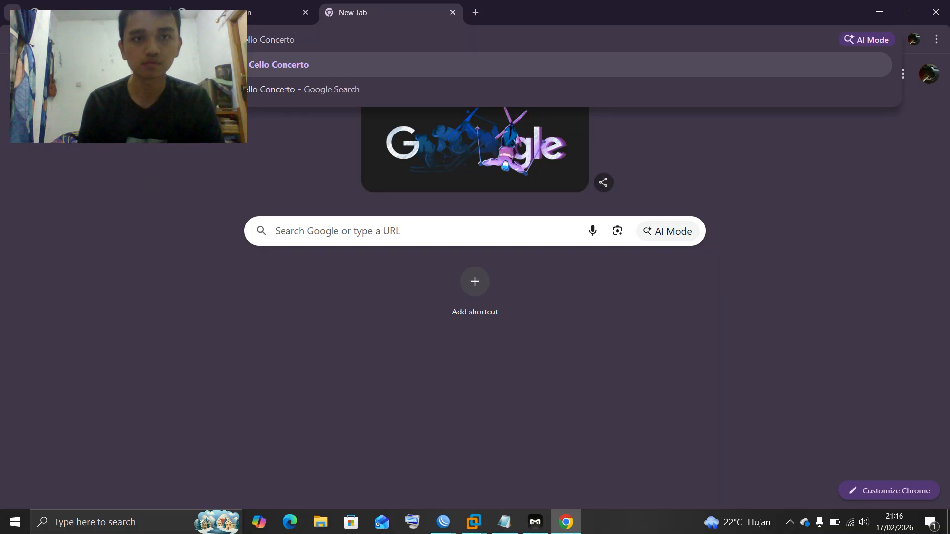
{"action": "type", "text": " D-1"}
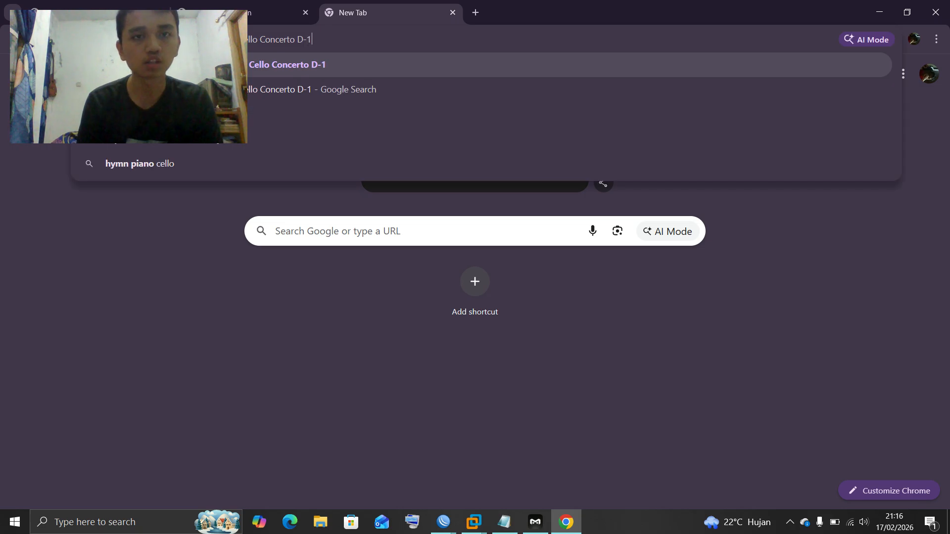
{"action": "type", "text": ".mp"}
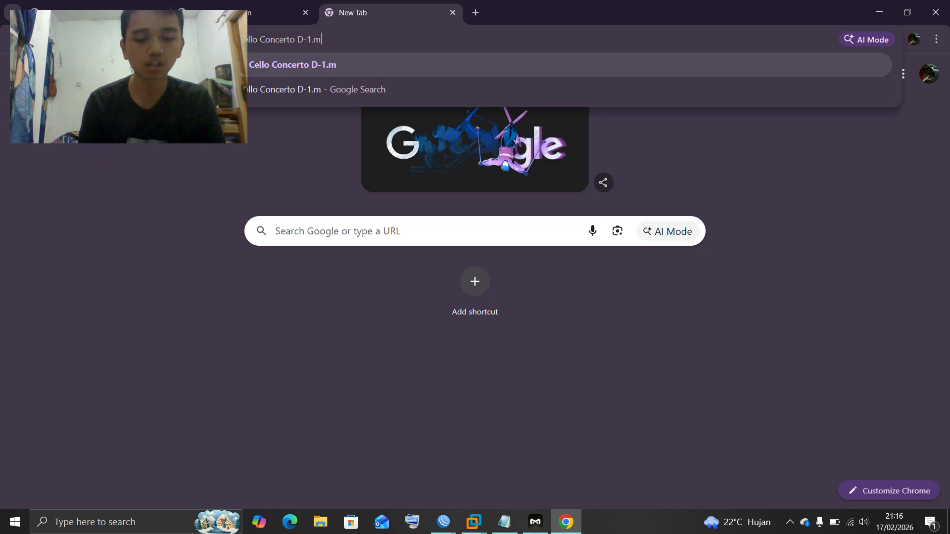
{"action": "type", "text": "3"}
{"action": "key", "text": "Return"}
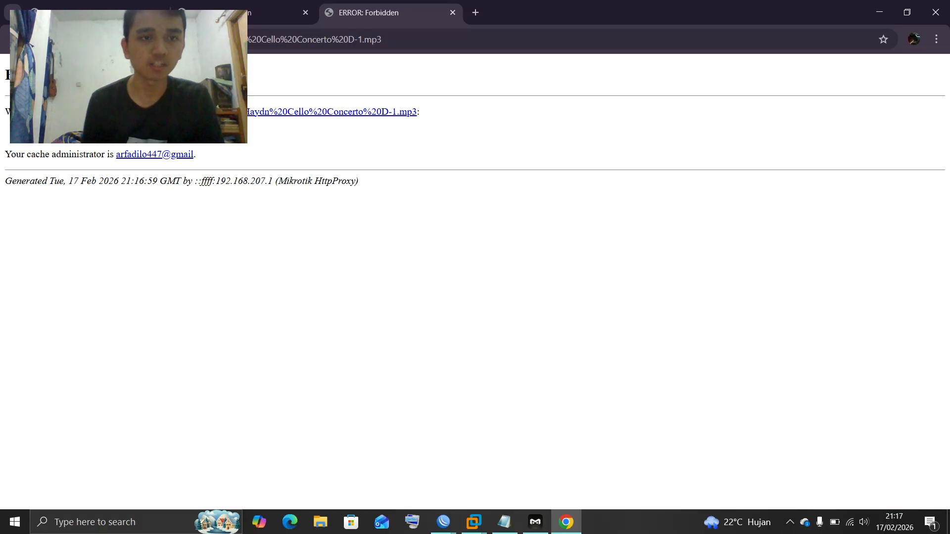
{"action": "key", "text": "ctrl+plus"}
{"action": "key", "text": "ctrl+plus"}
{"action": "key", "text": "ctrl+plus"}
{"action": "key", "text": "ctrl+plus"}
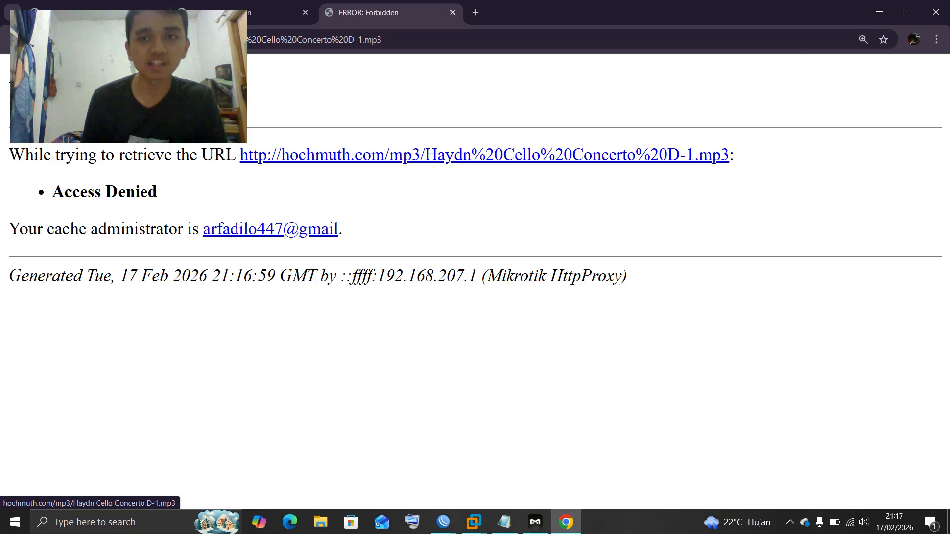
In a new tab, load web.simmon.com and get the proxy's ERROR: Forbidden page
{"action": "left_click", "coordinate": [475, 12]}
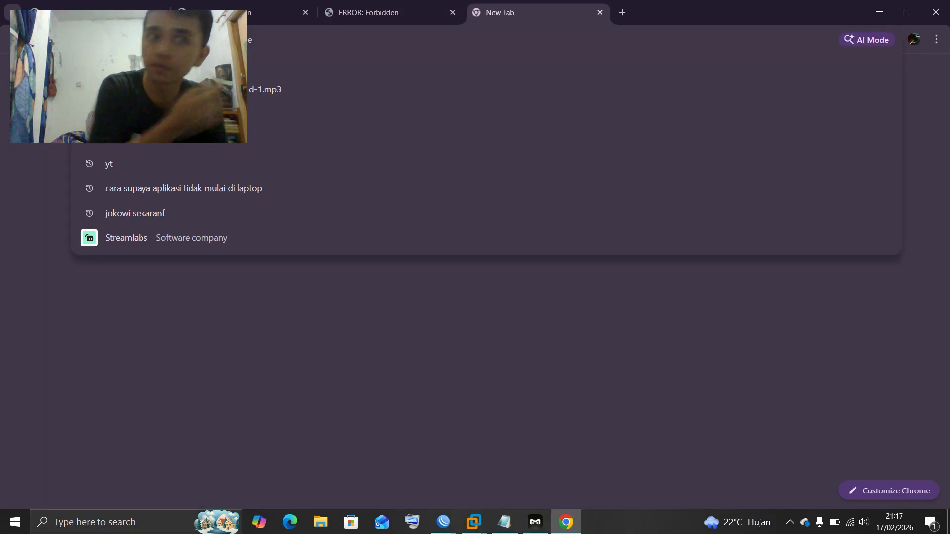
{"action": "type", "text": "web"}
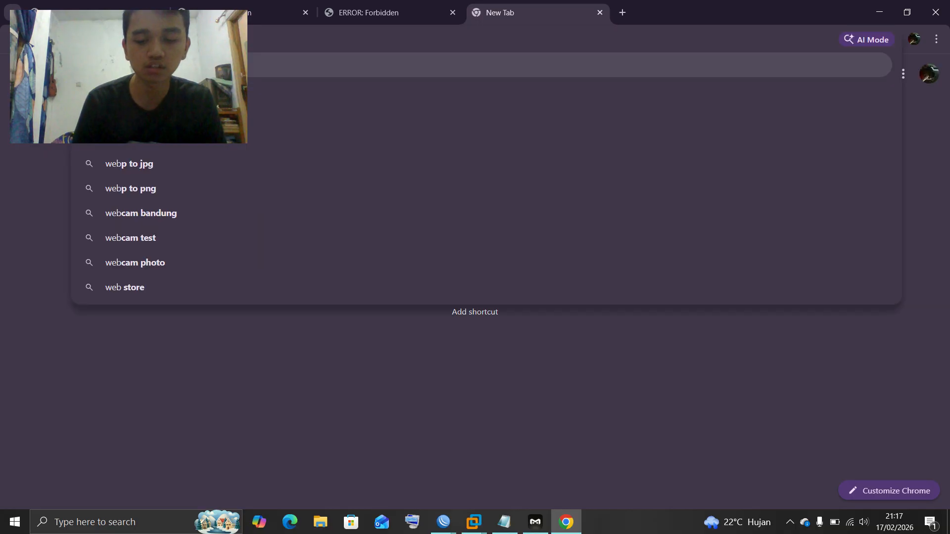
{"action": "type", "text": "."}
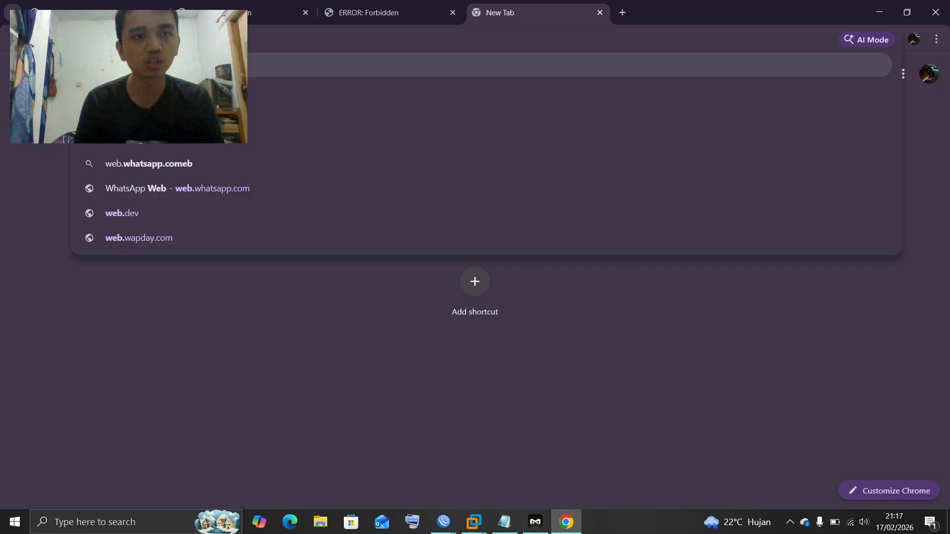
{"action": "type", "text": "simmon"}
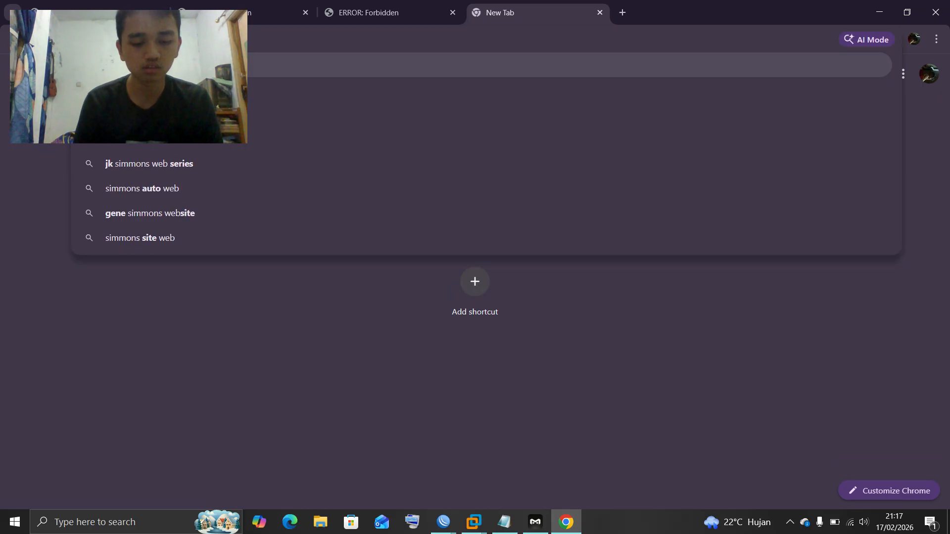
{"action": "type", "text": ".com"}
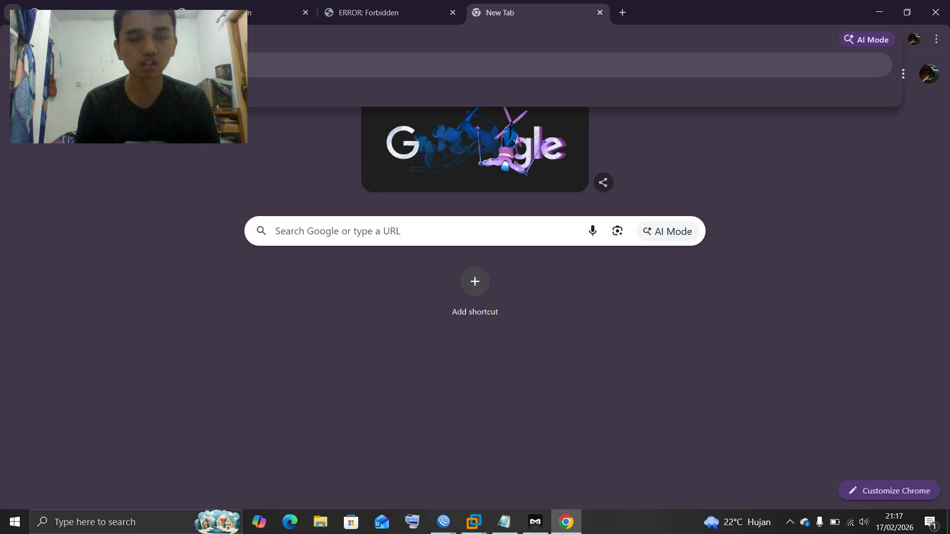
{"action": "key", "text": "Return"}
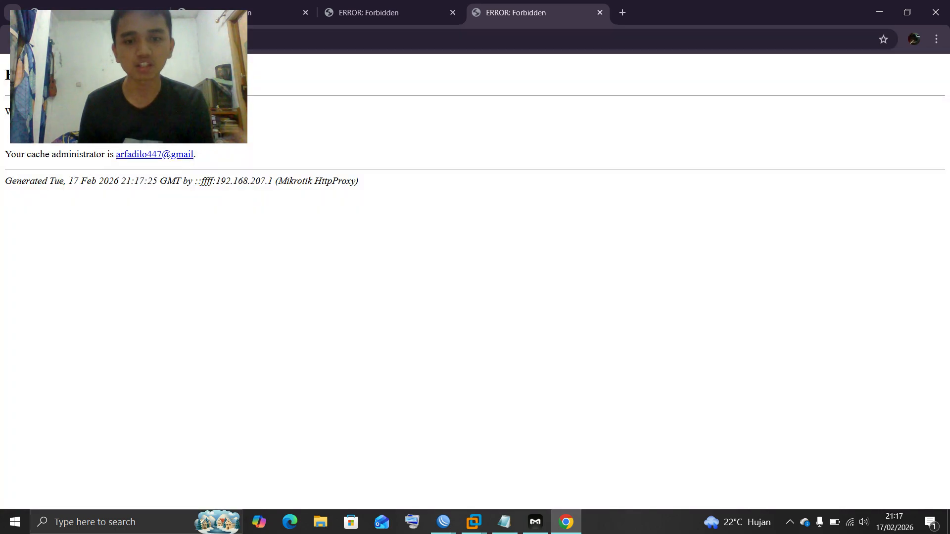
Close the old WinBox session and reconnect to the router at 192.168.207.1
{"action": "left_click", "coordinate": [443, 522]}
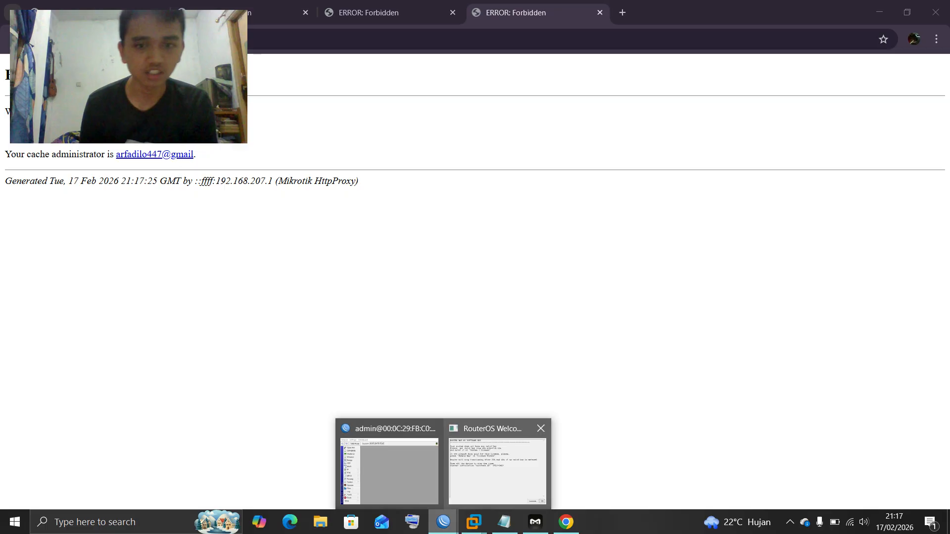
{"action": "left_click", "coordinate": [498, 472]}
{"action": "left_click", "coordinate": [336, 242]}
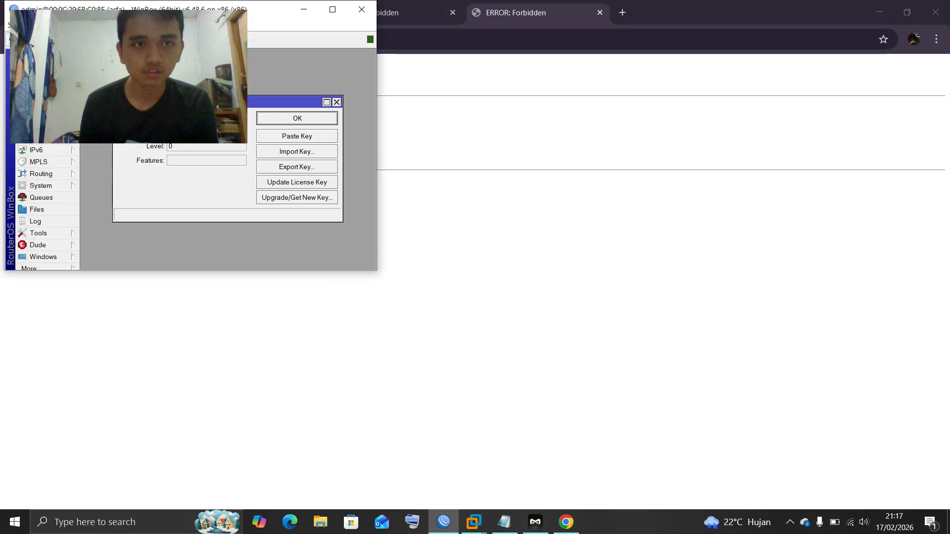
{"action": "left_click", "coordinate": [297, 118]}
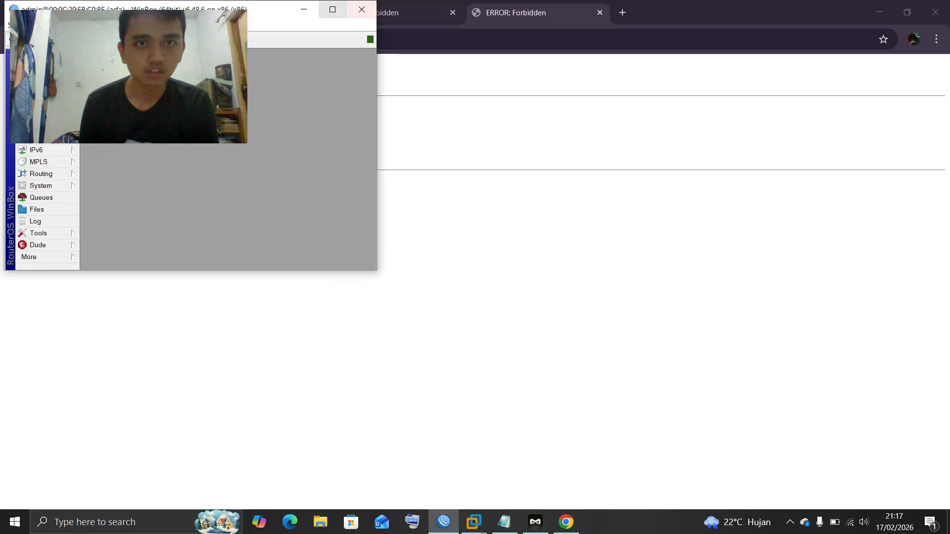
{"action": "left_click", "coordinate": [362, 9]}
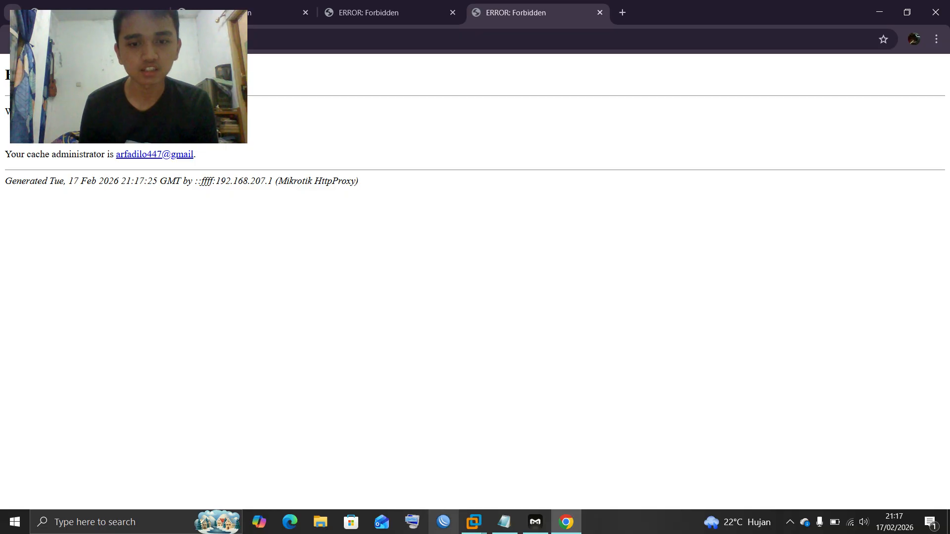
{"action": "left_click", "coordinate": [443, 522]}
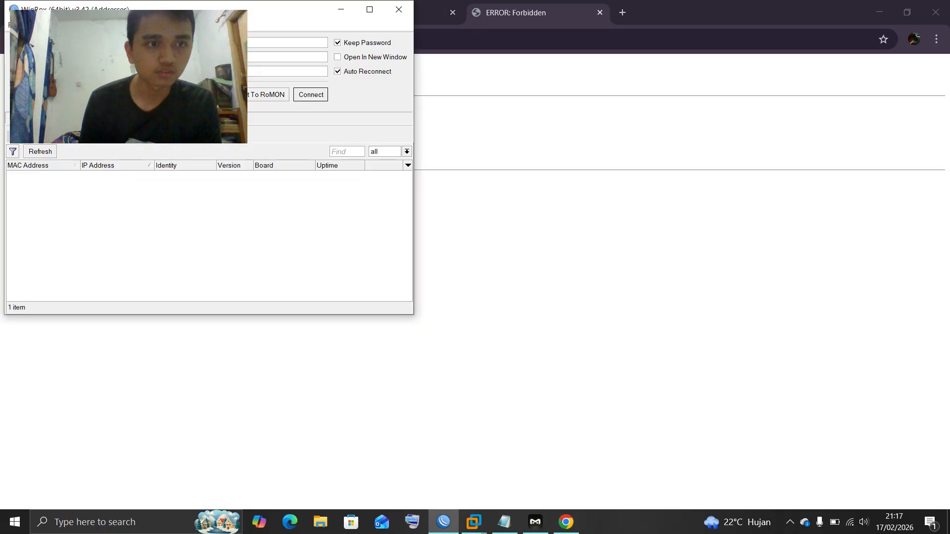
{"action": "left_click", "coordinate": [101, 175]}
{"action": "left_click", "coordinate": [310, 94]}
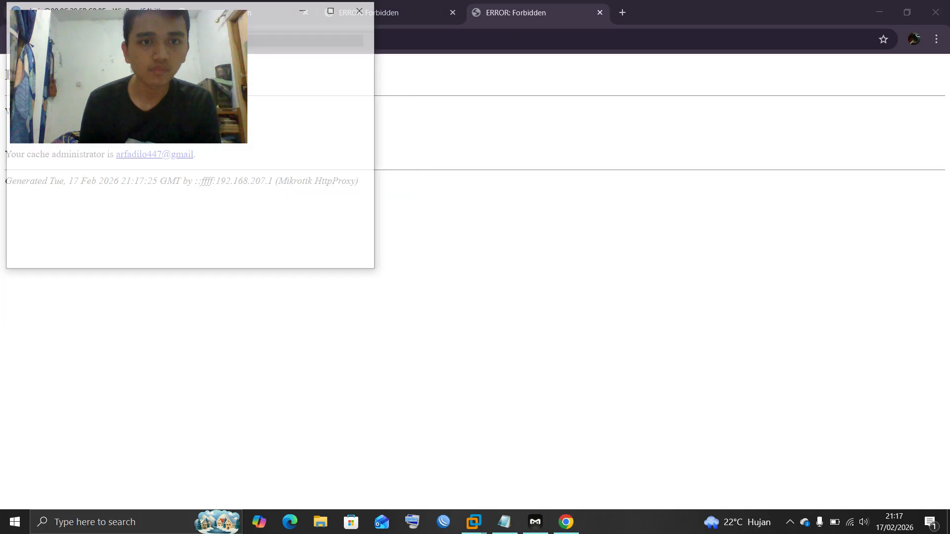
Dismiss the license notice, maximize WinBox and open the Web Proxy Access rules
{"action": "left_click", "coordinate": [340, 244]}
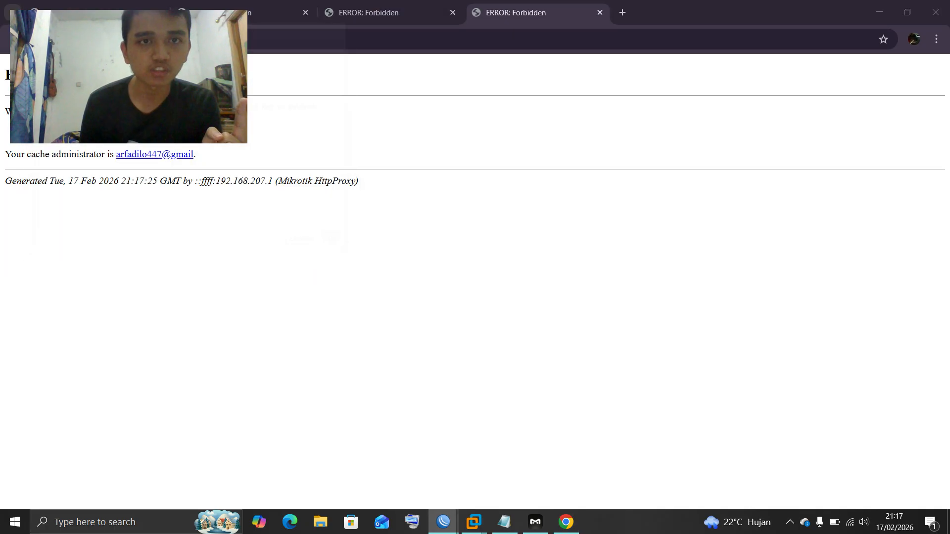
{"action": "left_click_drag", "start_coordinate": [275, 10], "coordinate": [617, 111]}
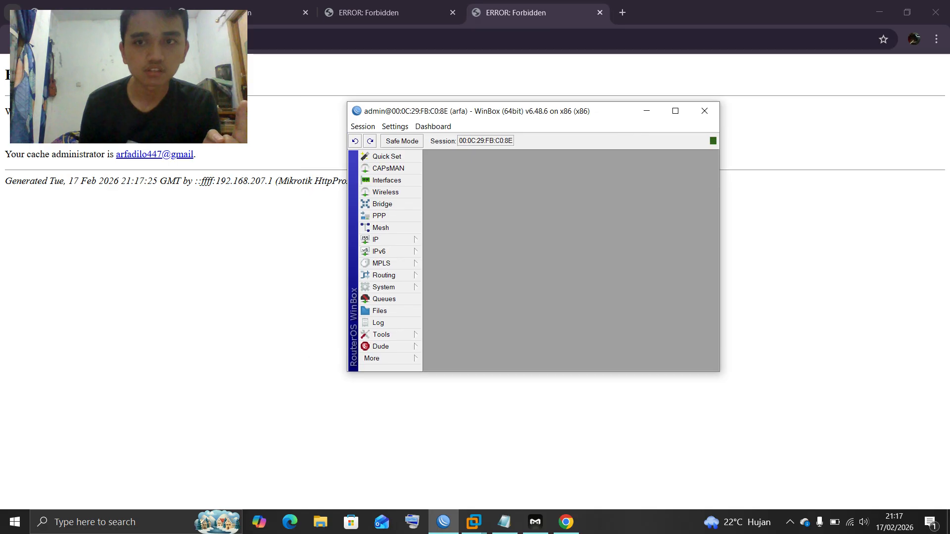
{"action": "left_click", "coordinate": [675, 111]}
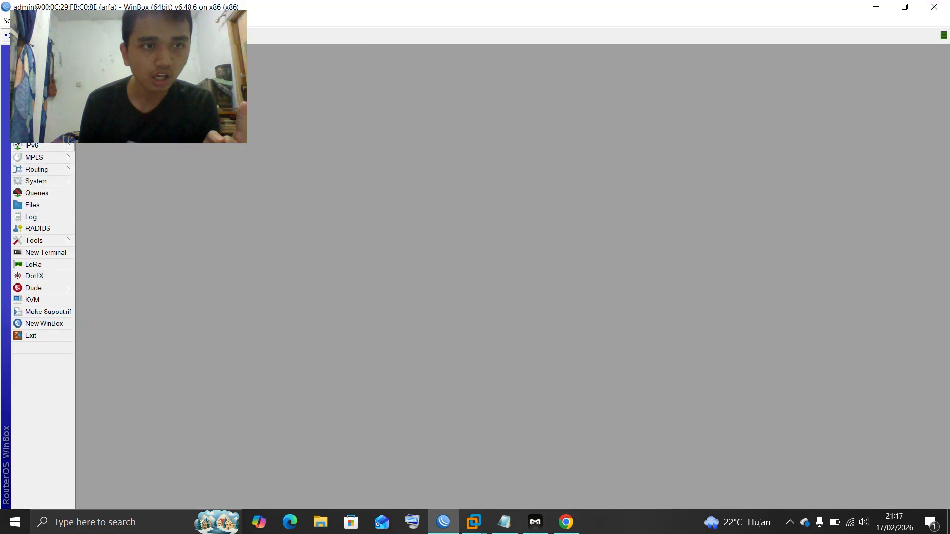
{"action": "left_click", "coordinate": [44, 133]}
{"action": "left_click", "coordinate": [99, 408]}
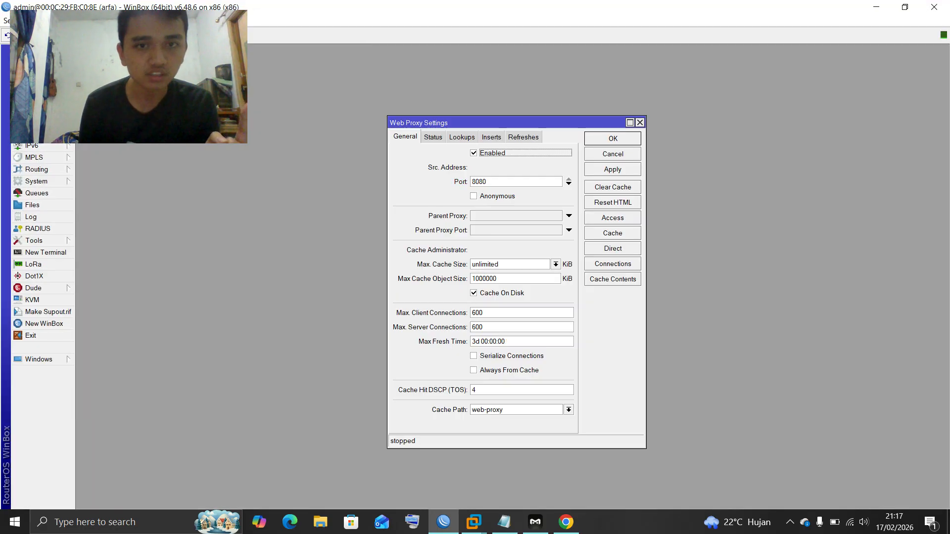
{"action": "left_click", "coordinate": [613, 217]}
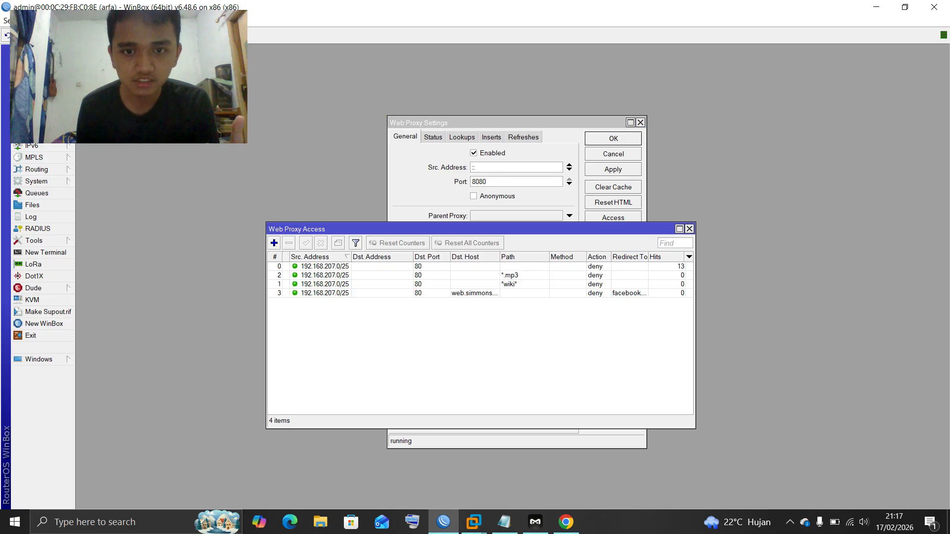
Clear Dst. Port 80 from the web.simmons.edu redirect rule and close the access list
{"action": "double_click", "coordinate": [475, 293]}
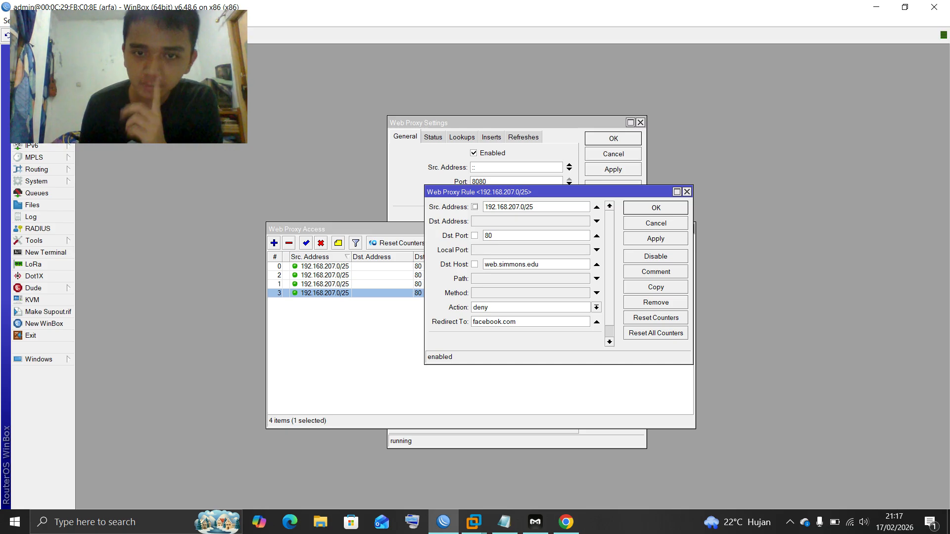
{"action": "double_click", "coordinate": [488, 236]}
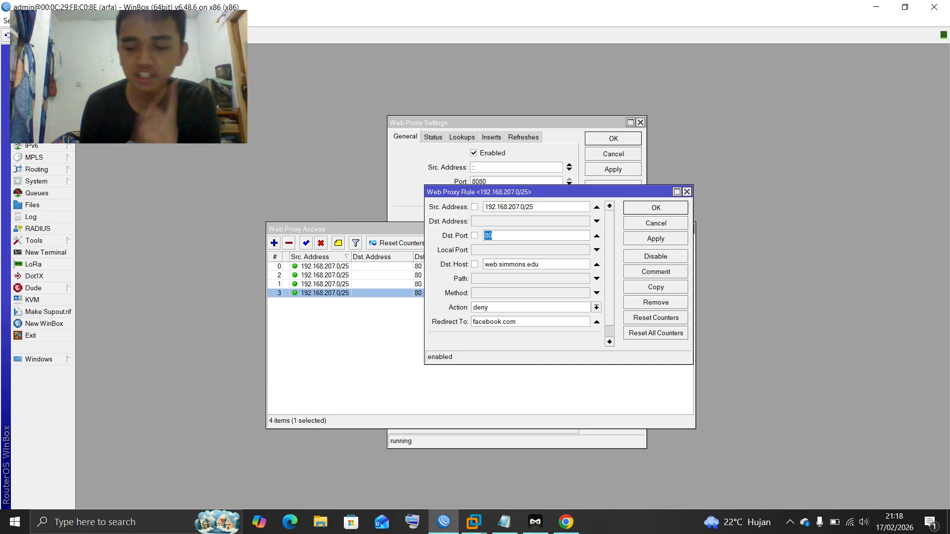
{"action": "key", "text": "BackSpace"}
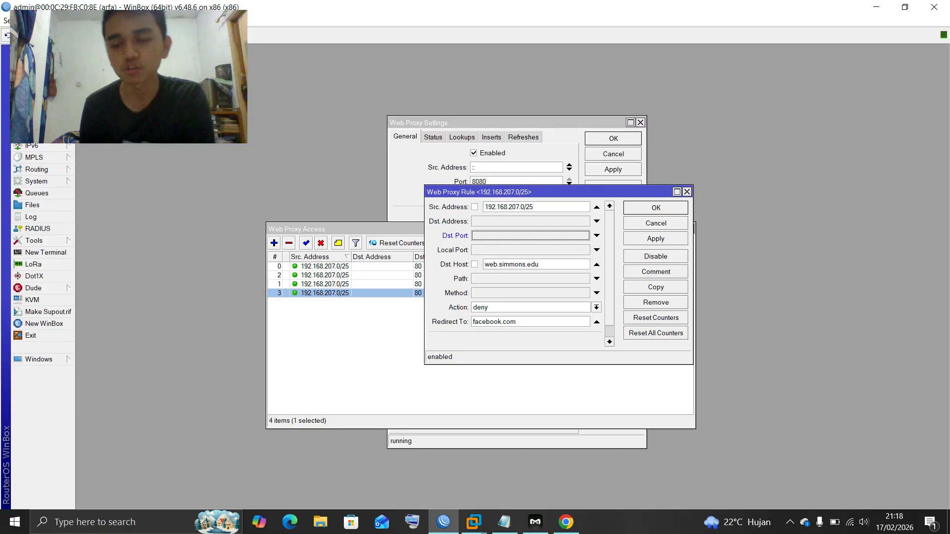
{"action": "key", "text": "Return"}
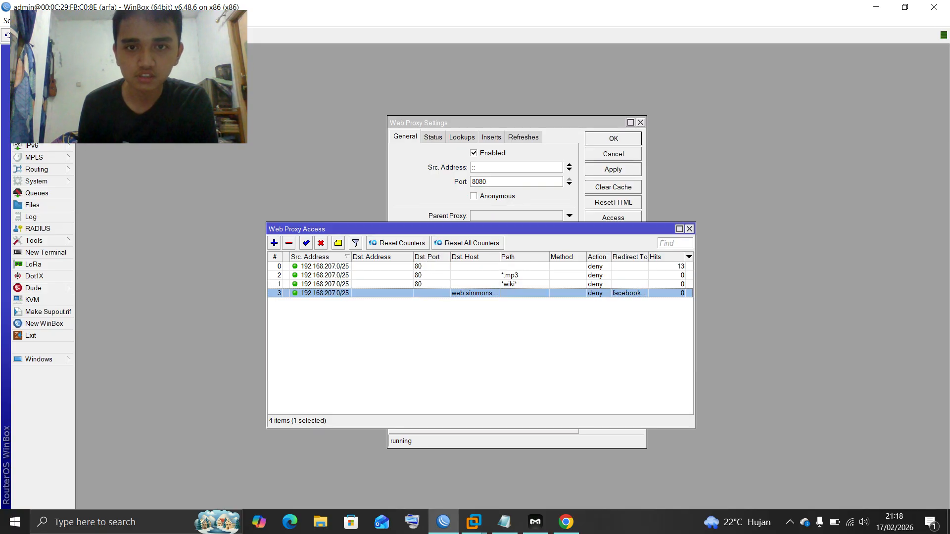
{"action": "left_click_drag", "start_coordinate": [445, 228], "coordinate": [412, 238]}
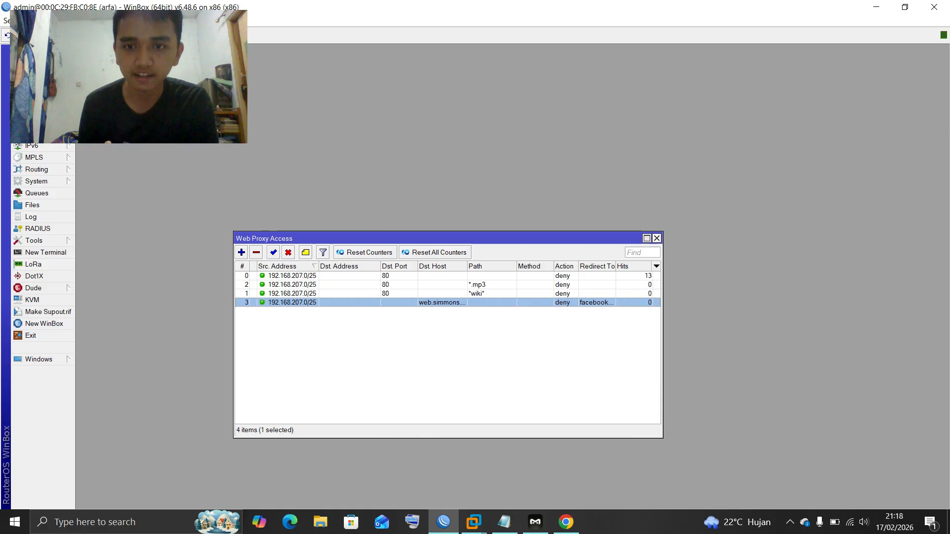
{"action": "left_click", "coordinate": [657, 238]}
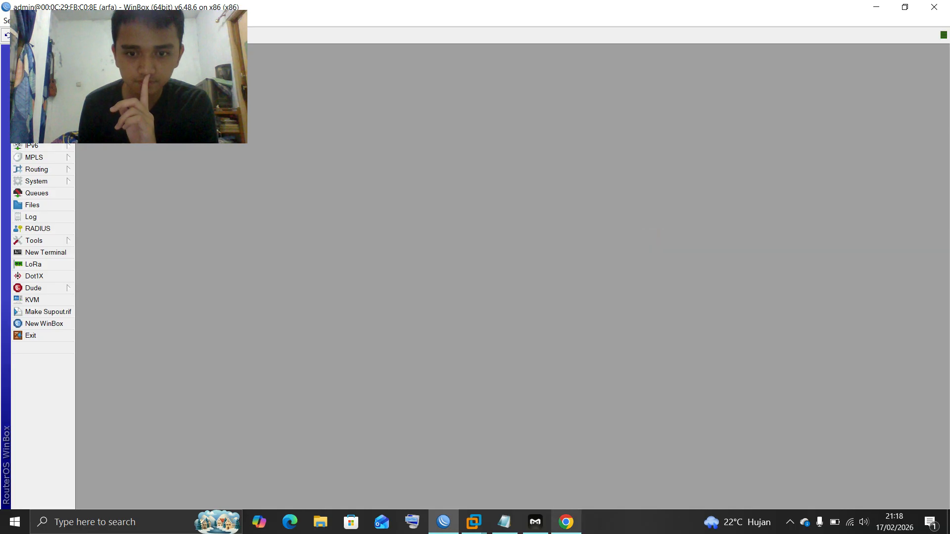
Retest web.simmons.edu in a fresh Chrome tab, still getting ERROR: Forbidden
{"action": "left_click", "coordinate": [566, 522]}
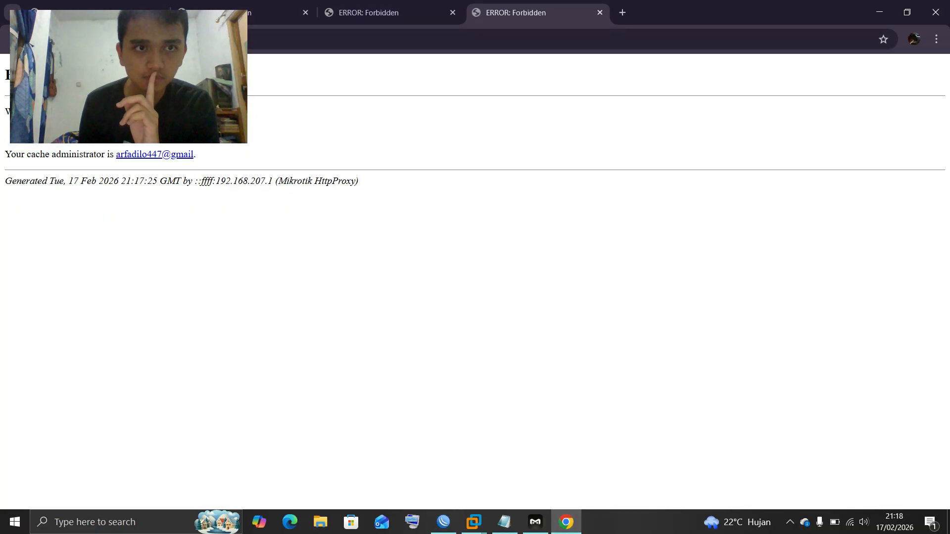
{"action": "key", "text": "F5"}
{"action": "key", "text": "F5"}
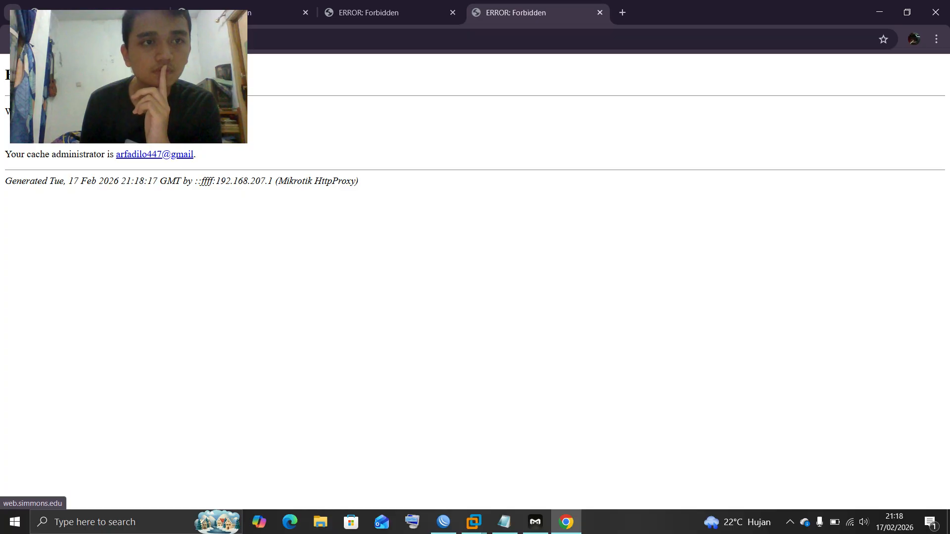
{"action": "key", "text": "ctrl+w"}
{"action": "key", "text": "ctrl+t"}
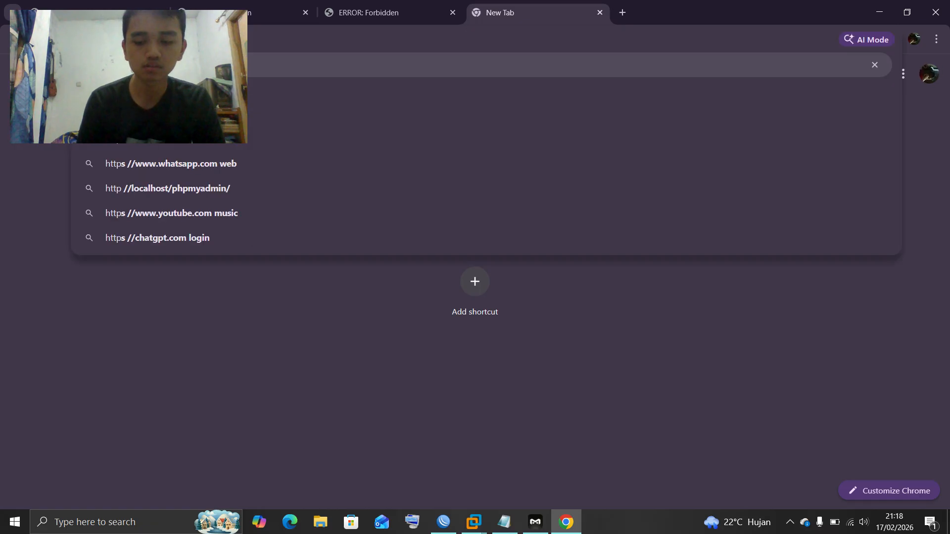
{"action": "type", "text": "://web.s"}
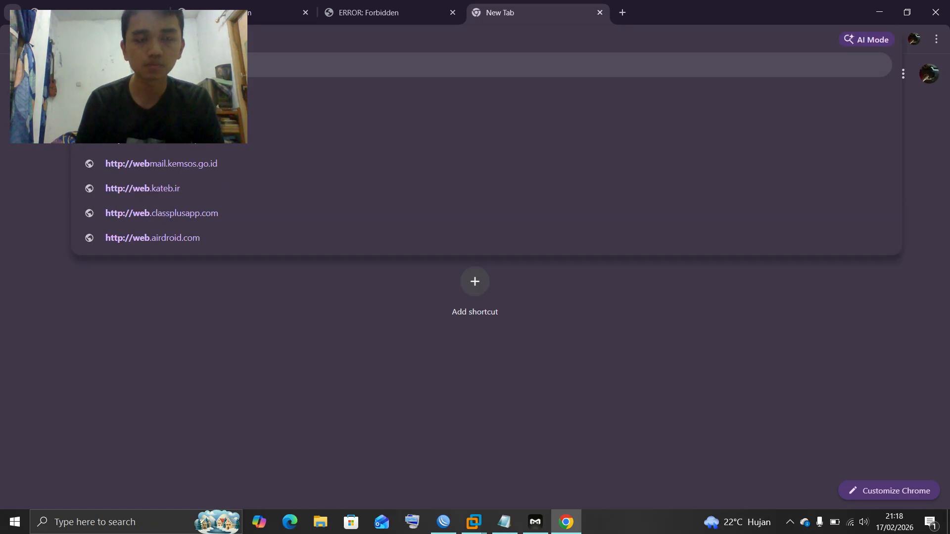
{"action": "type", "text": "immons"}
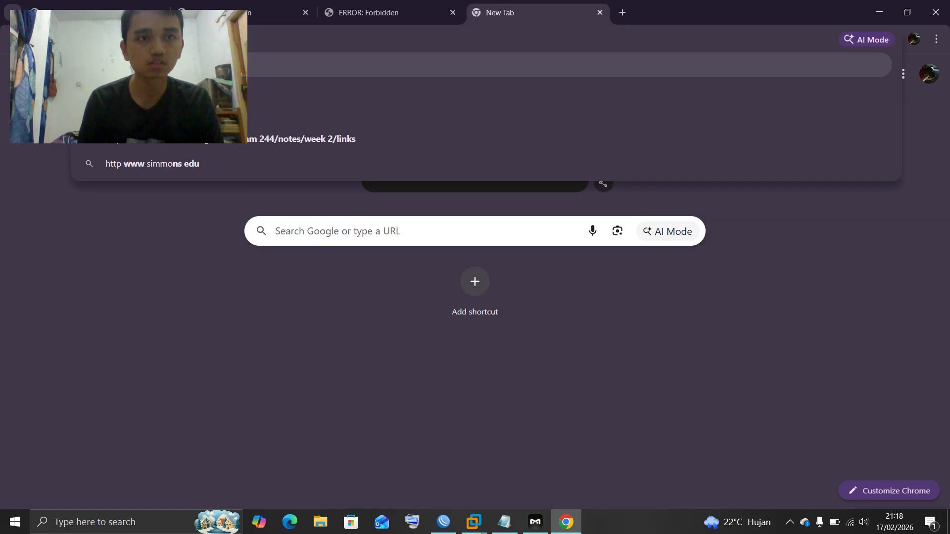
{"action": "key", "text": "Return"}
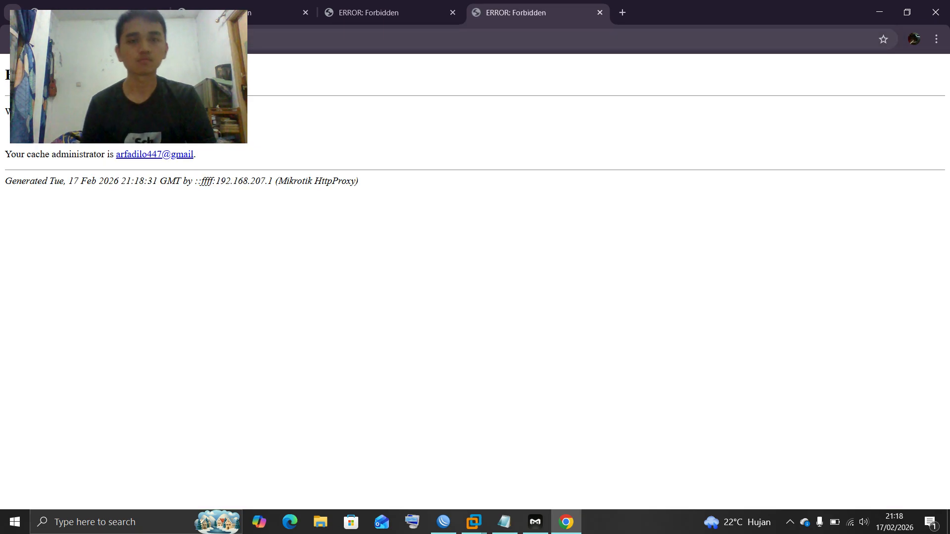
Inspect the NAT rule redirecting port 80 to 8080, then open Web Proxy settings
{"action": "left_click", "coordinate": [443, 522]}
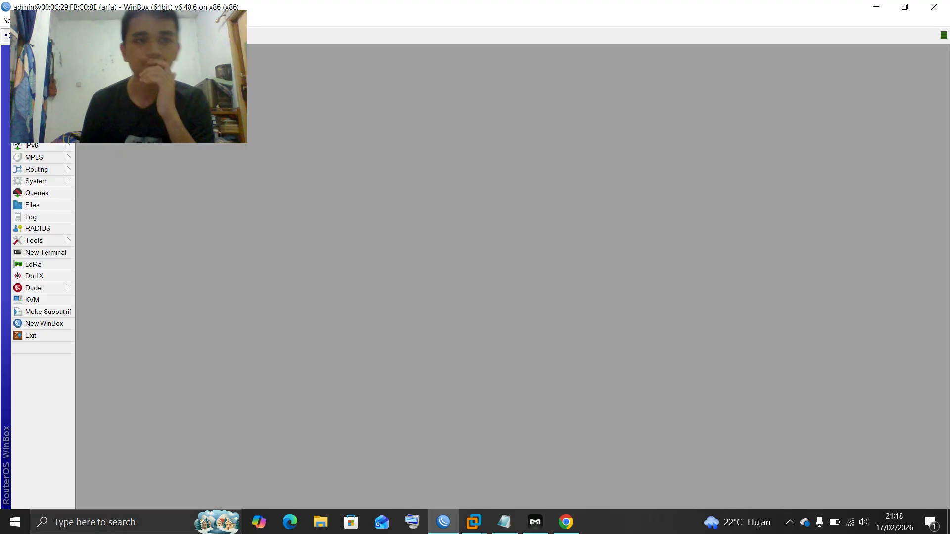
{"action": "left_click", "coordinate": [32, 134]}
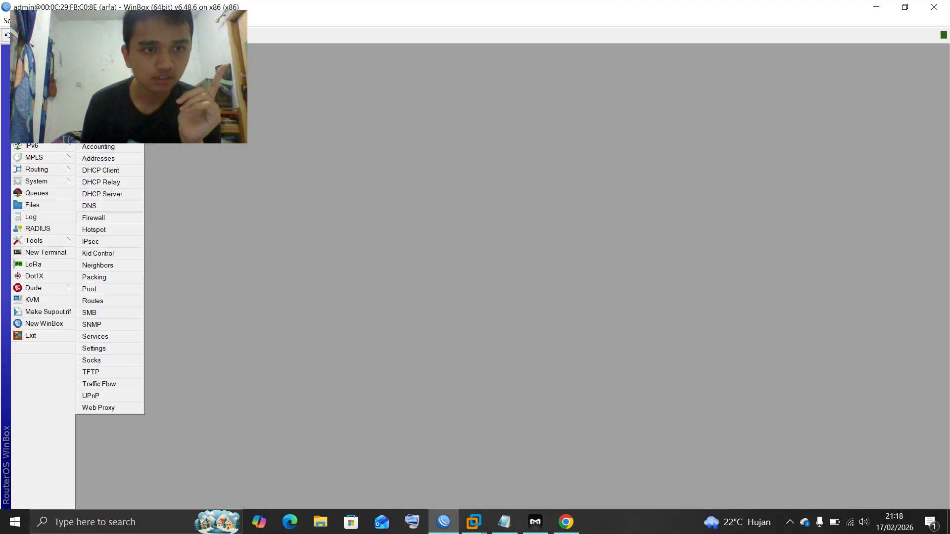
{"action": "left_click", "coordinate": [99, 218]}
{"action": "double_click", "coordinate": [369, 226]}
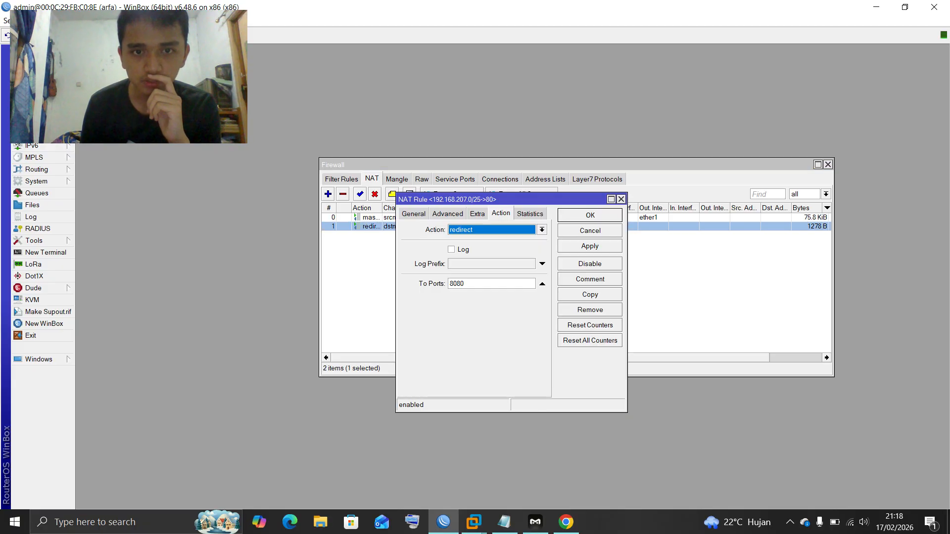
{"action": "left_click", "coordinate": [413, 213]}
{"action": "scroll", "coordinate": [474, 307], "scroll_direction": "down", "scroll_amount": 3}
{"action": "scroll", "coordinate": [475, 307], "scroll_direction": "up", "scroll_amount": 3}
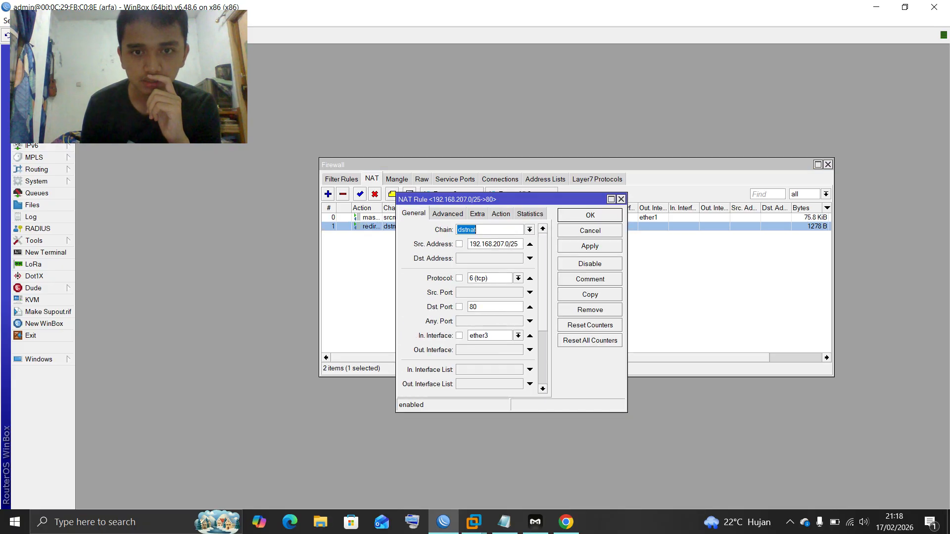
{"action": "scroll", "coordinate": [474, 306], "scroll_direction": "down", "scroll_amount": 6}
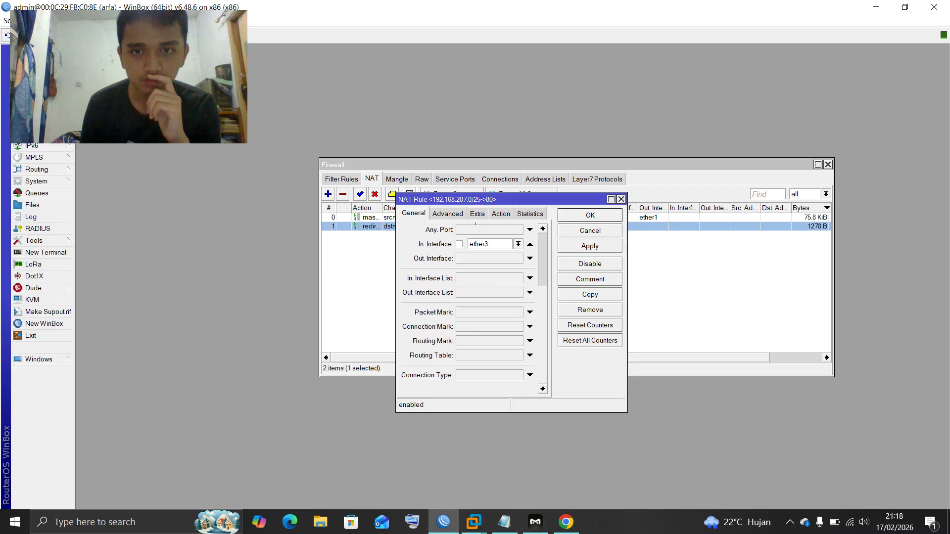
{"action": "key", "text": "Escape"}
{"action": "left_click", "coordinate": [32, 134]}
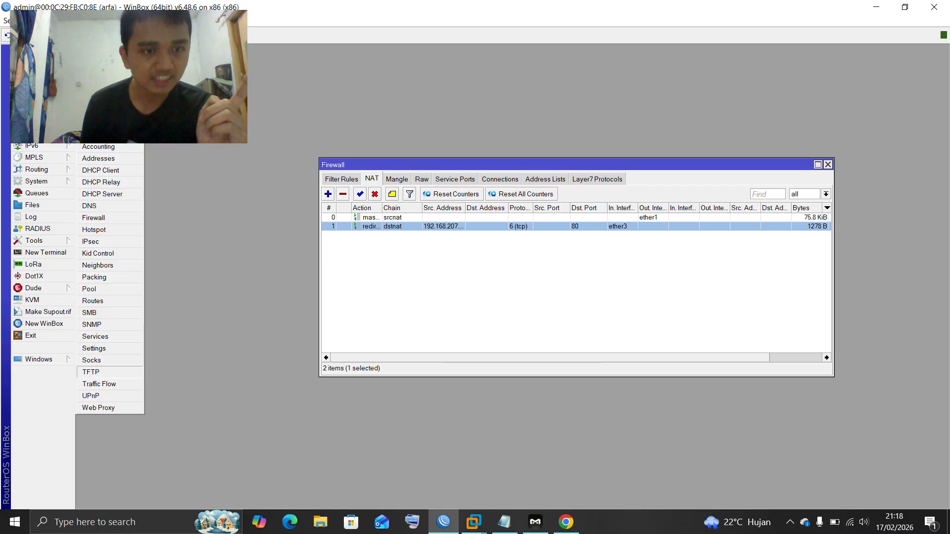
{"action": "left_click", "coordinate": [99, 409]}
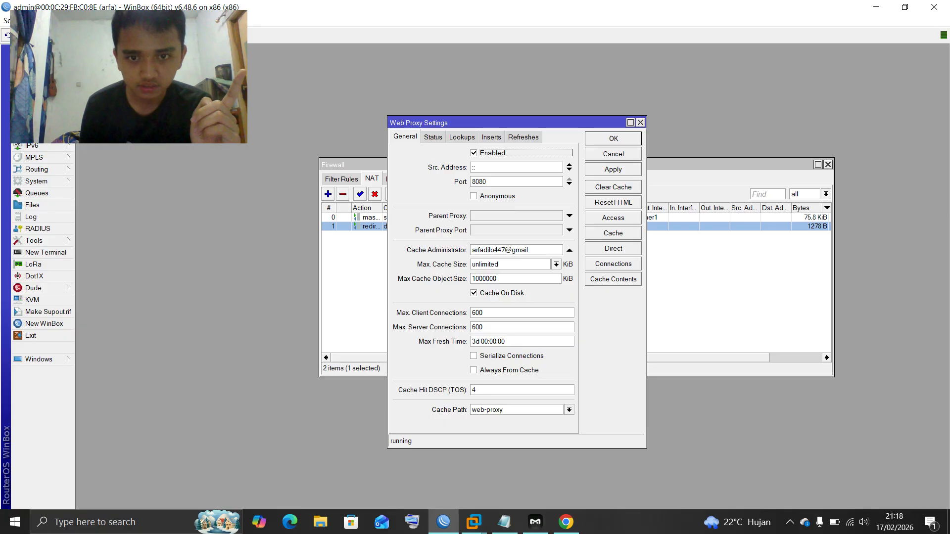
Re-enter the web.simmons.edu host on rule 3, keeping deny with the facebook.com redirect
{"action": "left_click", "coordinate": [613, 218]}
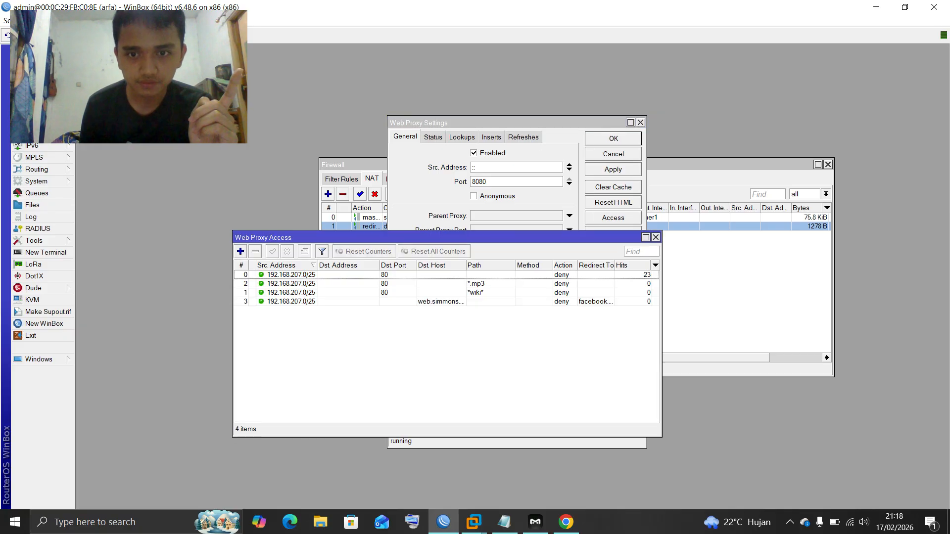
{"action": "double_click", "coordinate": [292, 301]}
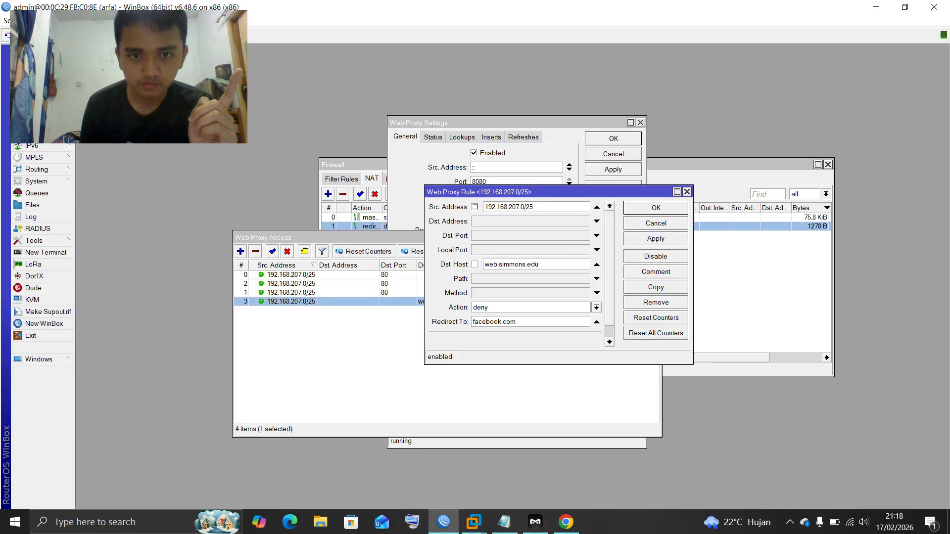
{"action": "key", "text": "ctrl+a"}
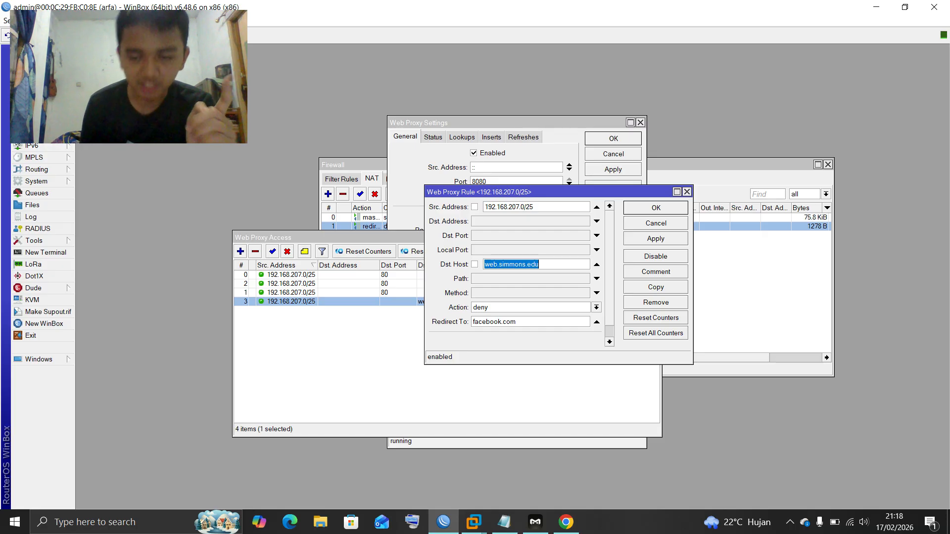
{"action": "key", "text": "BackSpace"}
{"action": "type", "text": "we"}
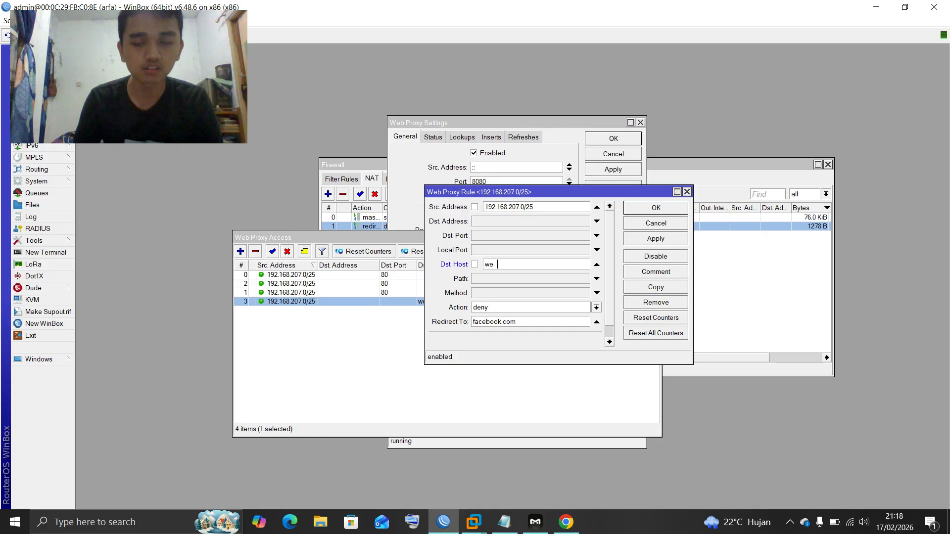
{"action": "type", "text": "b.simmons.edu"}
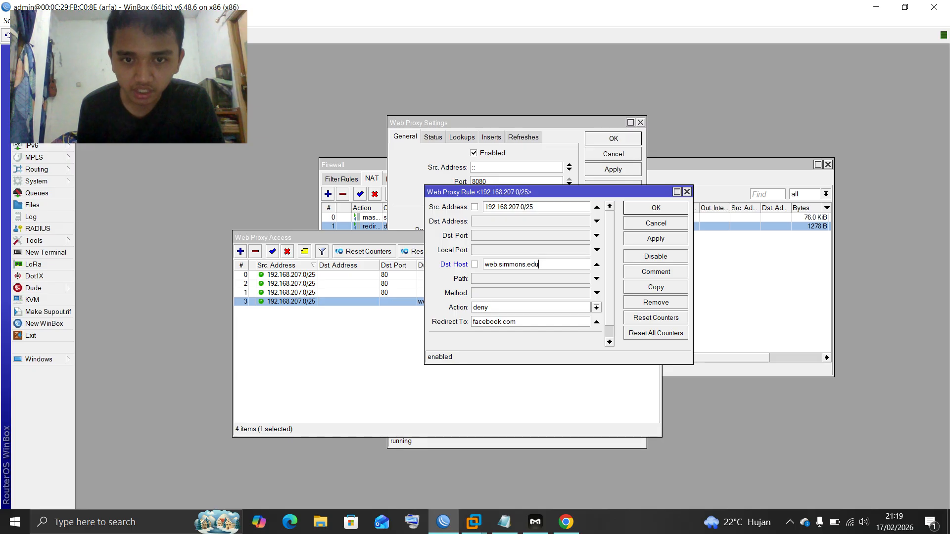
{"action": "left_click", "coordinate": [596, 307]}
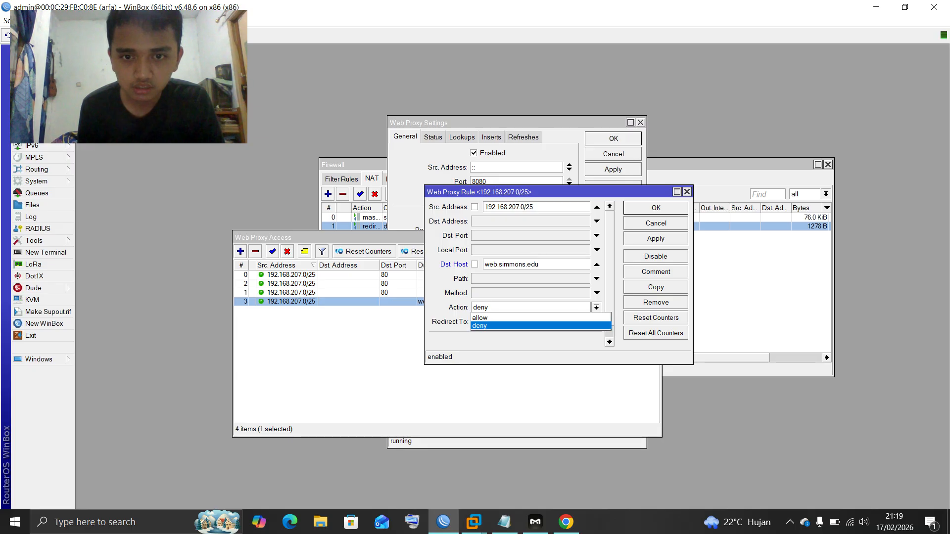
{"action": "left_click", "coordinate": [541, 326]}
{"action": "left_click", "coordinate": [519, 321]}
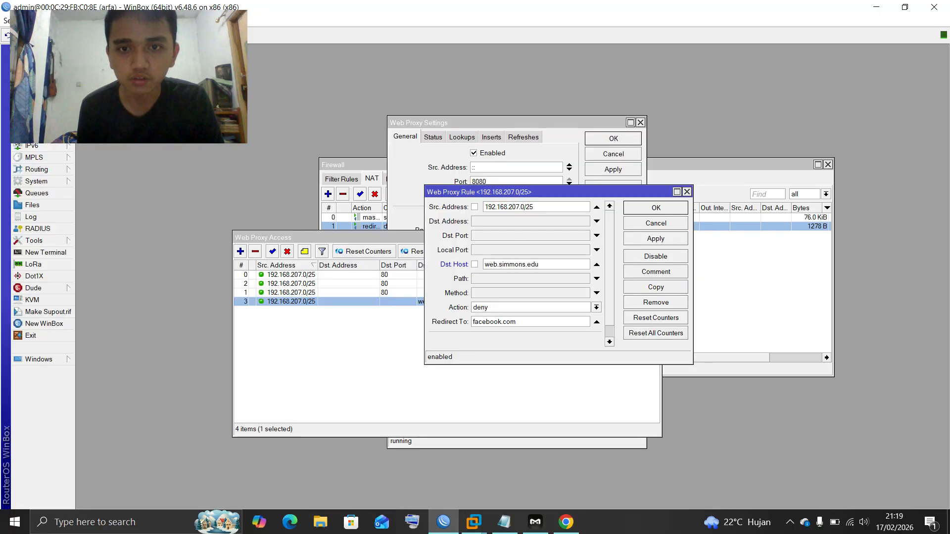
{"action": "key", "text": "Return"}
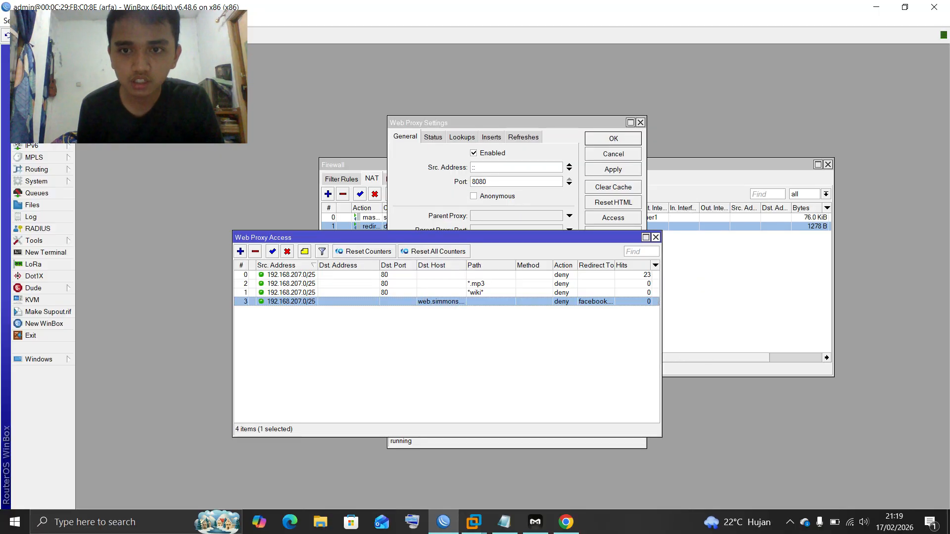
{"action": "key", "text": "Escape"}
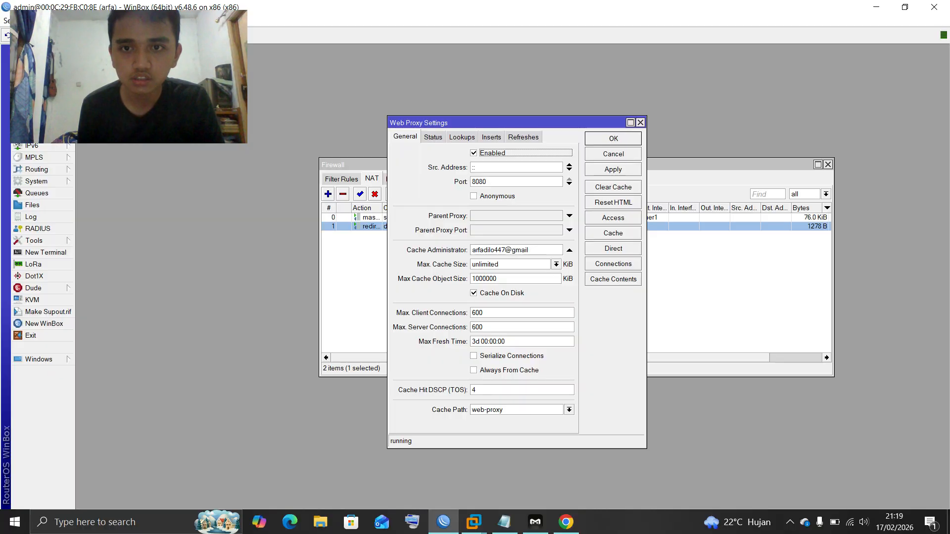
Set the rule's Dst. Port to 80 and close the Web Proxy and Firewall windows
{"action": "left_click", "coordinate": [613, 218]}
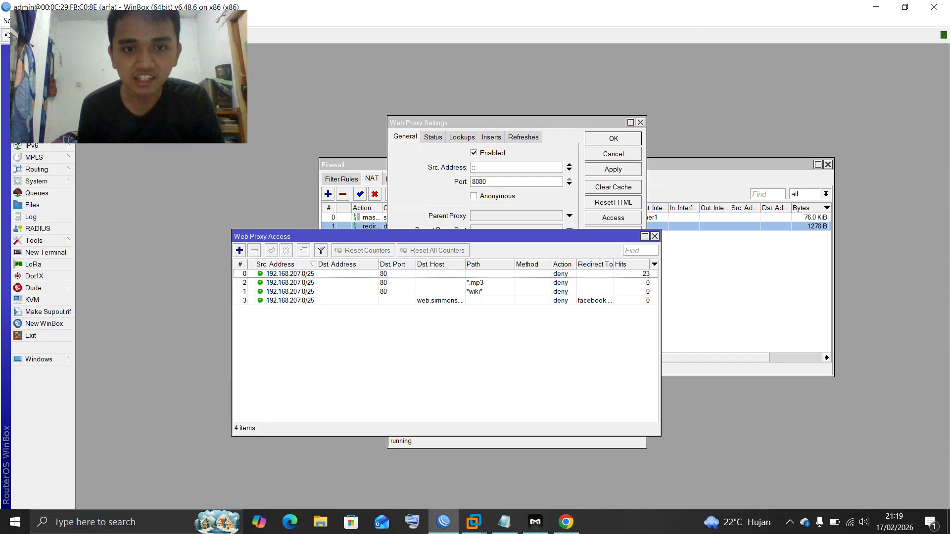
{"action": "double_click", "coordinate": [441, 301]}
{"action": "left_click", "coordinate": [597, 236]}
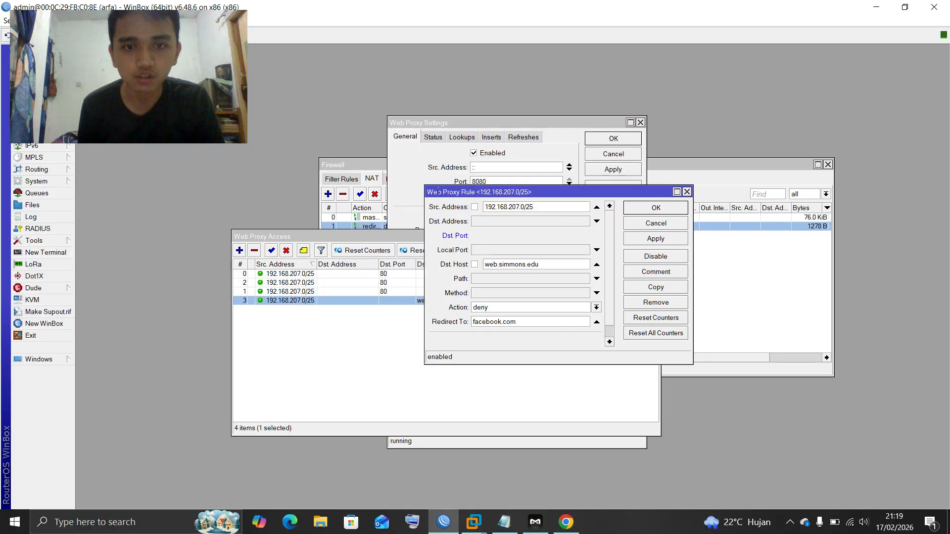
{"action": "type", "text": "80"}
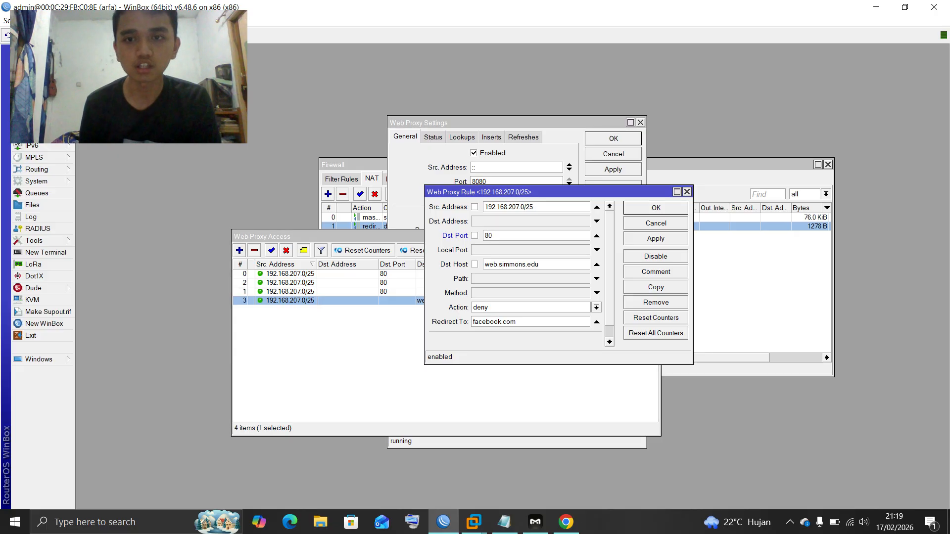
{"action": "key", "text": "Return"}
{"action": "key", "text": "Escape"}
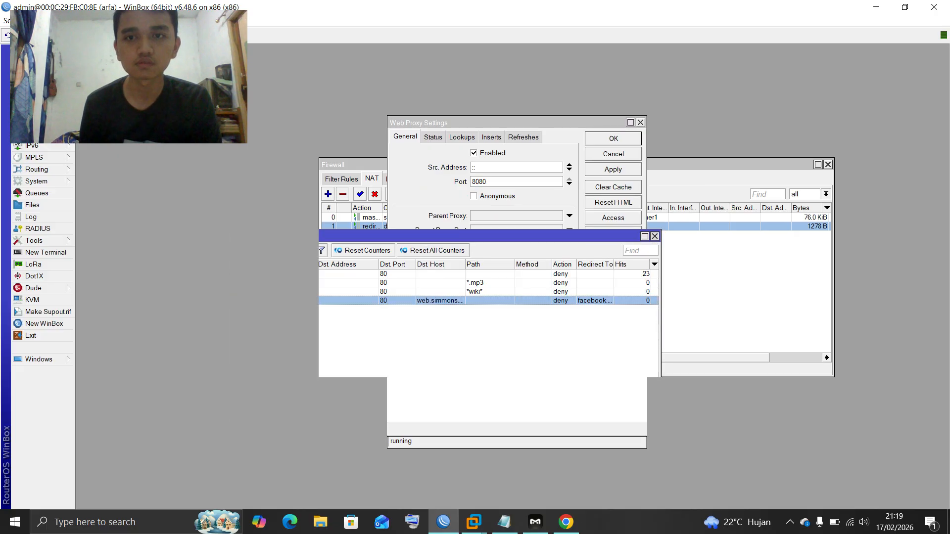
{"action": "key", "text": "Escape"}
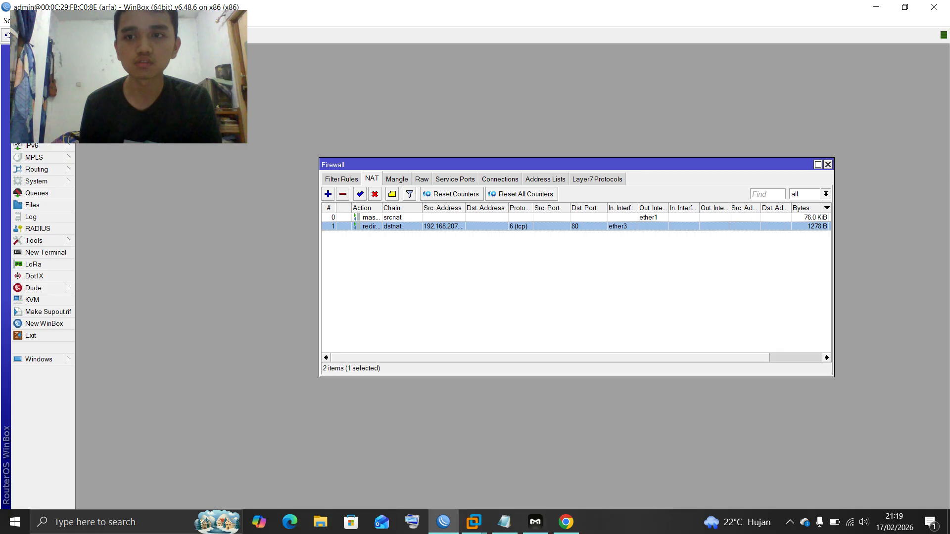
{"action": "key", "text": "Escape"}
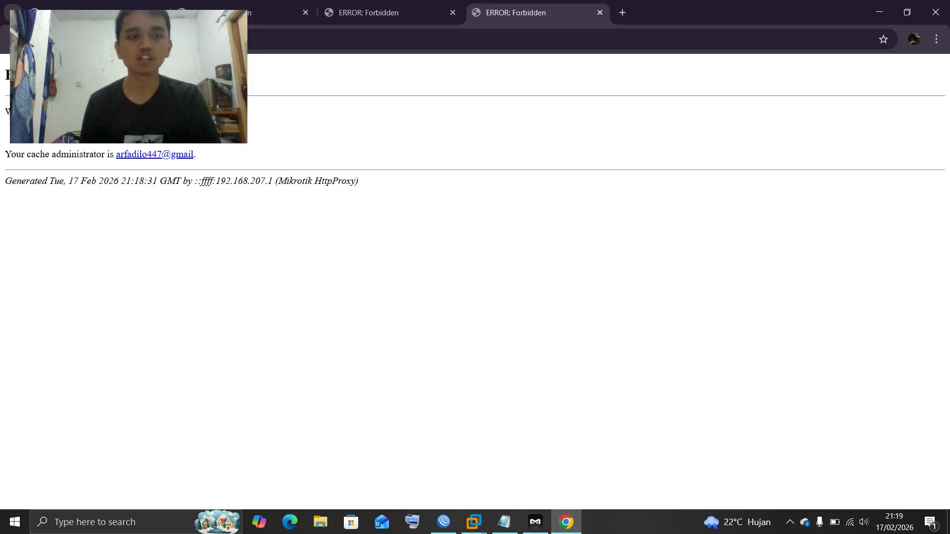
Open Chrome's history and close the four leftover Forbidden and background tabs
{"action": "key", "text": "ctrl+h"}
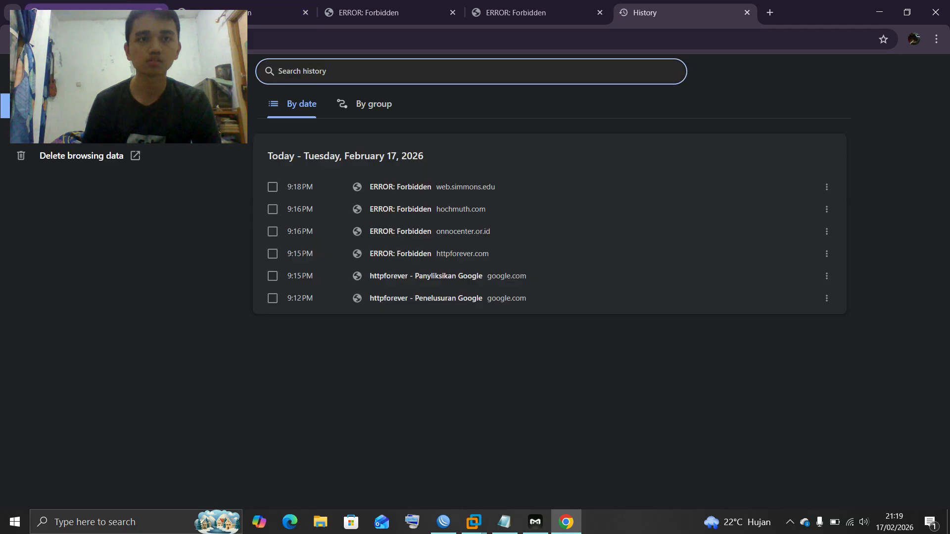
{"action": "left_click", "coordinate": [159, 13]}
{"action": "left_click", "coordinate": [158, 13]}
{"action": "left_click", "coordinate": [158, 13]}
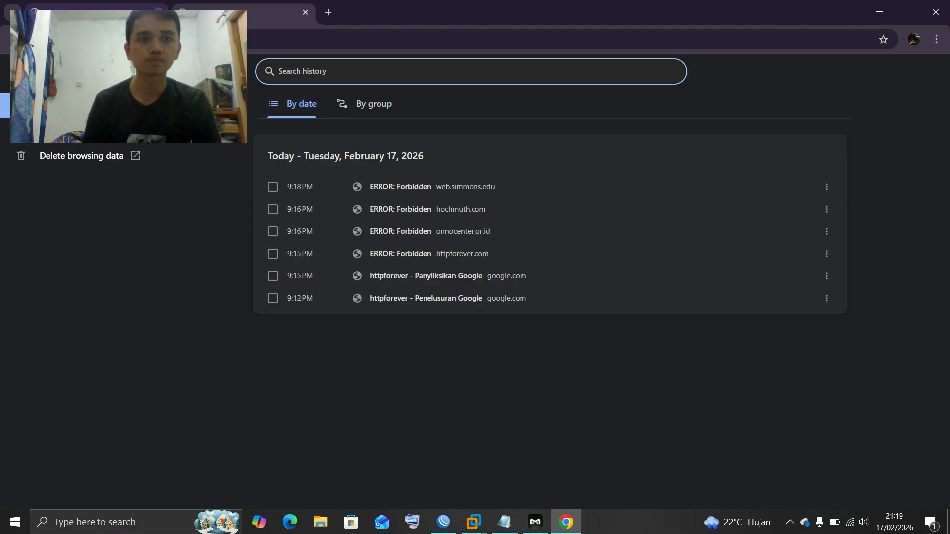
{"action": "left_click", "coordinate": [158, 12]}
Delete Chrome's browsing data with the time range set to All time
{"action": "left_click", "coordinate": [81, 155]}
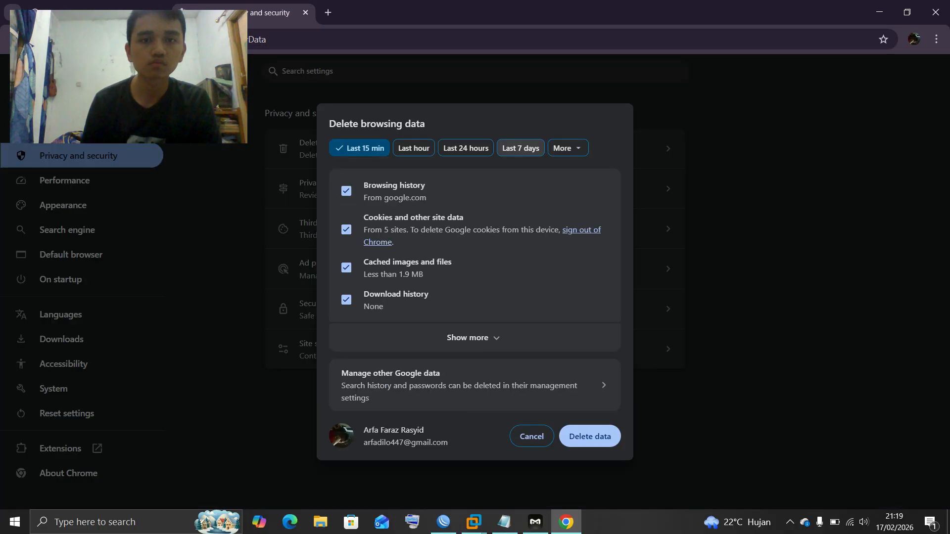
{"action": "left_click", "coordinate": [567, 148]}
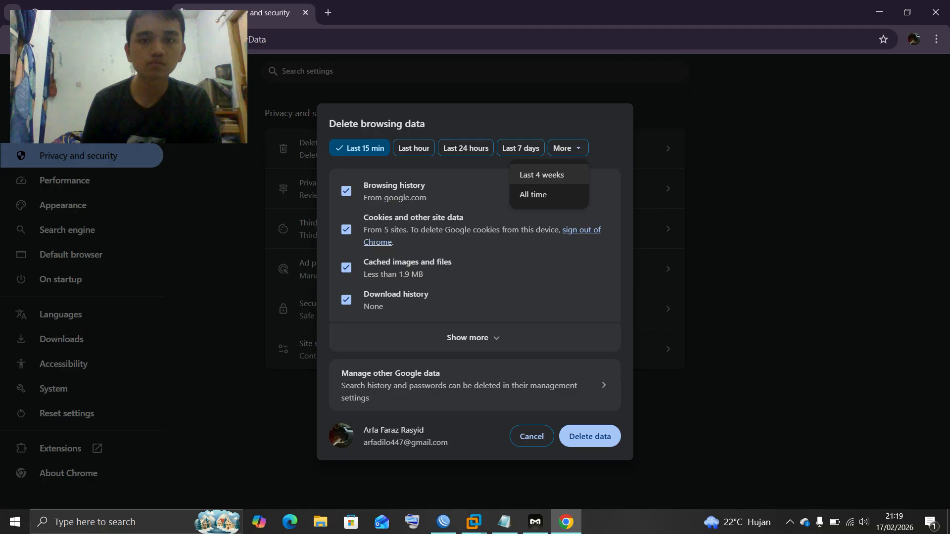
{"action": "left_click", "coordinate": [533, 195]}
{"action": "left_click", "coordinate": [590, 436]}
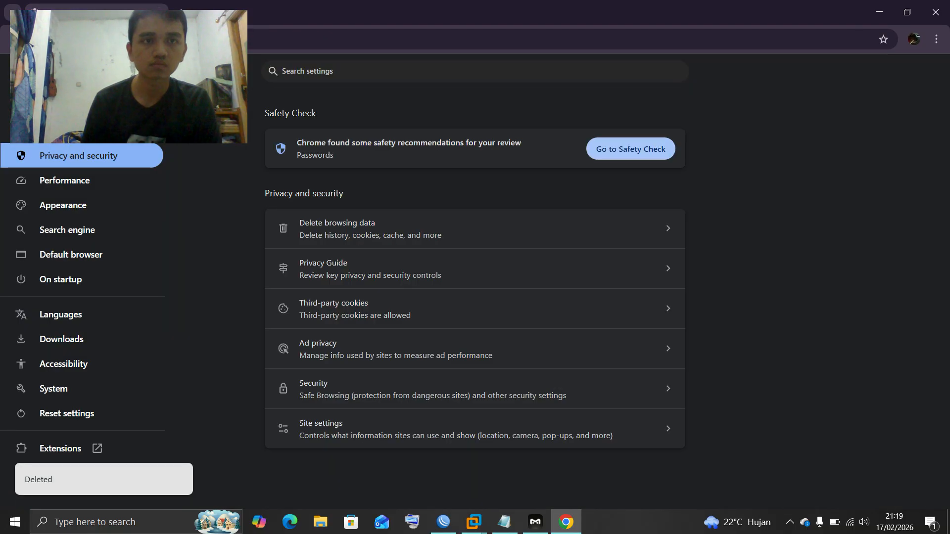
Load 'web simmons' in a new tab, hitting the MikroTik HttpProxy error page, then return to WinBox
{"action": "key", "text": "ctrl+t"}
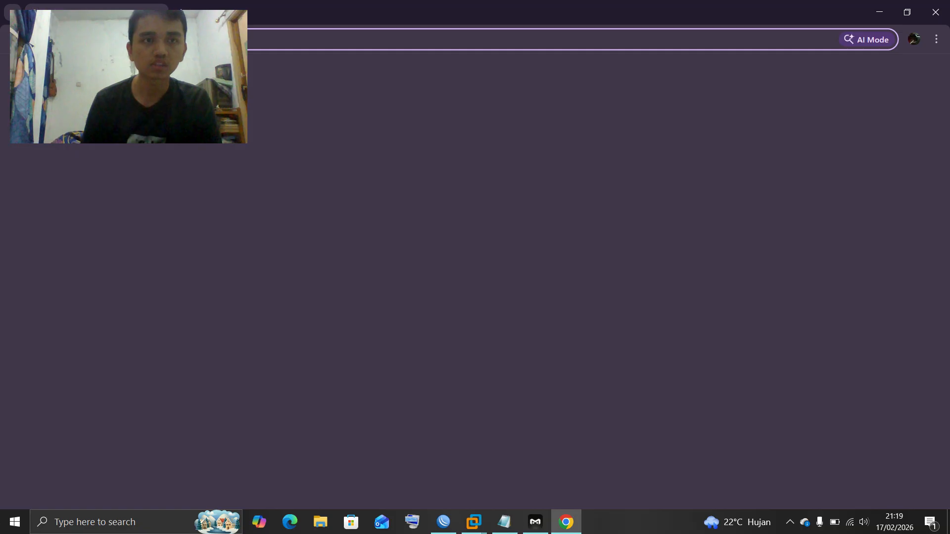
{"action": "type", "text": "web"}
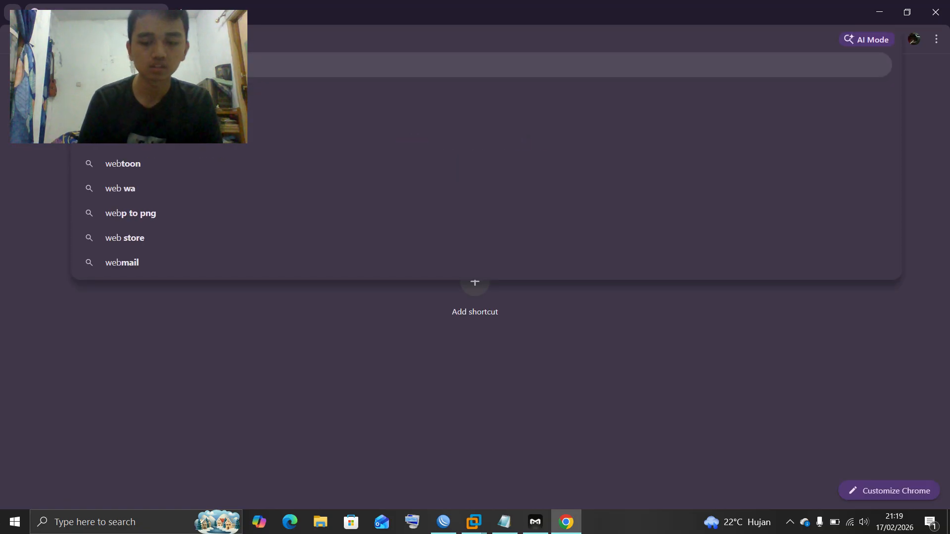
{"action": "type", "text": " simmons"}
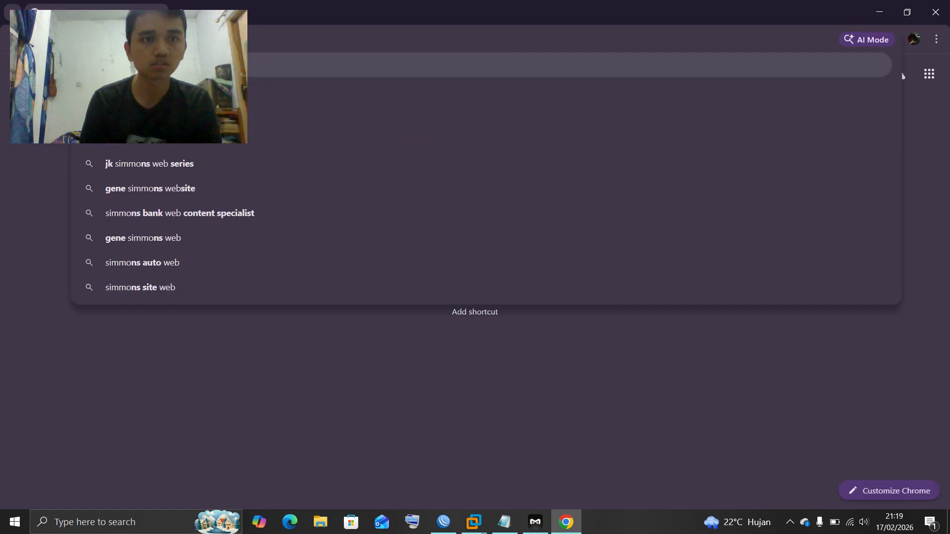
{"action": "key", "text": "Escape"}
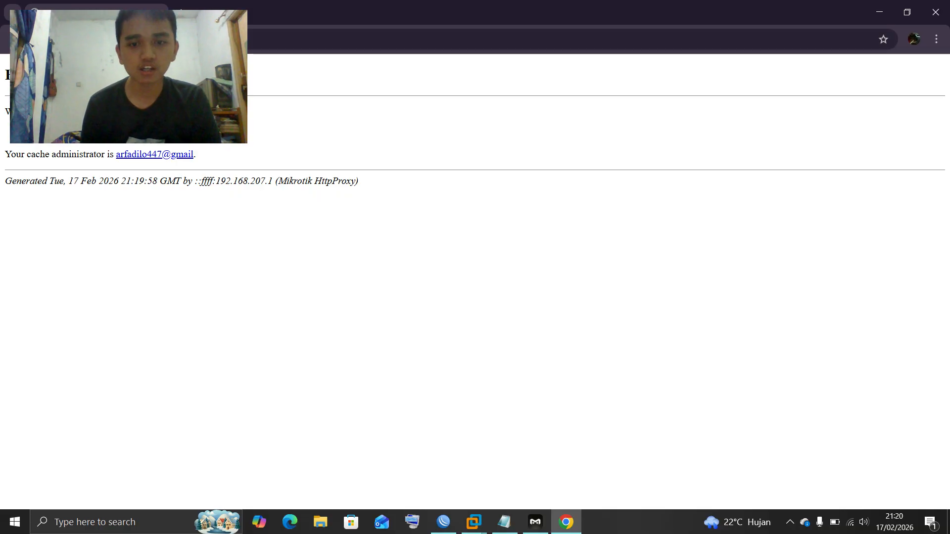
{"action": "left_click", "coordinate": [443, 522]}
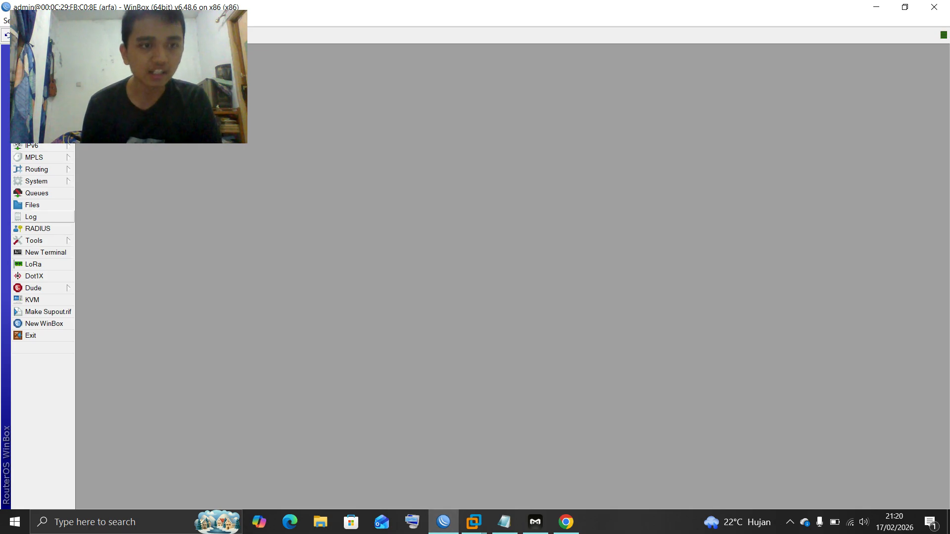
Reboot the MikroTik router from the System menu and confirm
{"action": "left_click", "coordinate": [36, 181]}
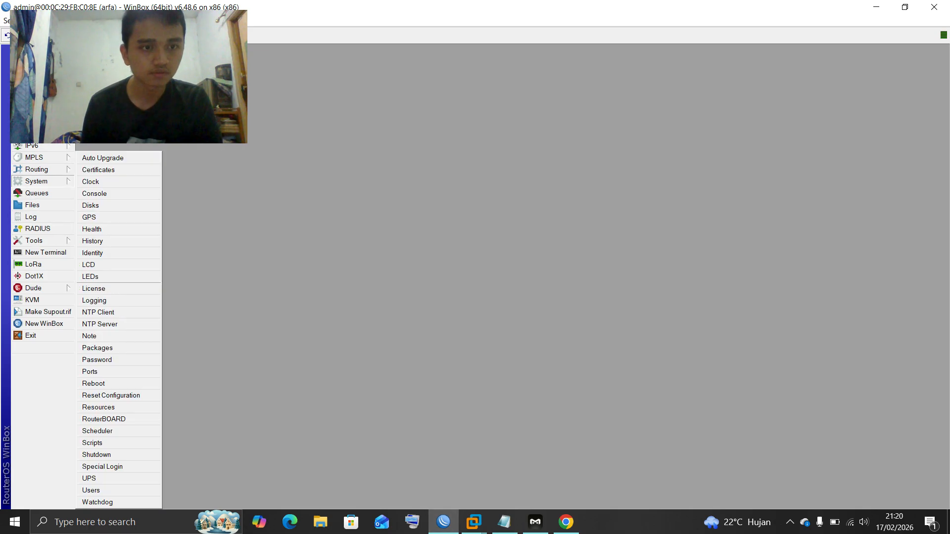
{"action": "left_click", "coordinate": [93, 384]}
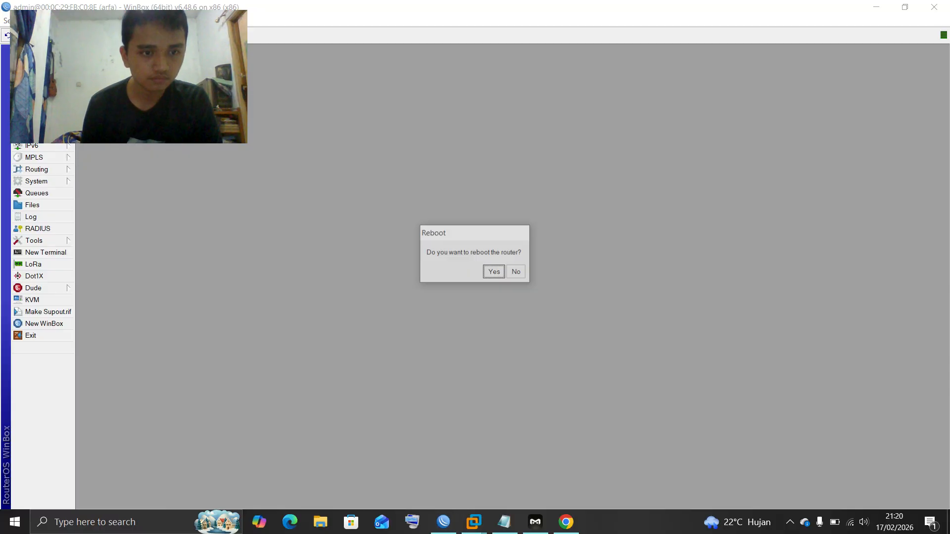
{"action": "key", "text": "Return"}
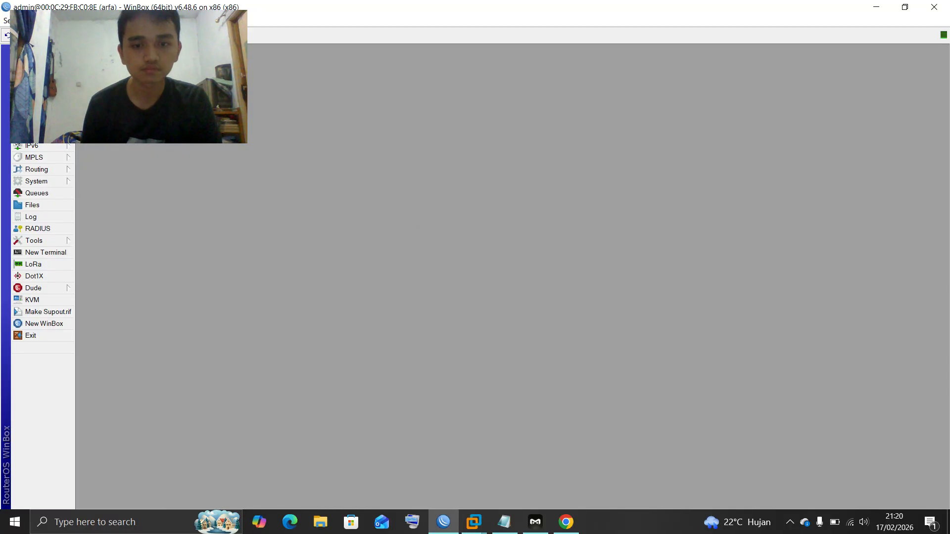
Bring the Proxy virtual machine console to the front
{"action": "left_click", "coordinate": [444, 522]}
{"action": "left_click", "coordinate": [474, 522]}
{"action": "left_click", "coordinate": [540, 456]}
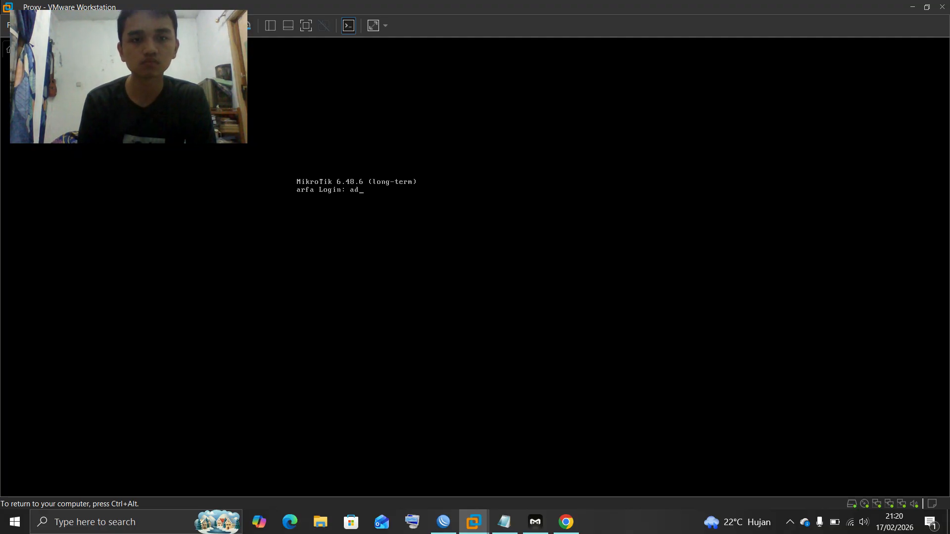
Submit the console login, release the VM's keyboard control, and switch back to Chrome
{"action": "key", "text": "Return"}
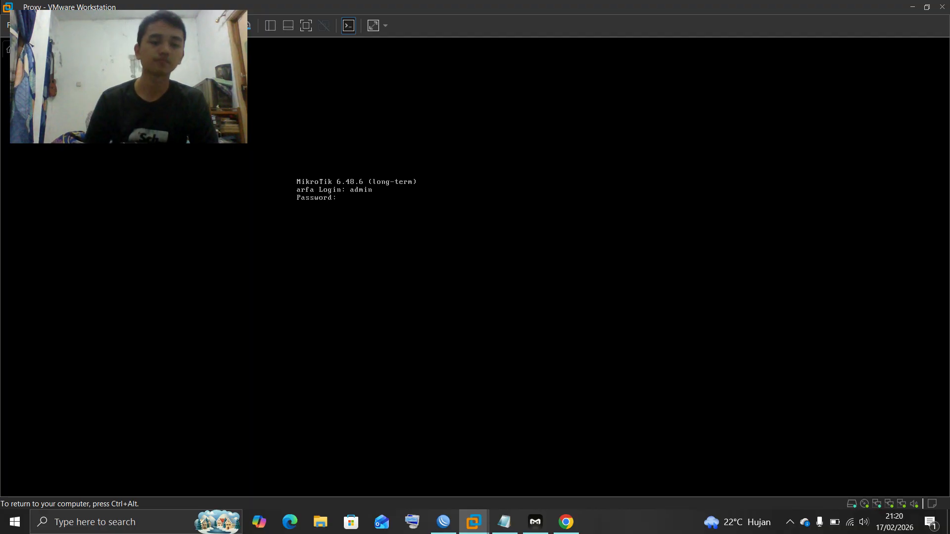
{"action": "key", "text": "ctrl+alt"}
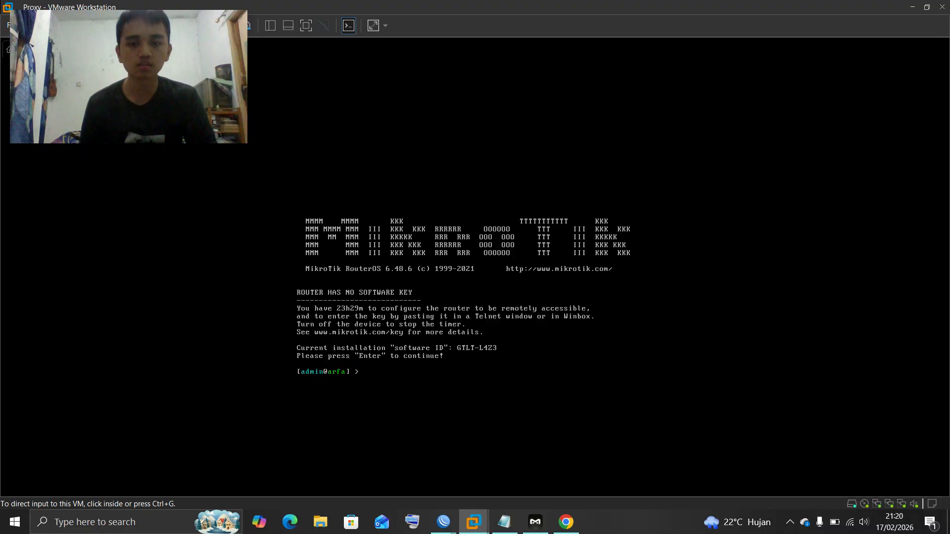
{"action": "left_click", "coordinate": [566, 522]}
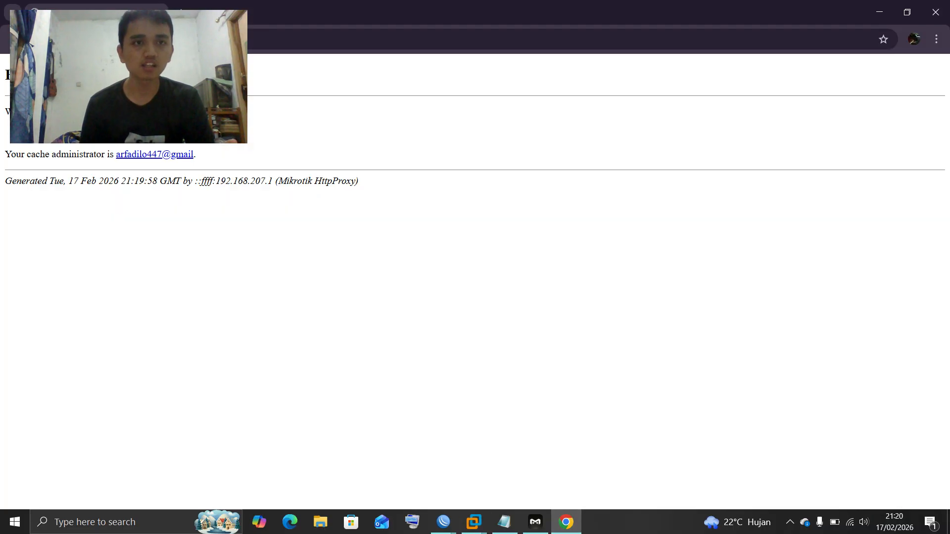
Delete the last 24 hours of Chrome browsing data
{"action": "key", "text": "ctrl+t"}
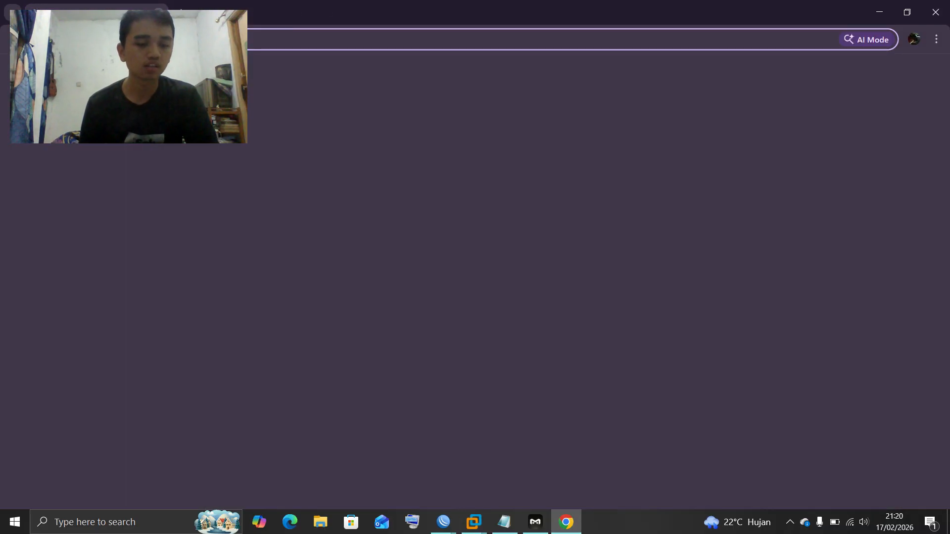
{"action": "key", "text": "Return"}
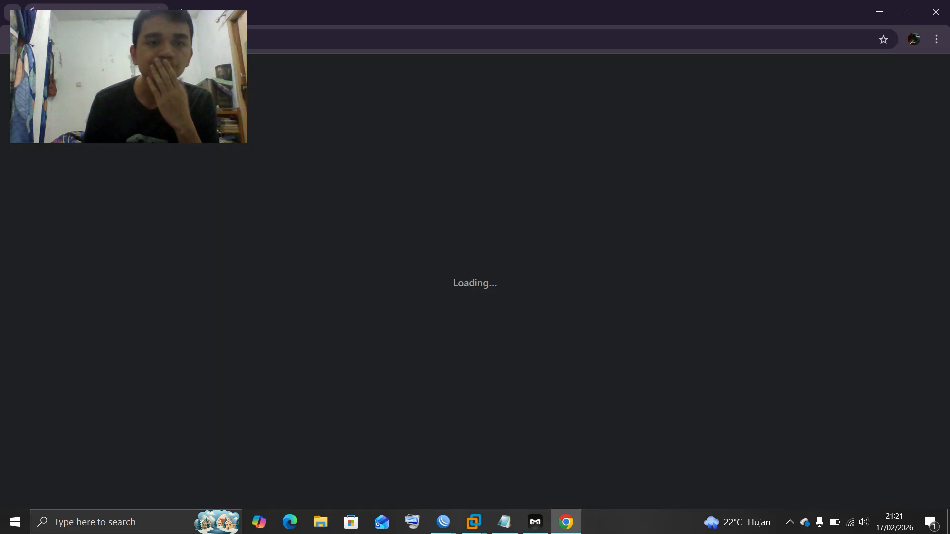
{"action": "left_click", "coordinate": [82, 155]}
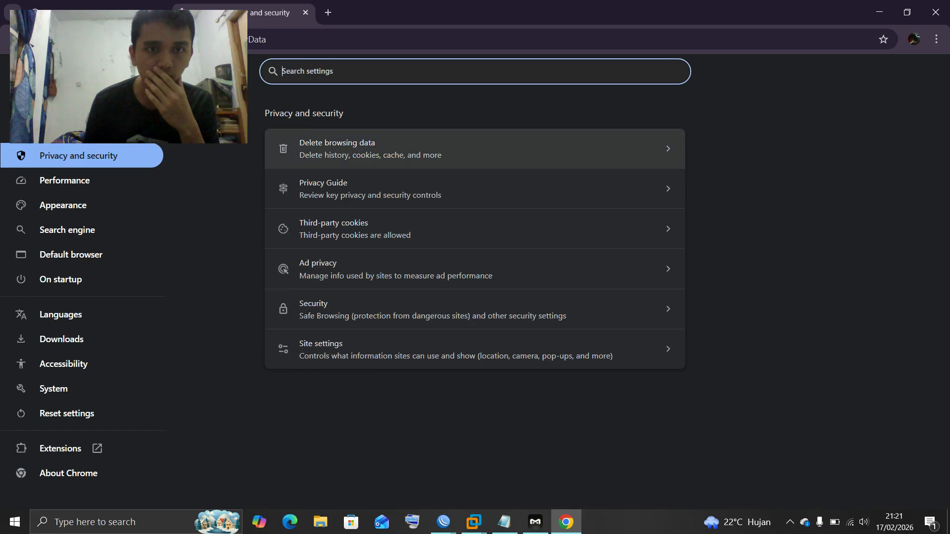
{"action": "key", "text": "Return"}
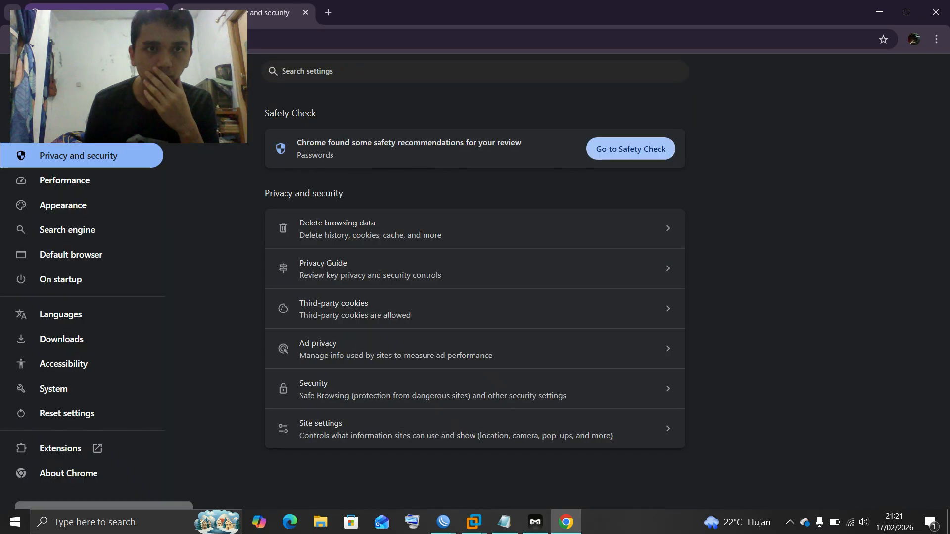
{"action": "left_click", "coordinate": [158, 12]}
Load web.simmons in a new tab, which again shows the MikroTik HttpProxy error page
{"action": "key", "text": "ctrl+t"}
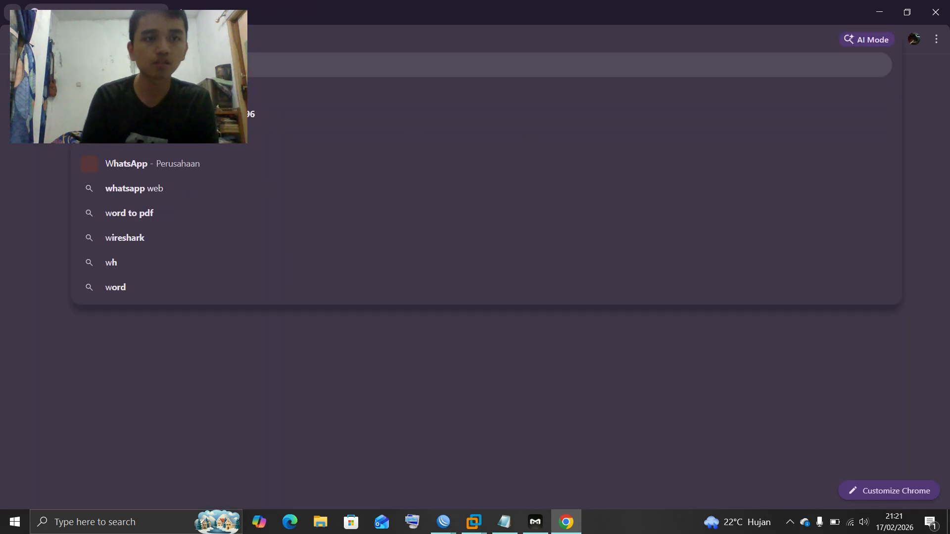
{"action": "type", "text": "web."}
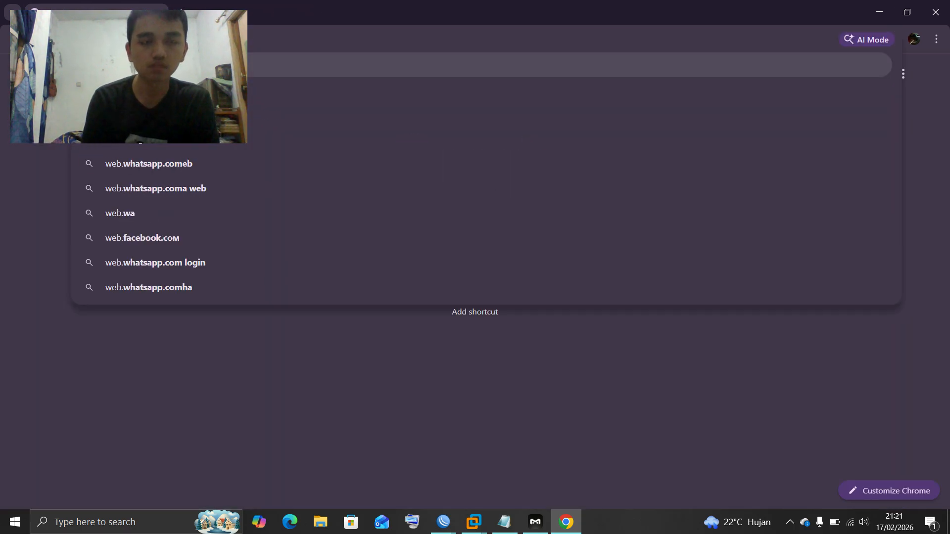
{"action": "type", "text": "simm"}
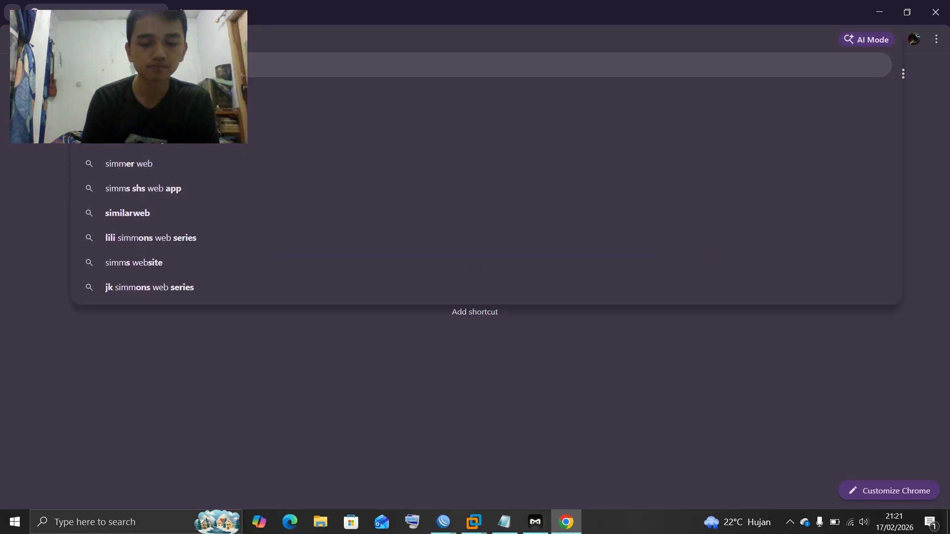
{"action": "type", "text": "ons"}
{"action": "key", "text": "Return"}
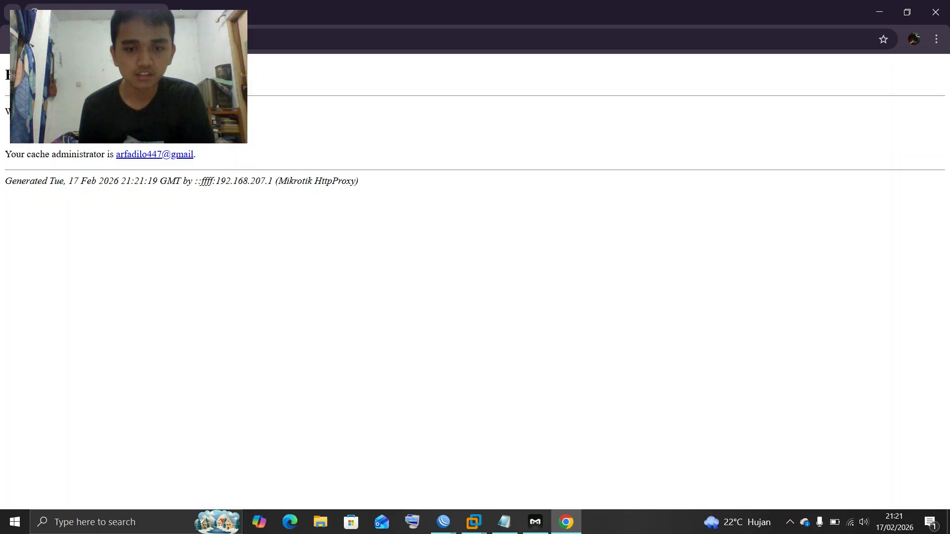
Bring WinBox to the front, dismiss the license notice and maximize the window
{"action": "mouse_move", "coordinate": [443, 522]}
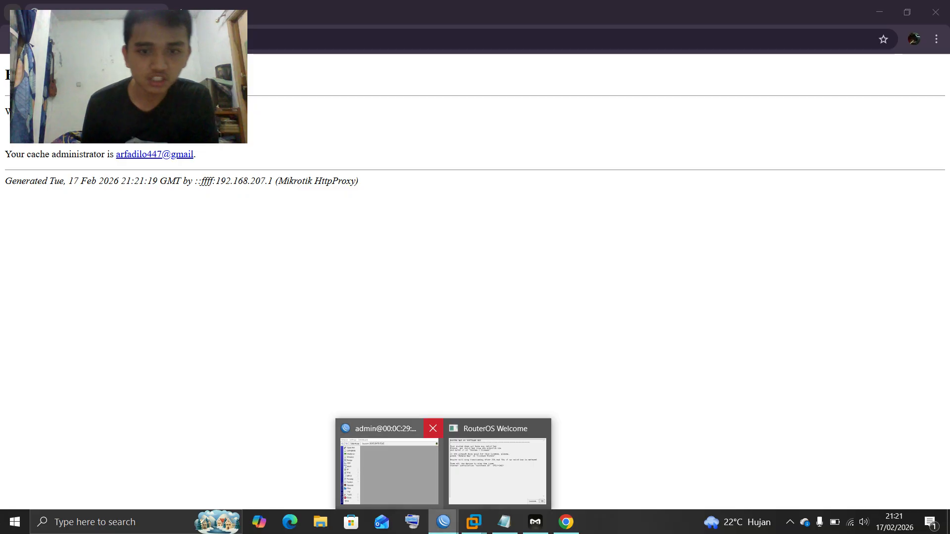
{"action": "left_click", "coordinate": [391, 468]}
{"action": "key", "text": "Return"}
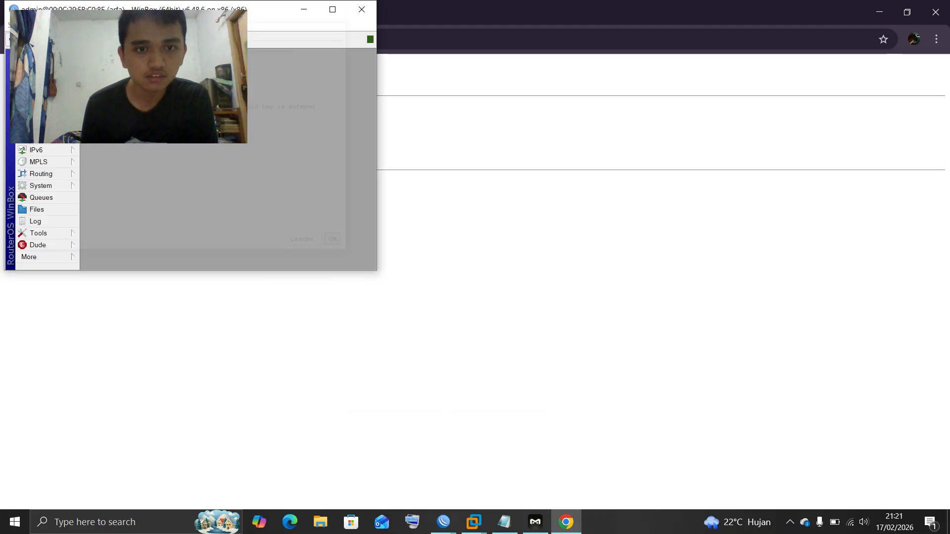
{"action": "left_click", "coordinate": [333, 9]}
{"action": "left_click_drag", "start_coordinate": [333, 10], "coordinate": [432, 86]}
{"action": "left_click", "coordinate": [630, 85]}
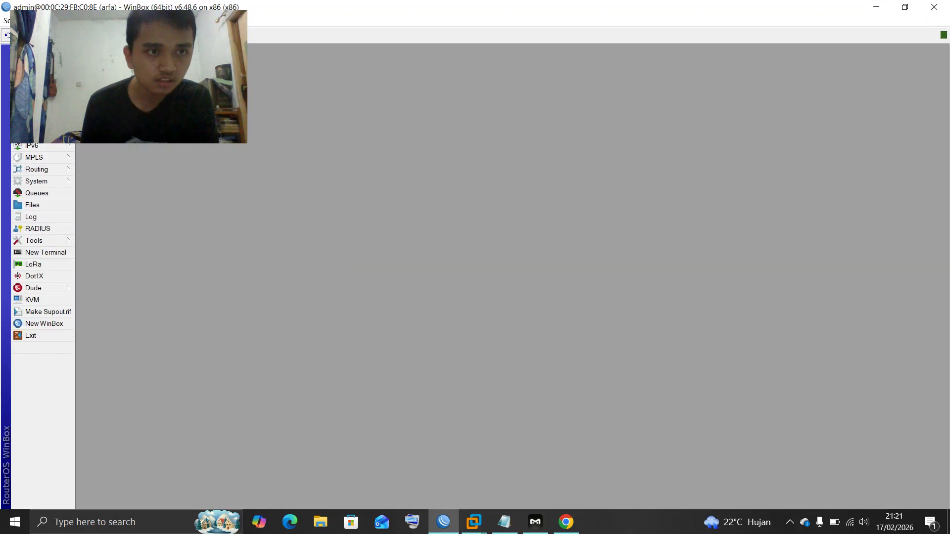
In IP > Web Proxy > Access, disable and remove the web.simmons.edu redirect rule
{"action": "left_click", "coordinate": [32, 133]}
{"action": "left_click", "coordinate": [99, 408]}
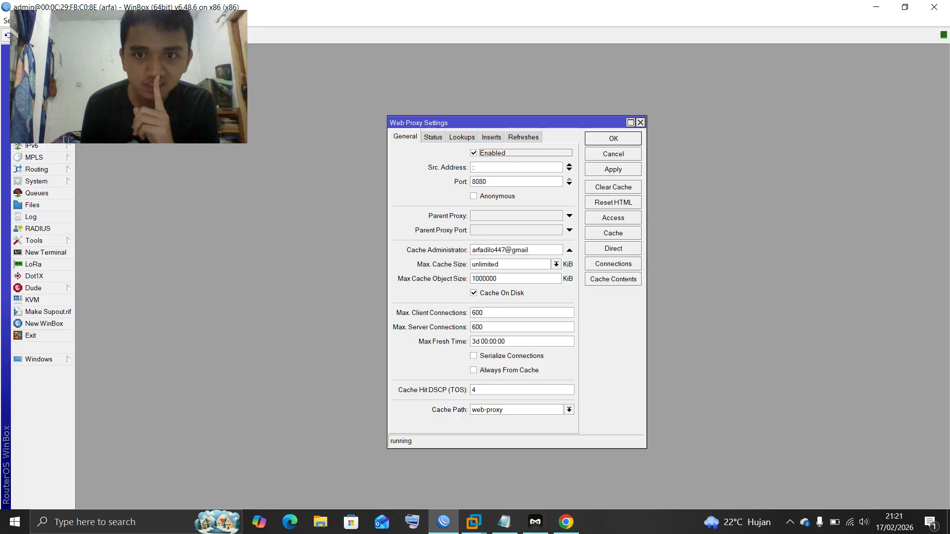
{"action": "left_click", "coordinate": [613, 218]}
{"action": "left_click", "coordinate": [346, 300]}
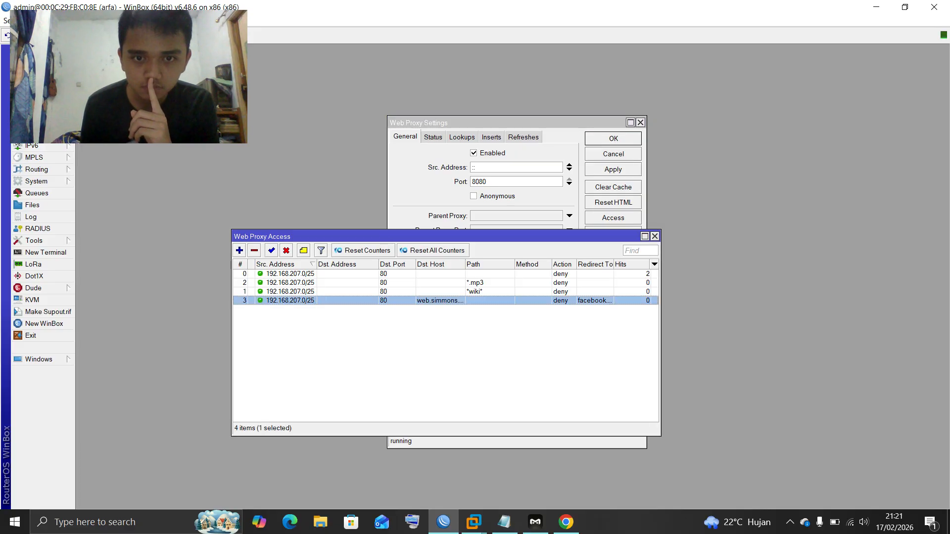
{"action": "double_click", "coordinate": [346, 301]}
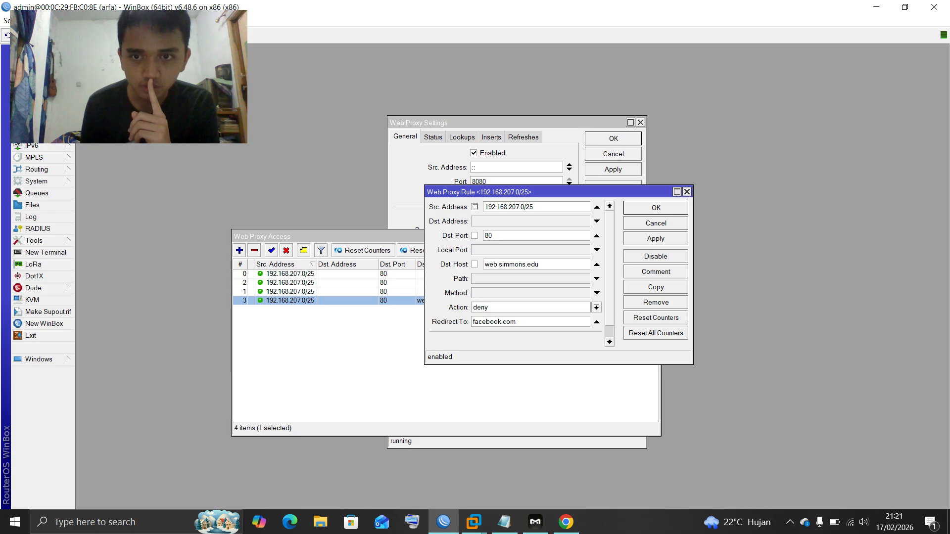
{"action": "left_click", "coordinate": [656, 256]}
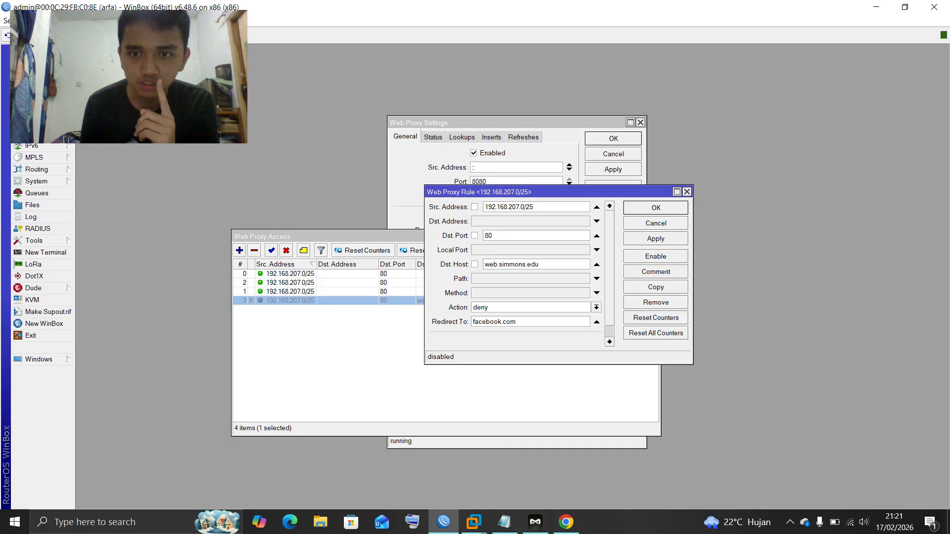
{"action": "left_click", "coordinate": [655, 303]}
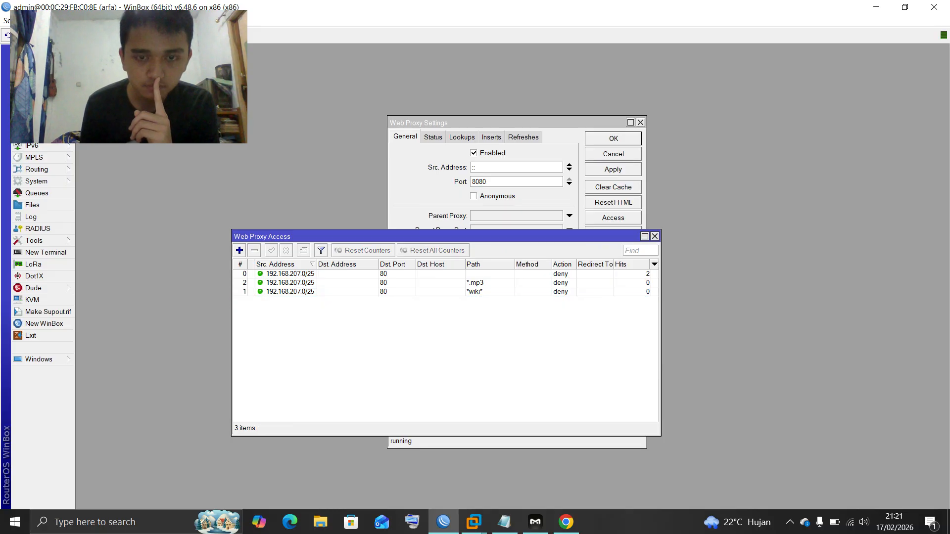
{"action": "left_click", "coordinate": [290, 283]}
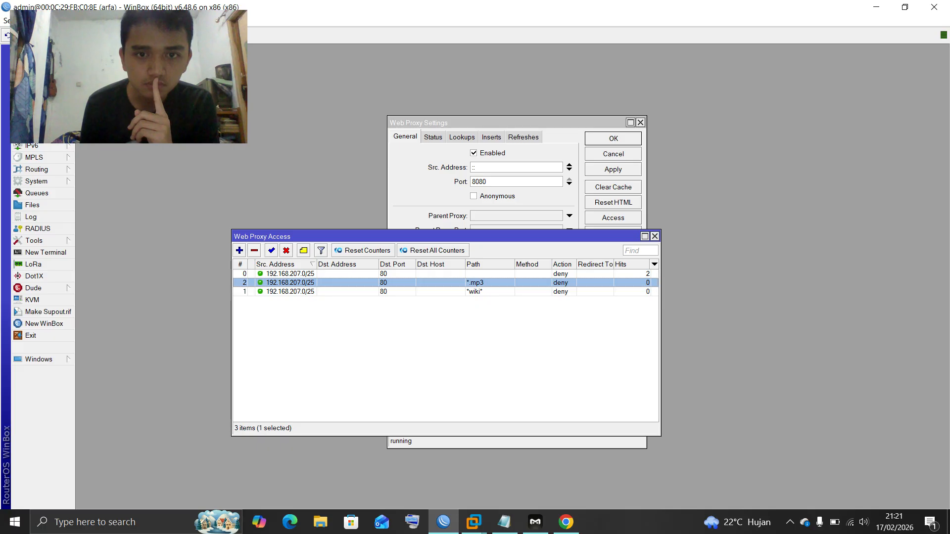
Give access rule 0 the destination host httpforever and save it
{"action": "left_click", "coordinate": [291, 273]}
{"action": "double_click", "coordinate": [290, 273]}
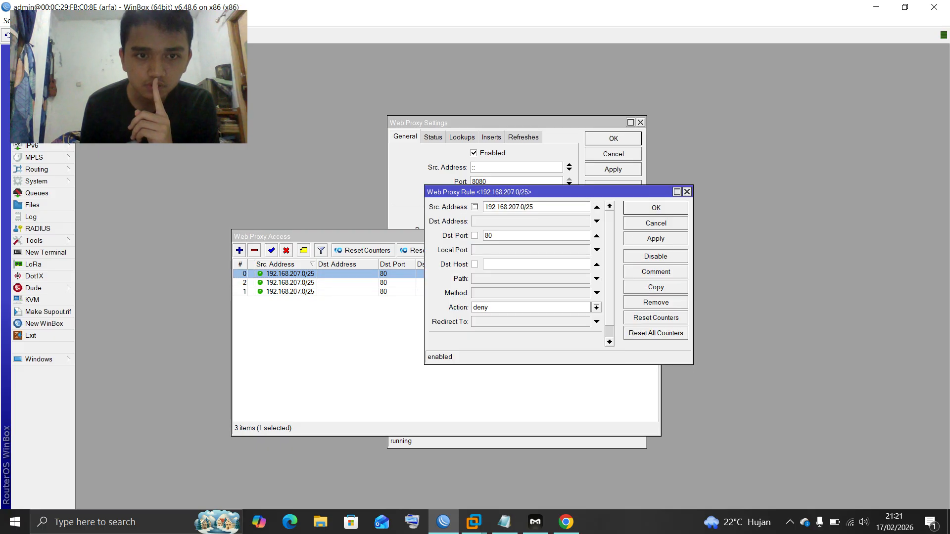
{"action": "left_click_drag", "start_coordinate": [494, 192], "coordinate": [554, 231]}
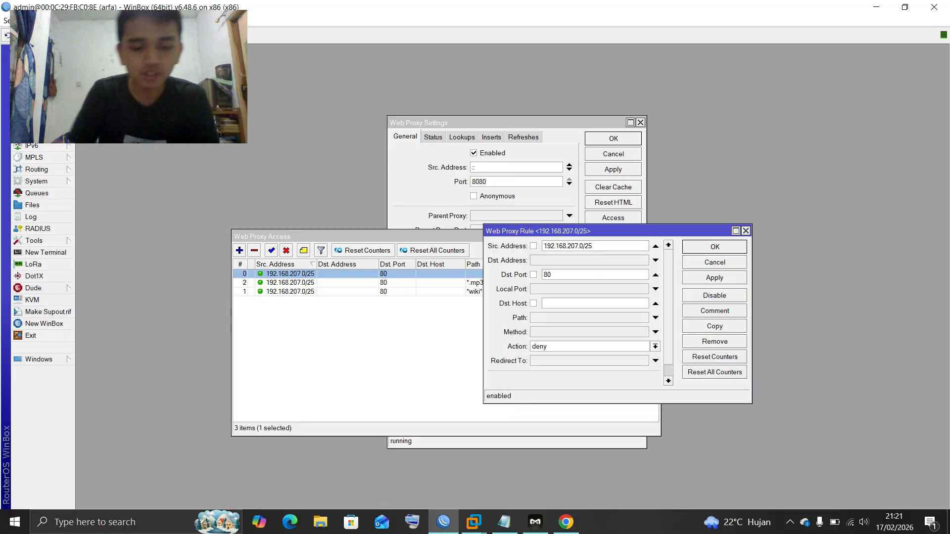
{"action": "left_click", "coordinate": [549, 304]}
{"action": "type", "text": "httpforever"}
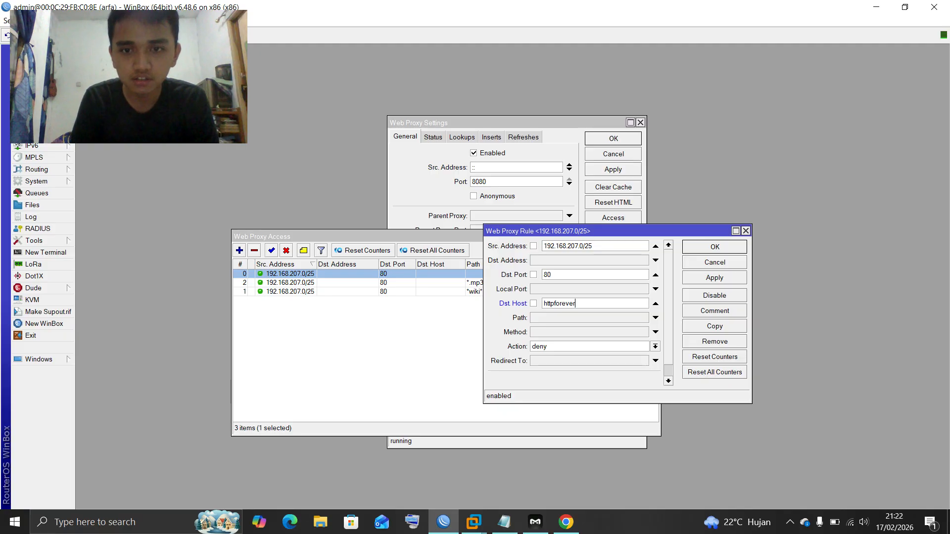
{"action": "key", "text": "Return"}
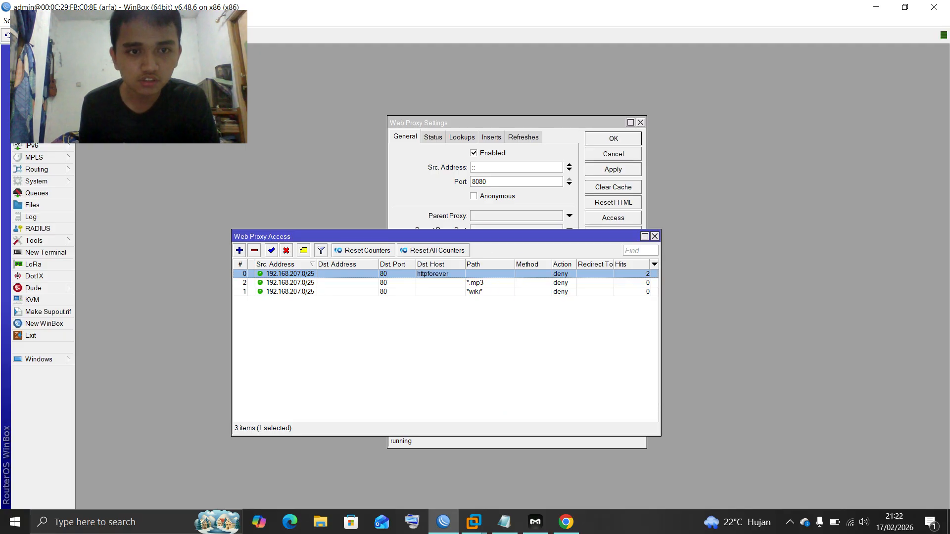
{"action": "key", "text": "Return"}
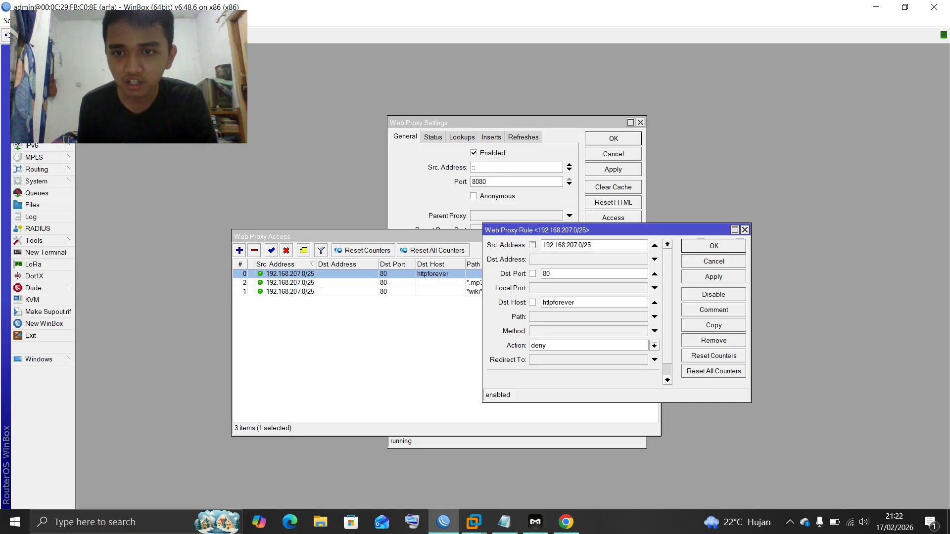
Copy rule 0 into a new rule for host web.simmons.edu redirecting to facebook.com
{"action": "left_click", "coordinate": [713, 325]}
{"action": "key", "text": "ctrl+a"}
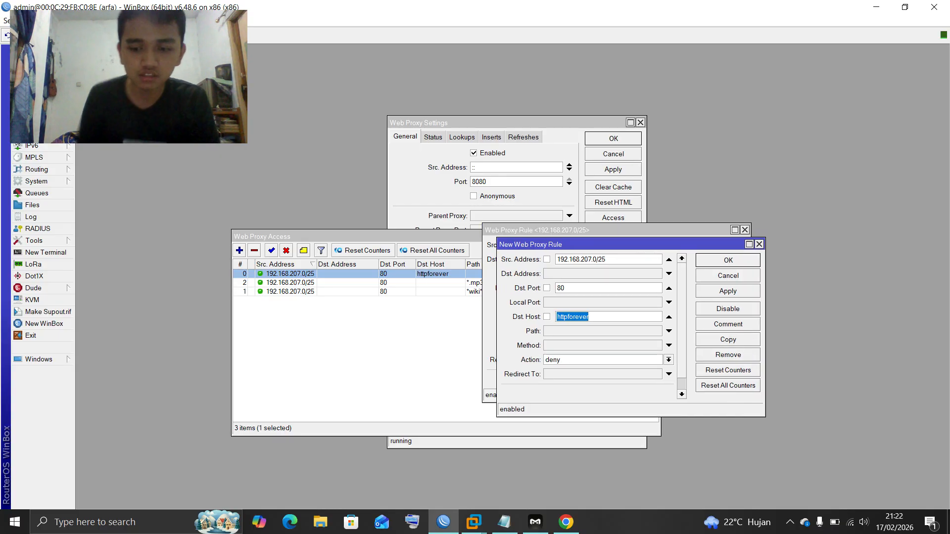
{"action": "key", "text": "BackSpace"}
{"action": "type", "text": "web.s"}
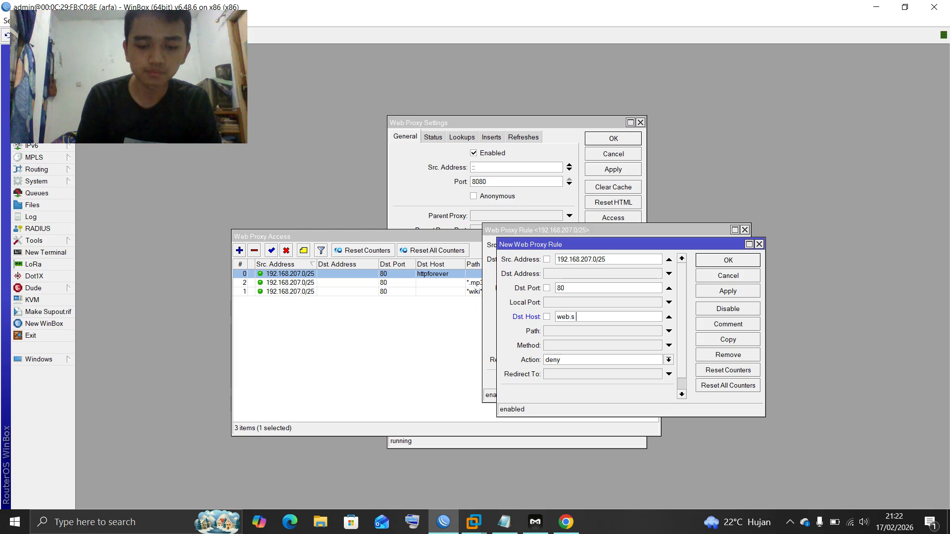
{"action": "type", "text": "immons"}
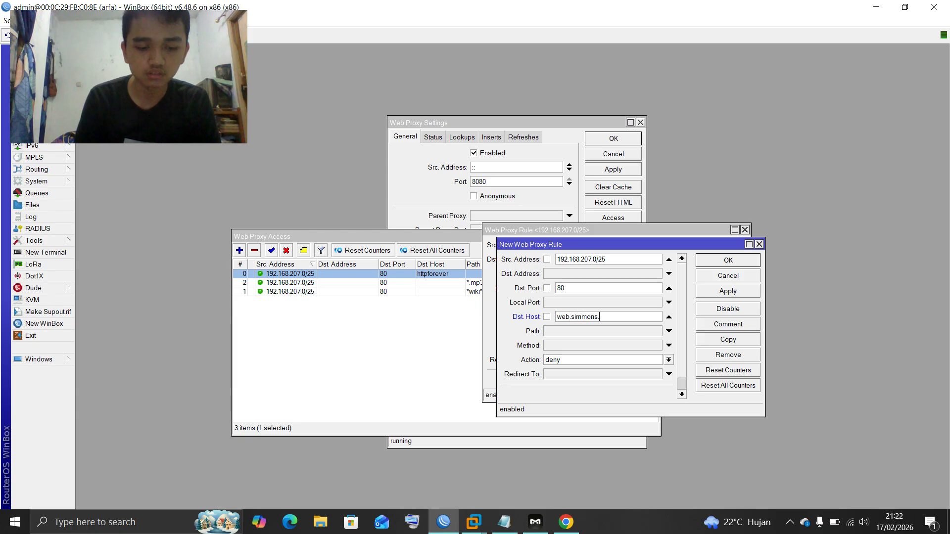
{"action": "type", "text": ".edu"}
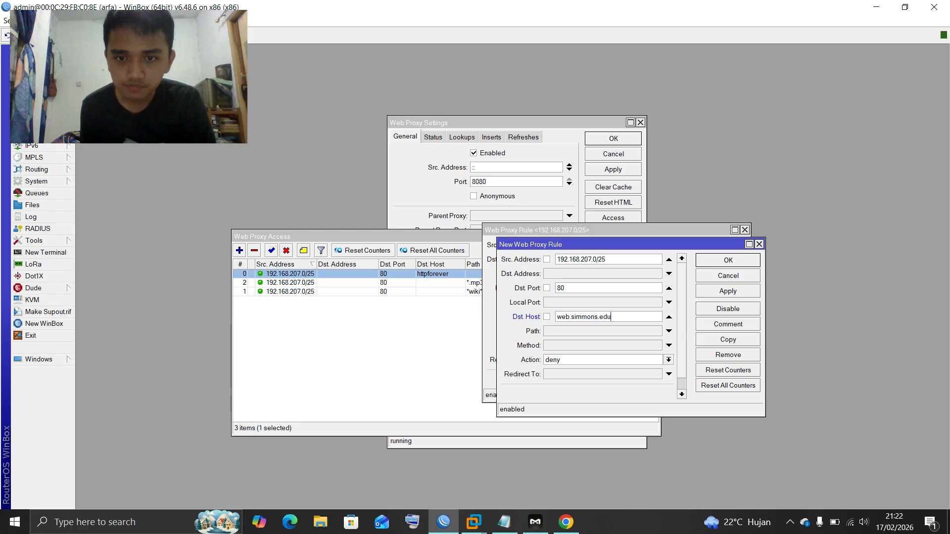
{"action": "left_click", "coordinate": [603, 374]}
{"action": "type", "text": "faceb"}
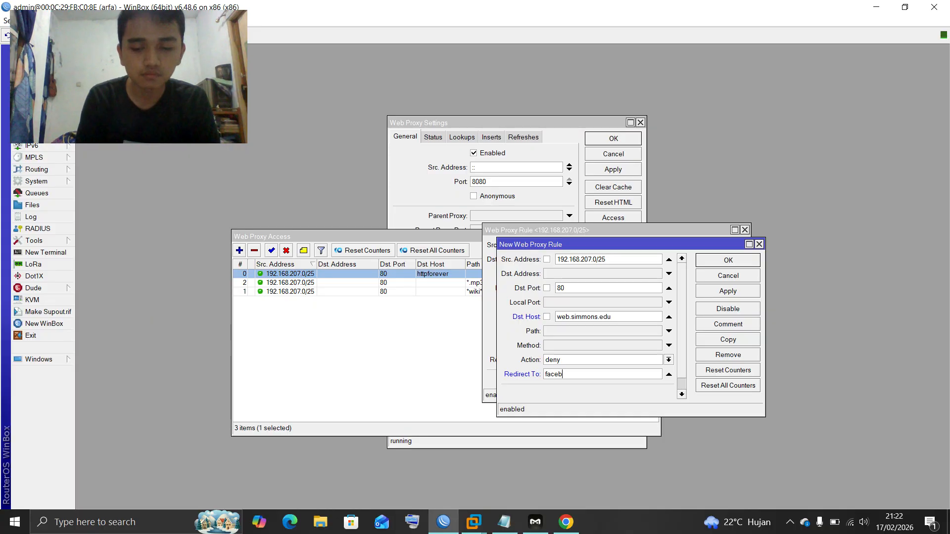
{"action": "type", "text": "ook.com"}
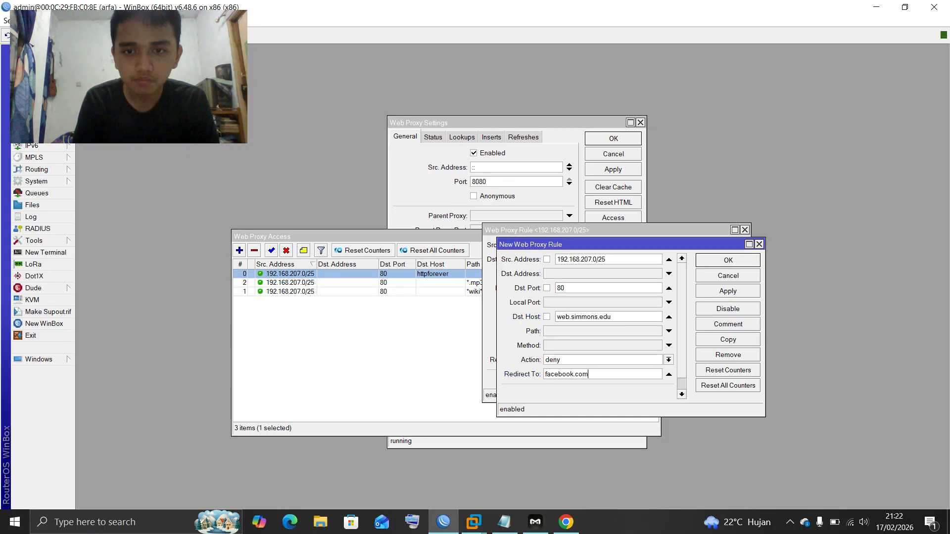
{"action": "key", "text": "Return"}
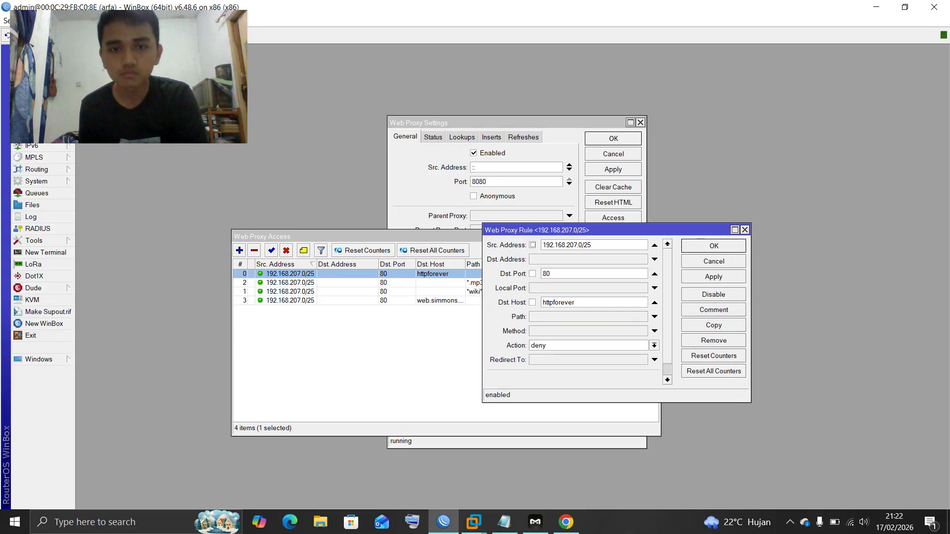
{"action": "key", "text": "Return"}
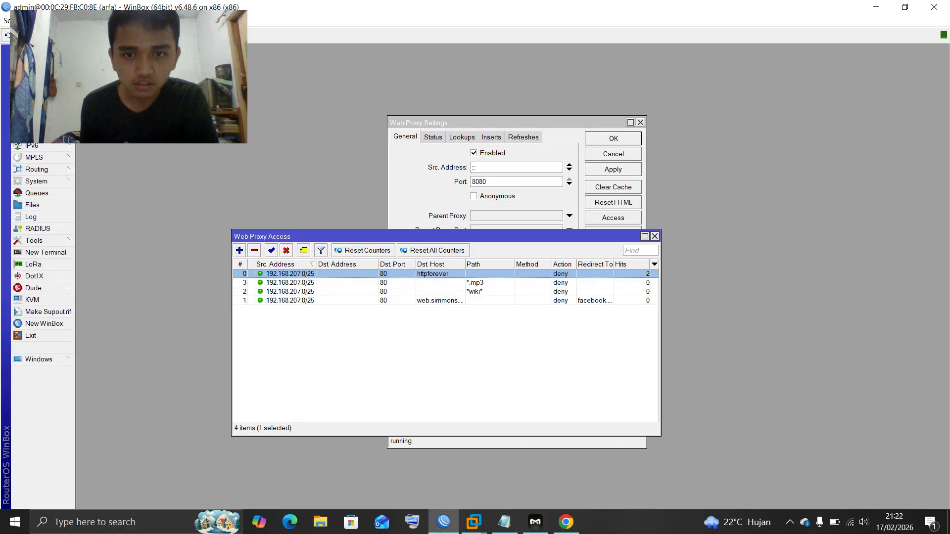
Search httpforever in a new Chrome tab, open the HTTP Forever site, then close Chrome
{"action": "left_click", "coordinate": [566, 522]}
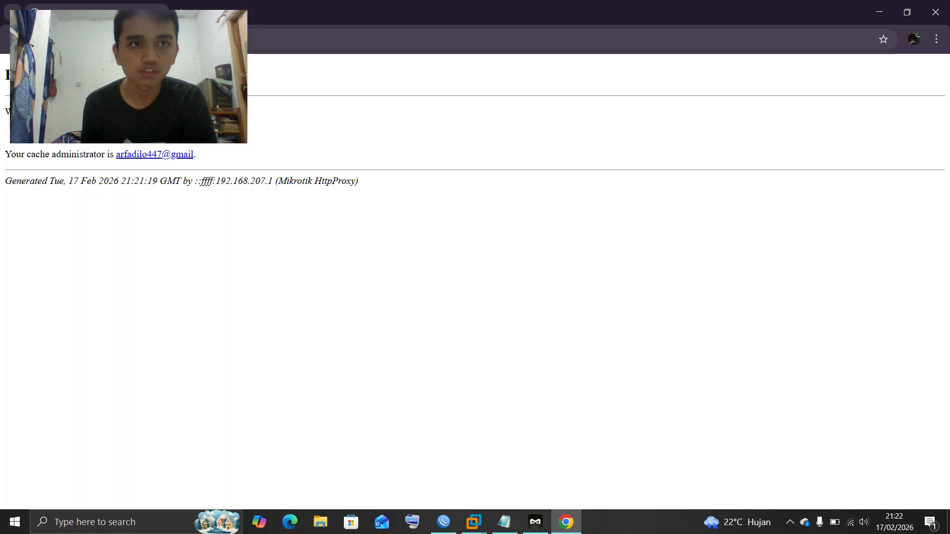
{"action": "key", "text": "ctrl+t"}
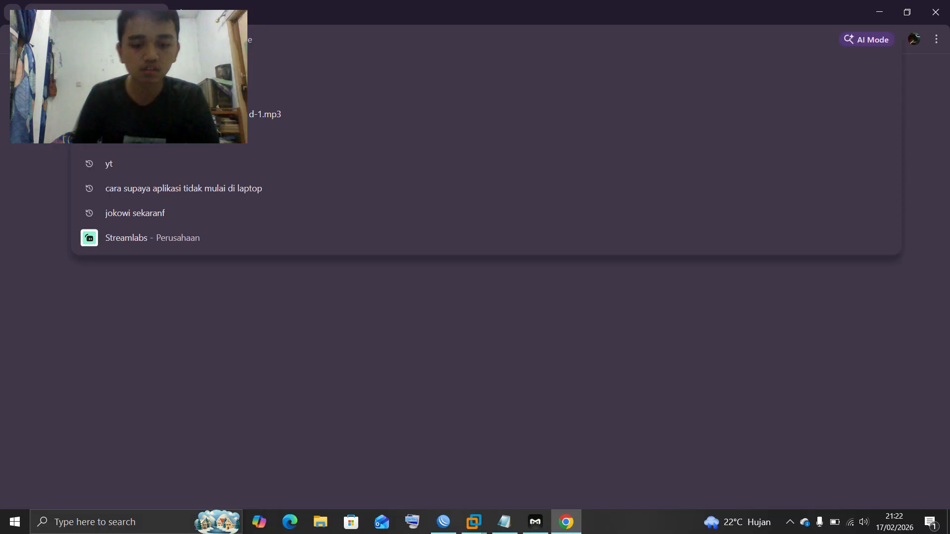
{"action": "type", "text": "https://fore"}
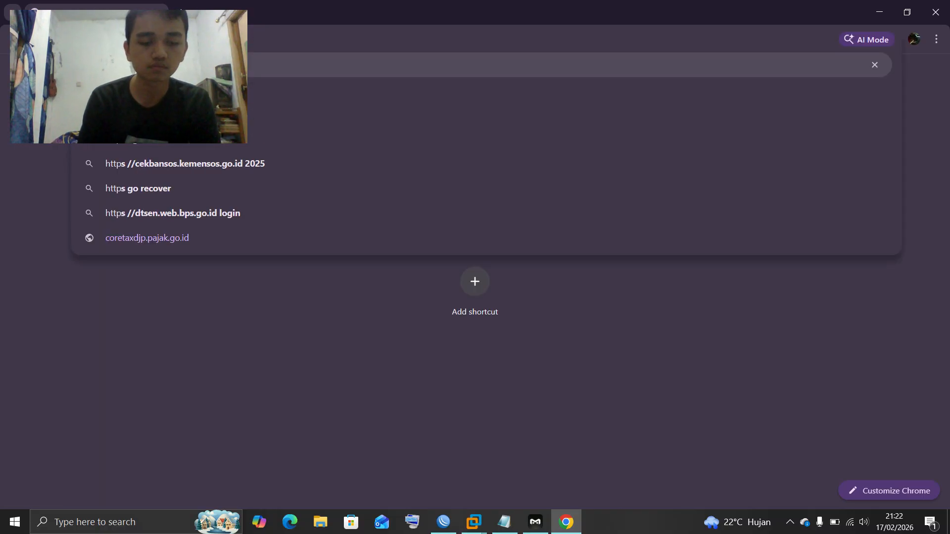
{"action": "type", "text": "ver"}
{"action": "key", "text": "Return"}
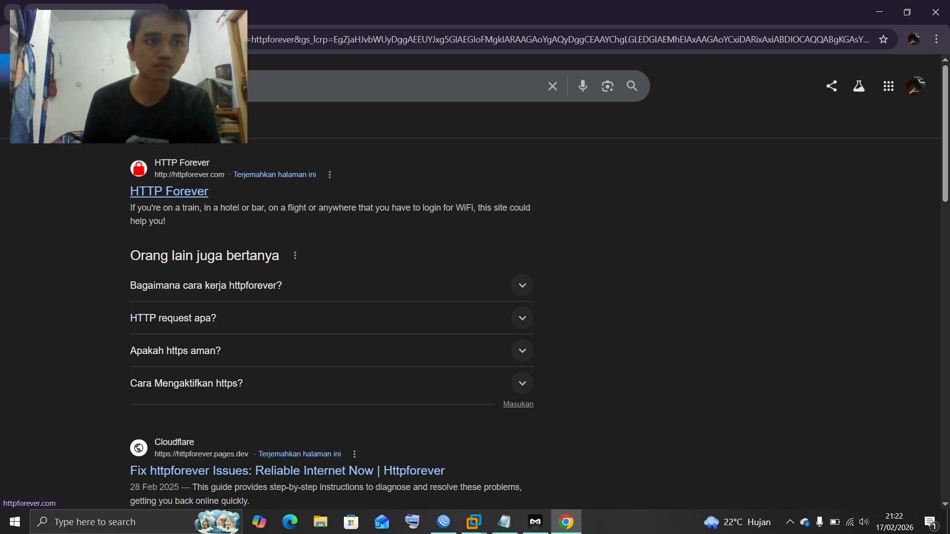
{"action": "left_click", "coordinate": [169, 191]}
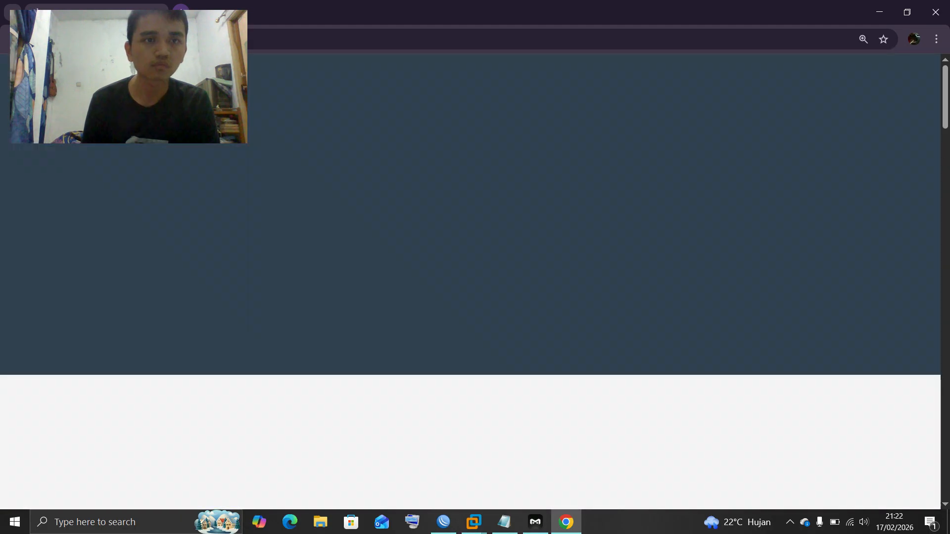
{"action": "left_click", "coordinate": [159, 12]}
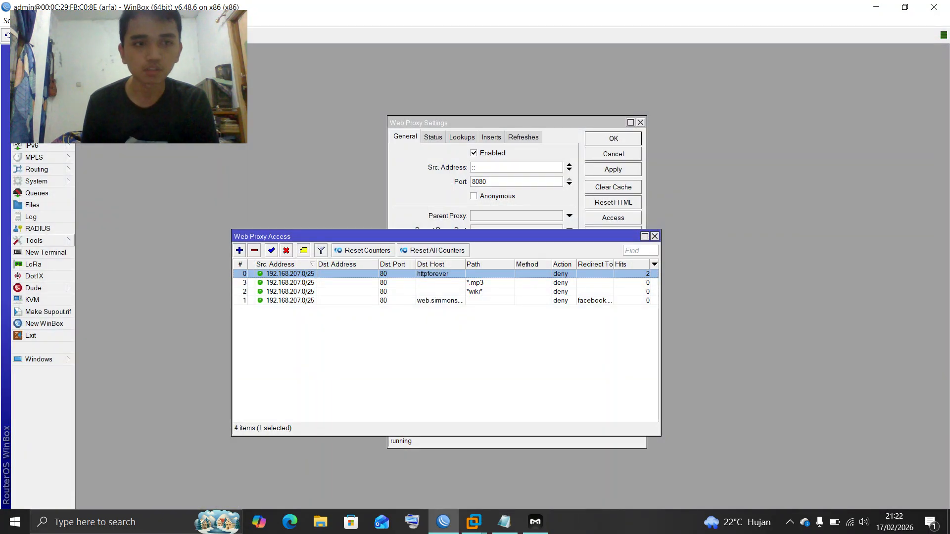
Reboot the router via the System menu and confirm the reboot
{"action": "left_click", "coordinate": [36, 181]}
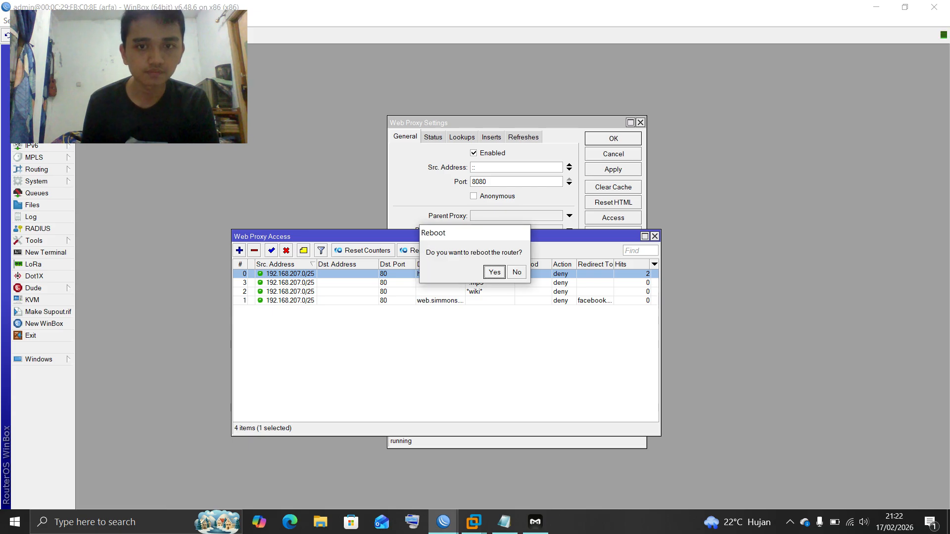
{"action": "key", "text": "Return"}
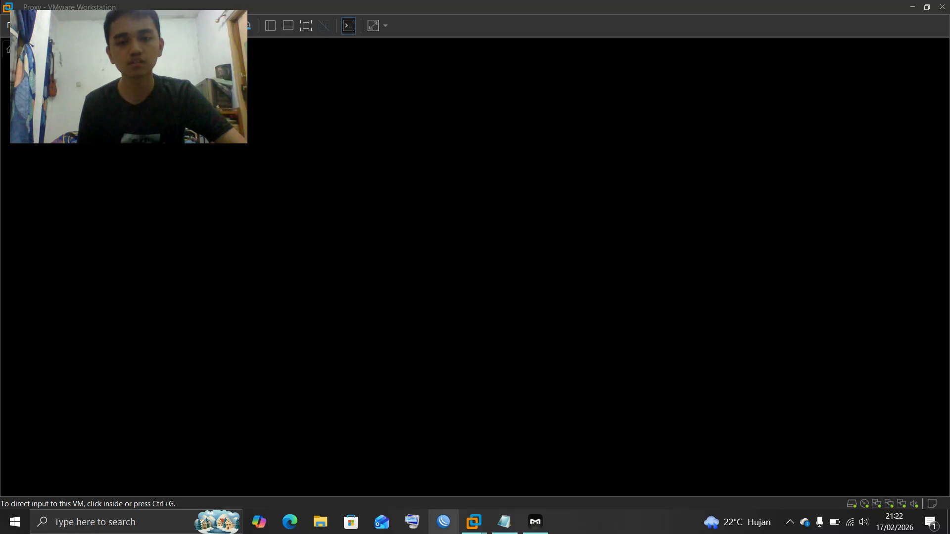
Log back in at the rebooted Proxy VM's RouterOS console with the login name and password
{"action": "left_click", "coordinate": [474, 522]}
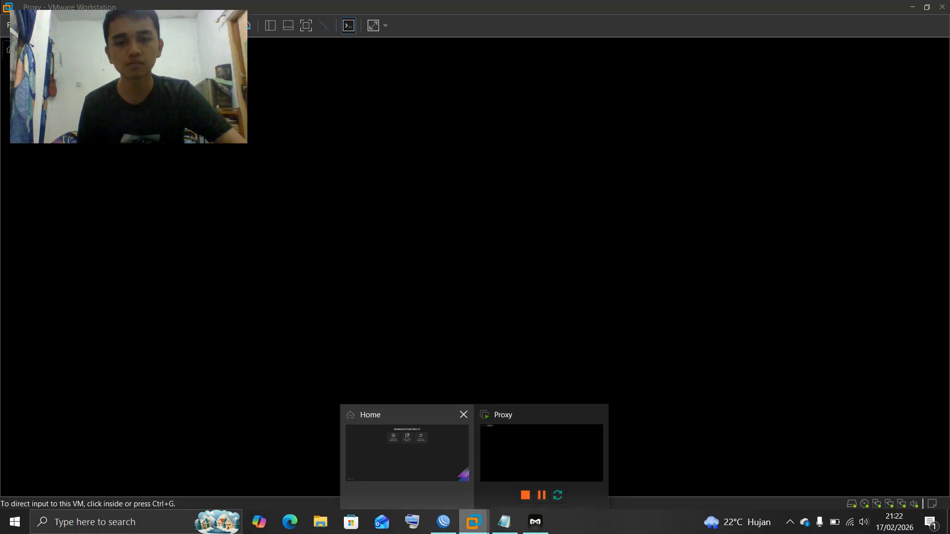
{"action": "left_click", "coordinate": [542, 452]}
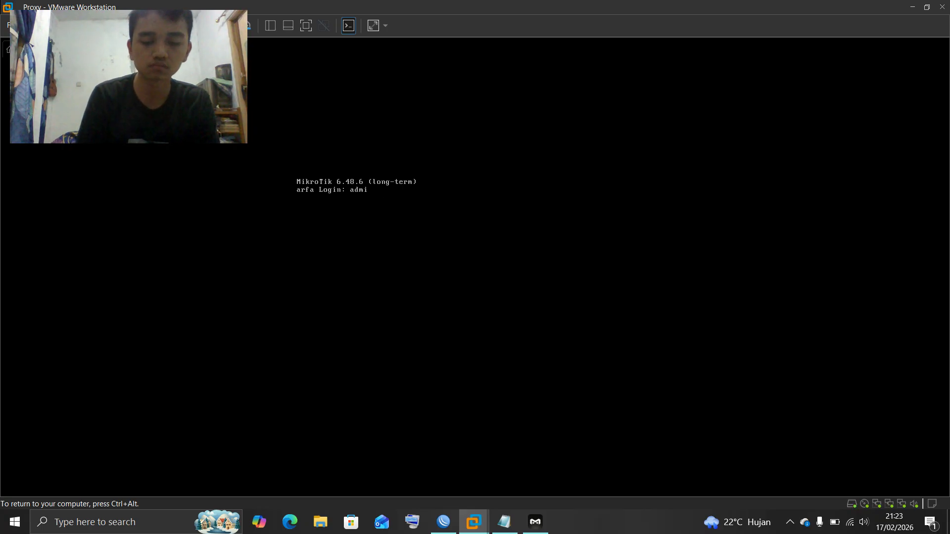
{"action": "type", "text": "n"}
{"action": "key", "text": "Return"}
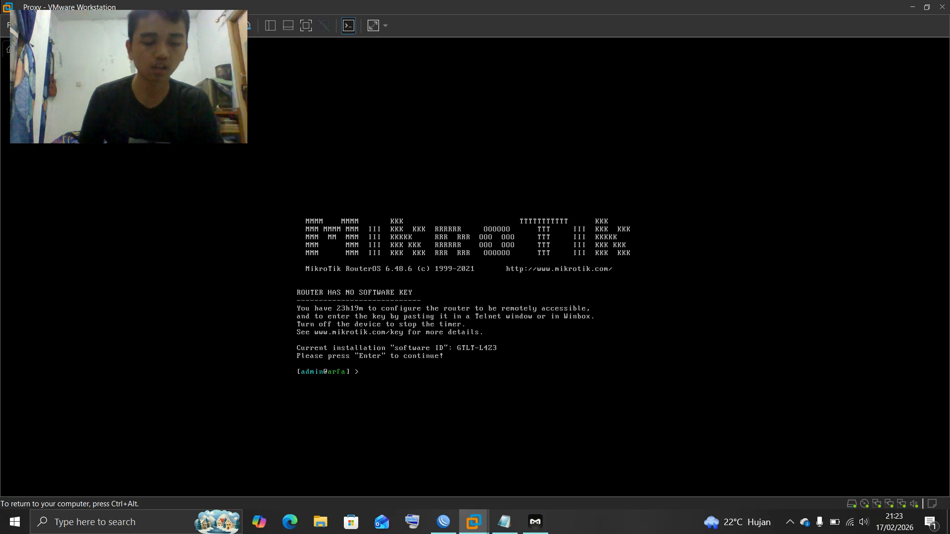
{"action": "key", "text": "ctrl+alt"}
{"action": "key", "text": "super"}
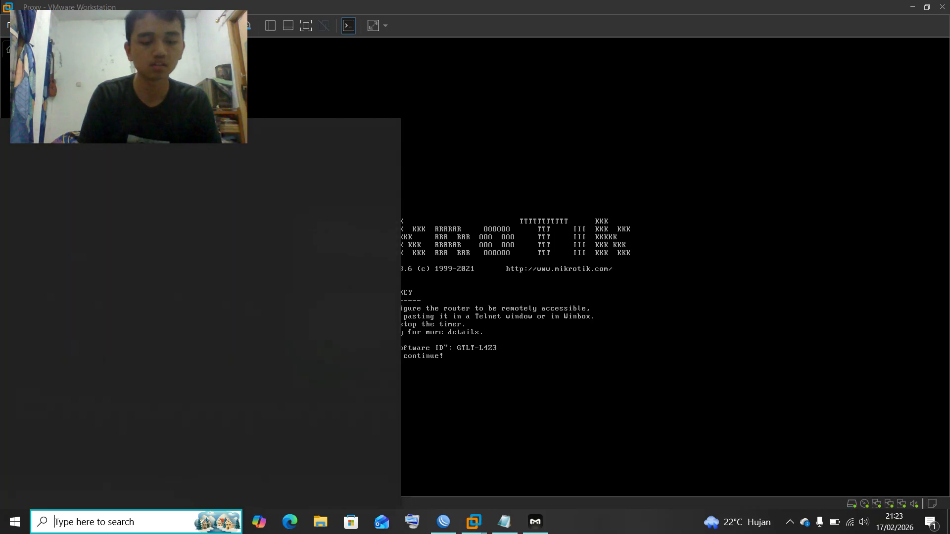
Relaunch Google Chrome and bring up the Delete browsing data options for the last hour
{"action": "type", "text": "chrome"}
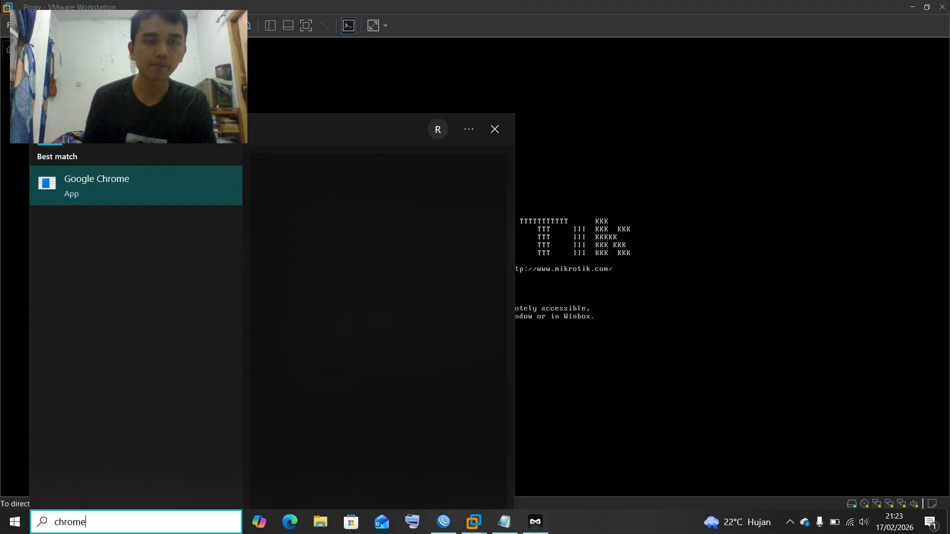
{"action": "key", "text": "Return"}
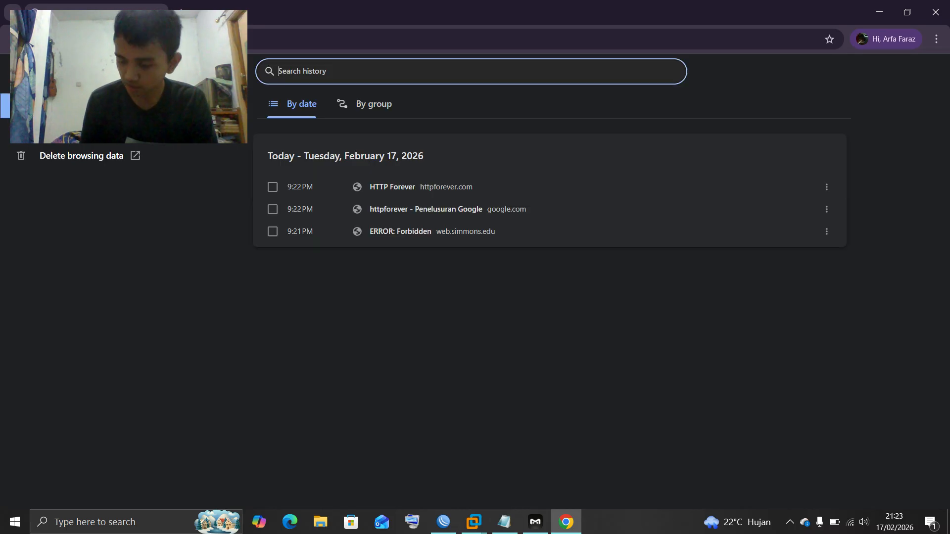
{"action": "left_click", "coordinate": [79, 155]}
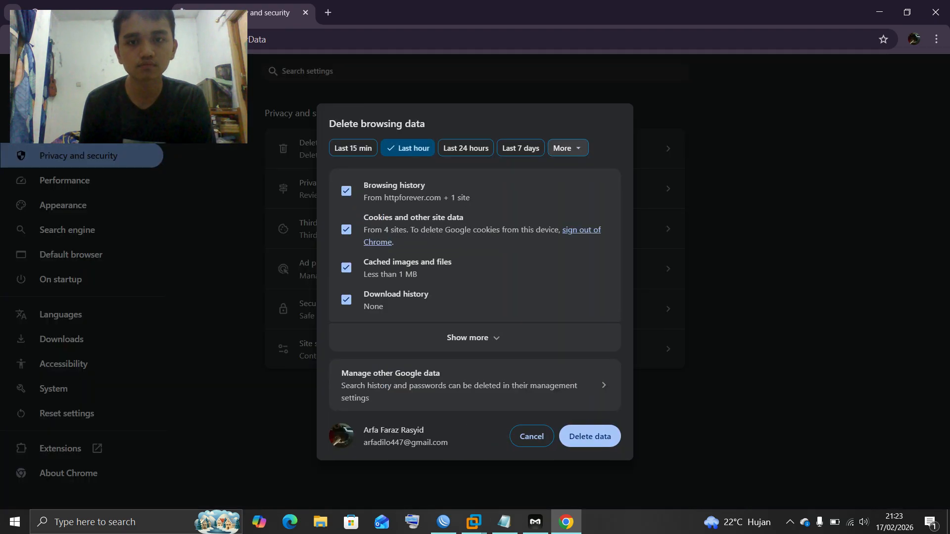
Delete the last hour of browsing data, open a blank new tab and close the first tab
{"action": "left_click", "coordinate": [590, 436]}
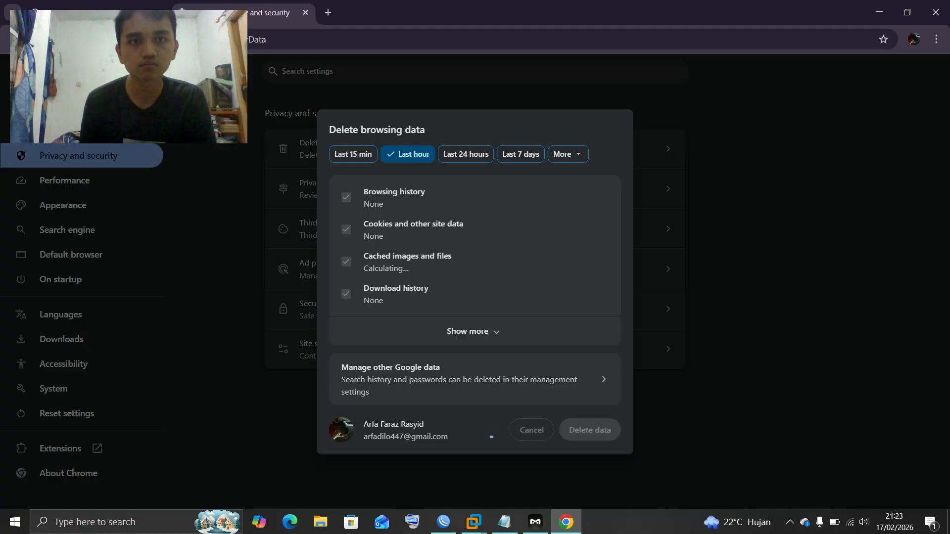
{"action": "left_click", "coordinate": [327, 12]}
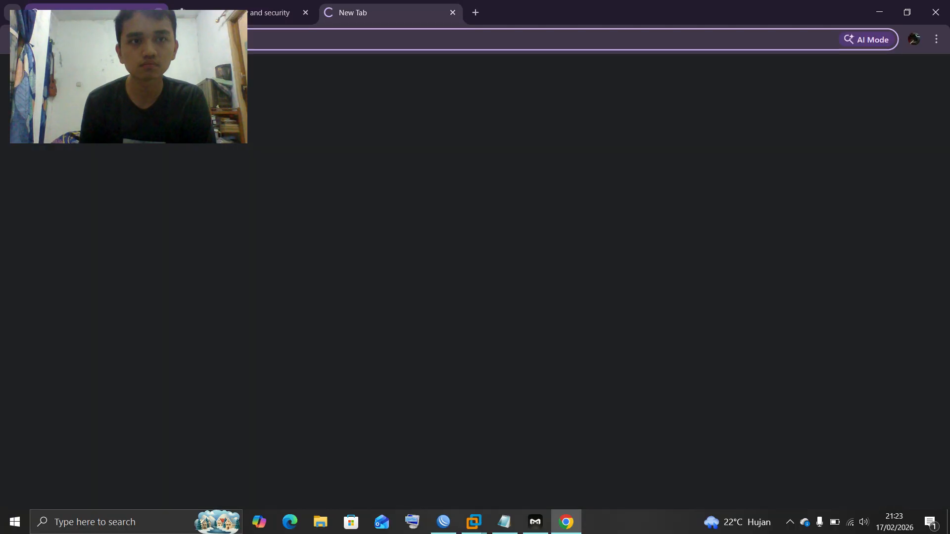
{"action": "left_click", "coordinate": [213, 16]}
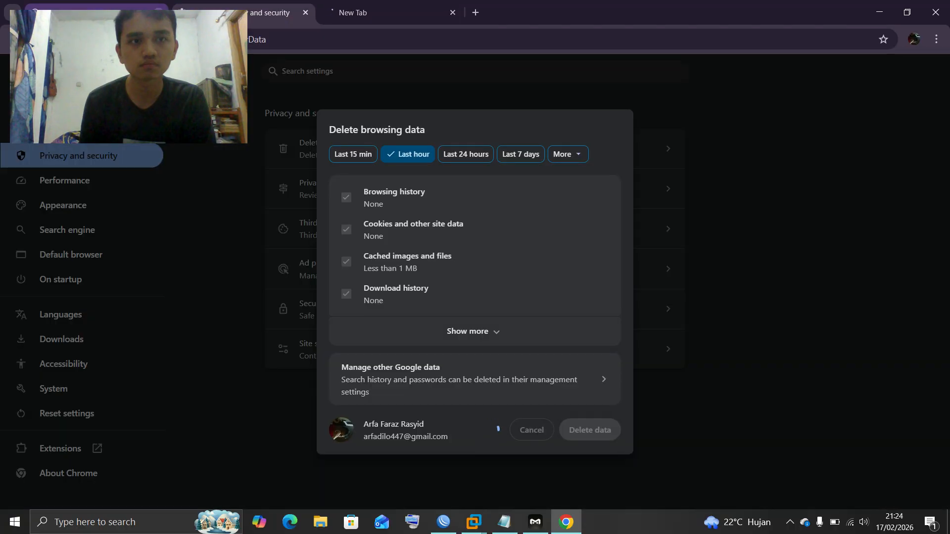
{"action": "left_click", "coordinate": [158, 13]}
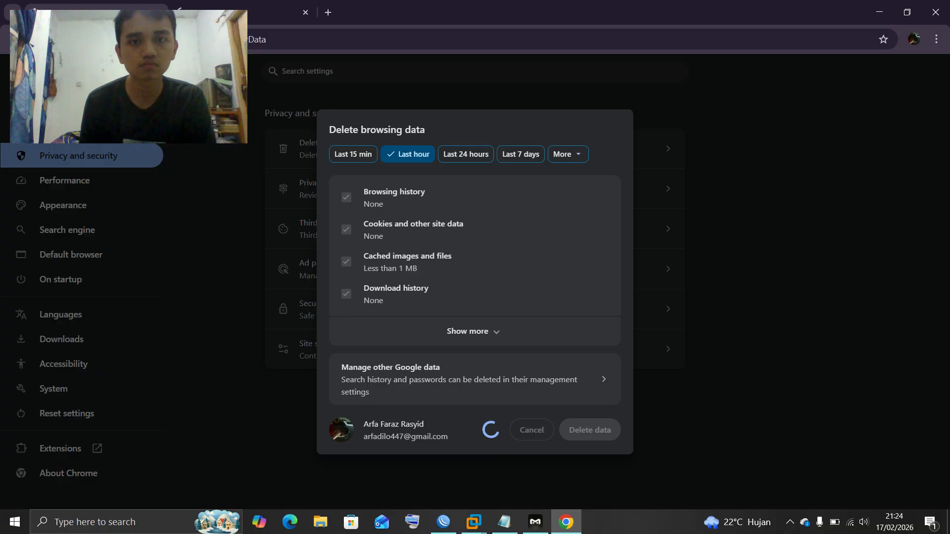
Switch the deletion time range to All time, then settle on the blank new tab
{"action": "left_click", "coordinate": [566, 154]}
{"action": "left_click", "coordinate": [533, 200]}
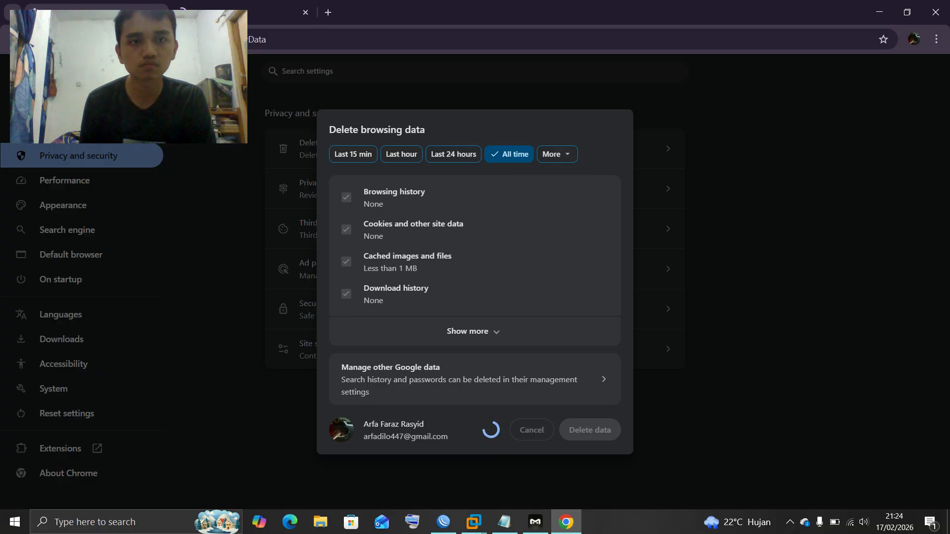
{"action": "left_click", "coordinate": [245, 13]}
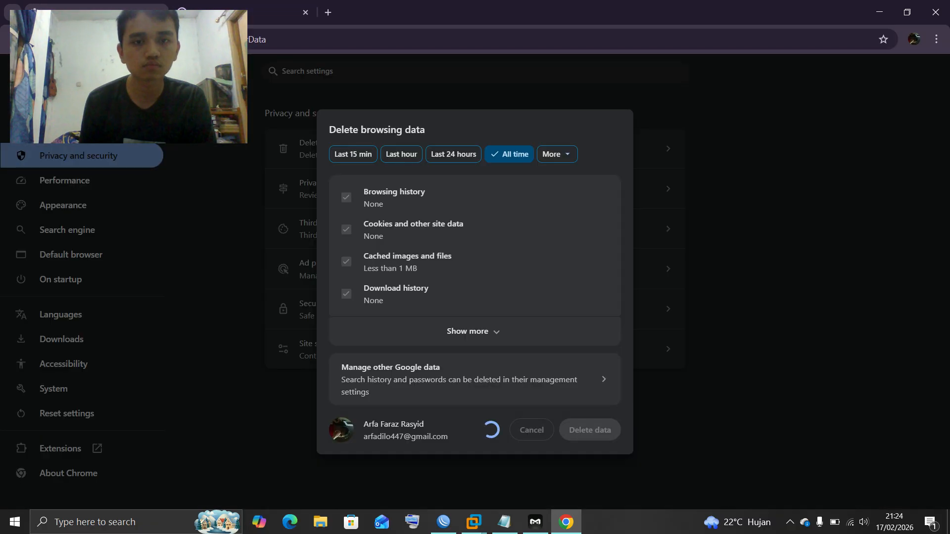
{"action": "left_click", "coordinate": [218, 12]}
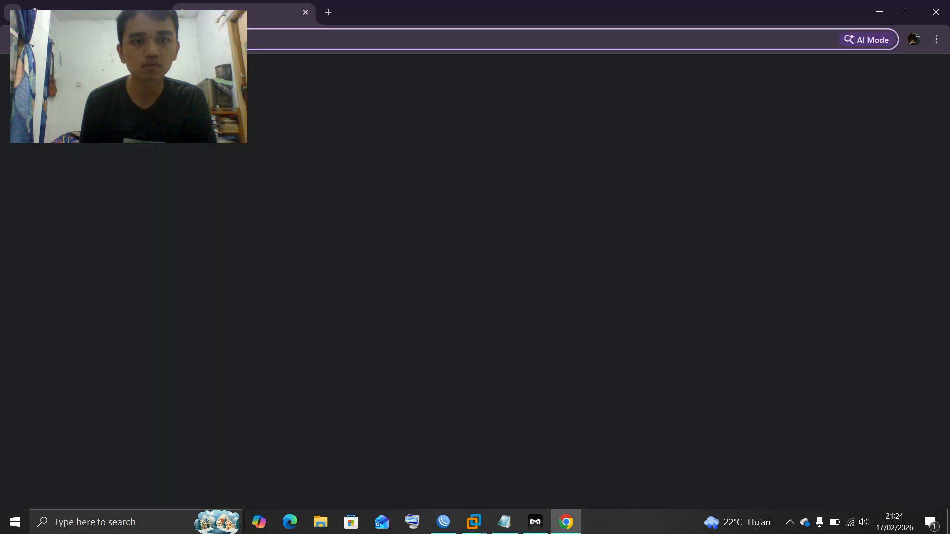
{"action": "left_click", "coordinate": [119, 12]}
{"action": "left_click", "coordinate": [218, 12]}
{"action": "left_click", "coordinate": [119, 12]}
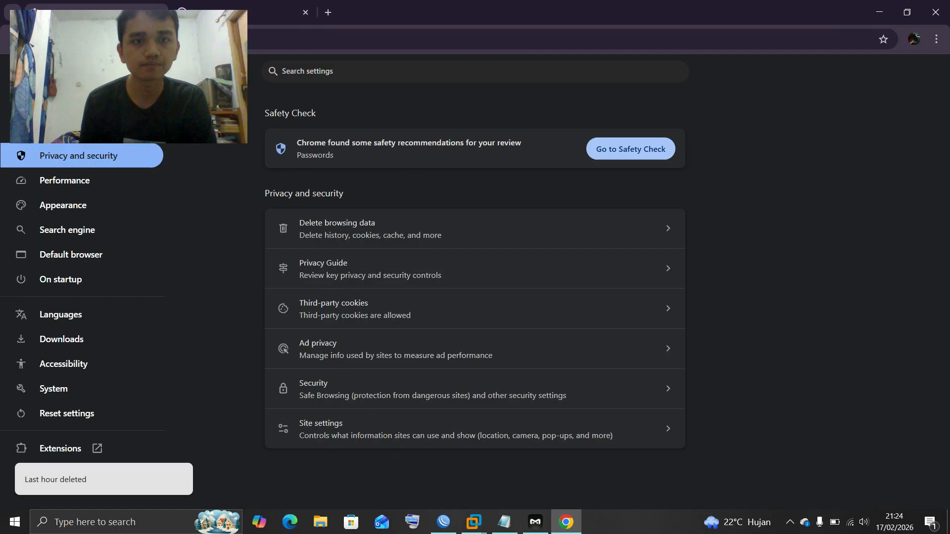
{"action": "left_click", "coordinate": [218, 13]}
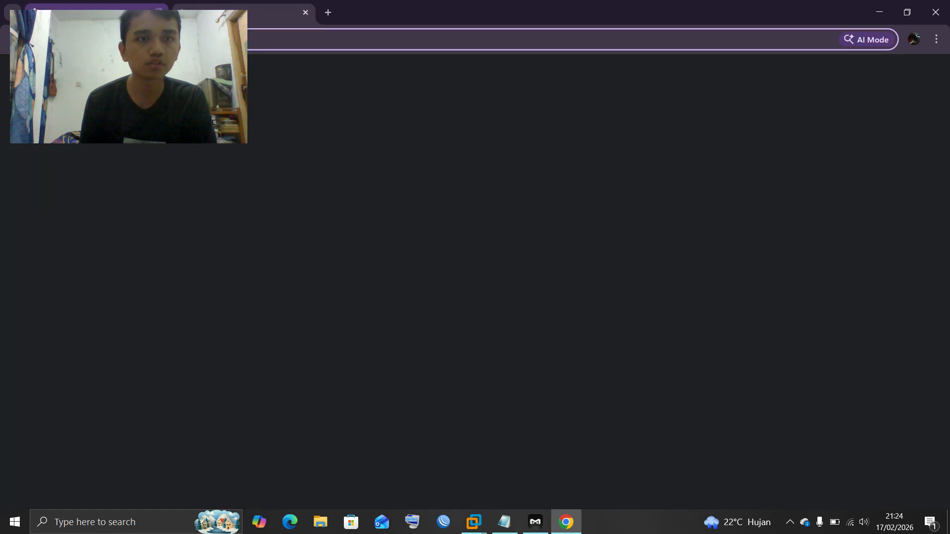
Search Google for httpforever and open the HTTP Forever website through the proxy
{"action": "left_click", "coordinate": [158, 12]}
{"action": "key", "text": "ctrl+v"}
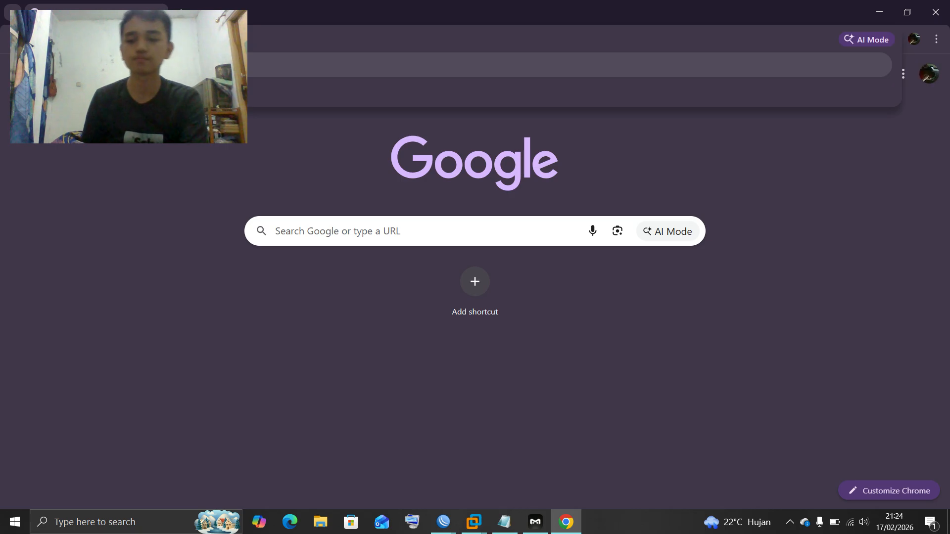
{"action": "key", "text": "Return"}
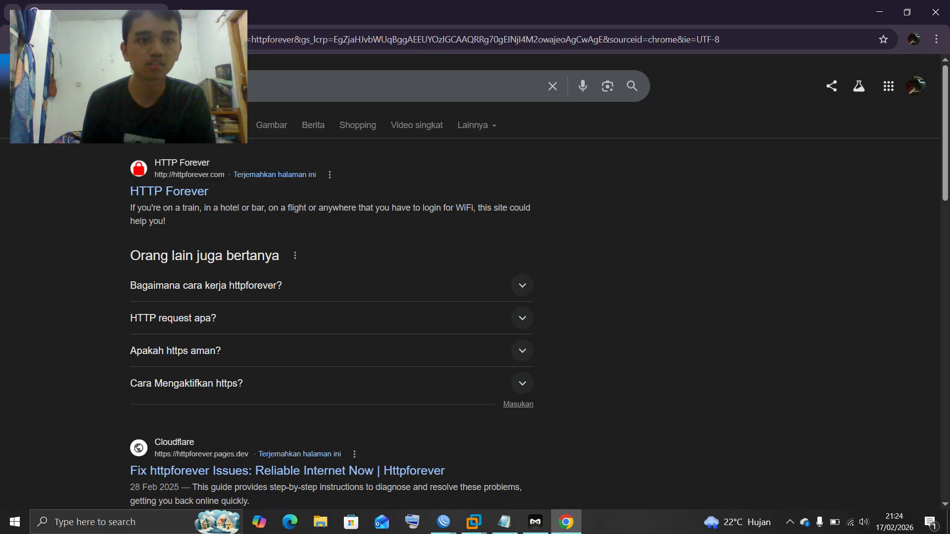
{"action": "left_click", "coordinate": [170, 191]}
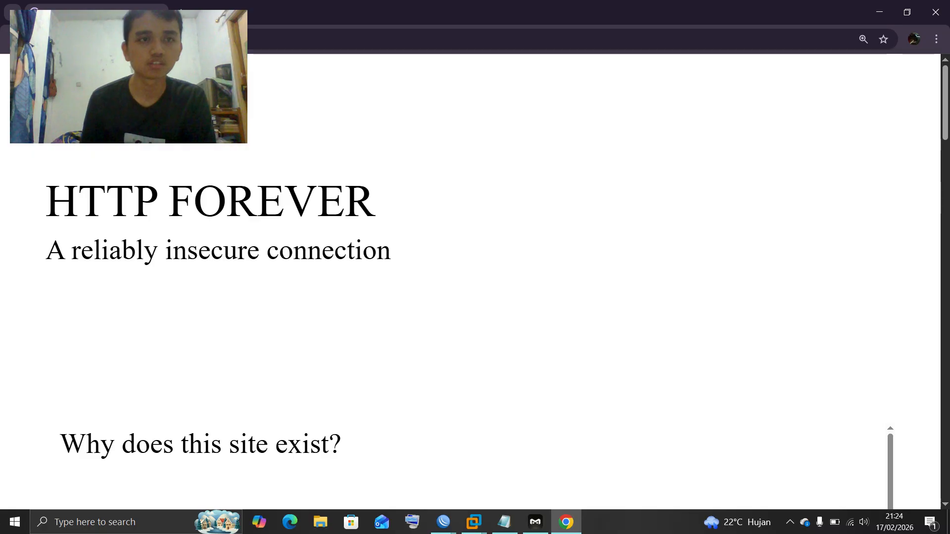
Load web.simmons.edu in a new tab, landing on Facebook, then go back to the httpforever results
{"action": "key", "text": "ctrl+t"}
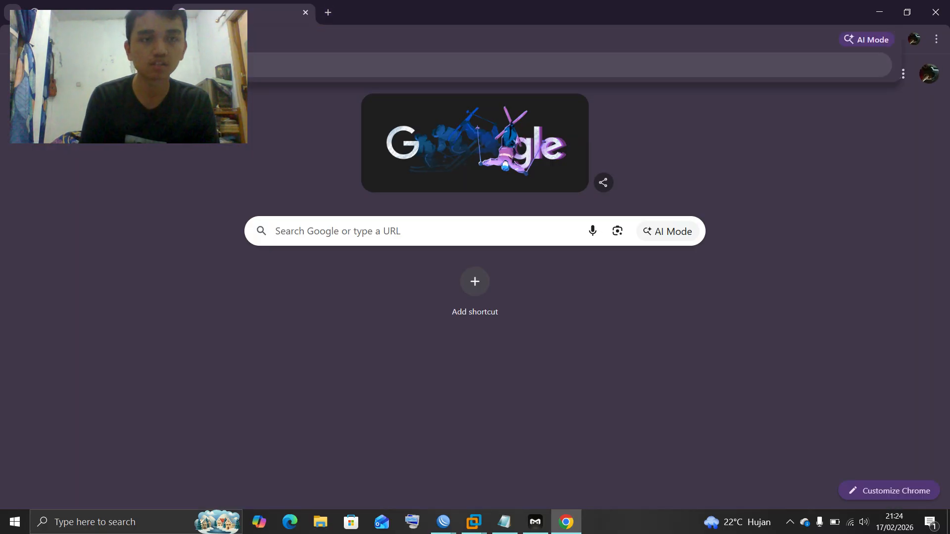
{"action": "type", "text": "web simmons"}
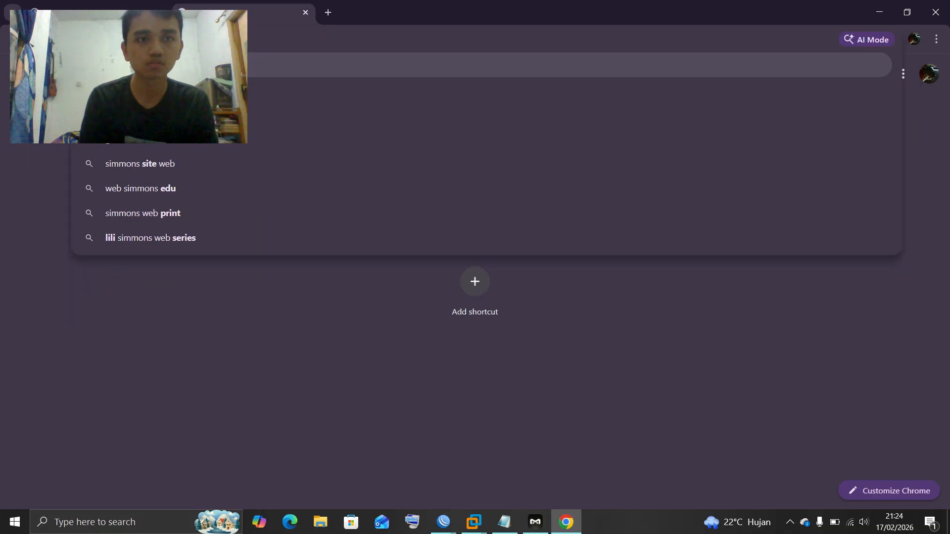
{"action": "key", "text": "Escape"}
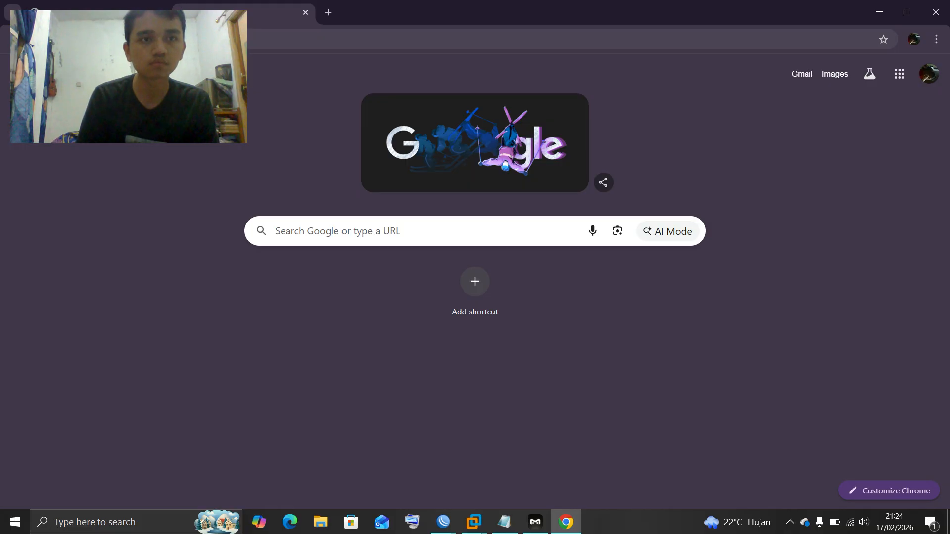
{"action": "key", "text": "Return"}
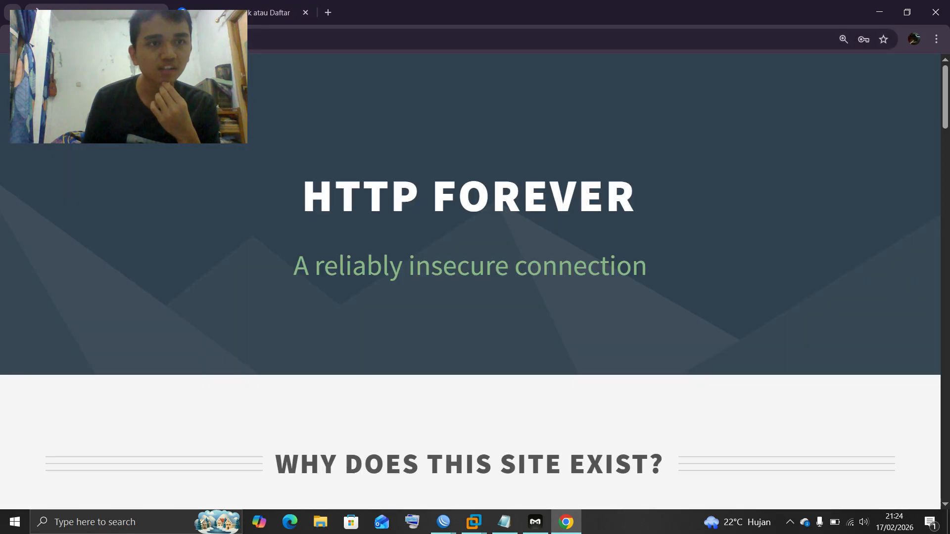
{"action": "key", "text": "alt+Left"}
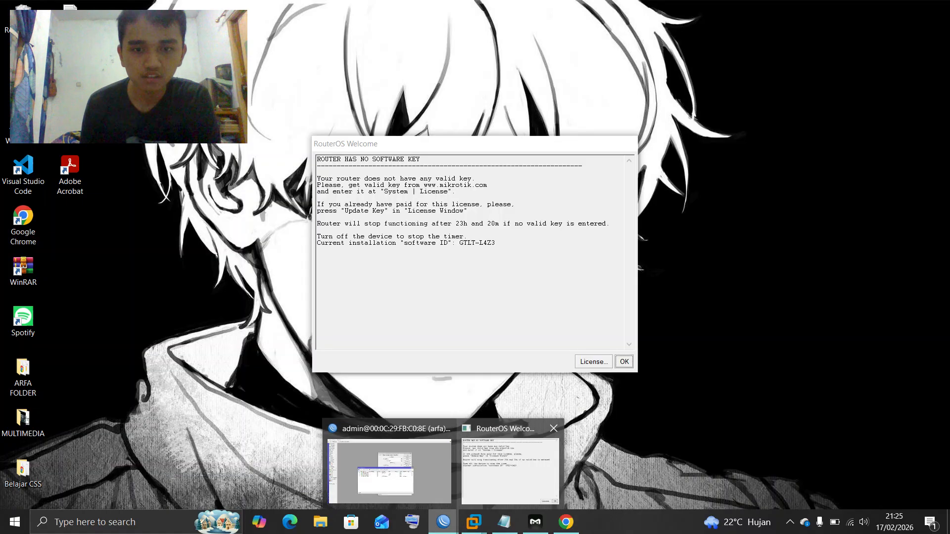
Change the first Web Proxy deny rule's Dst. Host to httpforever.com, then return to Chrome
{"action": "left_click", "coordinate": [511, 461]}
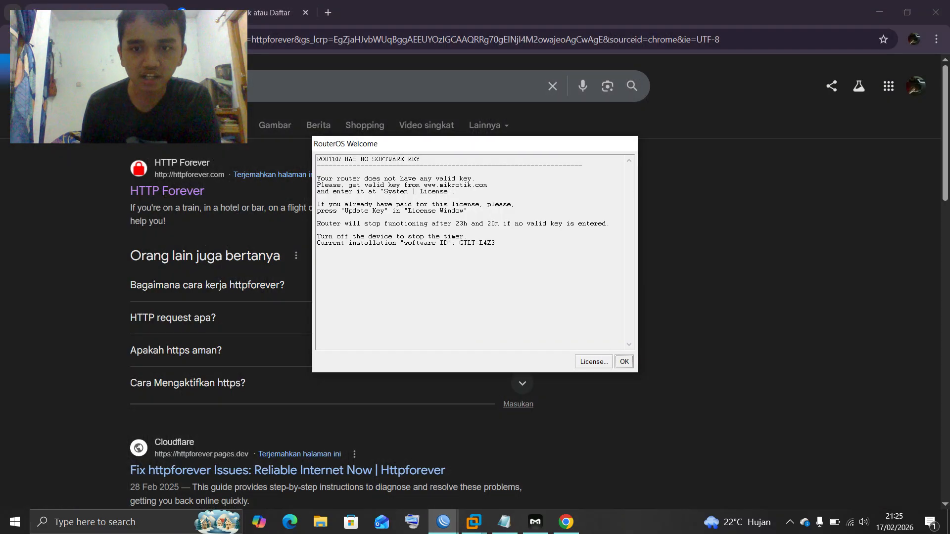
{"action": "key", "text": "Return"}
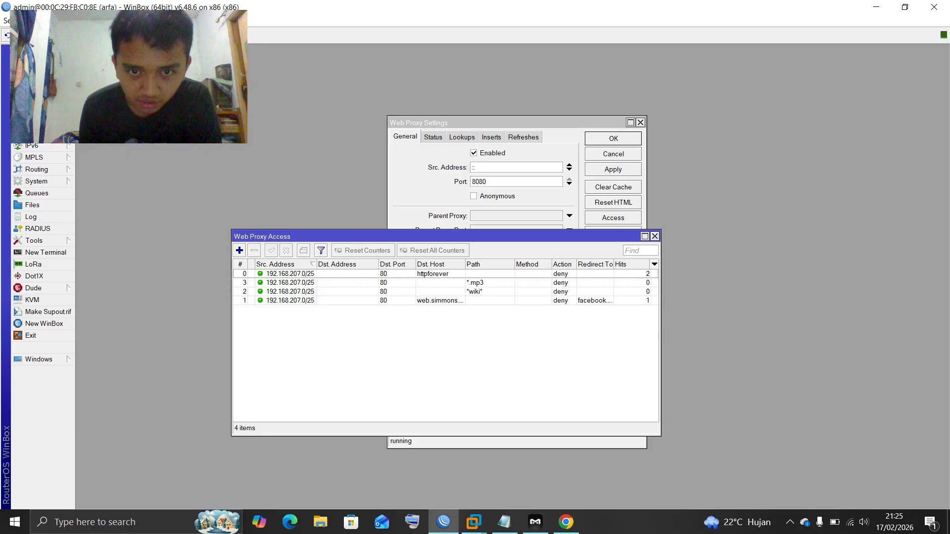
{"action": "left_click_drag", "start_coordinate": [297, 237], "coordinate": [326, 238]}
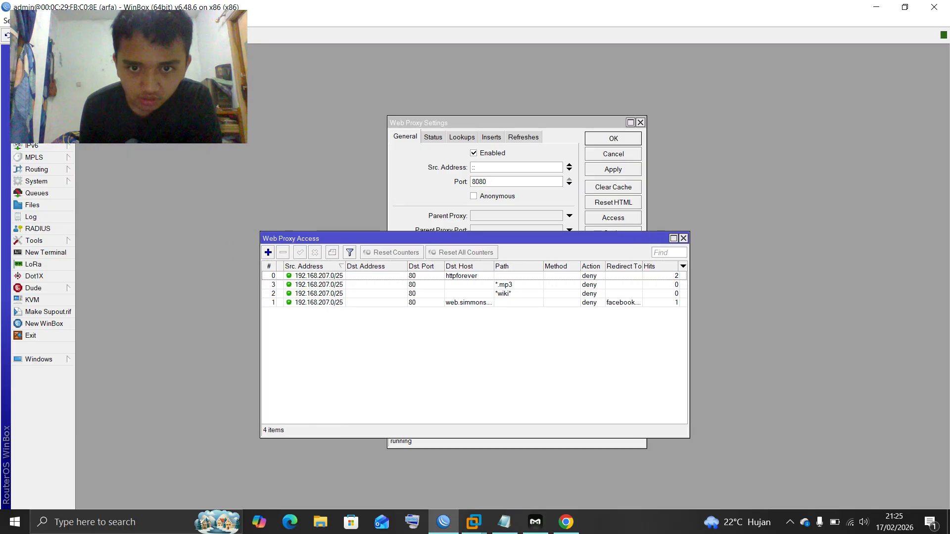
{"action": "double_click", "coordinate": [317, 276]}
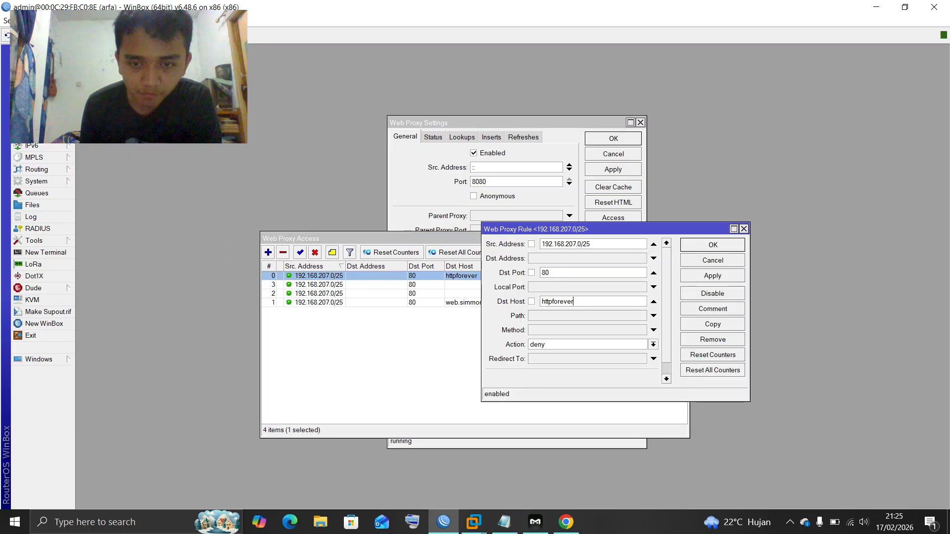
{"action": "type", "text": ".com"}
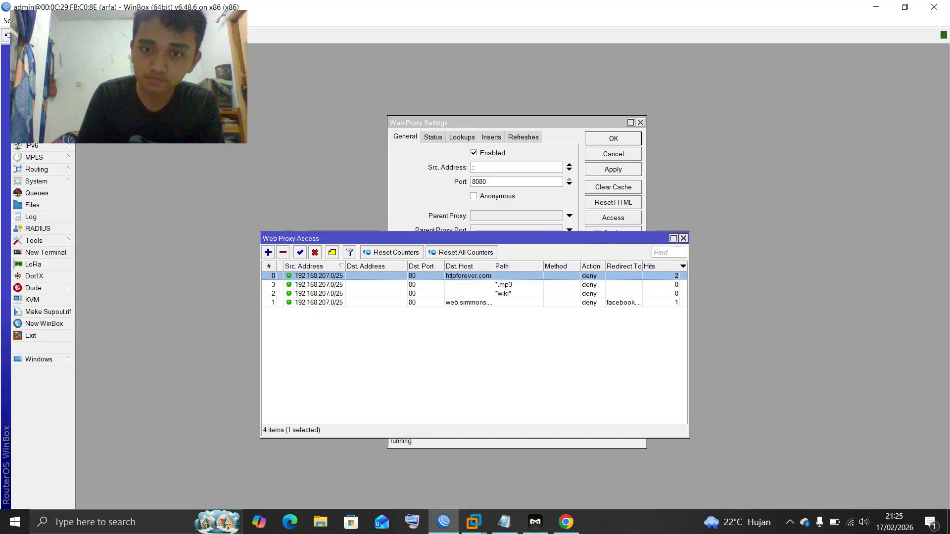
{"action": "key", "text": "Return"}
{"action": "key", "text": "Return"}
{"action": "key", "text": "Return"}
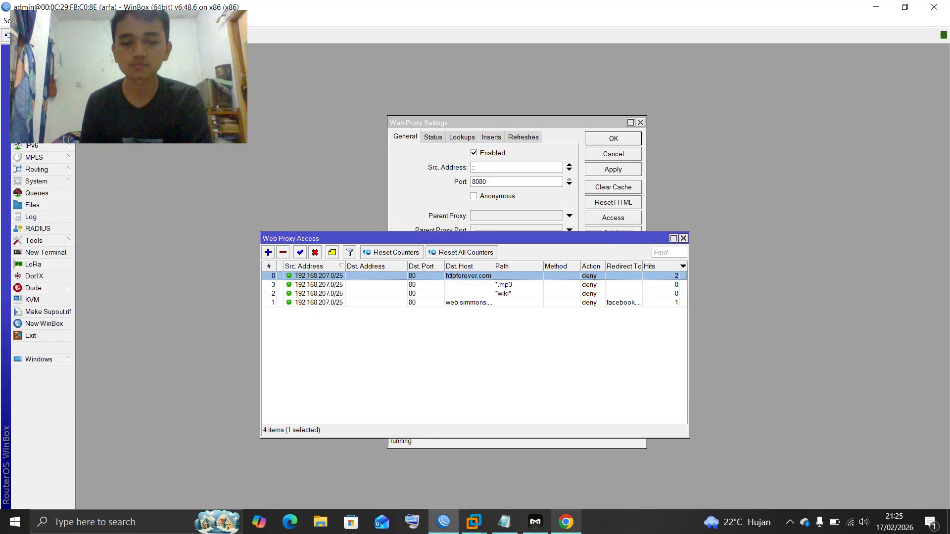
{"action": "left_click", "coordinate": [566, 522]}
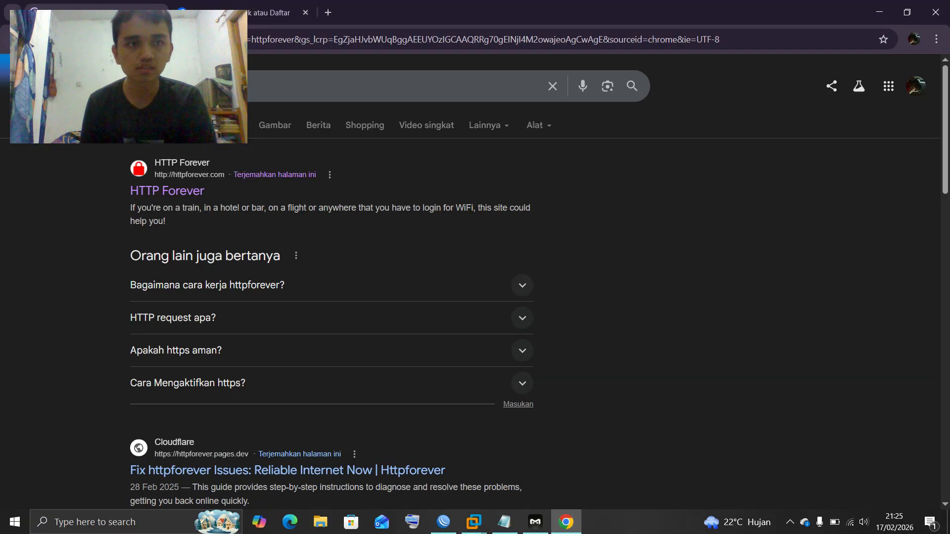
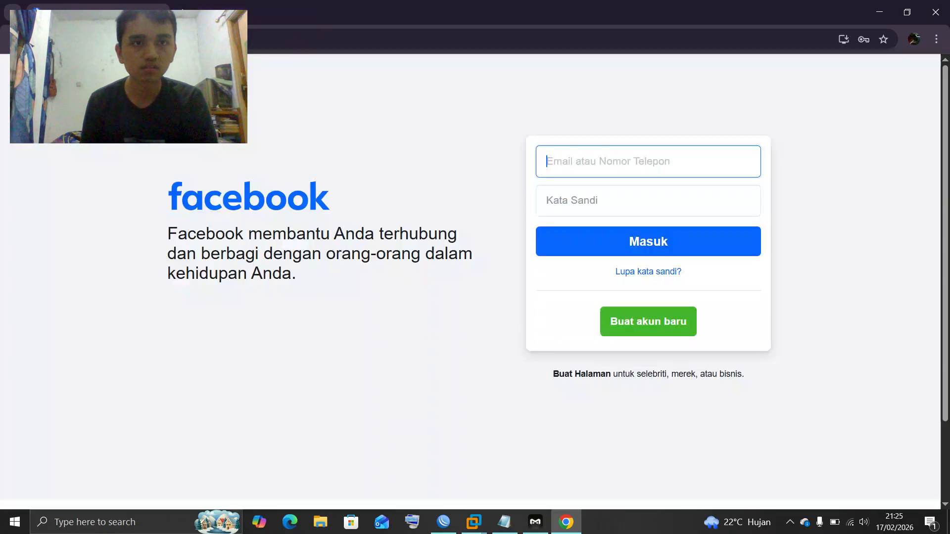
Confirm httpforever.com is now Access Denied in a new tab, then open Medal's recording controls
{"action": "key", "text": "ctrl+t"}
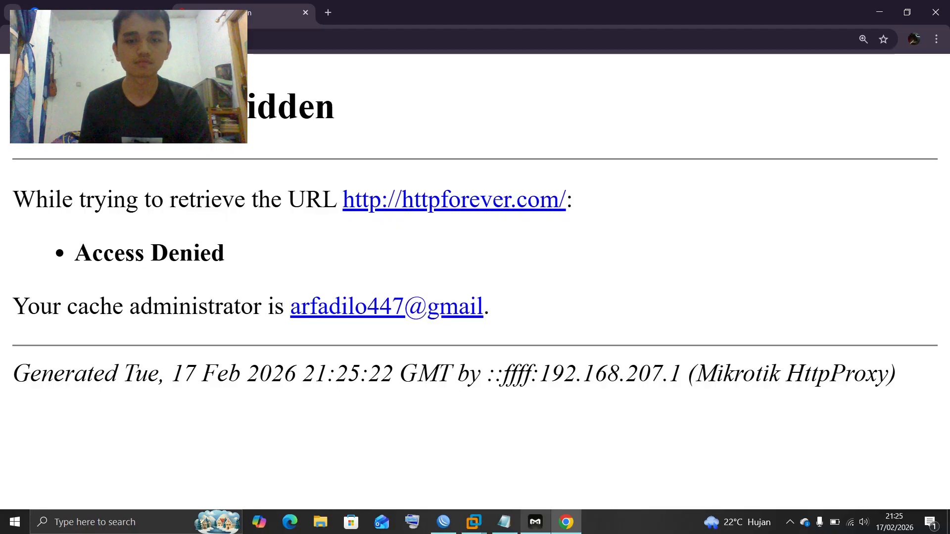
{"action": "left_click", "coordinate": [535, 522]}
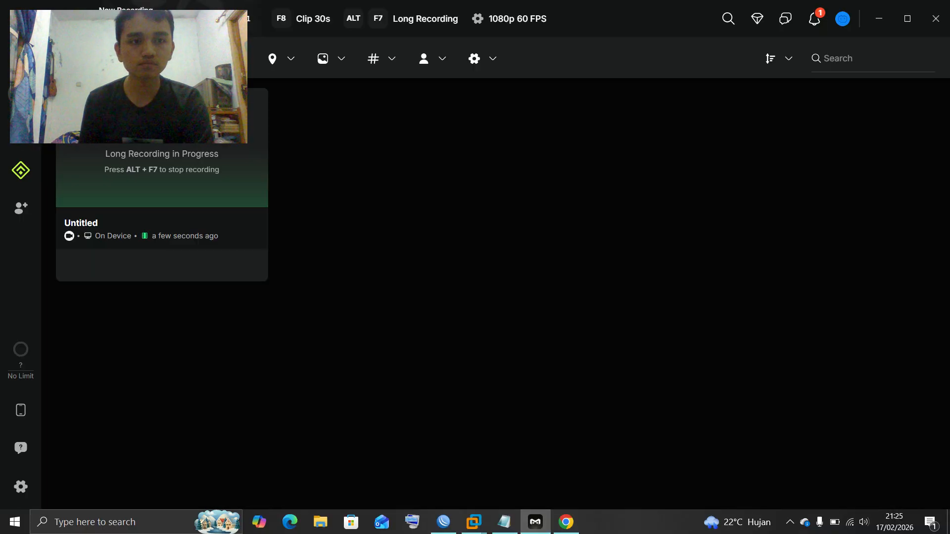
{"action": "left_click", "coordinate": [179, 18]}
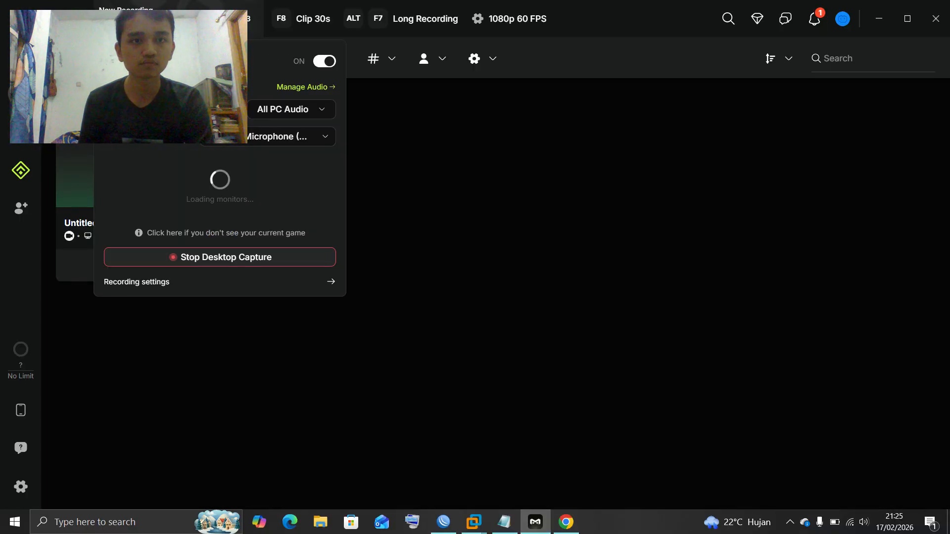